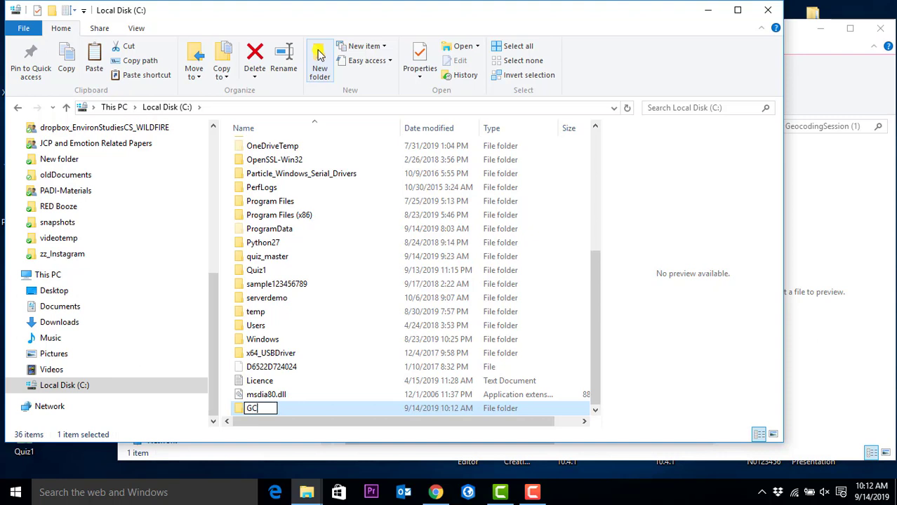
# - Name the new C: drive folder GCGIS and open the empty folder
pyautogui.write('GIS')
pyautogui.press('Return')
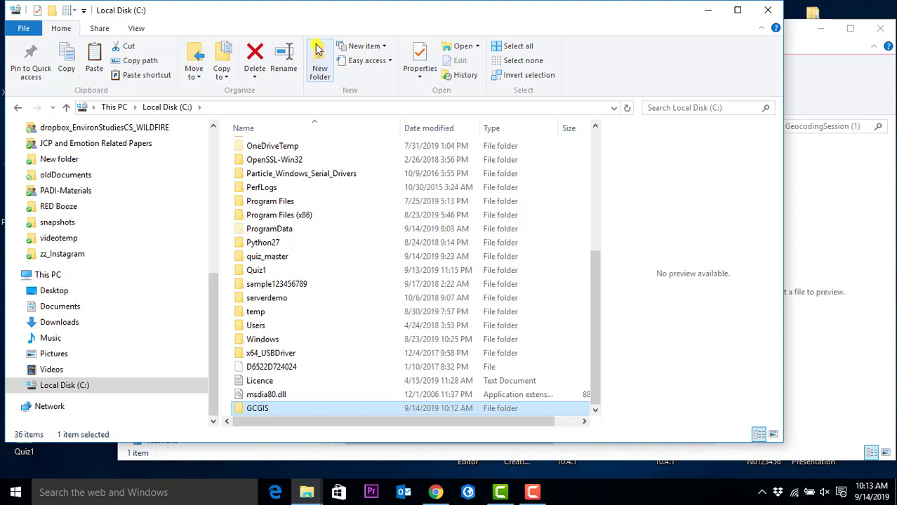
pyautogui.doubleClick(257, 409)
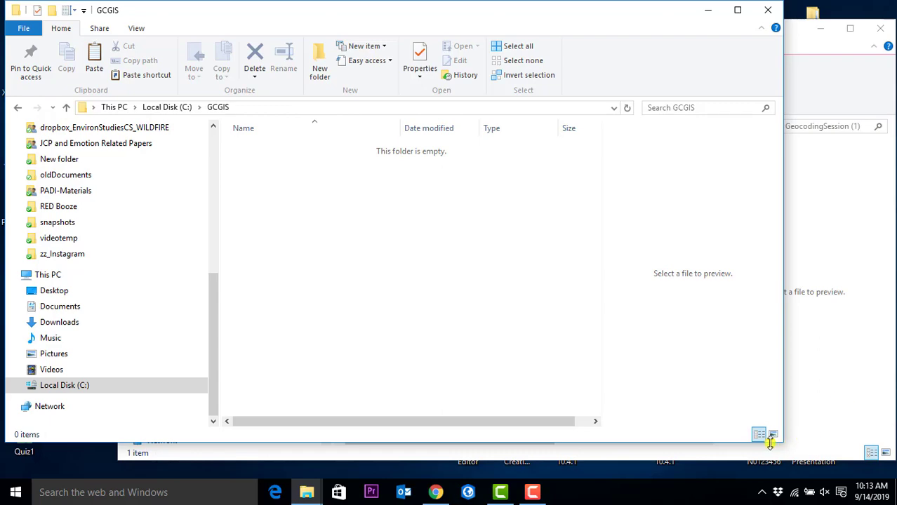
# - Place the GCGIS window and the GeocodingSession (1) archive window side by side
pyautogui.moveTo(781, 442); pyautogui.dragTo(494, 423)
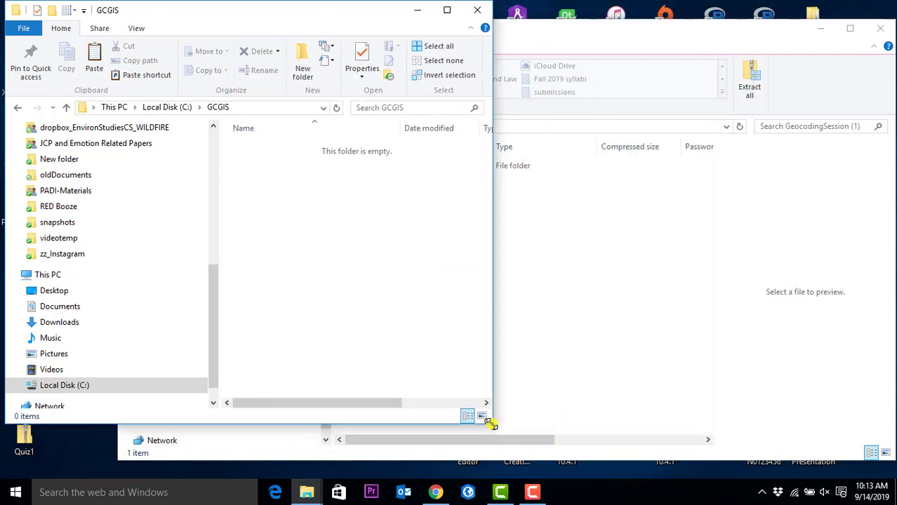
pyautogui.moveTo(345, 9); pyautogui.dragTo(237, 27)
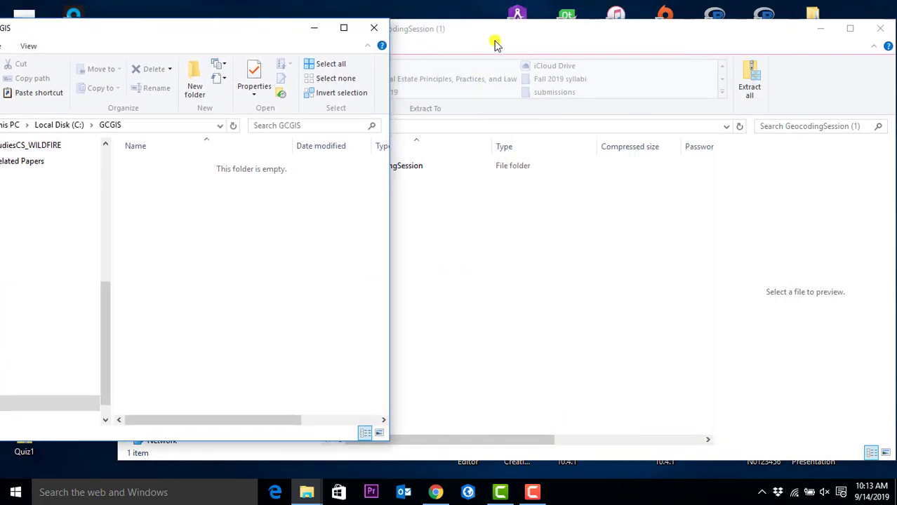
pyautogui.moveTo(495, 35); pyautogui.dragTo(770, 33)
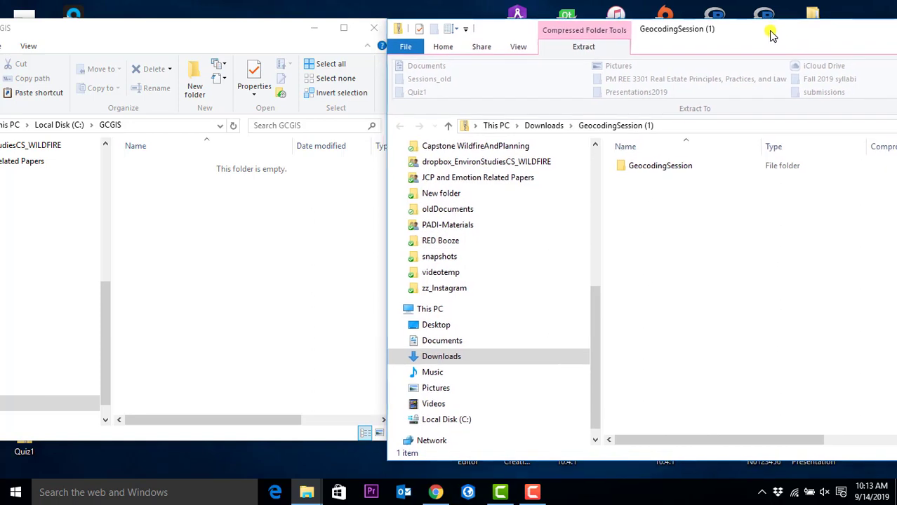
# - Copy all twelve small wrapper and someparcelsTable files from GeocodingSession into GCGIS
pyautogui.doubleClick(677, 168)
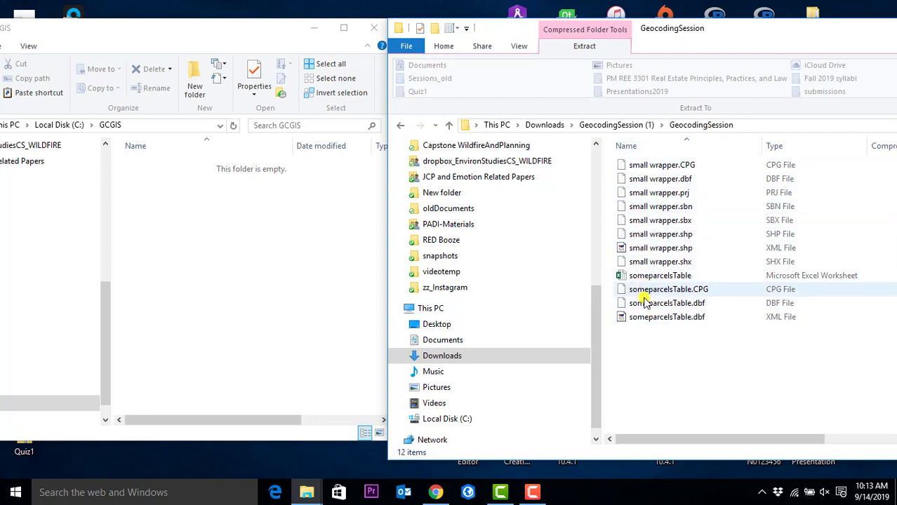
pyautogui.click(660, 167)
pyautogui.keyDown('shift'); pyautogui.click(657, 319); pyautogui.keyUp('shift')
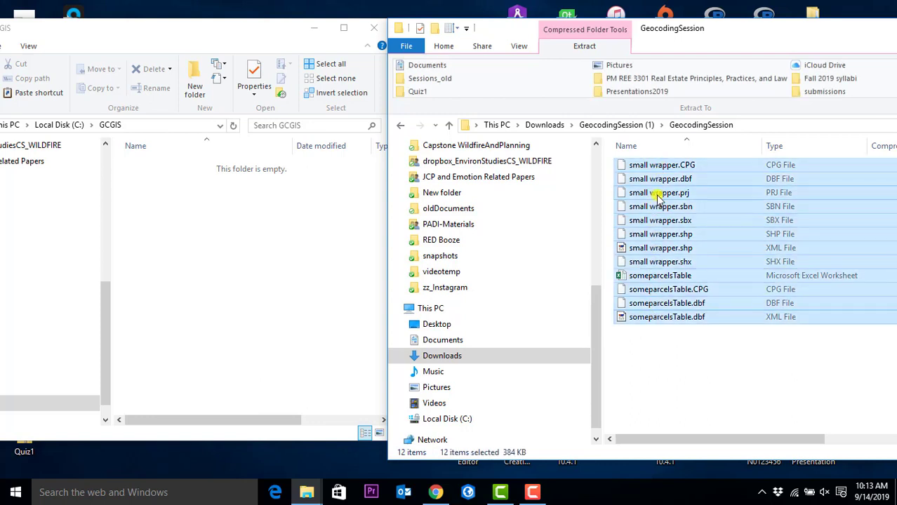
pyautogui.moveTo(667, 196); pyautogui.dragTo(214, 232)
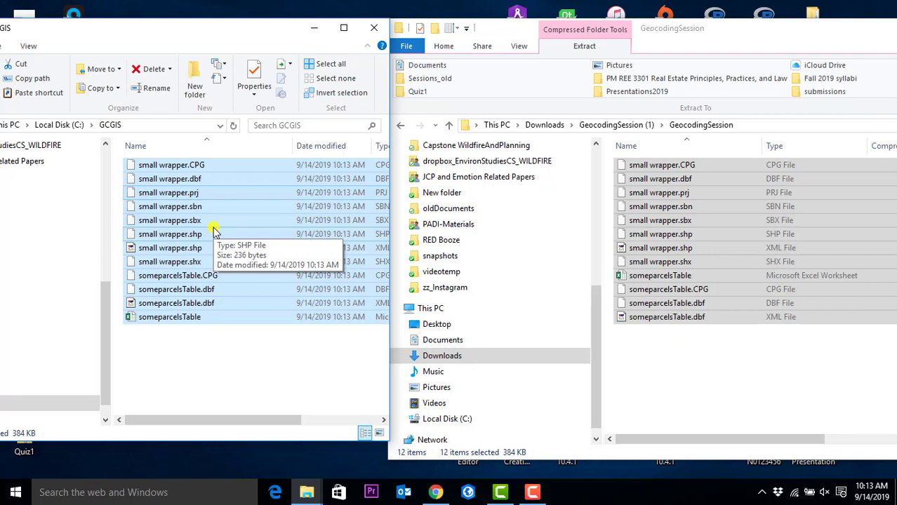
# - Show the Downloads folder in the archive window and move that window left
pyautogui.click(530, 49)
pyautogui.click(445, 47)
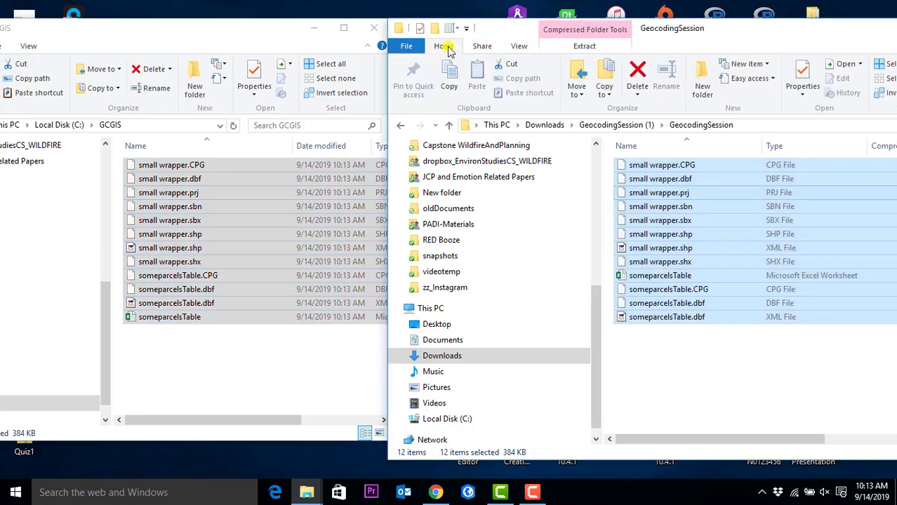
pyautogui.click(584, 47)
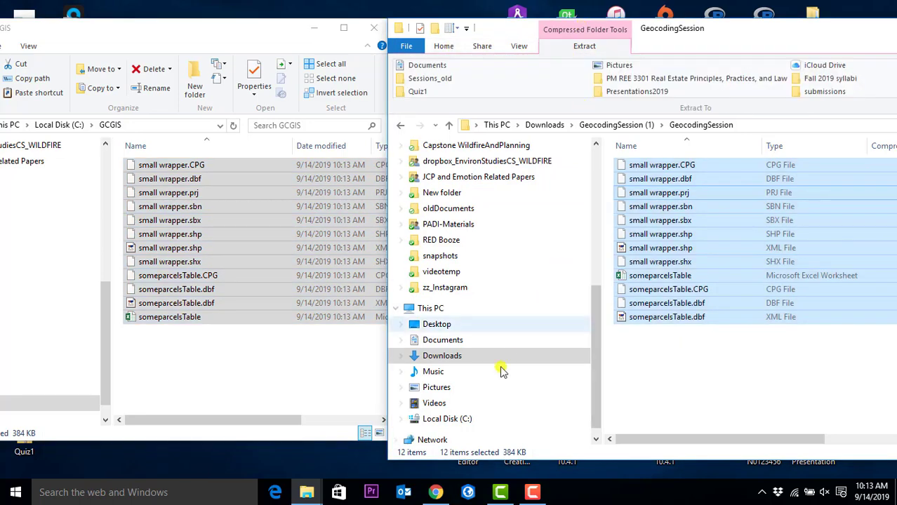
pyautogui.click(444, 362)
pyautogui.moveTo(723, 28); pyautogui.dragTo(534, 42)
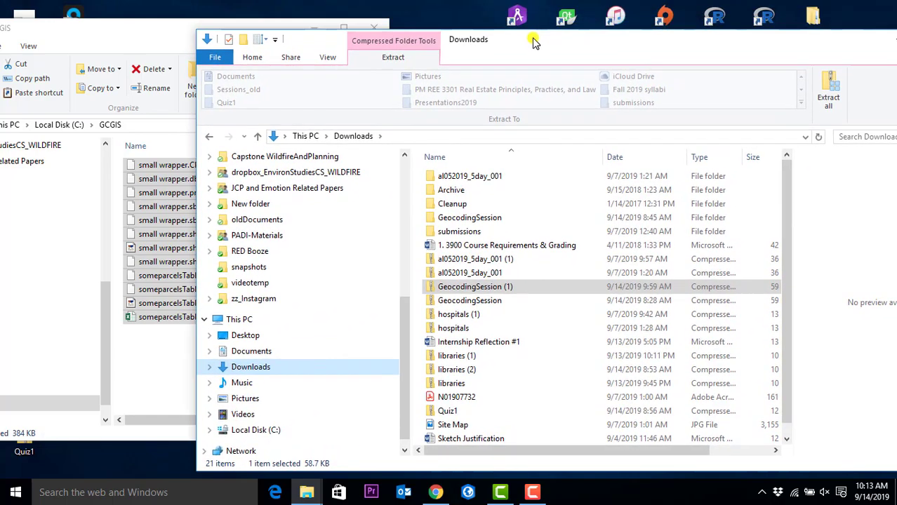
# - Open the extracted GeocodingSession folder and its inner GeocodingSession subfolder holding the twelve files
pyautogui.rightClick(494, 288)
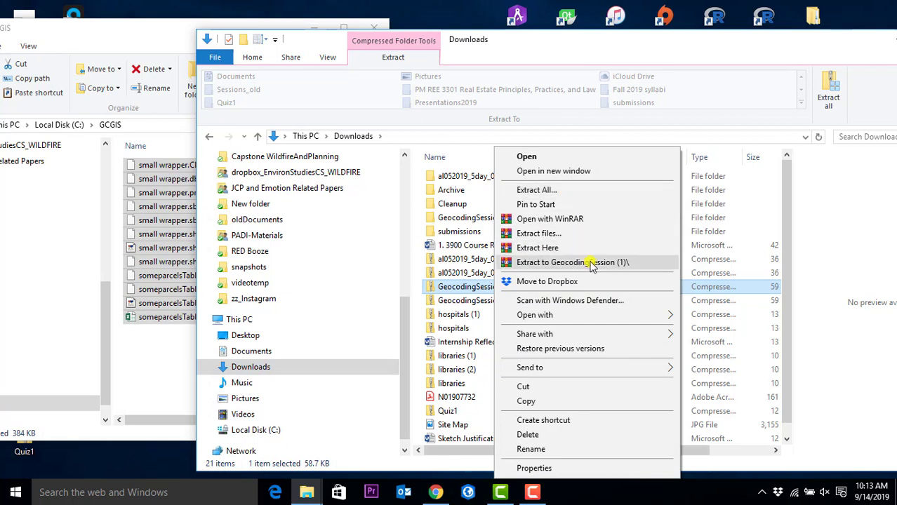
pyautogui.click(479, 221)
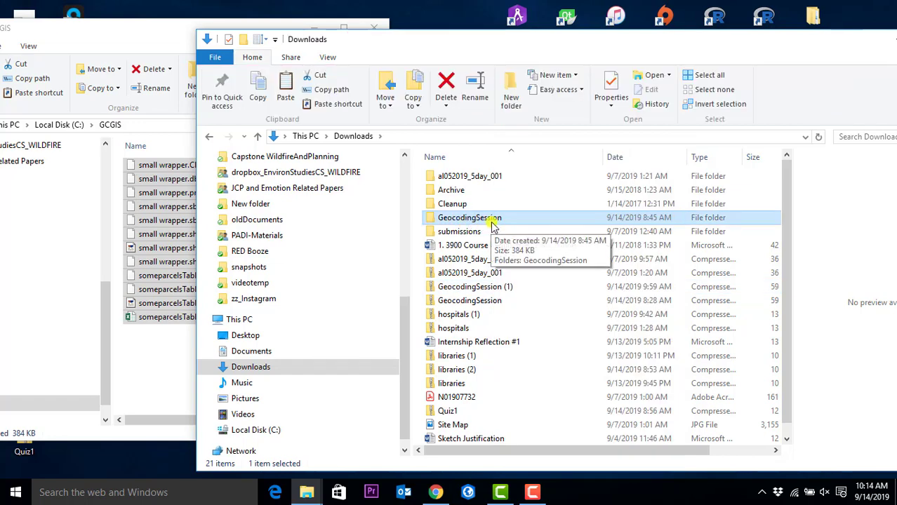
pyautogui.doubleClick(493, 221)
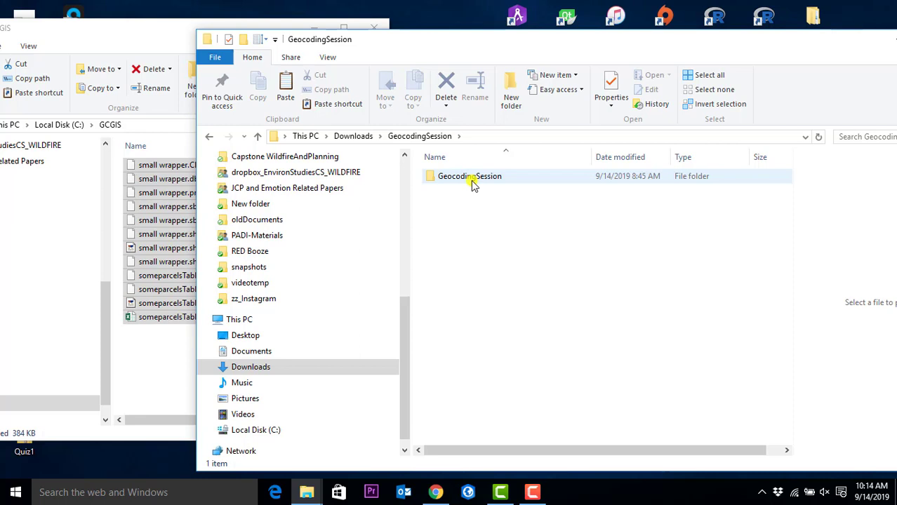
pyautogui.doubleClick(473, 181)
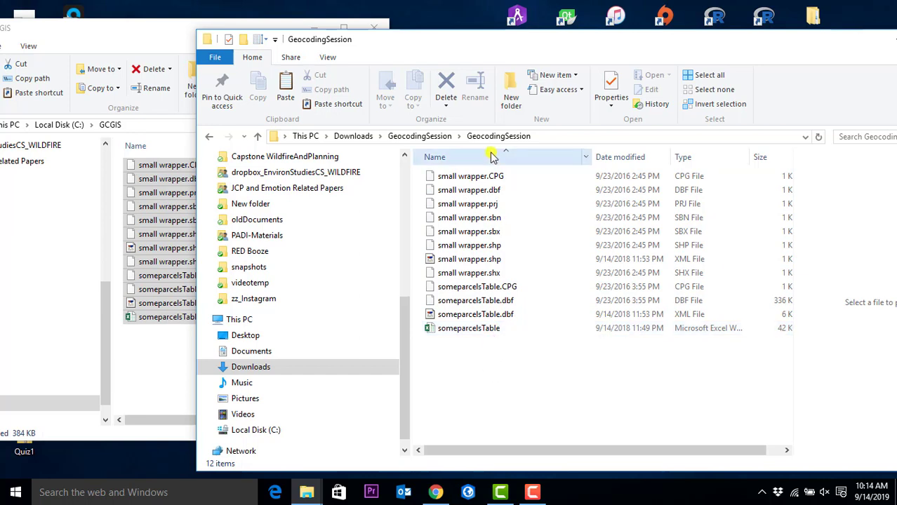
pyautogui.moveTo(446, 51); pyautogui.dragTo(665, 54)
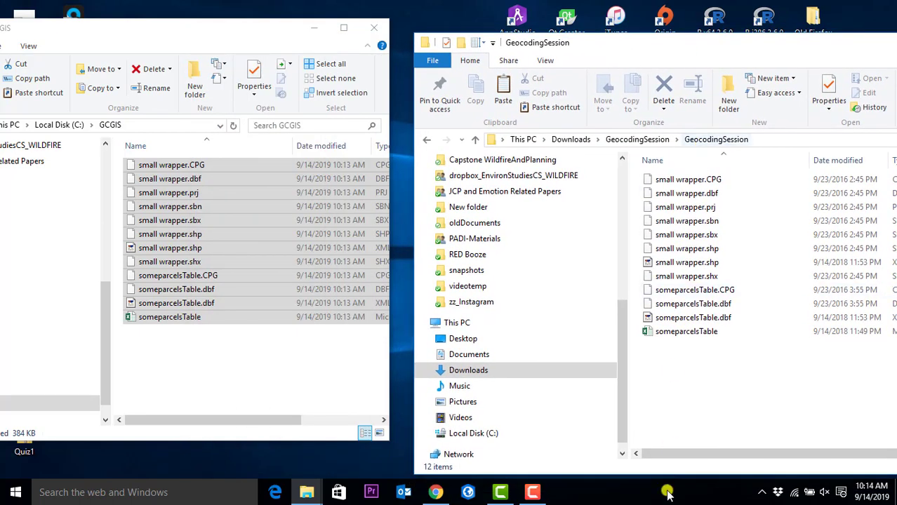
pyautogui.click(689, 177)
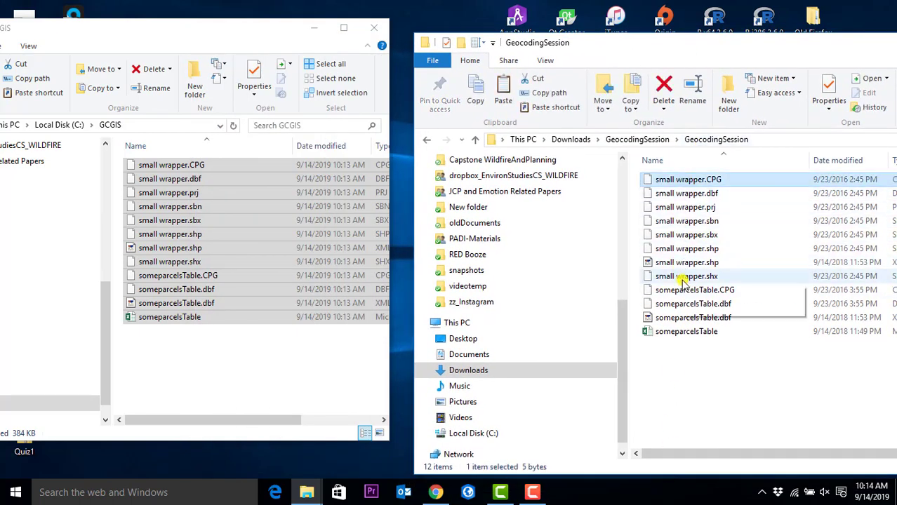
pyautogui.keyDown('shift'); pyautogui.click(688, 333); pyautogui.keyUp('shift')
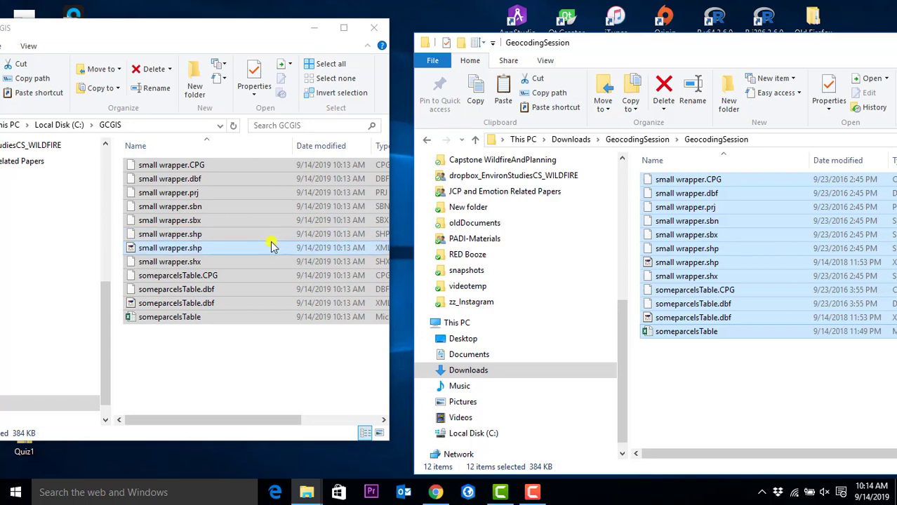
pyautogui.click(228, 373)
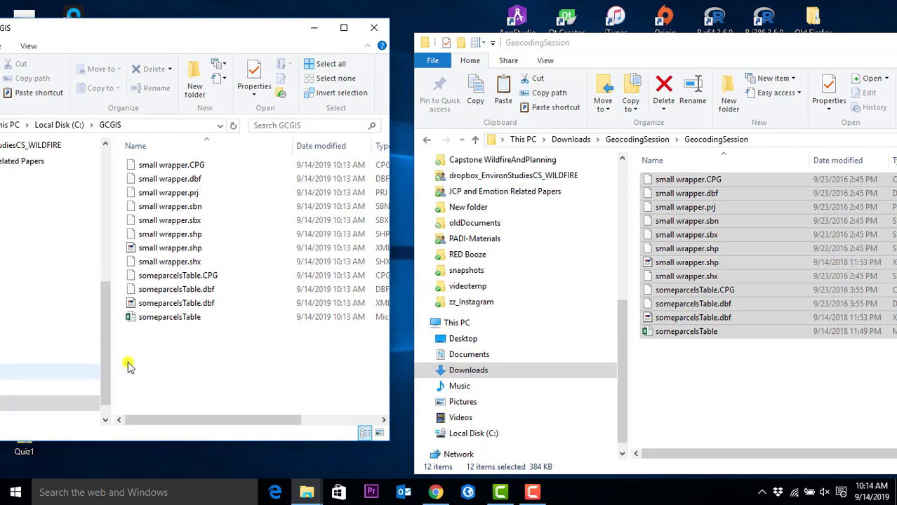
pyautogui.moveTo(257, 32); pyautogui.dragTo(431, 36)
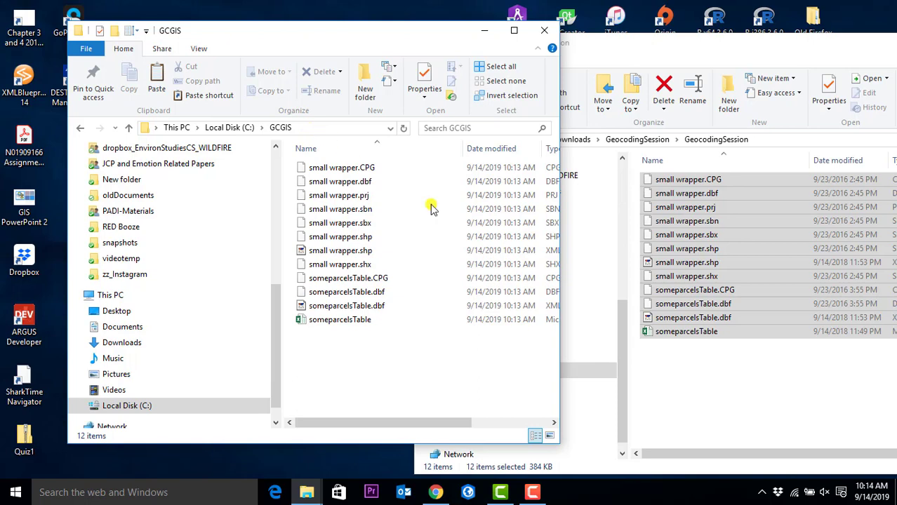
pyautogui.click(723, 394)
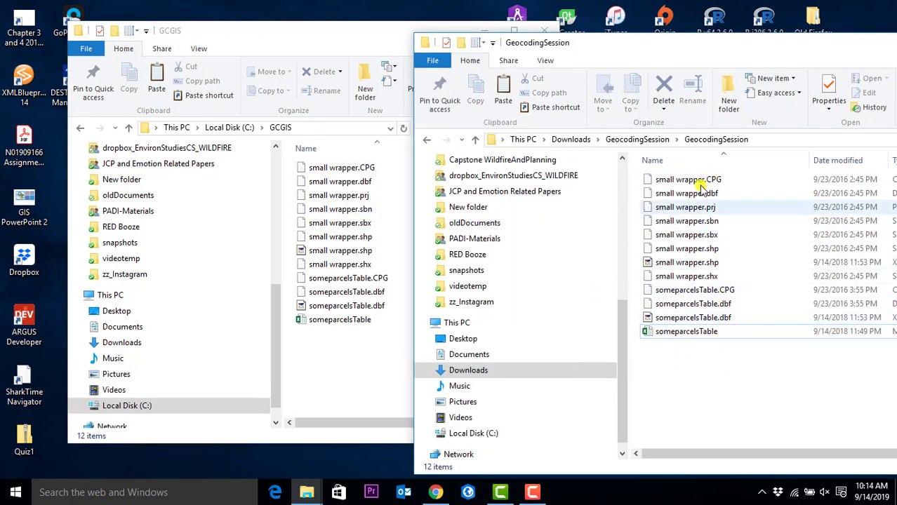
pyautogui.click(344, 365)
# - Show the C:\GCGIS path, launch ArcGIS Pro, and select the someparcelsTable Excel workbook
pyautogui.click(314, 127)
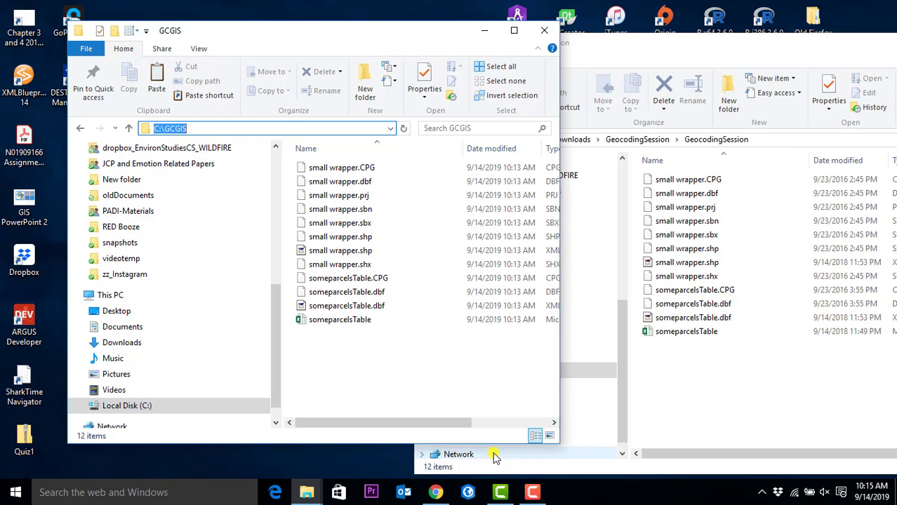
pyautogui.click(469, 494)
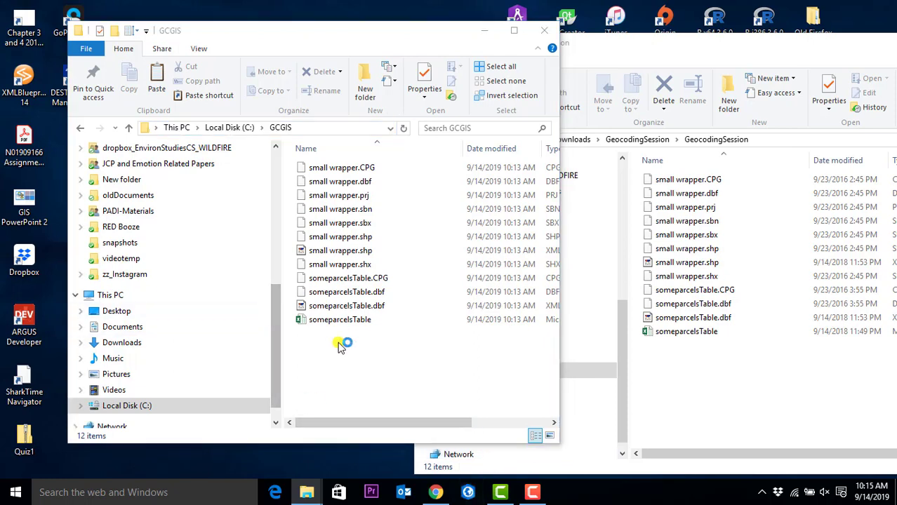
pyautogui.click(345, 322)
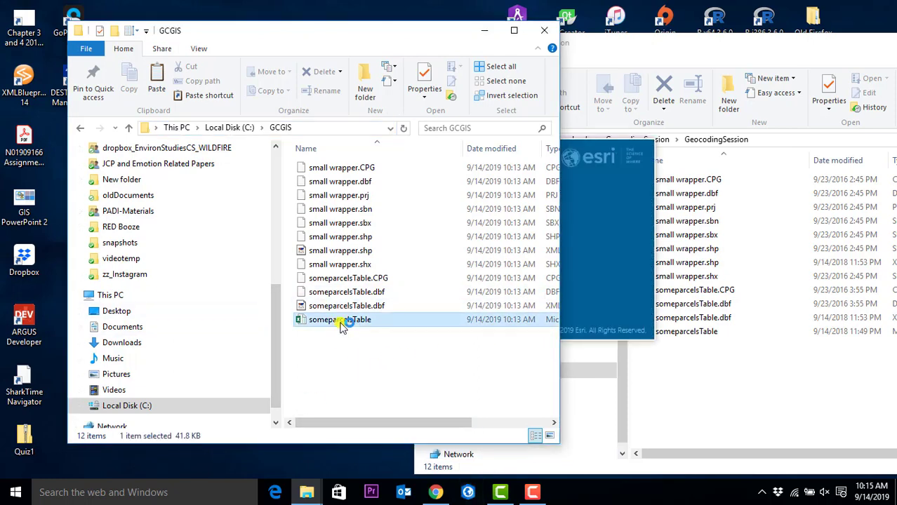
pyautogui.click(345, 306)
pyautogui.click(344, 322)
pyautogui.click(347, 307)
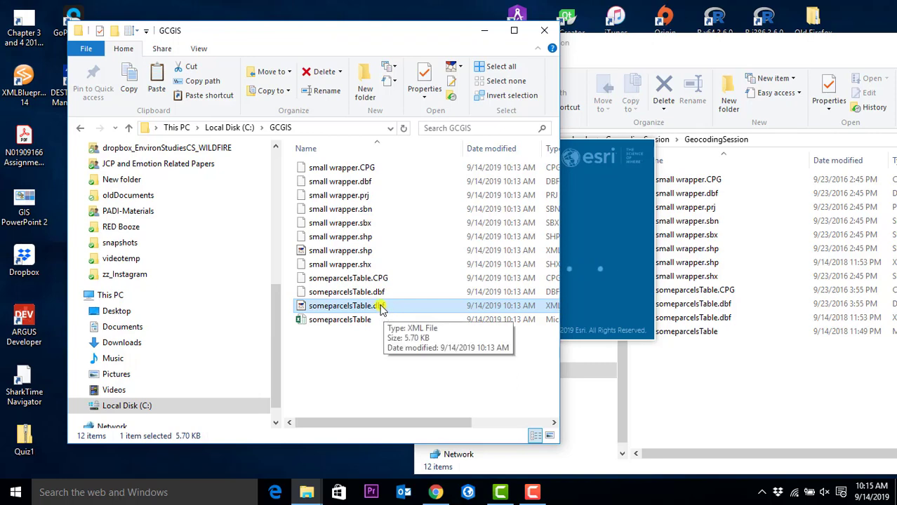
pyautogui.click(367, 323)
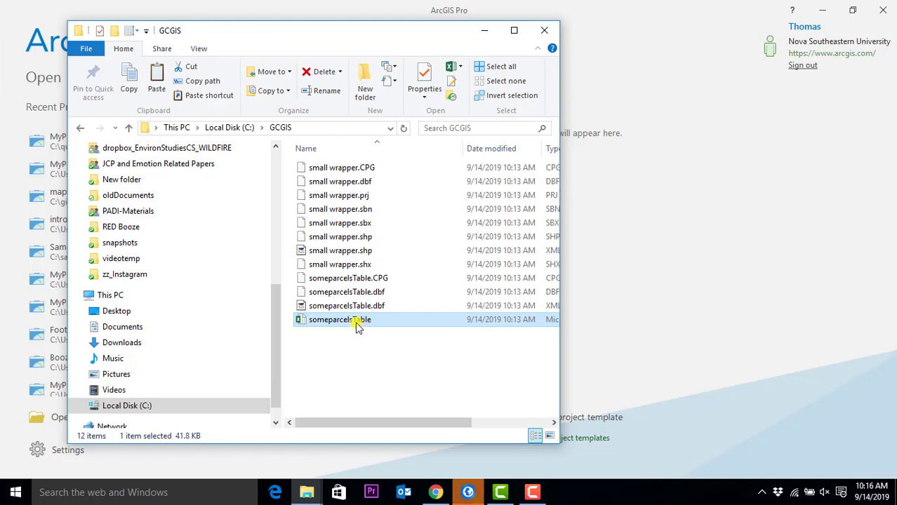
# - Open someparcelsTable in Excel, enable editing, and maximize the window
pyautogui.doubleClick(356, 323)
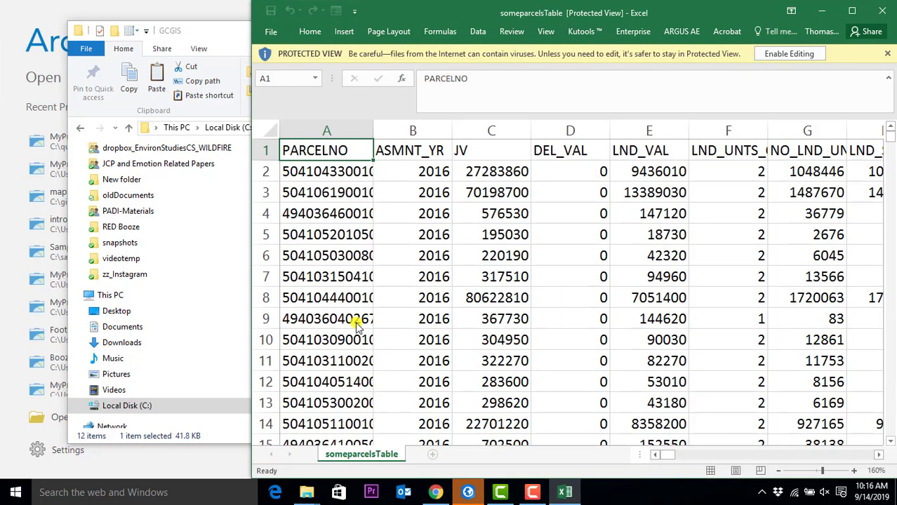
pyautogui.click(762, 54)
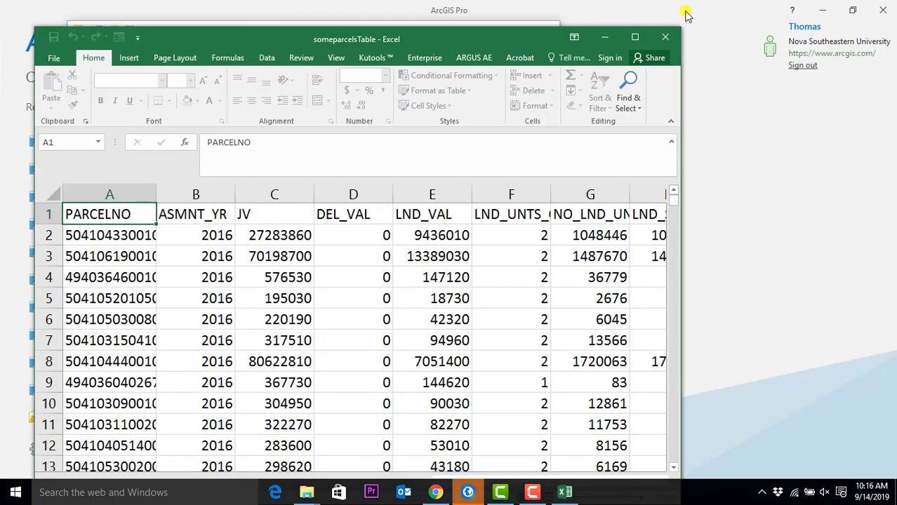
pyautogui.click(637, 37)
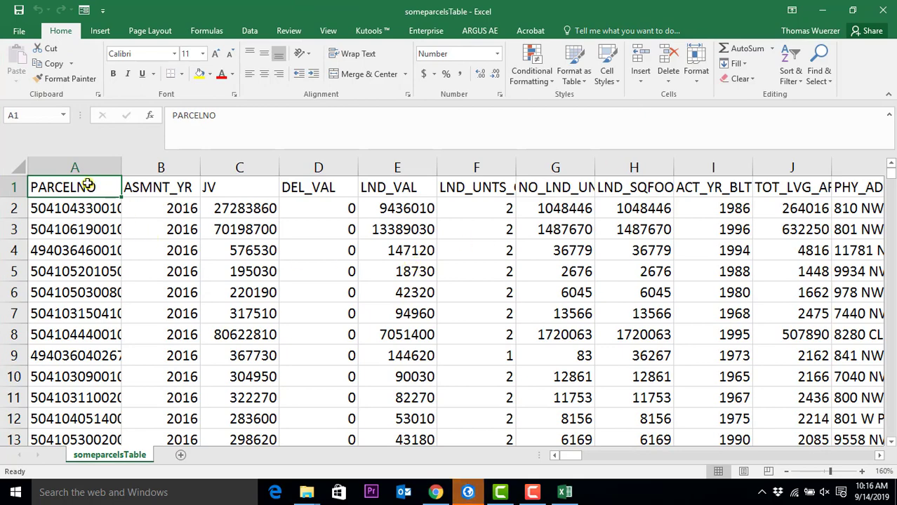
# - Autofit and resize the wide address column to 696 pixels, shrinking a stray column to 60
pyautogui.click(166, 191)
pyautogui.click(213, 188)
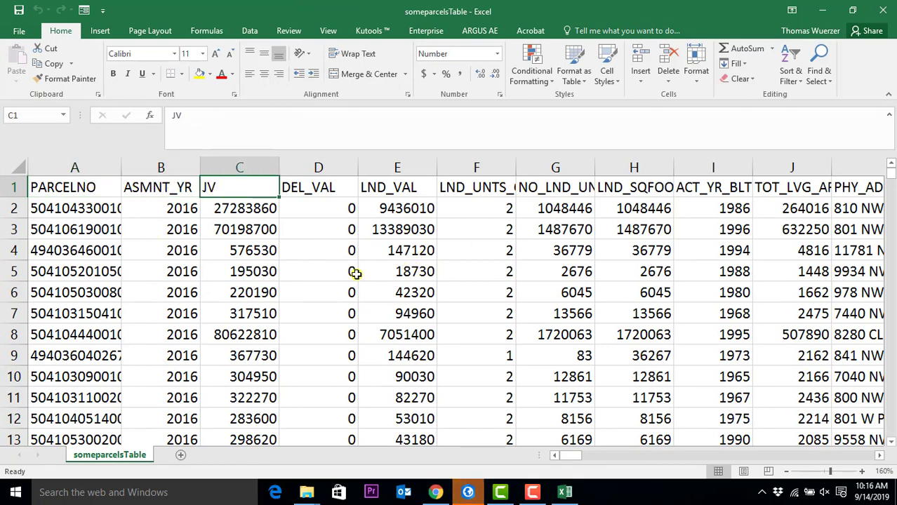
pyautogui.scroll(-2, 357, 277)
pyautogui.scroll(-5, 357, 277)
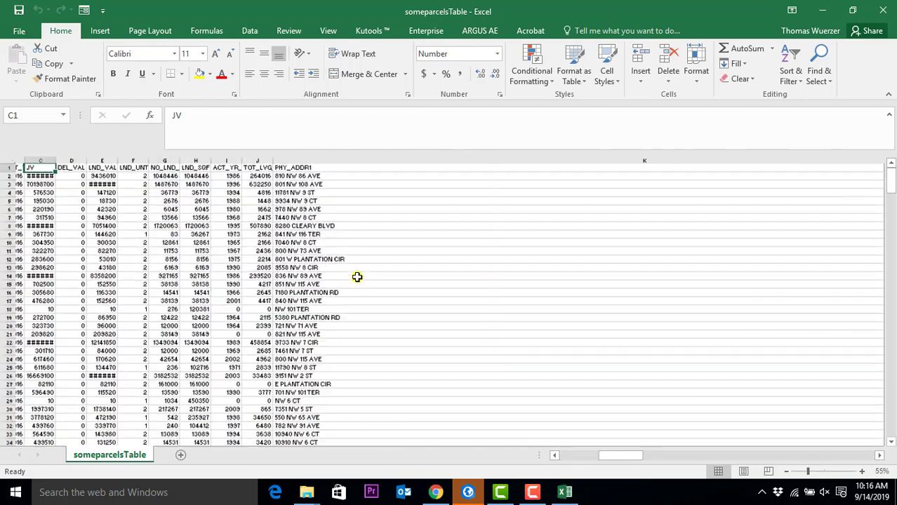
pyautogui.scroll(-4, 356, 274)
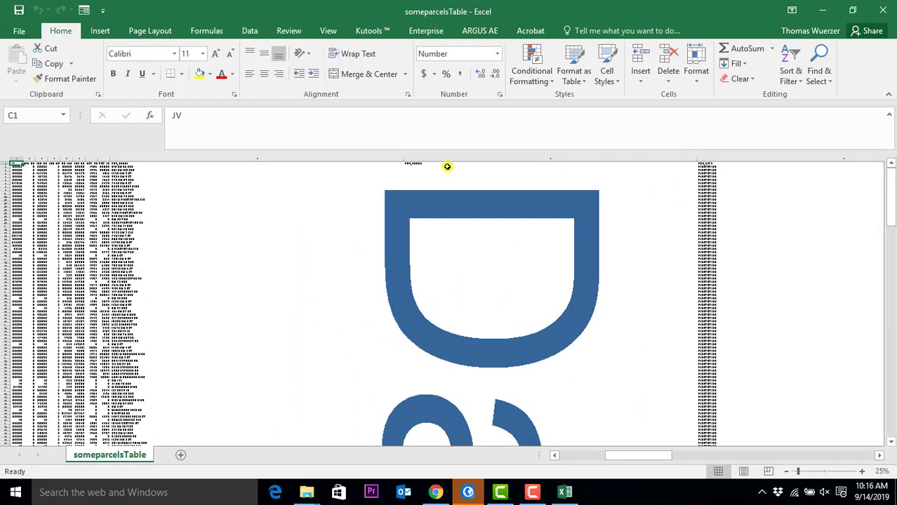
pyautogui.doubleClick(403, 157)
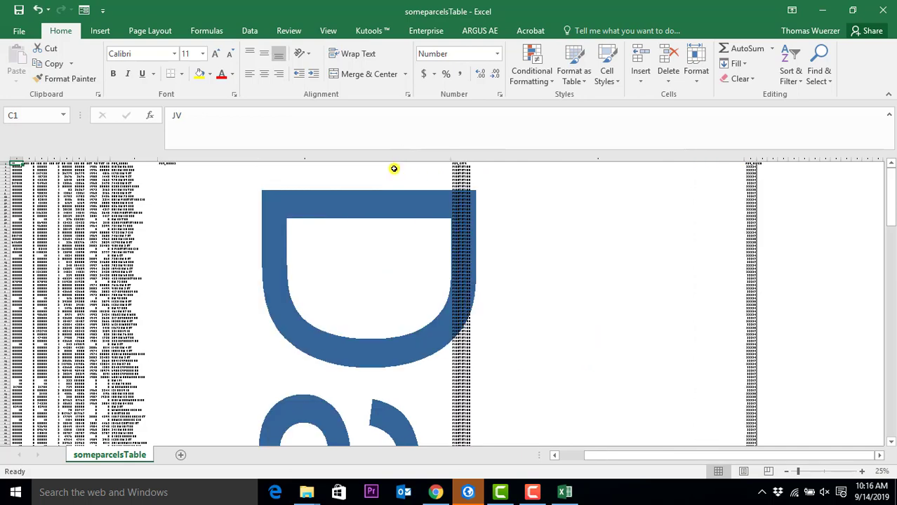
pyautogui.moveTo(453, 160); pyautogui.dragTo(191, 169)
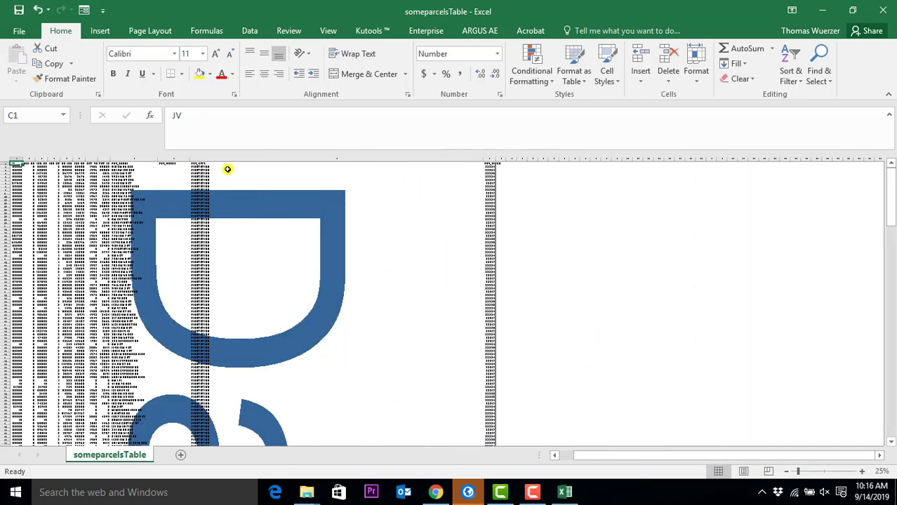
pyautogui.moveTo(496, 162); pyautogui.dragTo(414, 161)
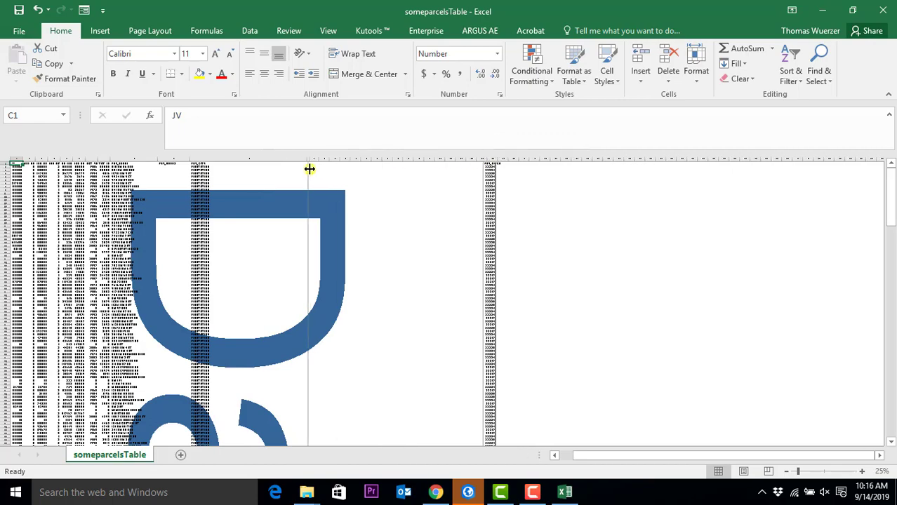
pyautogui.scroll(6, 173, 236)
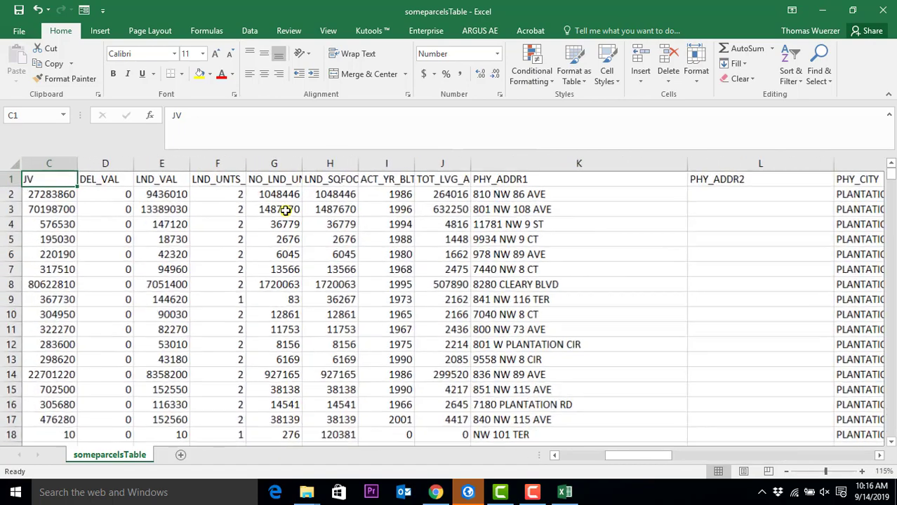
pyautogui.moveTo(625, 456); pyautogui.dragTo(524, 457)
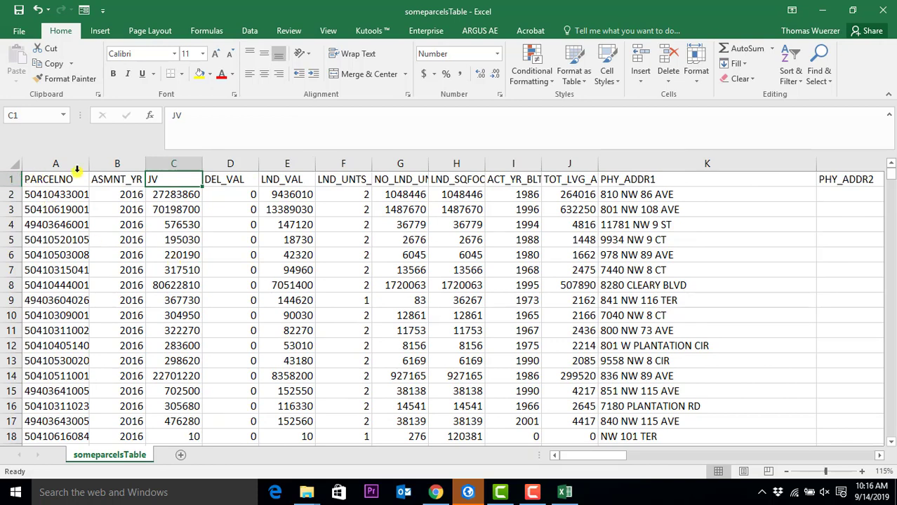
# - Review the value and address headers and narrow the PHY_CITY column to 447 pixels
pyautogui.click(226, 181)
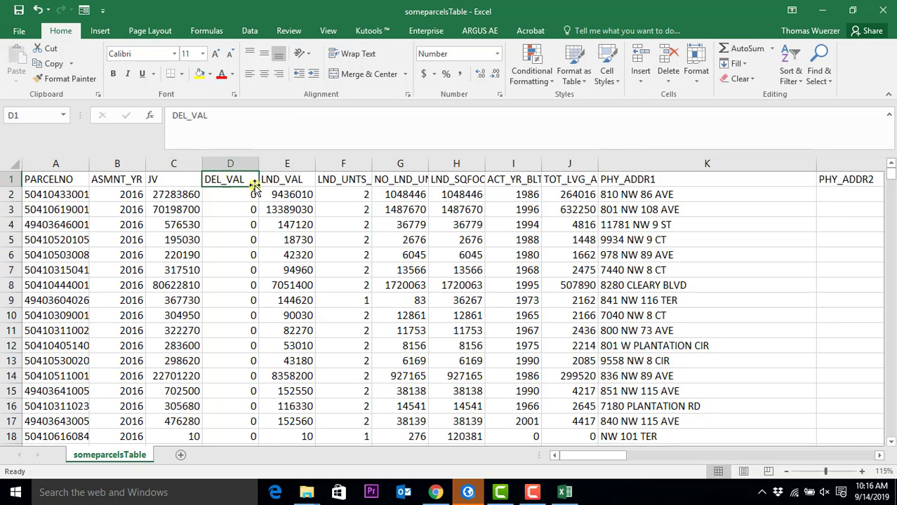
pyautogui.click(295, 184)
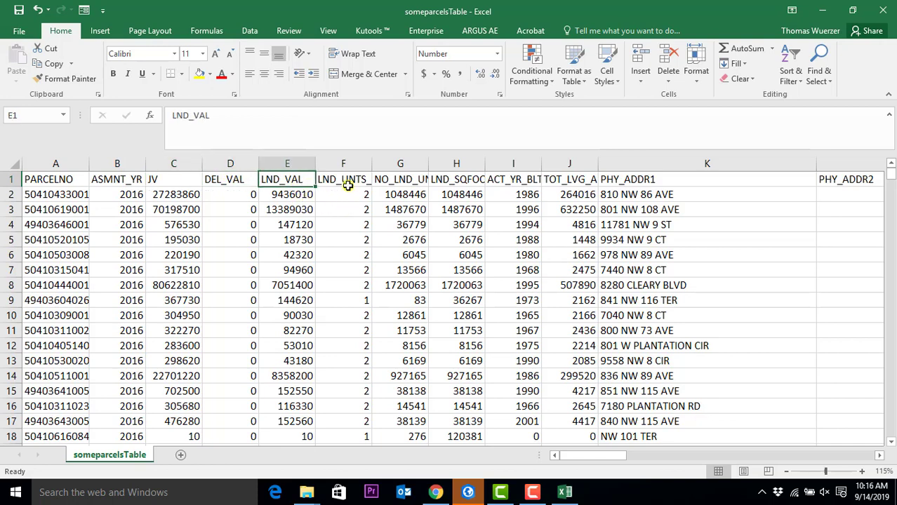
pyautogui.click(352, 185)
pyautogui.click(472, 181)
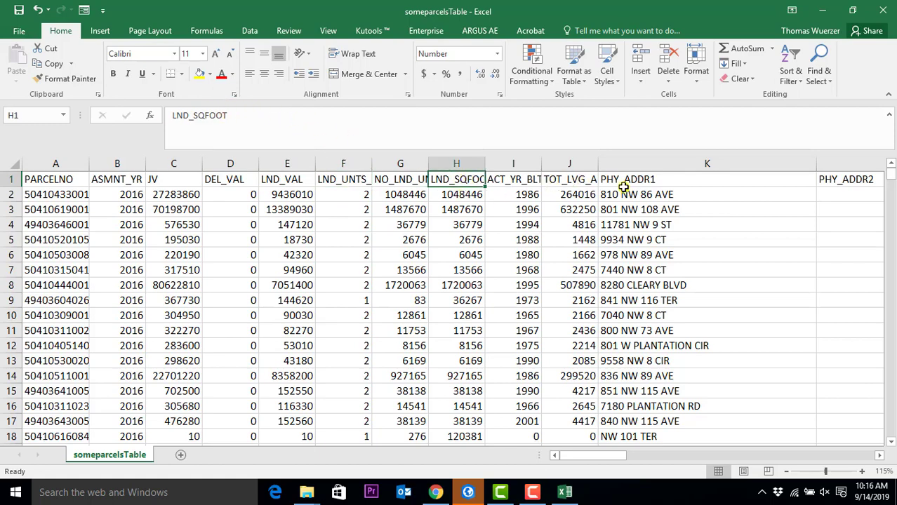
pyautogui.click(647, 184)
pyautogui.moveTo(606, 457); pyautogui.dragTo(838, 480)
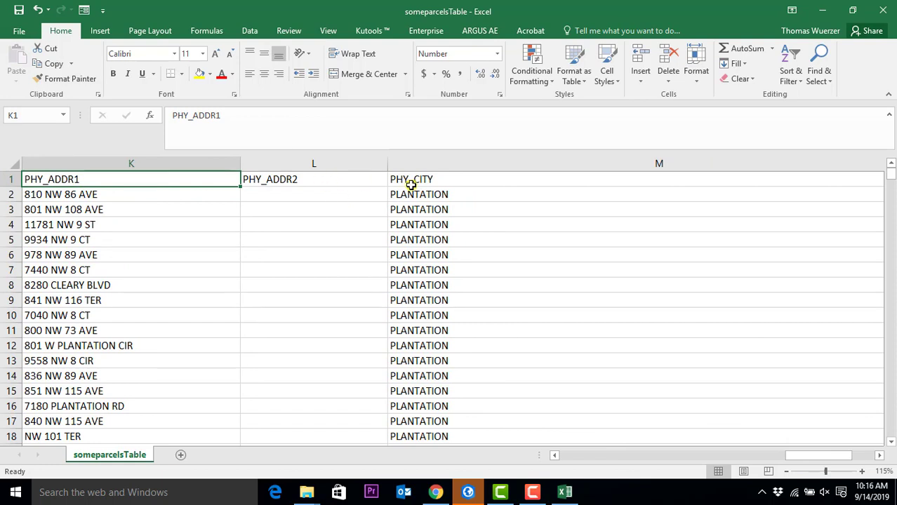
pyautogui.moveTo(800, 456); pyautogui.dragTo(859, 472)
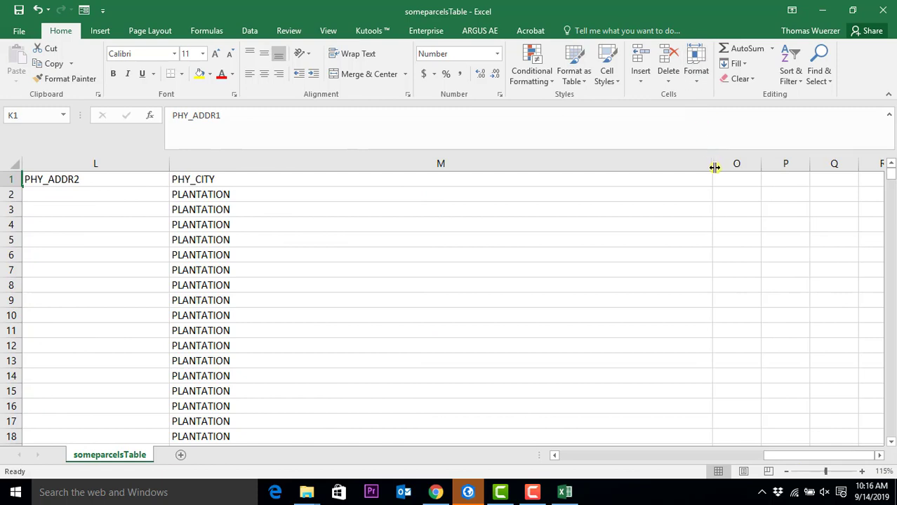
pyautogui.moveTo(712, 164); pyautogui.dragTo(362, 163)
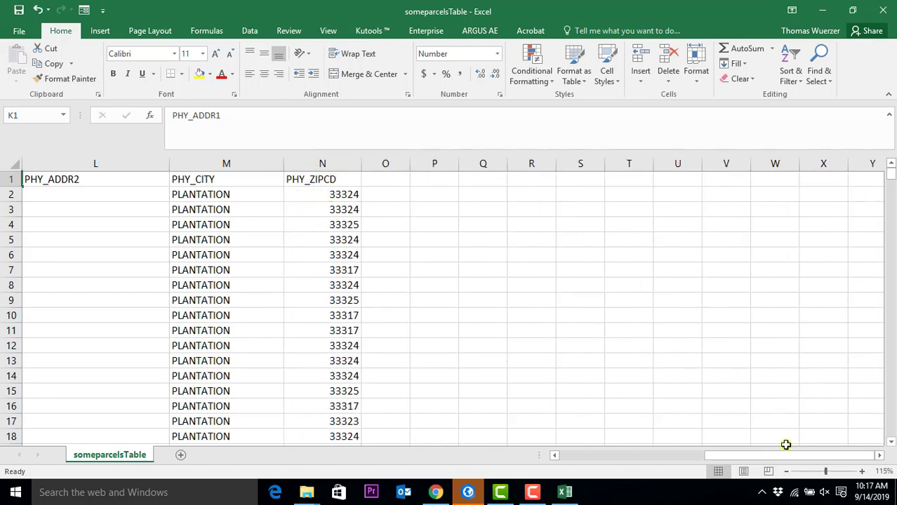
pyautogui.moveTo(787, 456); pyautogui.dragTo(716, 470)
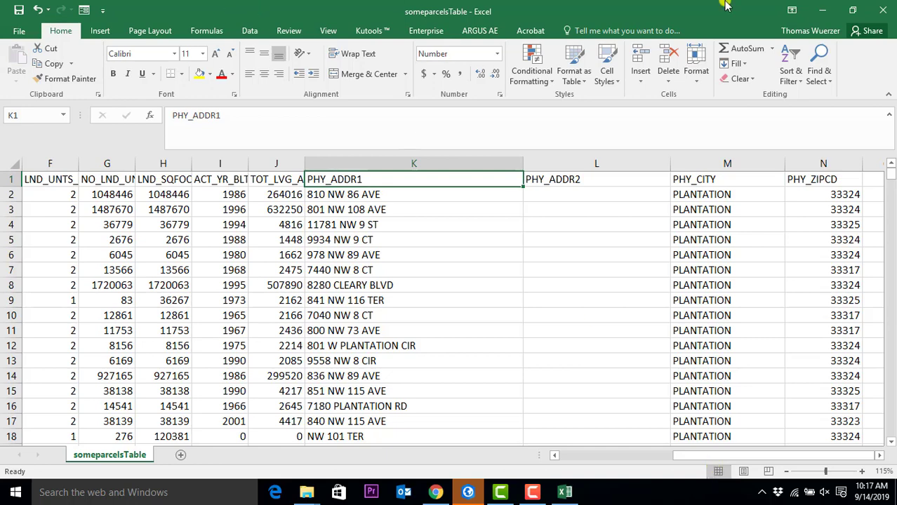
pyautogui.moveTo(893, 180)
pyautogui.mouseDown()
pyautogui.moveTo(891, 441)
pyautogui.moveTo(888, 171)
pyautogui.mouseUp()
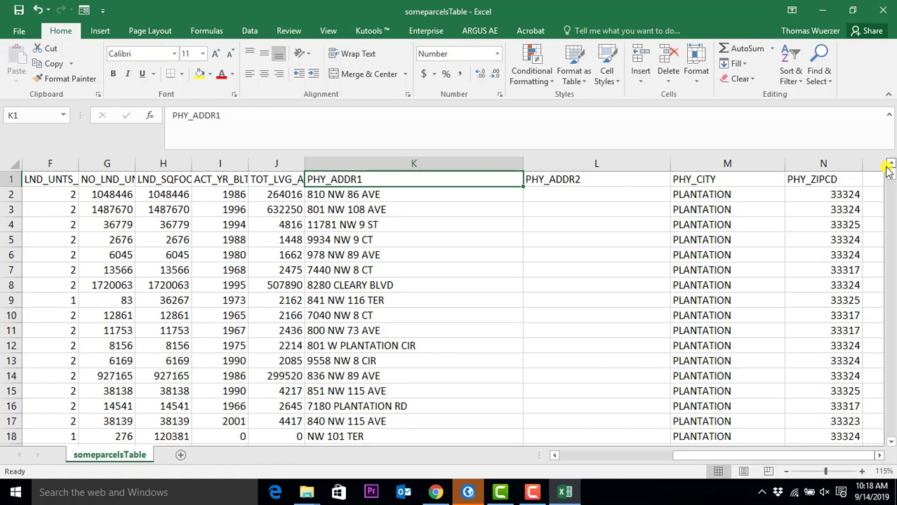
# - Close the someparcelsTable workbook, choosing Don't Save
pyautogui.click(882, 9)
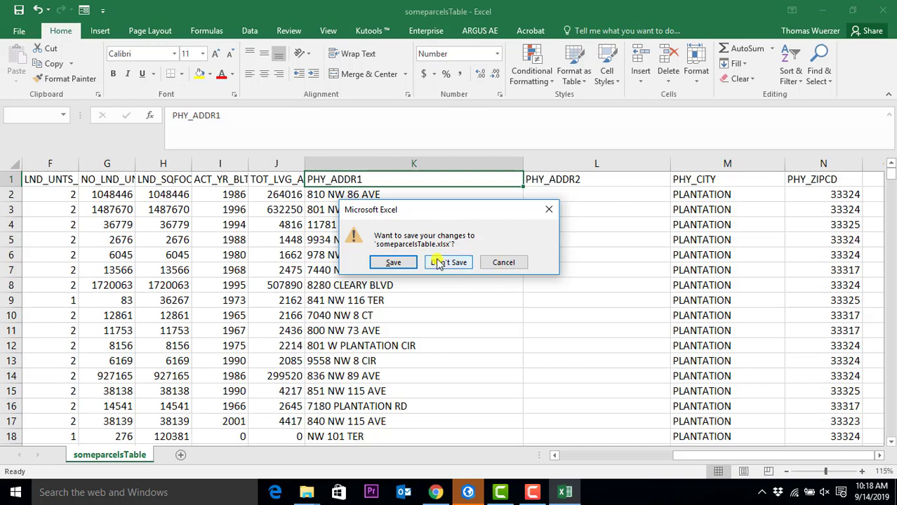
pyautogui.click(445, 262)
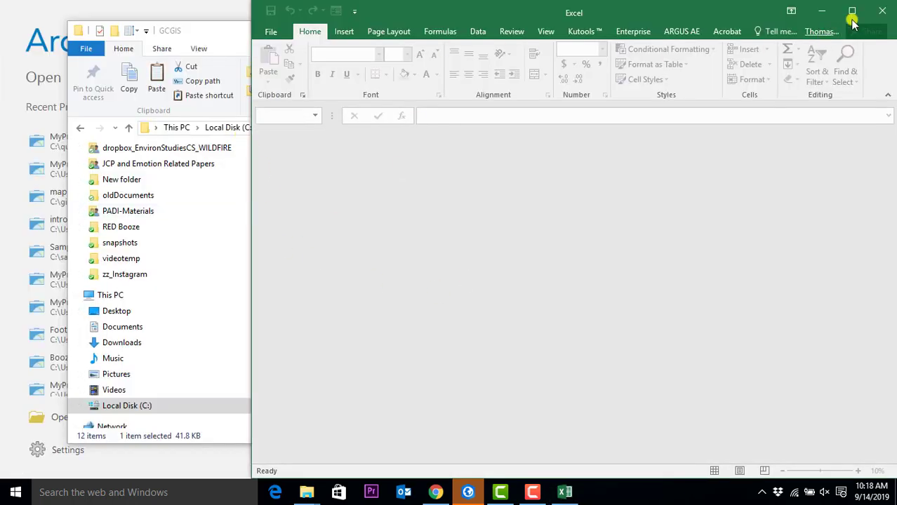
# - Quit Excel and relaunch it from the Windows search
pyautogui.click(876, 12)
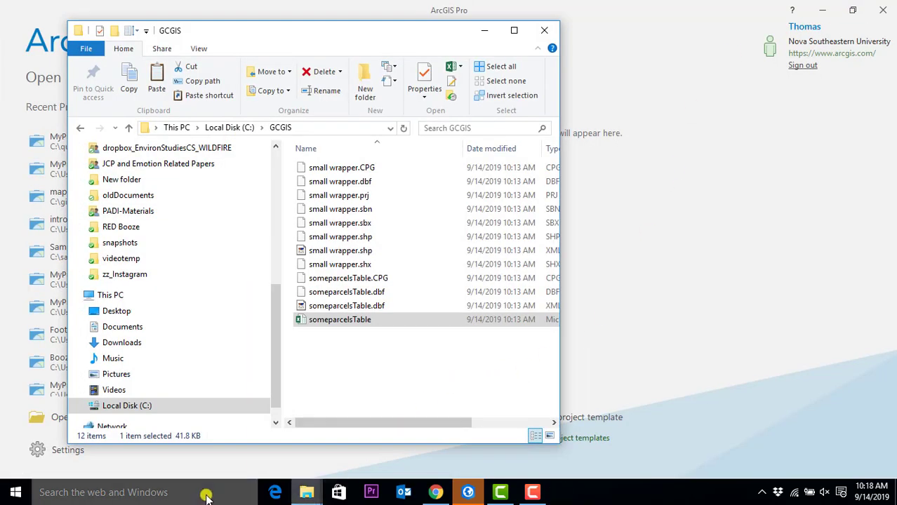
pyautogui.click(148, 497)
pyautogui.write('excel')
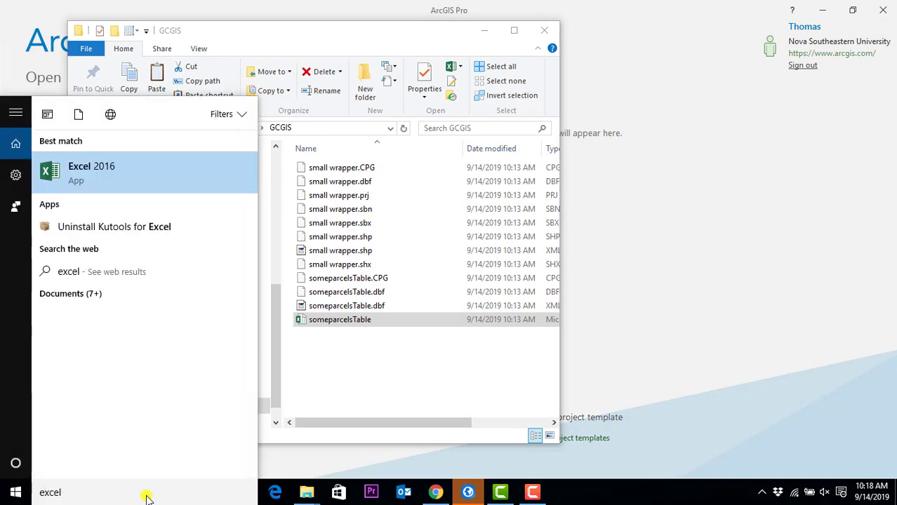
pyautogui.press('Return')
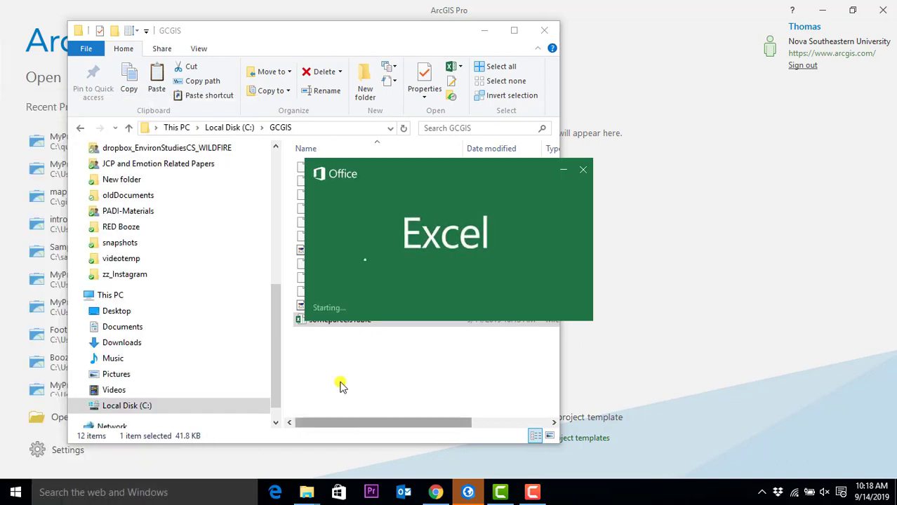
# - Inspect someparcelsTable.dbf.xml in XML Copy Editor, close it, and return to Excel's start screen
pyautogui.click(316, 306)
pyautogui.moveTo(382, 34); pyautogui.dragTo(250, 16)
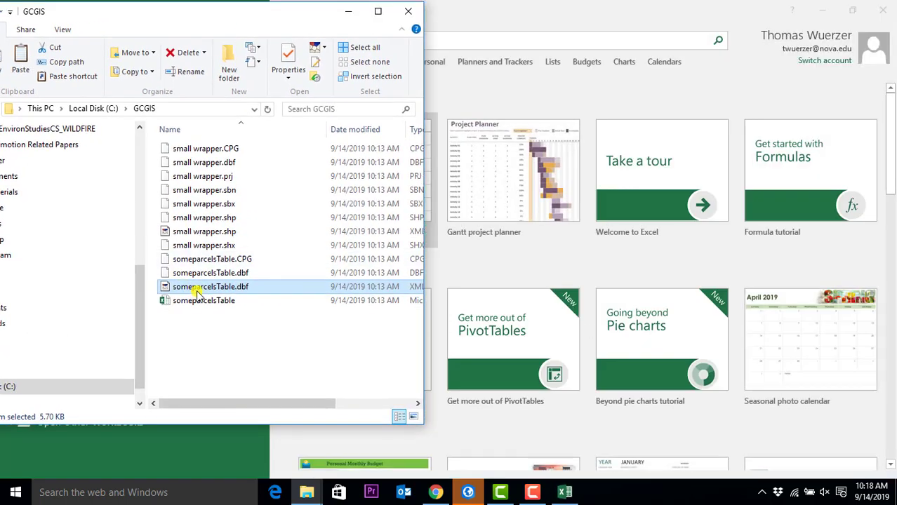
pyautogui.doubleClick(200, 289)
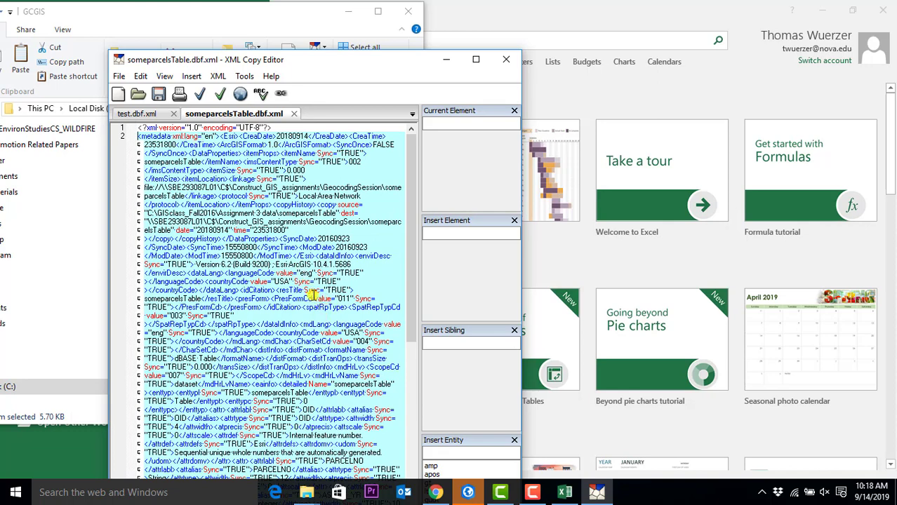
pyautogui.click(506, 60)
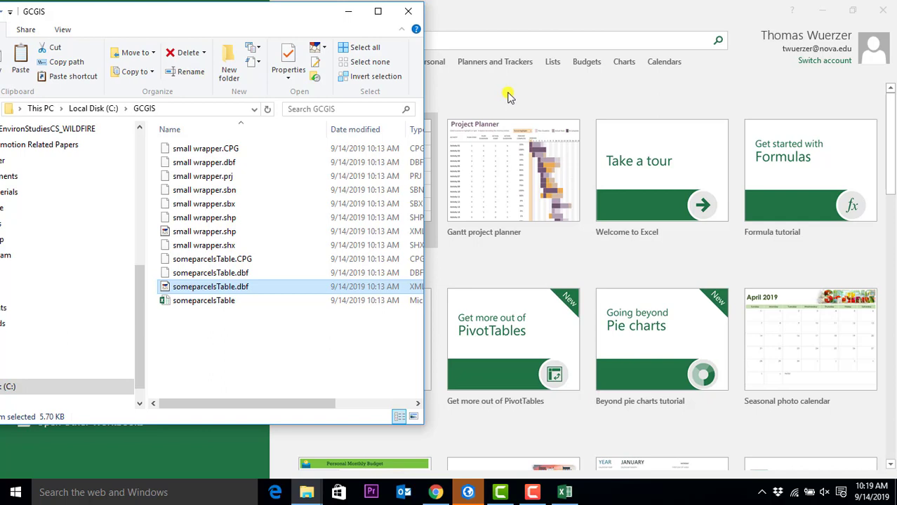
pyautogui.click(521, 90)
# - Create a blank workbook on the right half of the screen and dismiss the XML open prompt
pyautogui.click(378, 169)
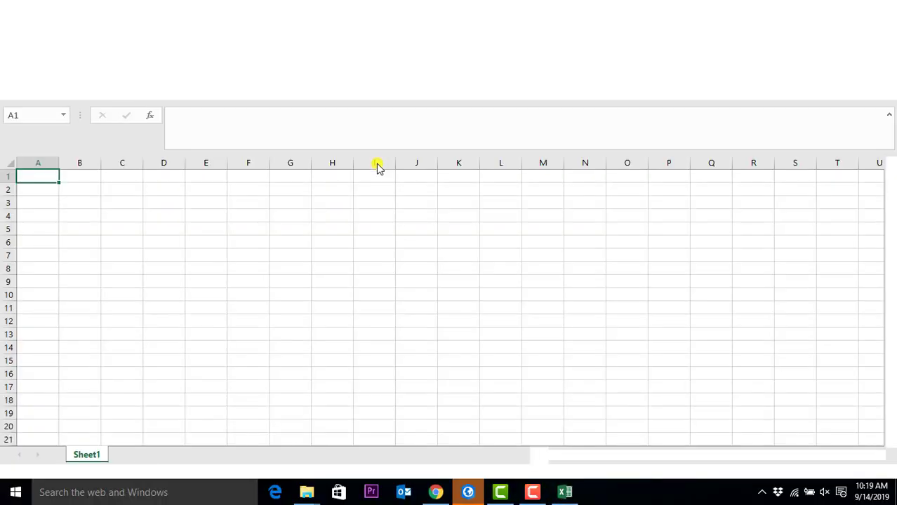
pyautogui.moveTo(371, 11); pyautogui.dragTo(765, 16)
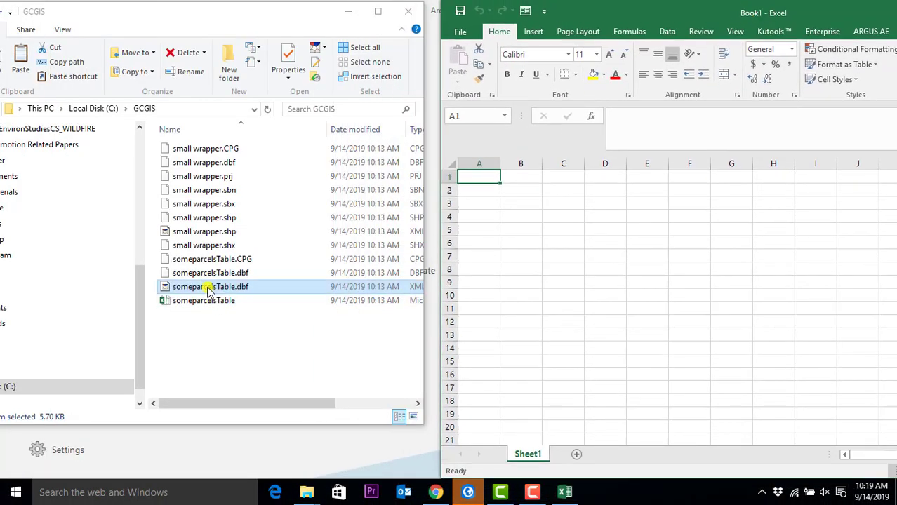
pyautogui.moveTo(211, 287); pyautogui.dragTo(554, 279)
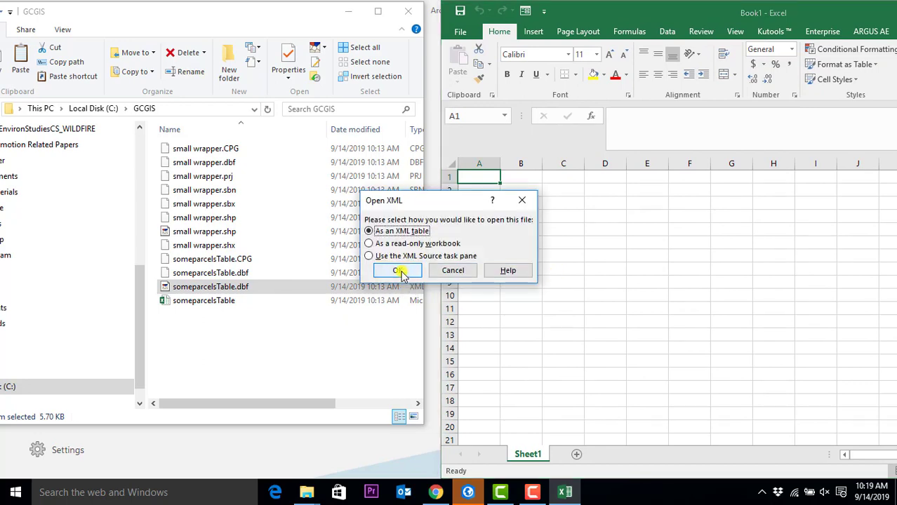
pyautogui.click(206, 289)
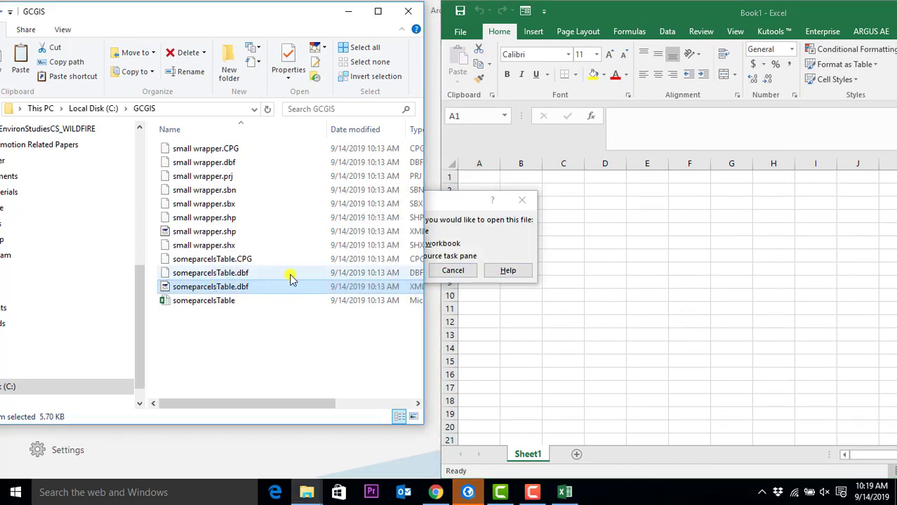
pyautogui.click(216, 275)
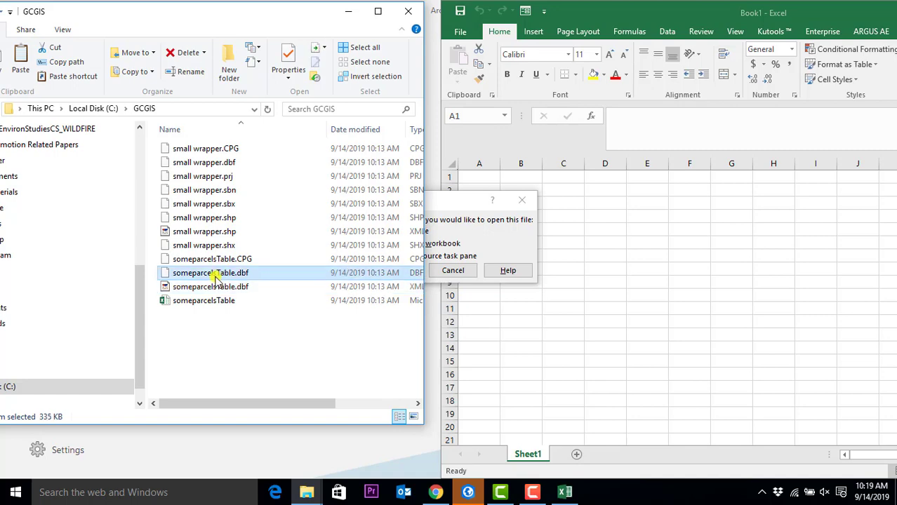
pyautogui.click(597, 274)
pyautogui.click(453, 270)
# - Drag someparcelsTable.dbf into Excel, view its records full screen, then close it
pyautogui.moveTo(285, 276); pyautogui.dragTo(666, 260)
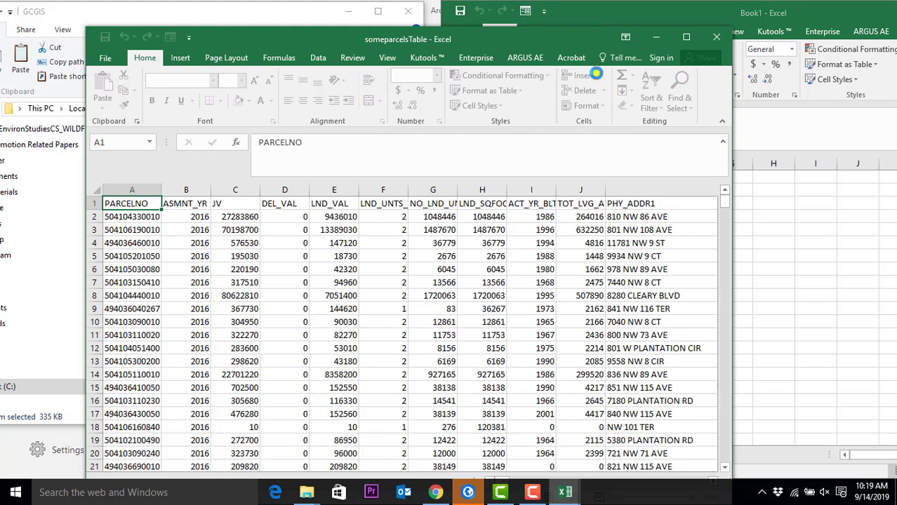
pyautogui.click(686, 37)
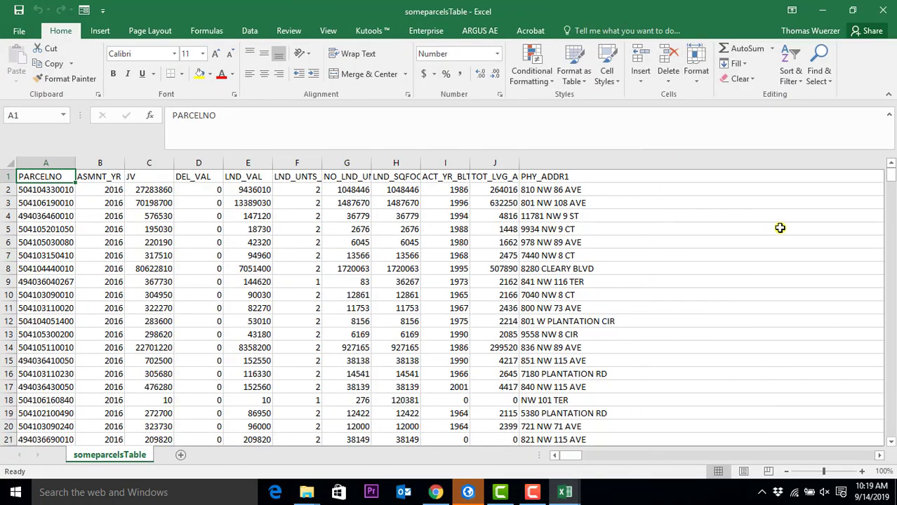
pyautogui.click(883, 9)
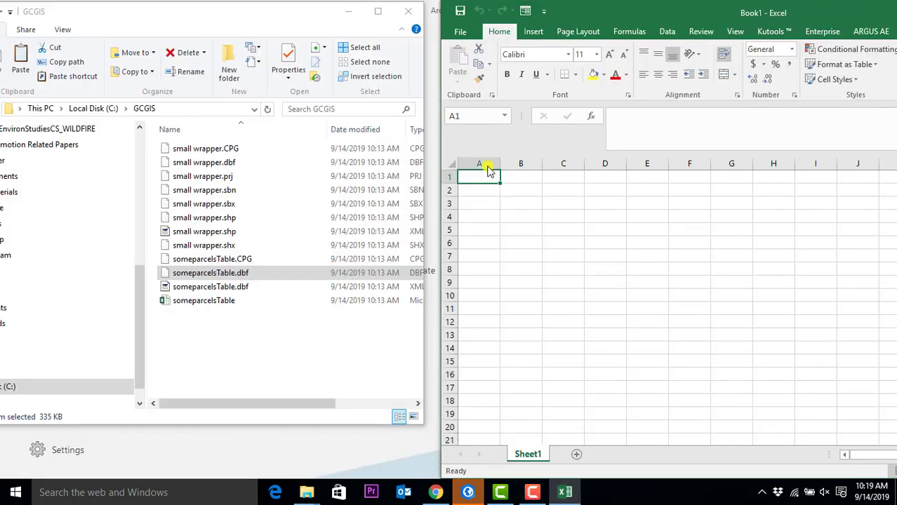
pyautogui.doubleClick(237, 273)
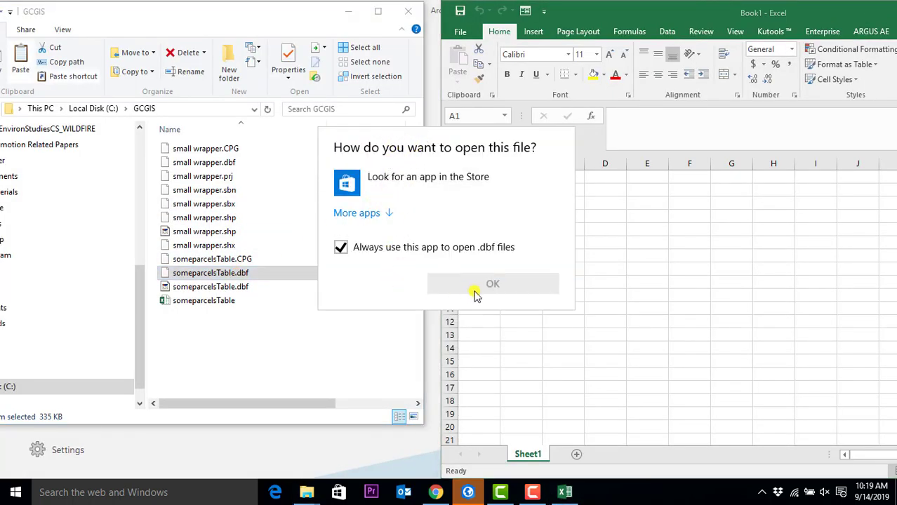
pyautogui.click(366, 342)
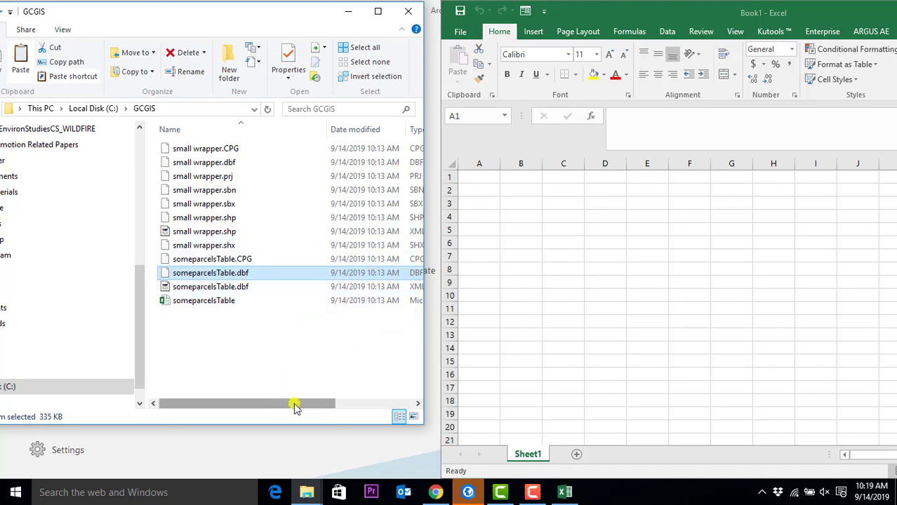
pyautogui.moveTo(294, 406); pyautogui.dragTo(346, 406)
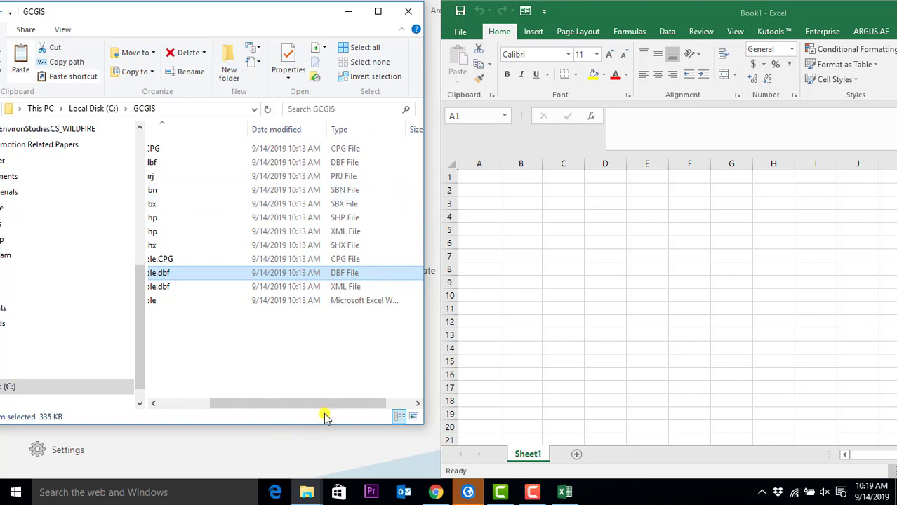
pyautogui.moveTo(319, 406); pyautogui.dragTo(256, 404)
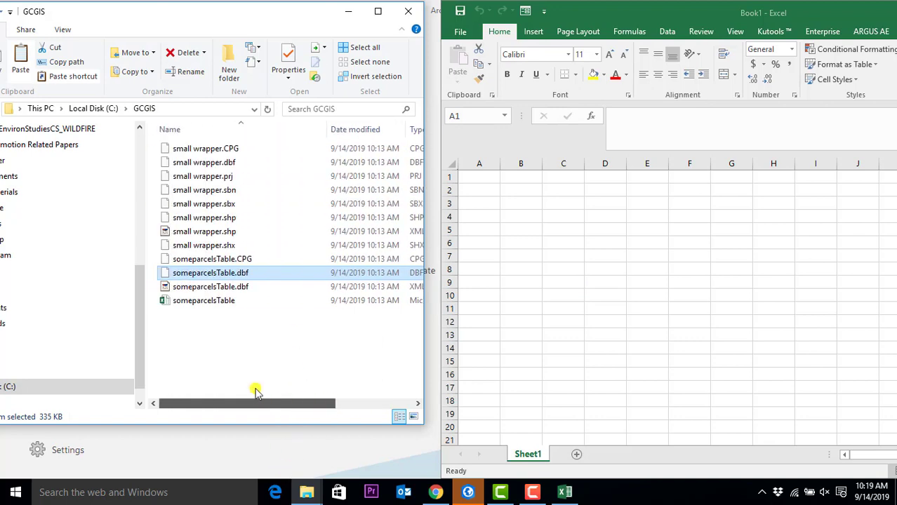
pyautogui.click(238, 287)
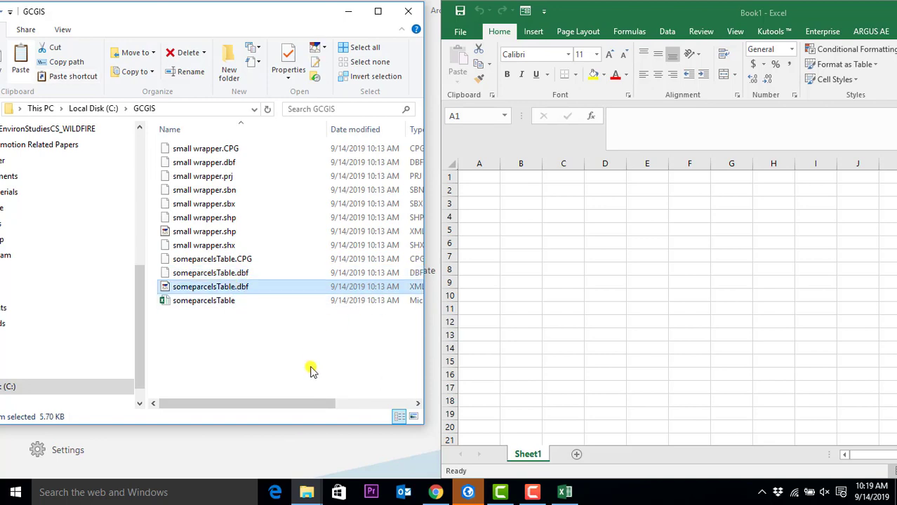
pyautogui.moveTo(314, 406); pyautogui.dragTo(375, 413)
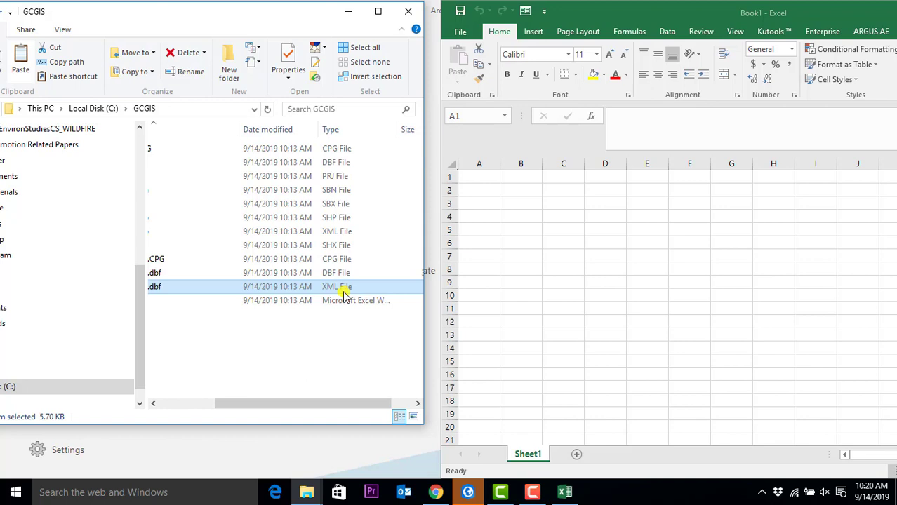
pyautogui.click(344, 275)
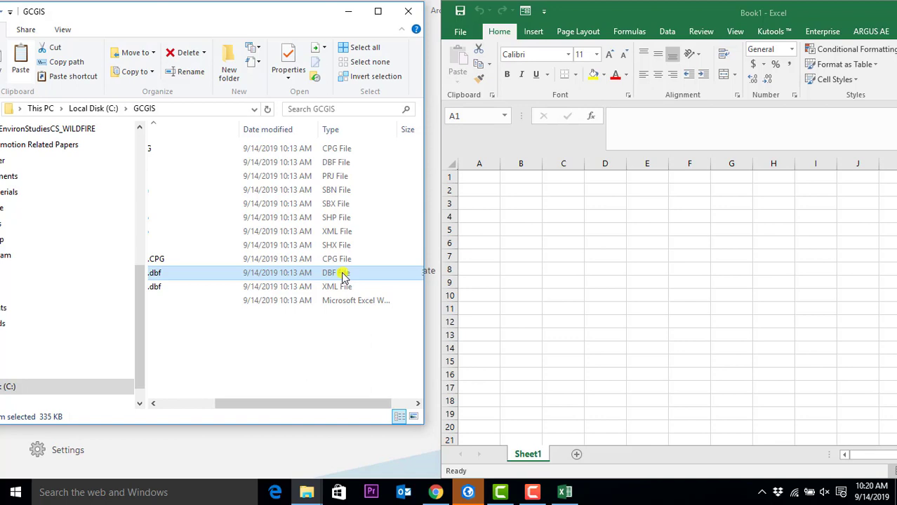
pyautogui.click(535, 493)
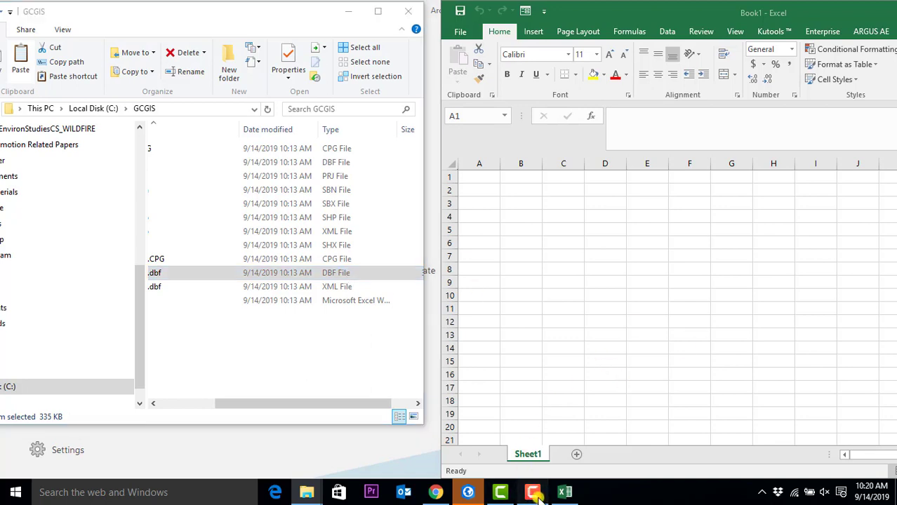
pyautogui.click(535, 493)
# - Open MyProject13 from the start page and reposition the GCGIS folder window
pyautogui.click(467, 493)
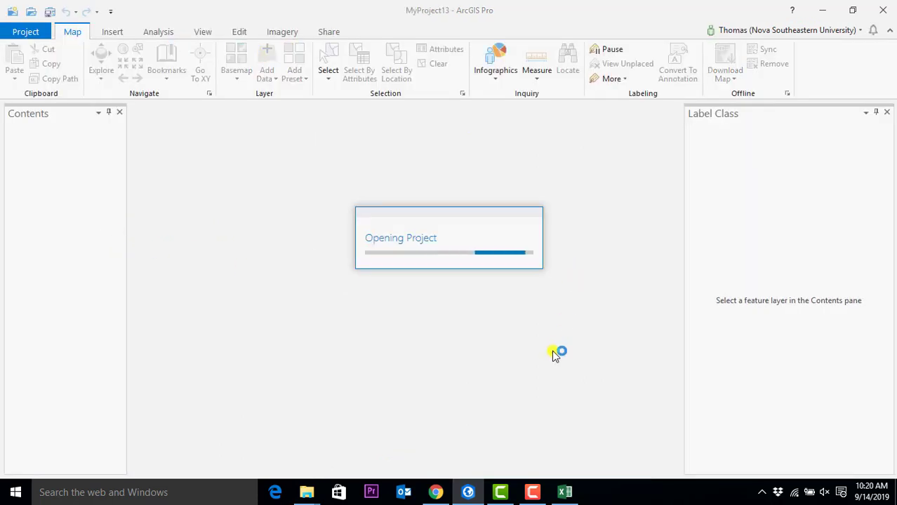
pyautogui.moveTo(308, 496)
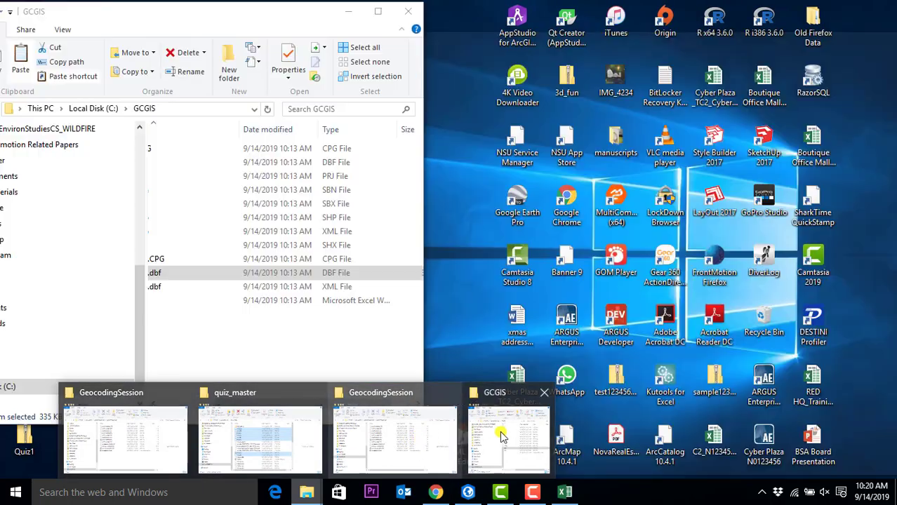
pyautogui.click(500, 431)
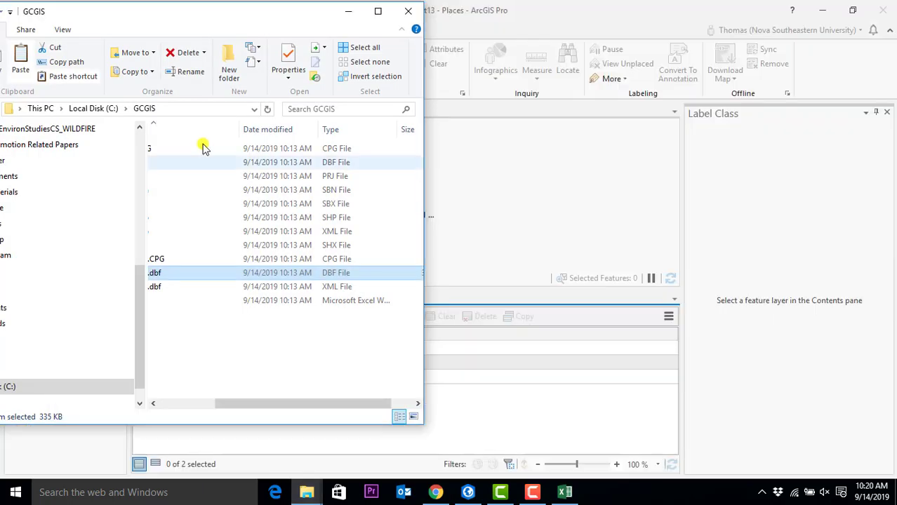
pyautogui.moveTo(310, 405); pyautogui.dragTo(167, 398)
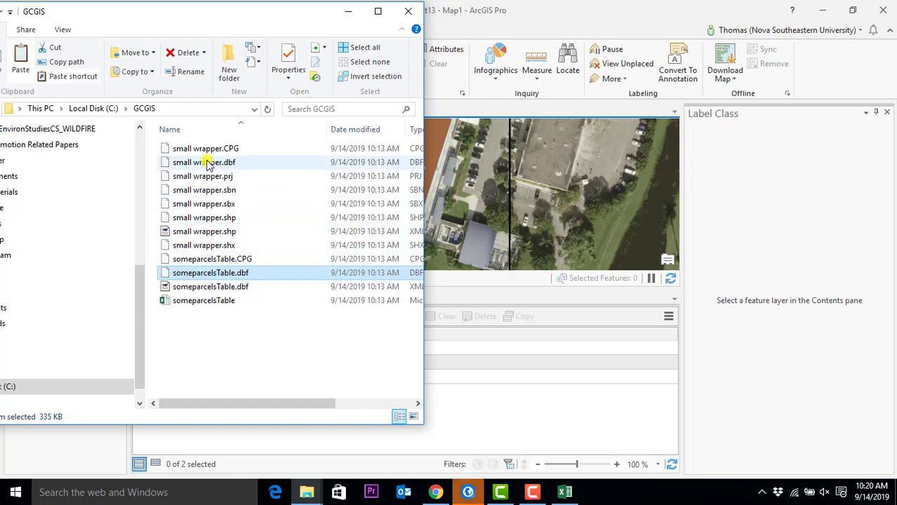
pyautogui.click(595, 14)
# - Zoom Map1 to the pools, browse the Catalog view, then return to Map1 and choose Add Data > Data
pyautogui.scroll(-5, 390, 208)
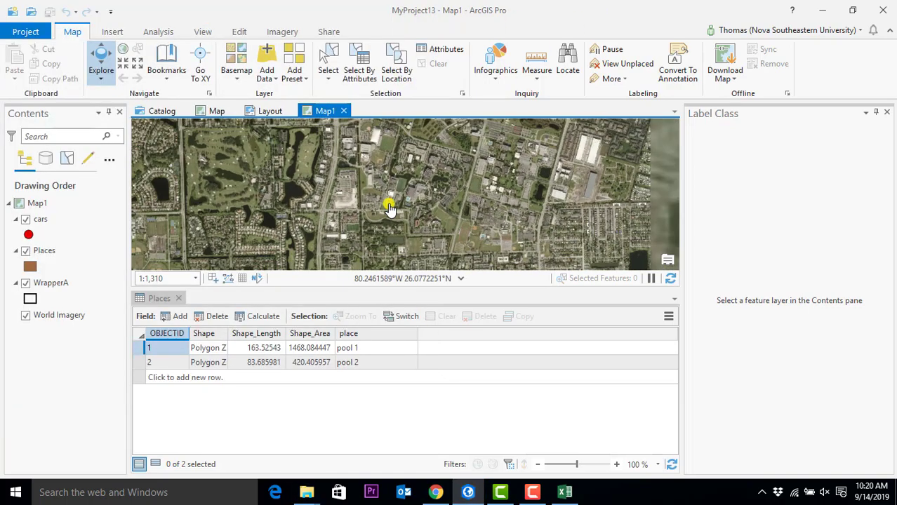
pyautogui.scroll(2, 390, 209)
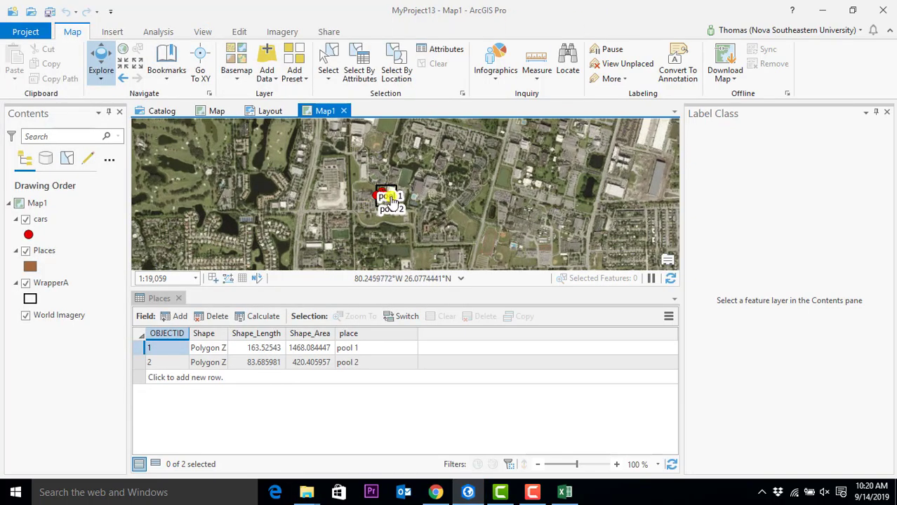
pyautogui.scroll(2, 313, 177)
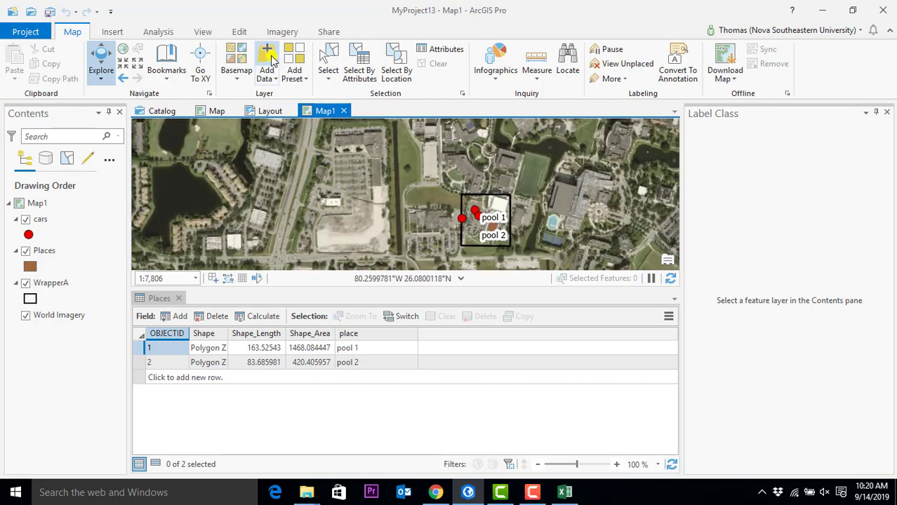
pyautogui.click(158, 112)
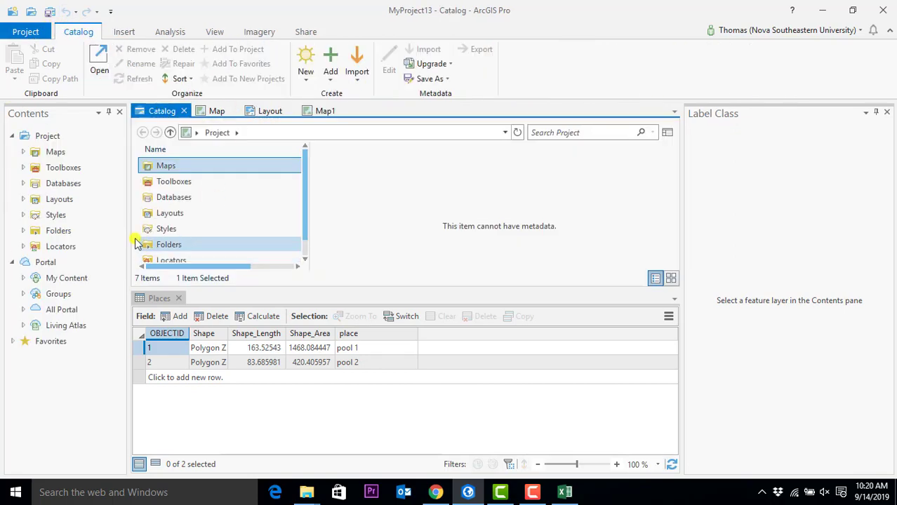
pyautogui.moveTo(307, 180); pyautogui.dragTo(302, 221)
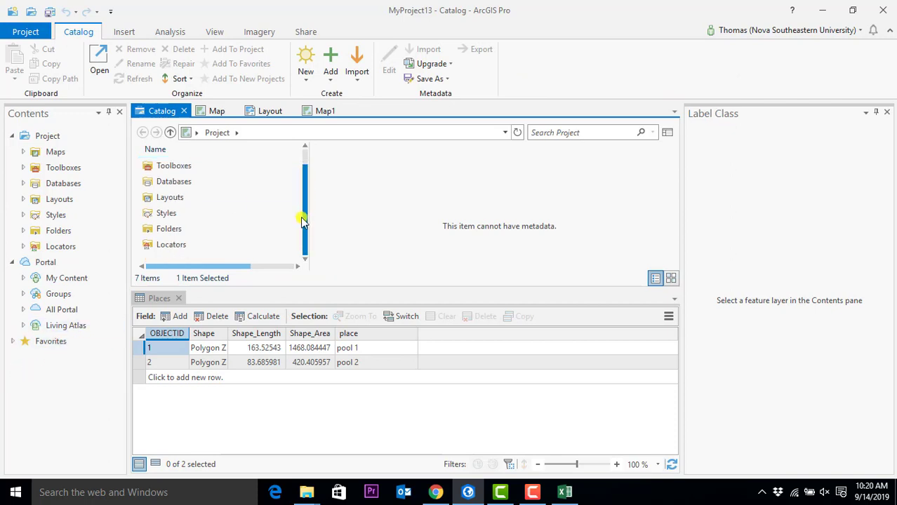
pyautogui.scroll(1, 218, 239)
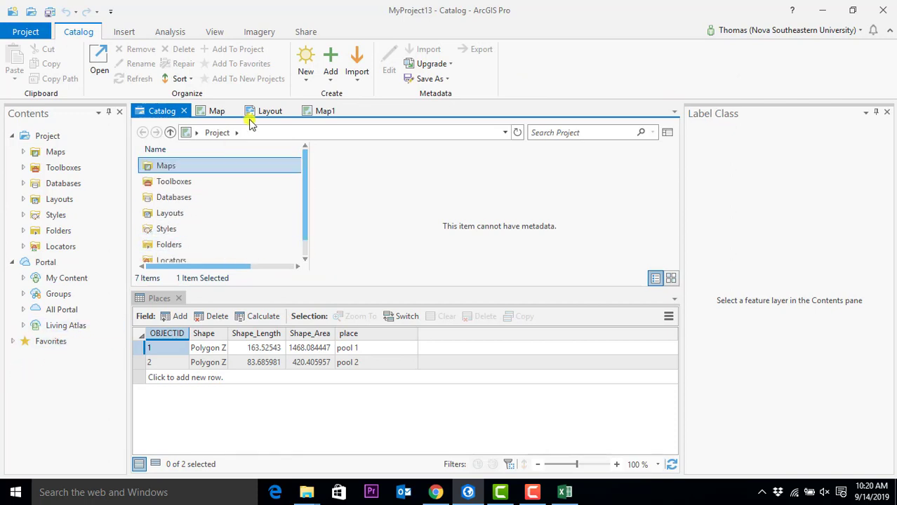
pyautogui.click(130, 34)
pyautogui.click(85, 34)
pyautogui.click(325, 111)
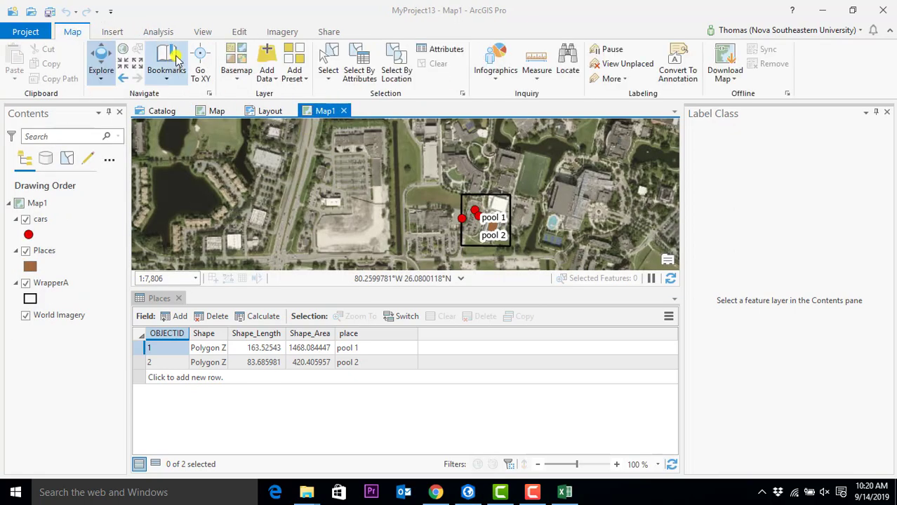
pyautogui.click(269, 75)
pyautogui.click(310, 98)
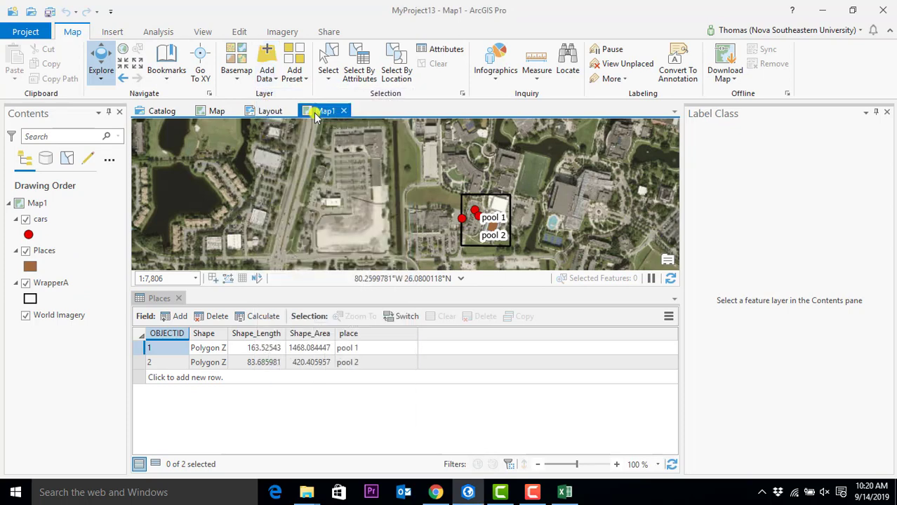
# - Browse to C:\GCGIS and add small wrapper.shp to Map1 as a layer
pyautogui.click(168, 258)
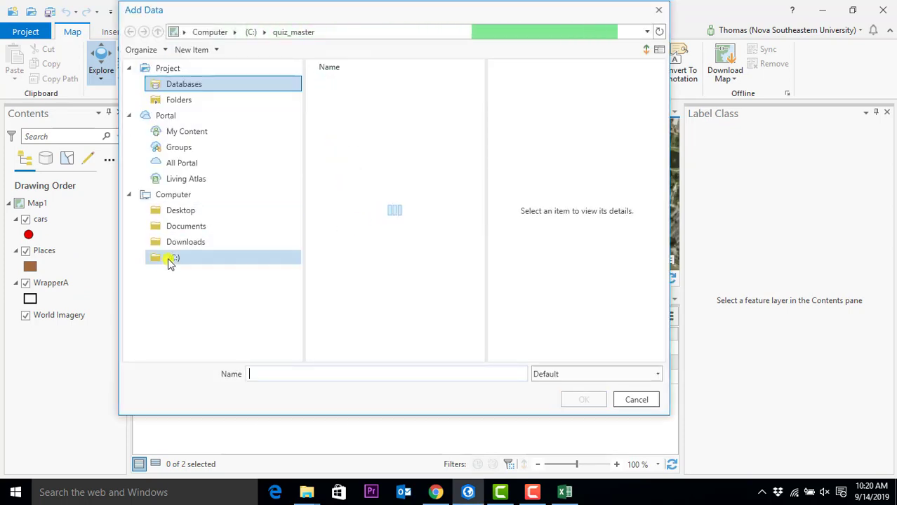
pyautogui.scroll(-4, 382, 259)
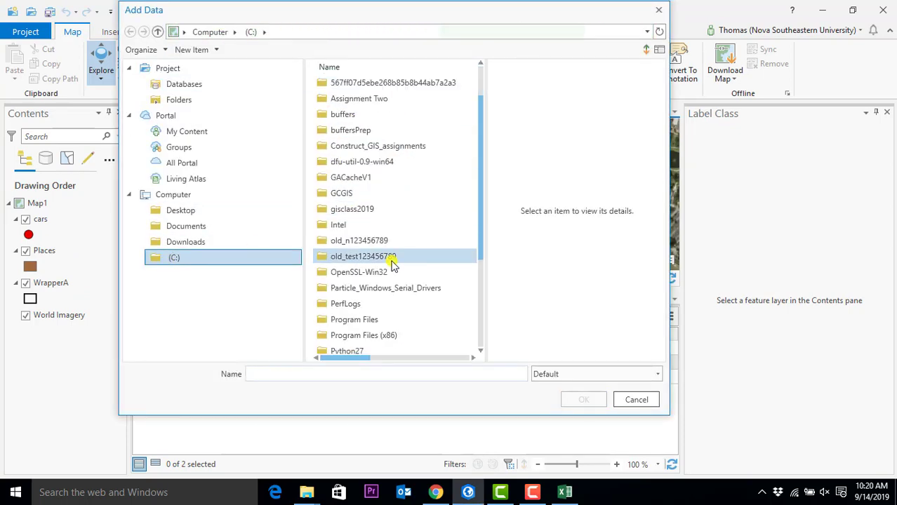
pyautogui.scroll(2, 355, 148)
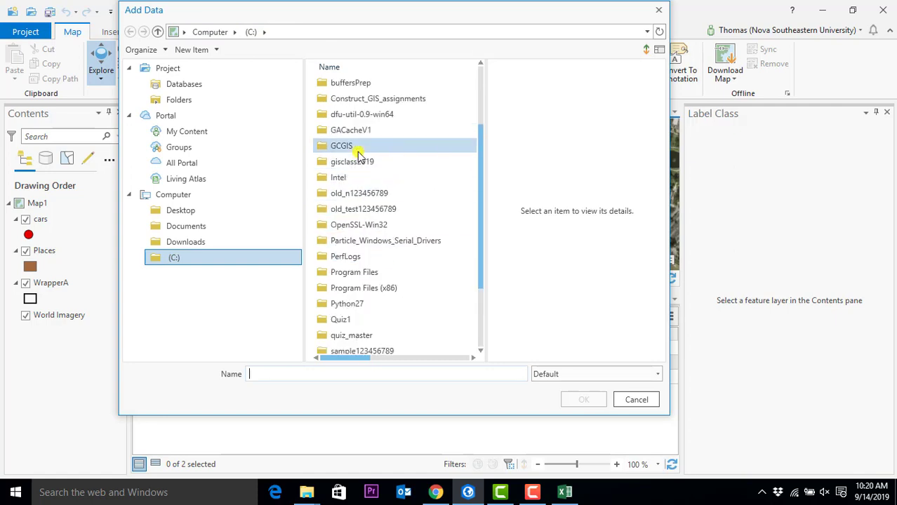
pyautogui.doubleClick(356, 149)
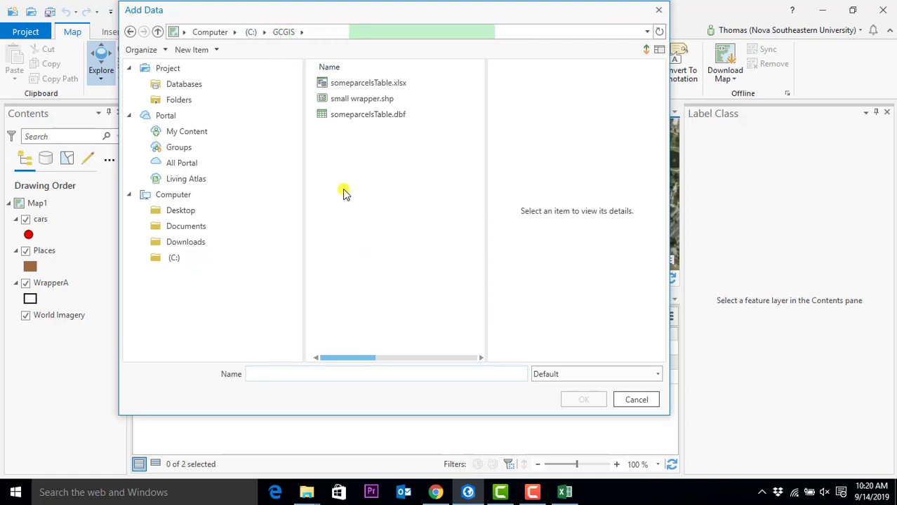
pyautogui.click(363, 86)
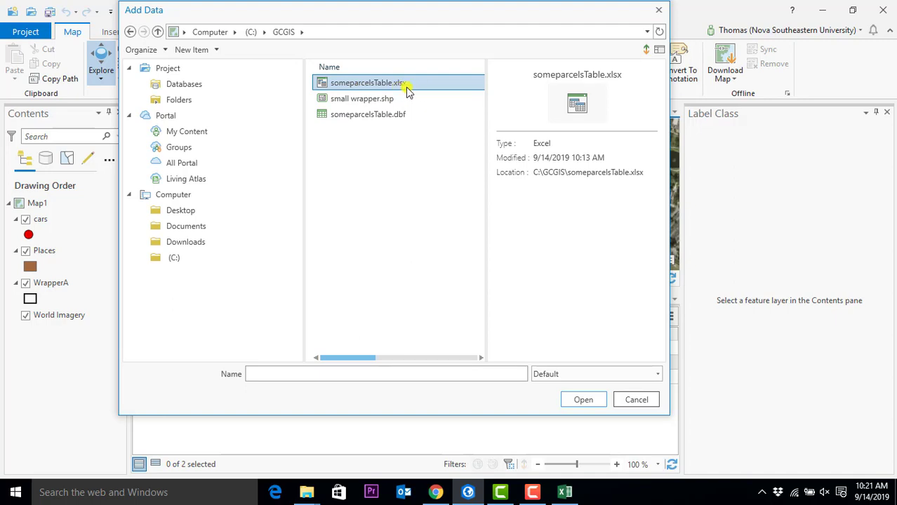
pyautogui.click(357, 118)
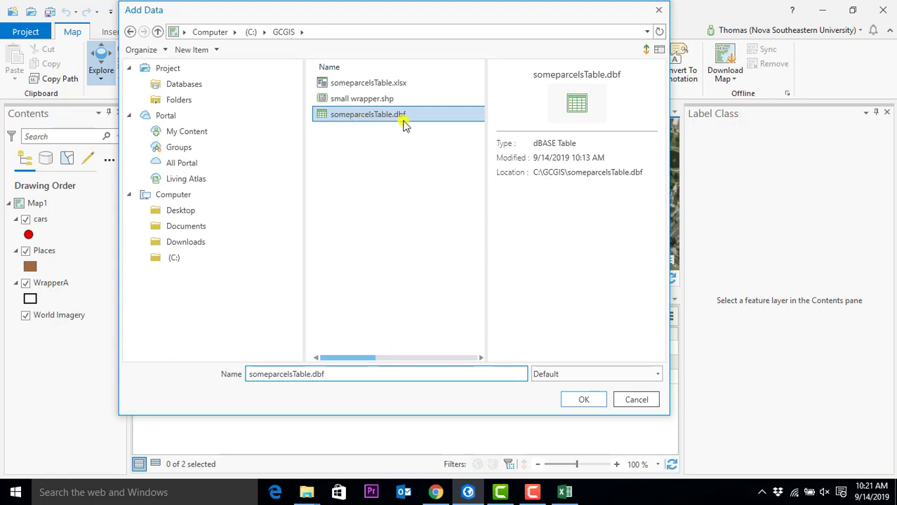
pyautogui.click(370, 101)
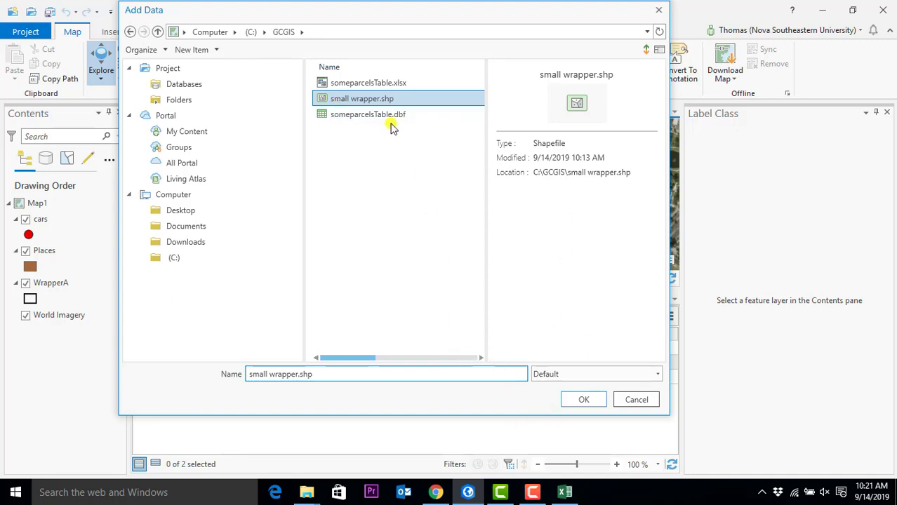
pyautogui.click(575, 402)
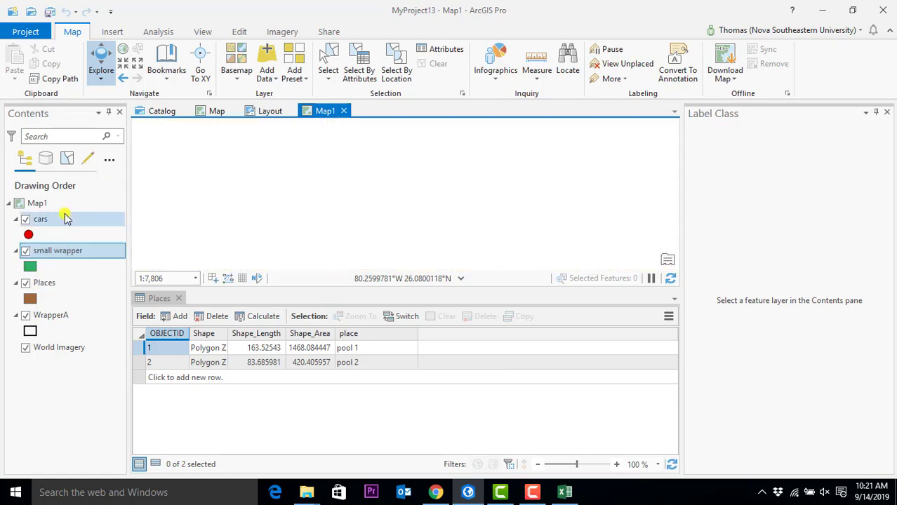
# - Zoom to the small wrapper layer and restyle it with the Black Outline symbol
pyautogui.rightClick(69, 254)
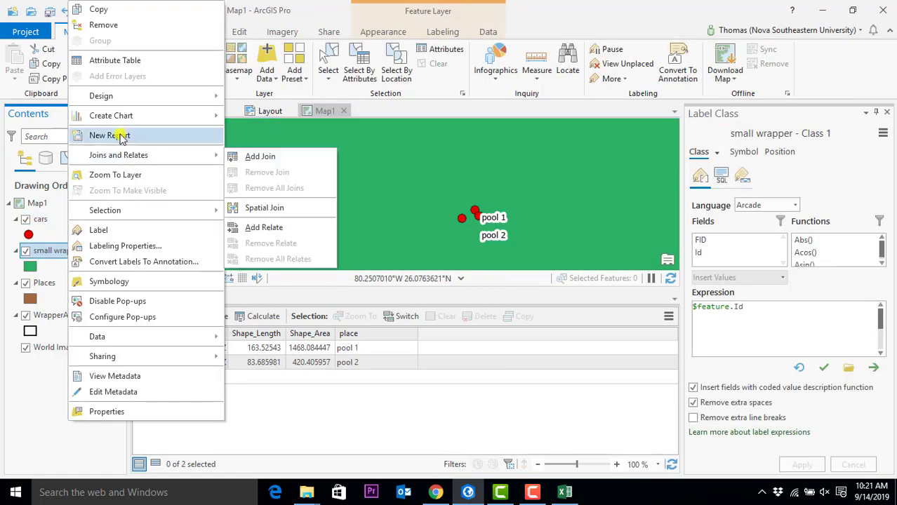
pyautogui.click(120, 175)
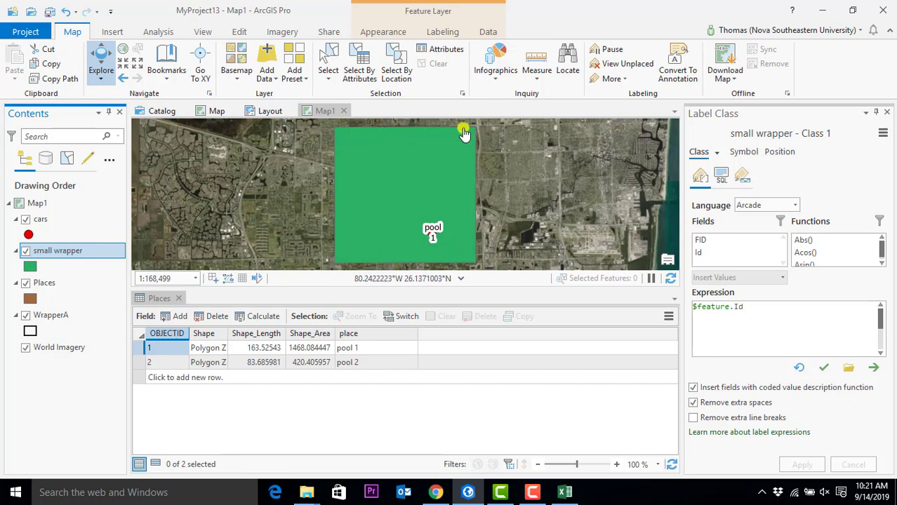
pyautogui.scroll(1, 426, 164)
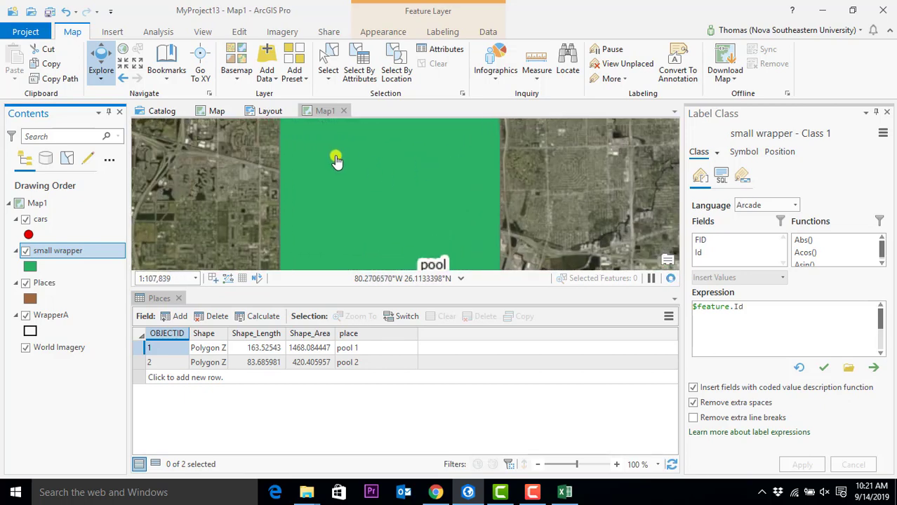
pyautogui.click(28, 269)
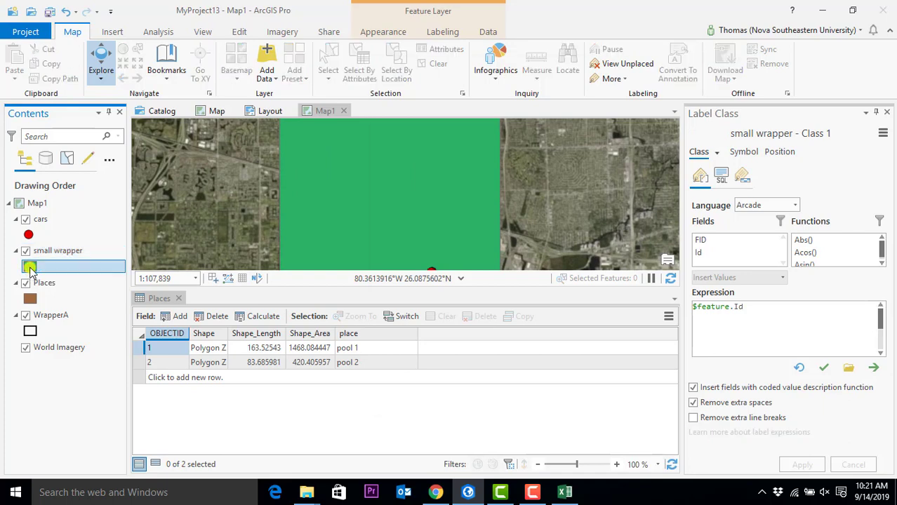
pyautogui.click(457, 210)
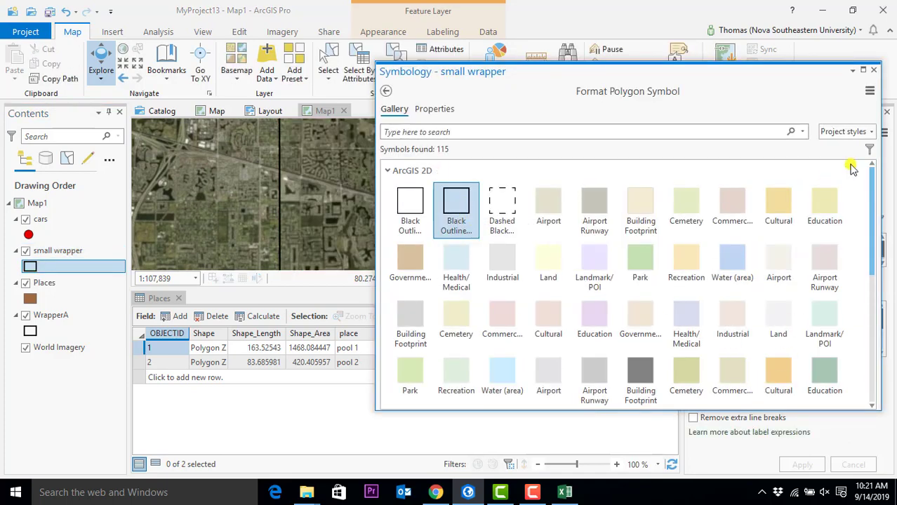
pyautogui.click(874, 69)
# - Close ArcGIS Pro, saving the changes to MyProject13
pyautogui.scroll(3, 401, 204)
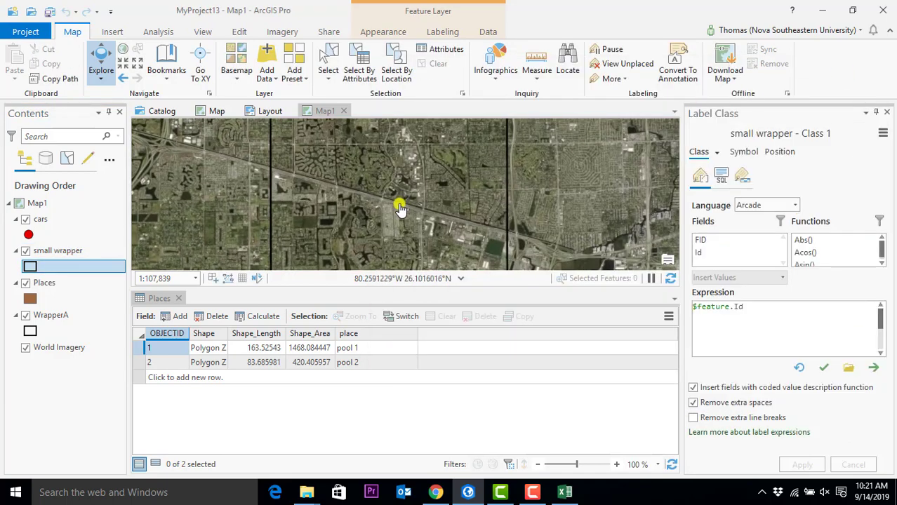
pyautogui.scroll(-3, 533, 233)
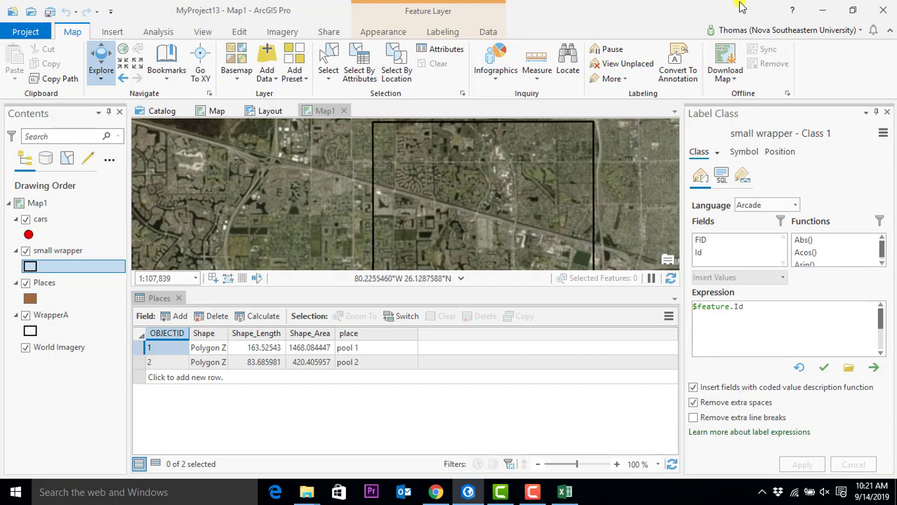
pyautogui.click(881, 10)
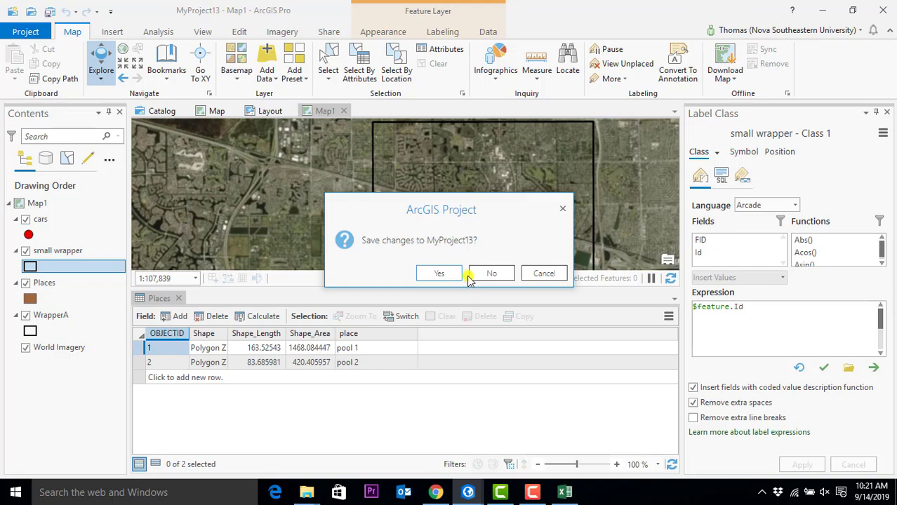
pyautogui.click(439, 274)
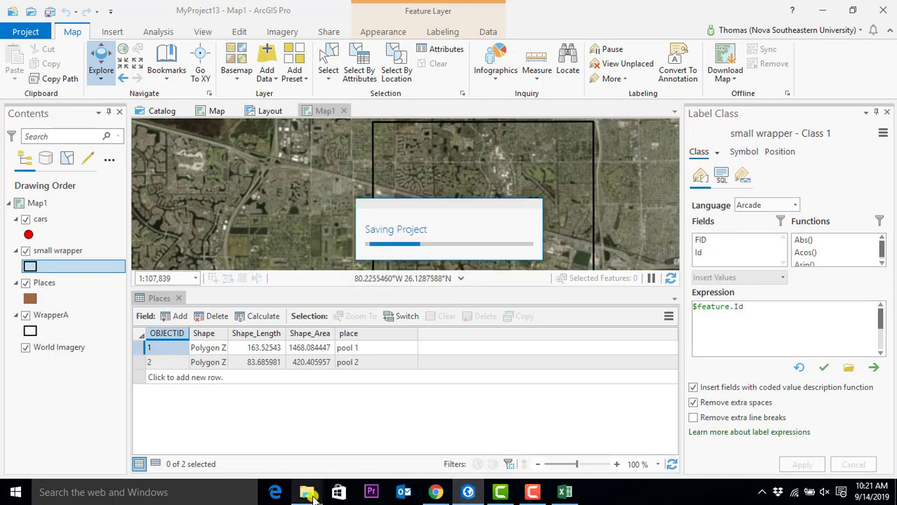
# - Close the quiz_master folder, centre the GCGIS window, and switch to the GeocodingSession.zip page in Chrome
pyautogui.moveTo(309, 494)
pyautogui.click(285, 421)
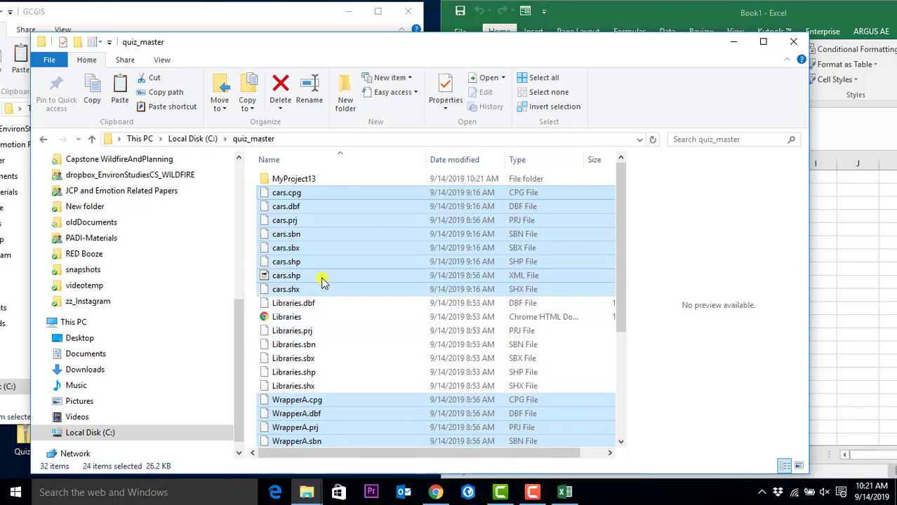
pyautogui.click(793, 41)
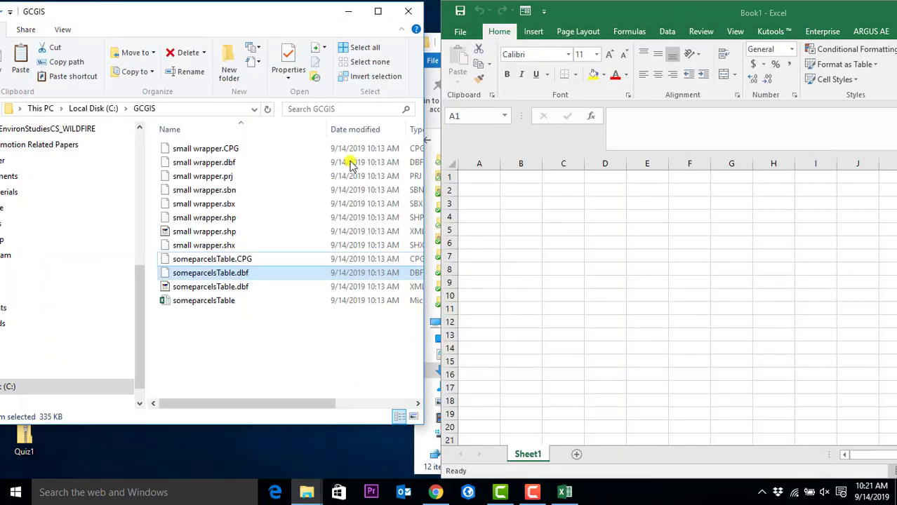
pyautogui.moveTo(209, 13); pyautogui.dragTo(424, 21)
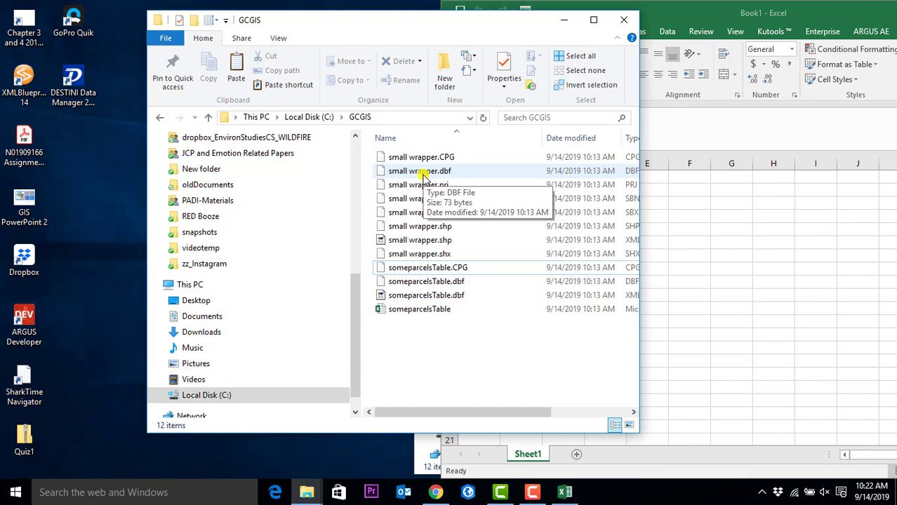
pyautogui.click(434, 492)
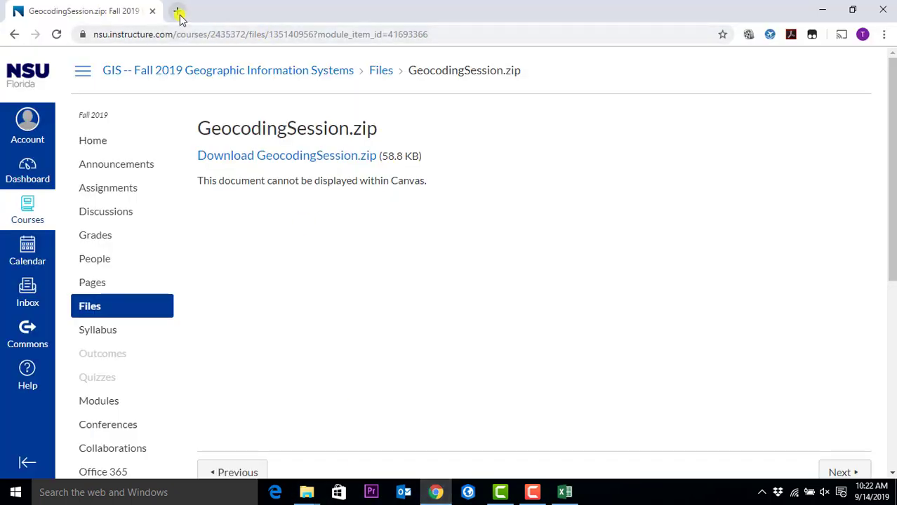
# - Go to arcgis.com in Chrome
pyautogui.click(201, 34)
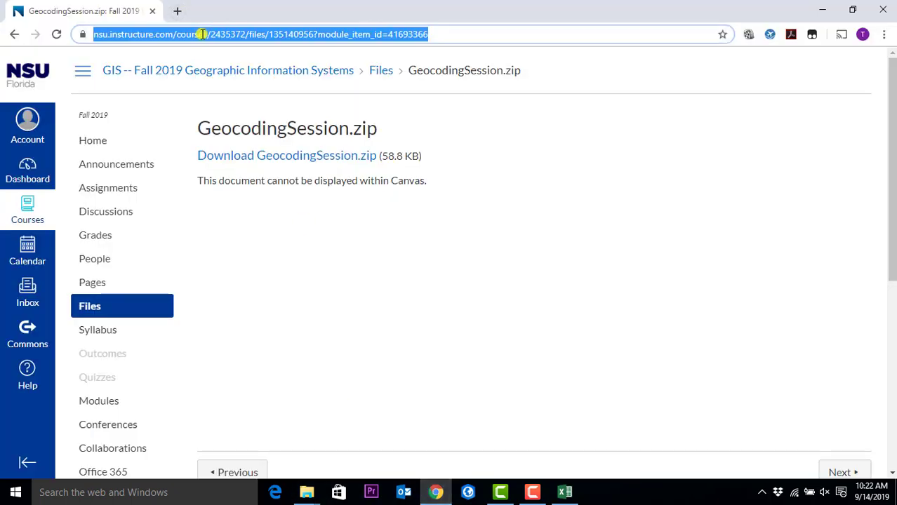
pyautogui.write('arcgis.com')
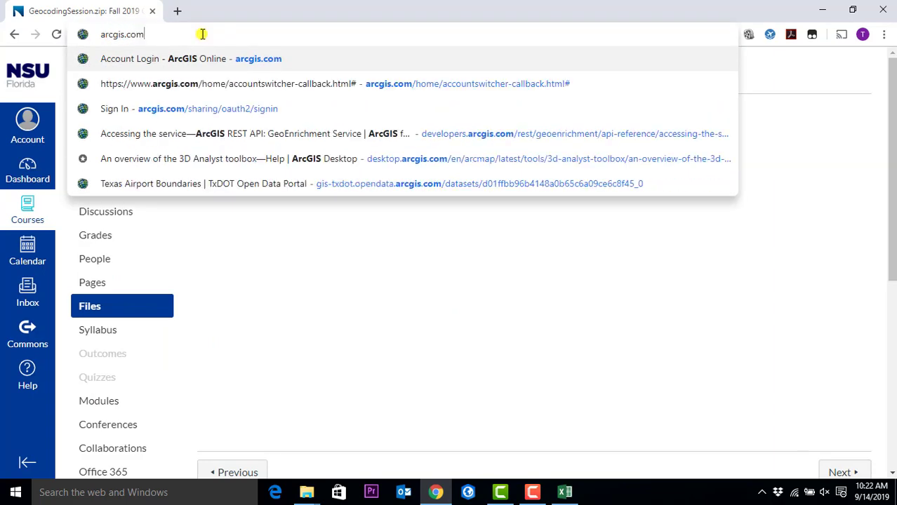
pyautogui.press('Return')
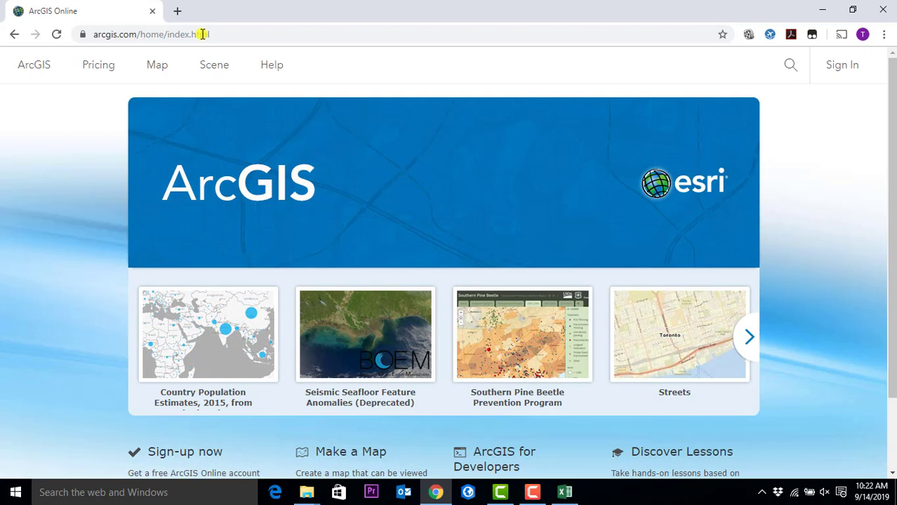
# - Sign in with the organization username and password, retrying after the rejected first attempt
pyautogui.click(842, 67)
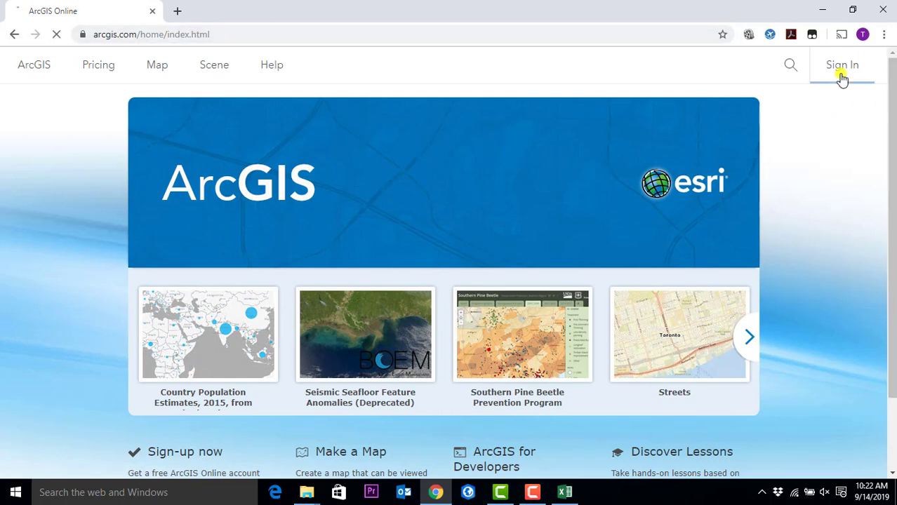
pyautogui.write('twuerzer_hcbe')
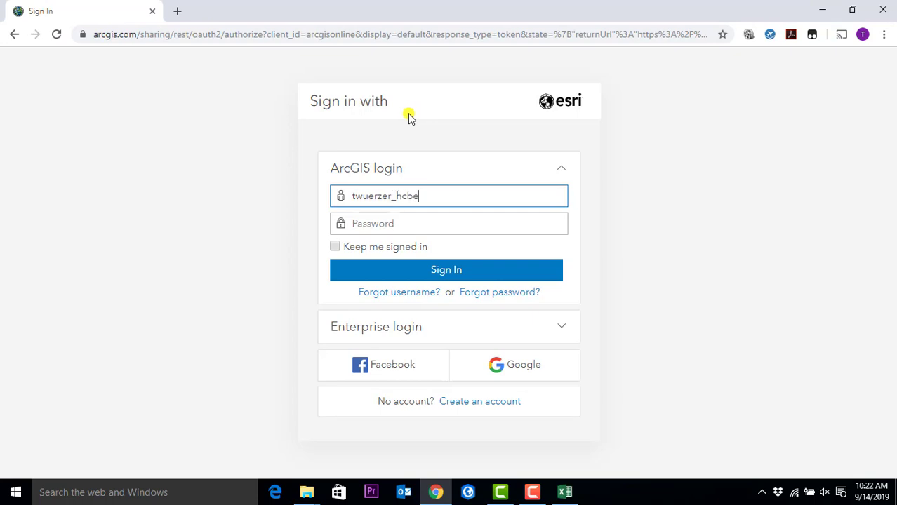
pyautogui.press('Tab')
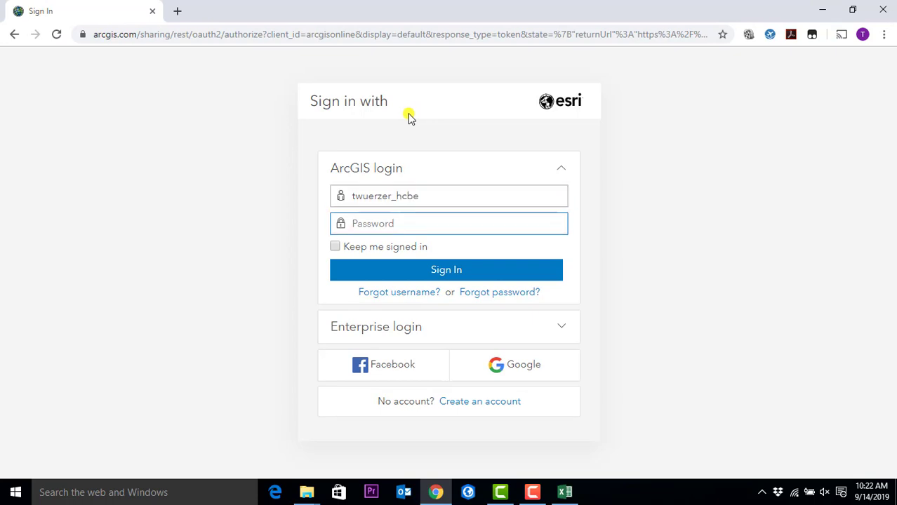
pyautogui.write('•')
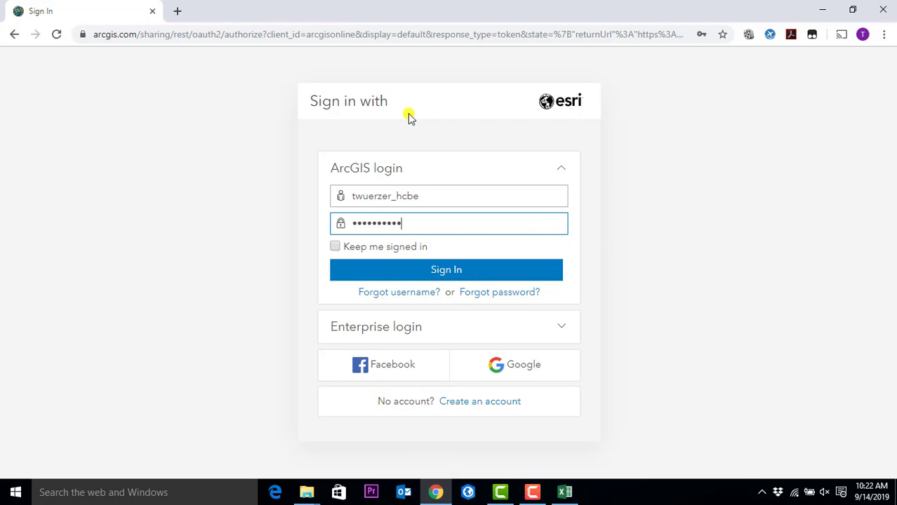
pyautogui.press('Return')
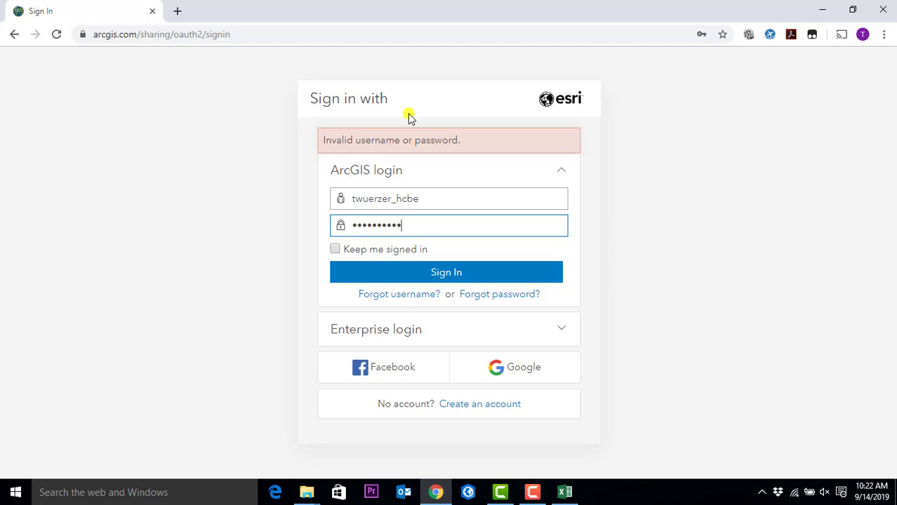
pyautogui.click(445, 271)
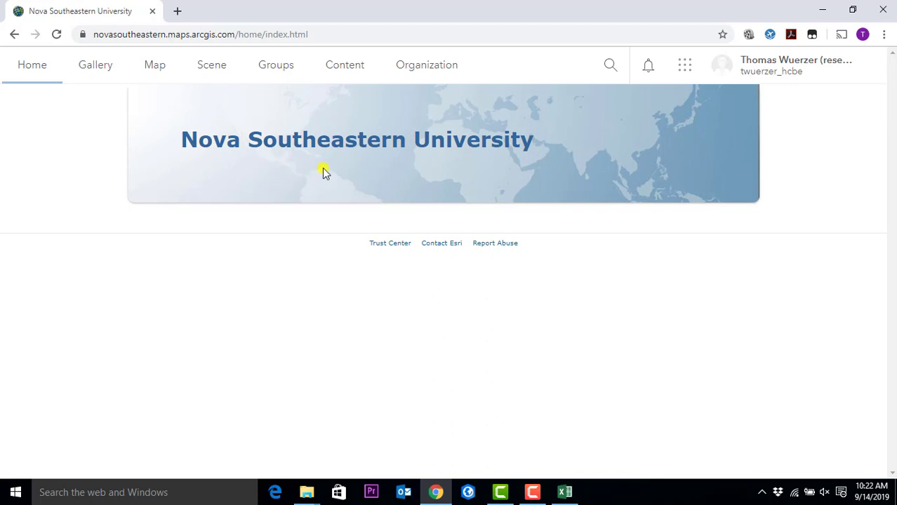
# - In My Content, select the All My Content folder to list all 60 items
pyautogui.click(353, 73)
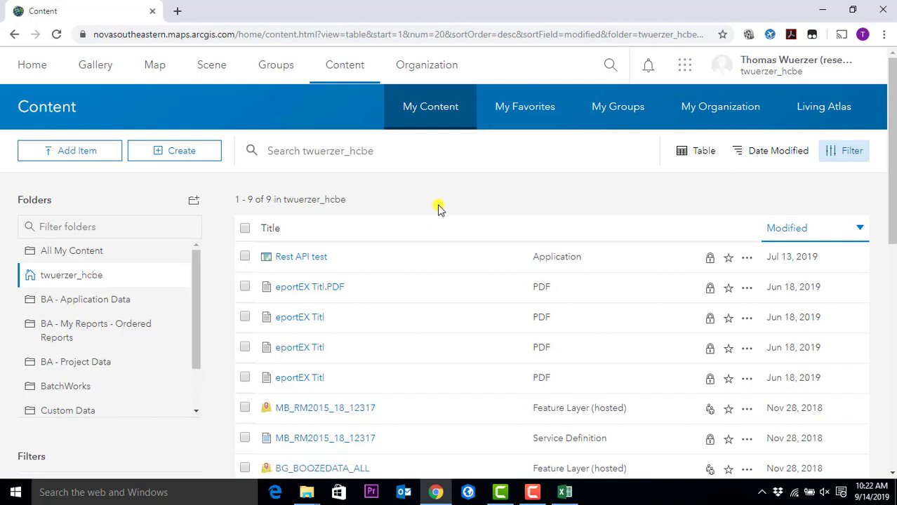
pyautogui.click(33, 68)
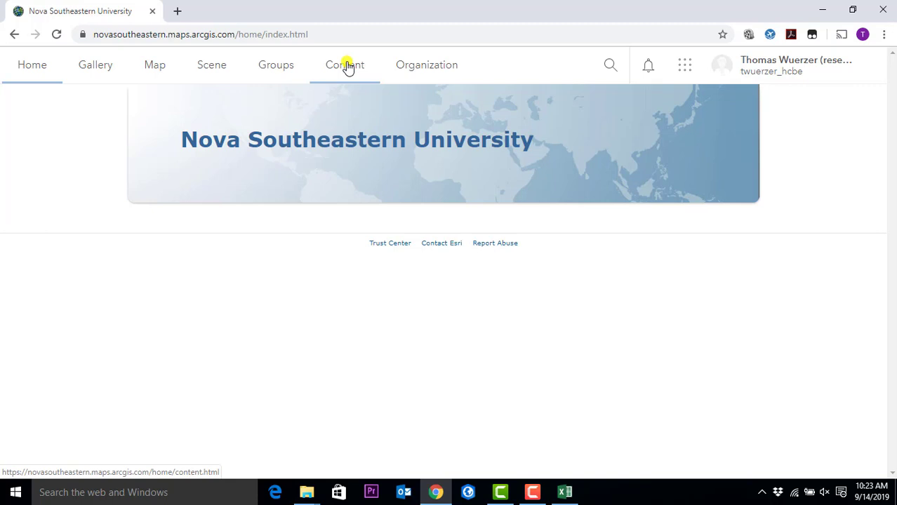
pyautogui.click(348, 67)
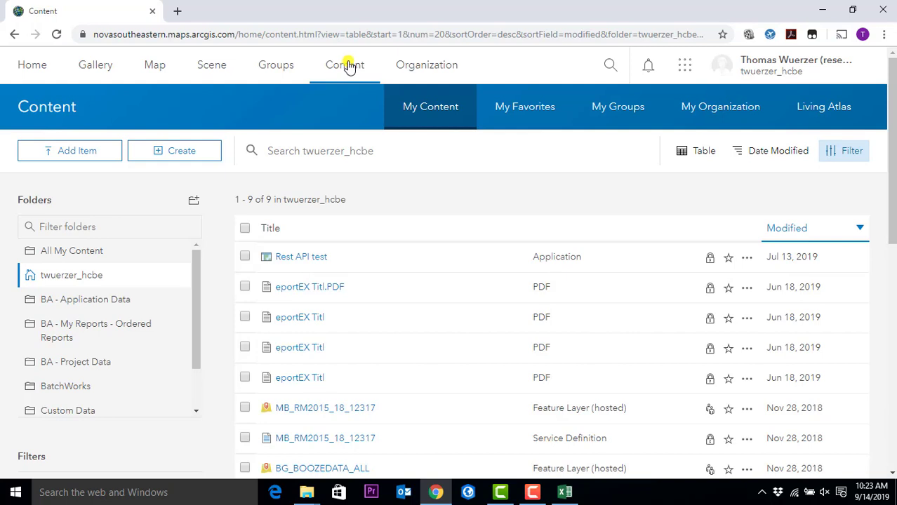
pyautogui.scroll(-7, 422, 351)
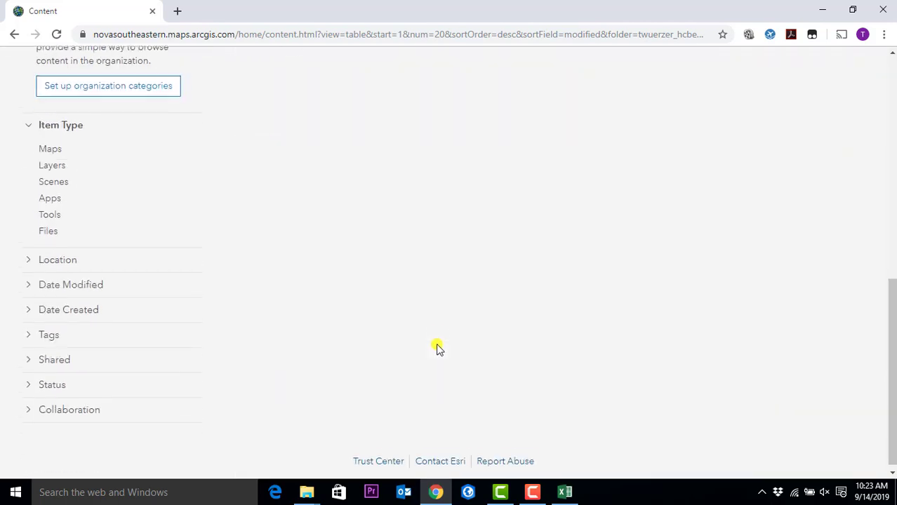
pyautogui.scroll(7, 436, 347)
pyautogui.scroll(-4, 380, 263)
pyautogui.scroll(4, 383, 130)
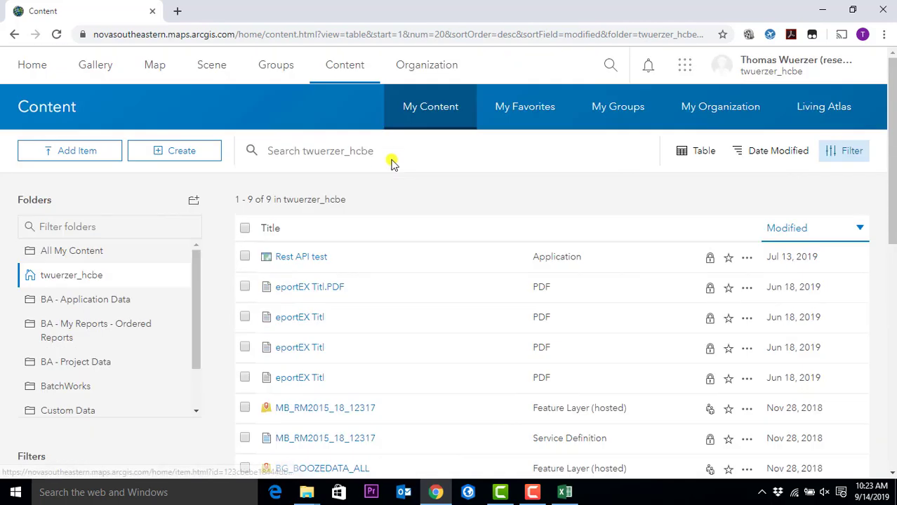
pyautogui.scroll(-1, 411, 424)
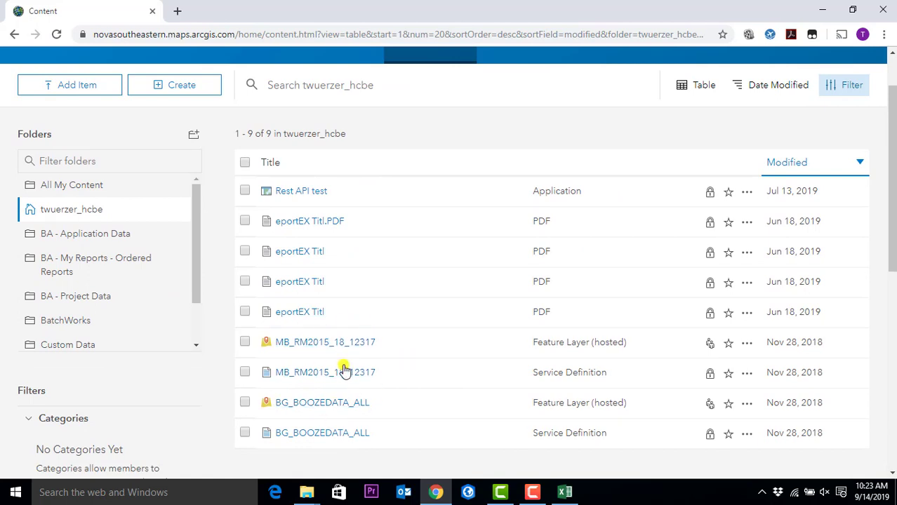
pyautogui.scroll(1, 355, 228)
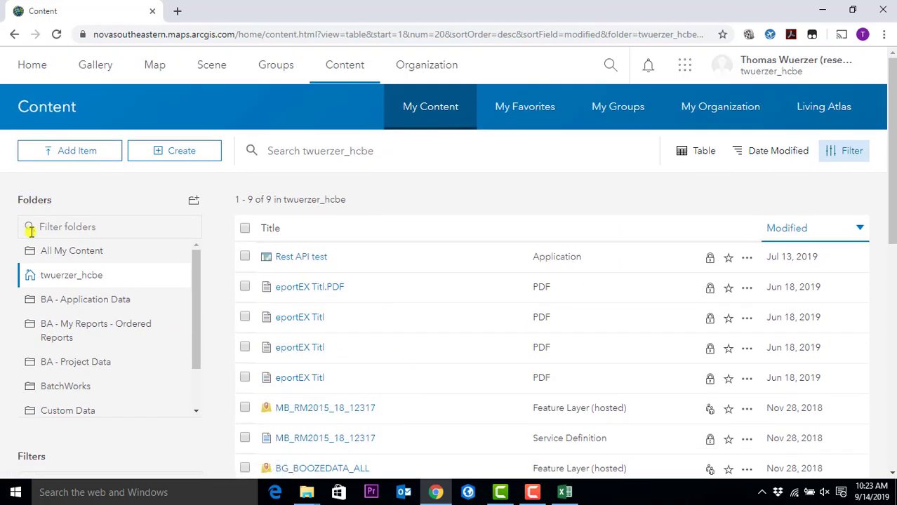
pyautogui.click(61, 253)
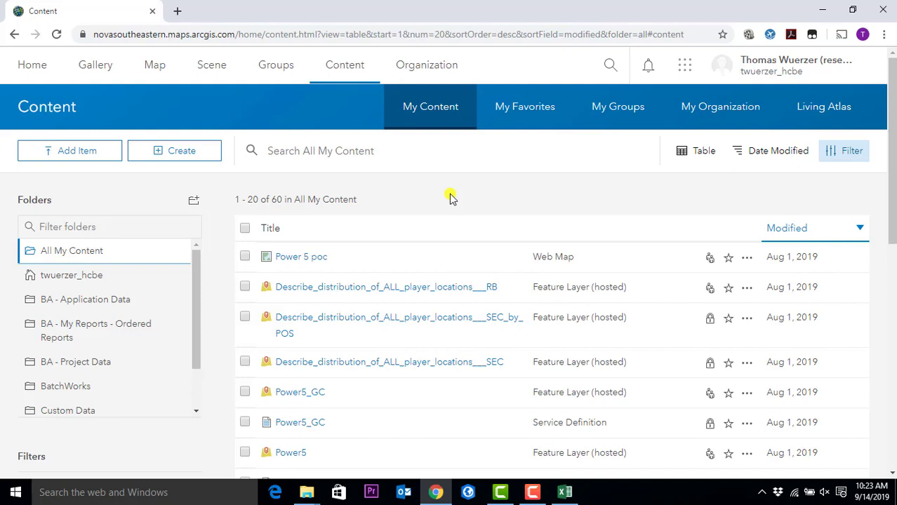
# - Start a new feature layer and, after browsing the Electric and Gas Utilities templates, show all templates
pyautogui.click(194, 156)
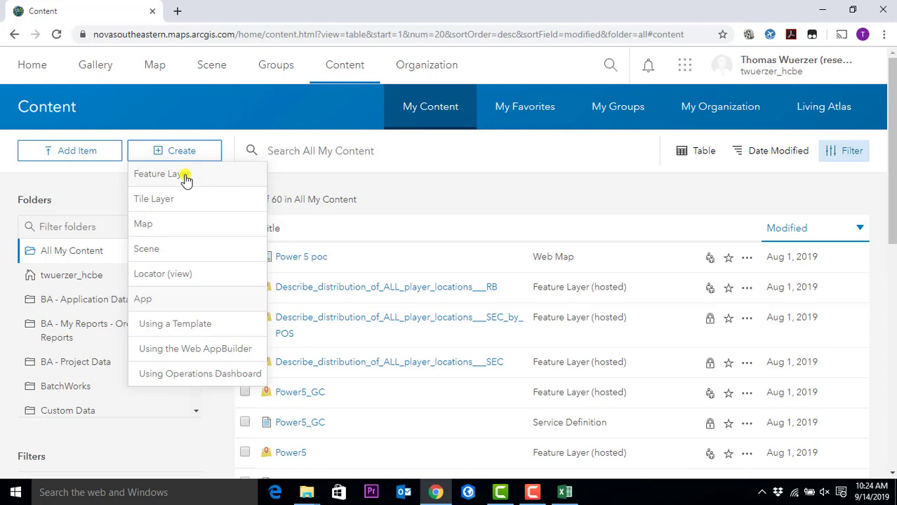
pyautogui.click(186, 180)
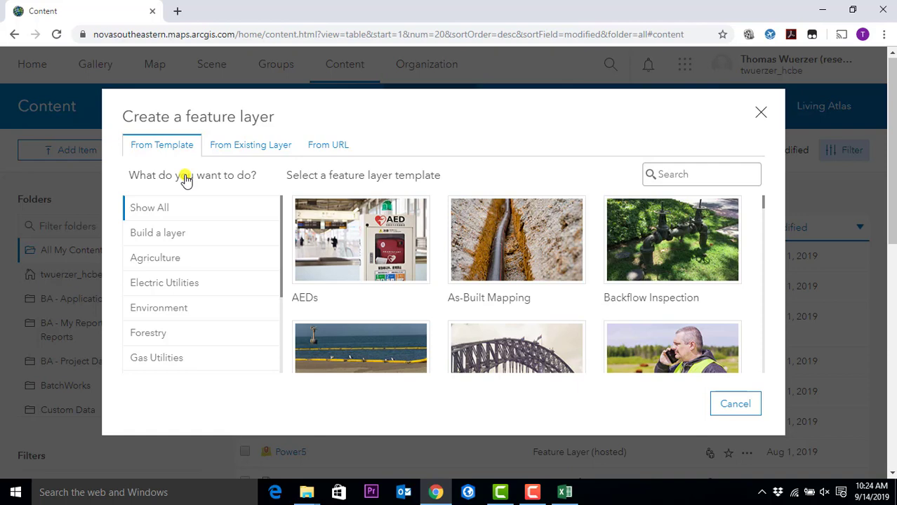
pyautogui.click(160, 283)
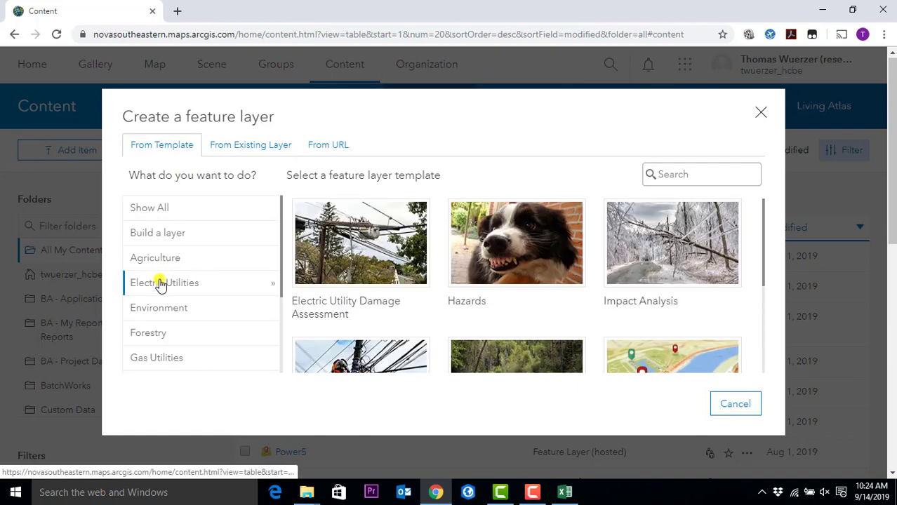
pyautogui.click(160, 361)
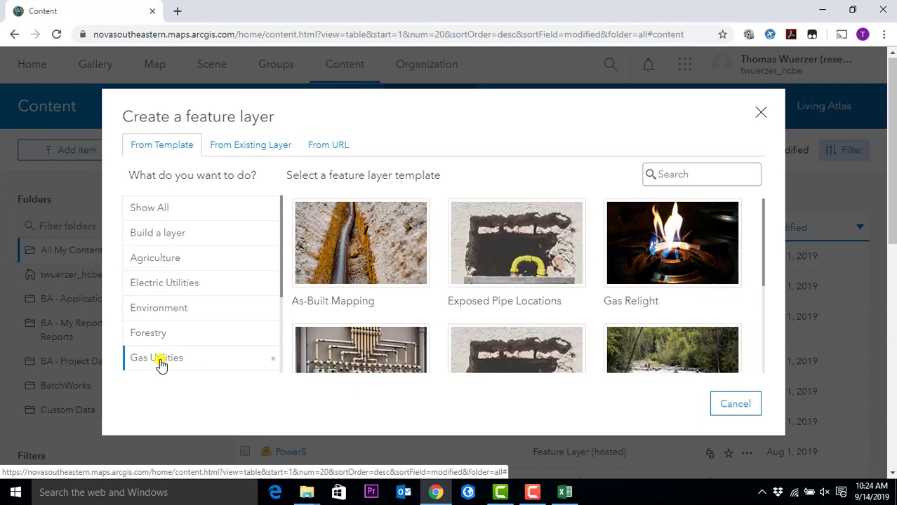
pyautogui.click(166, 285)
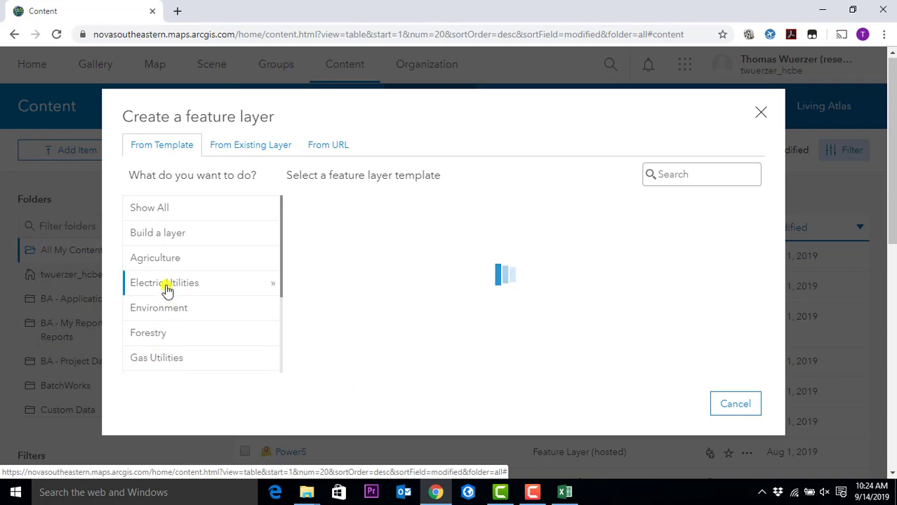
pyautogui.click(151, 208)
# - Search the templates for 'point' and select the Points template
pyautogui.click(694, 172)
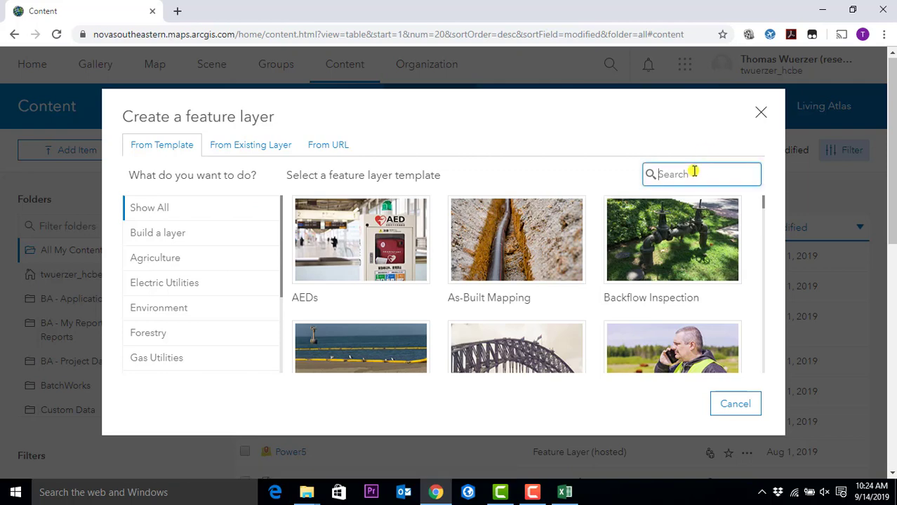
pyautogui.write('point')
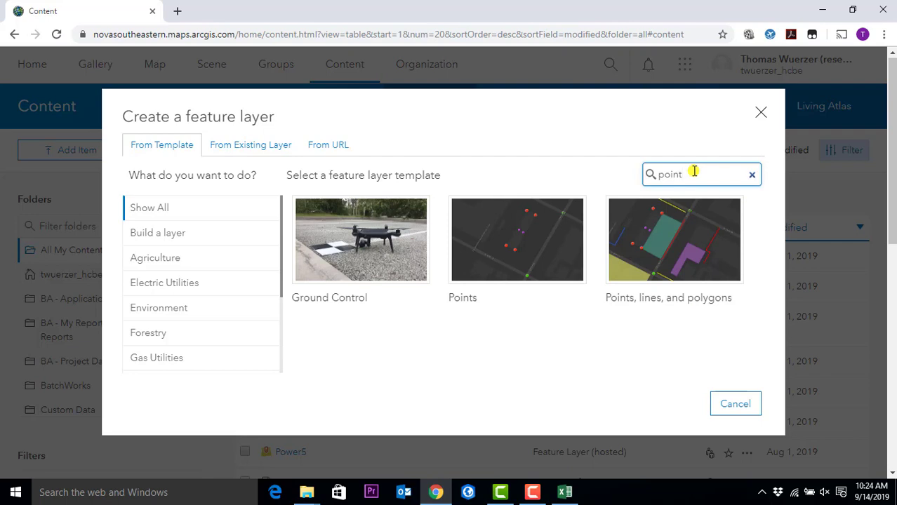
pyautogui.moveTo(362, 264)
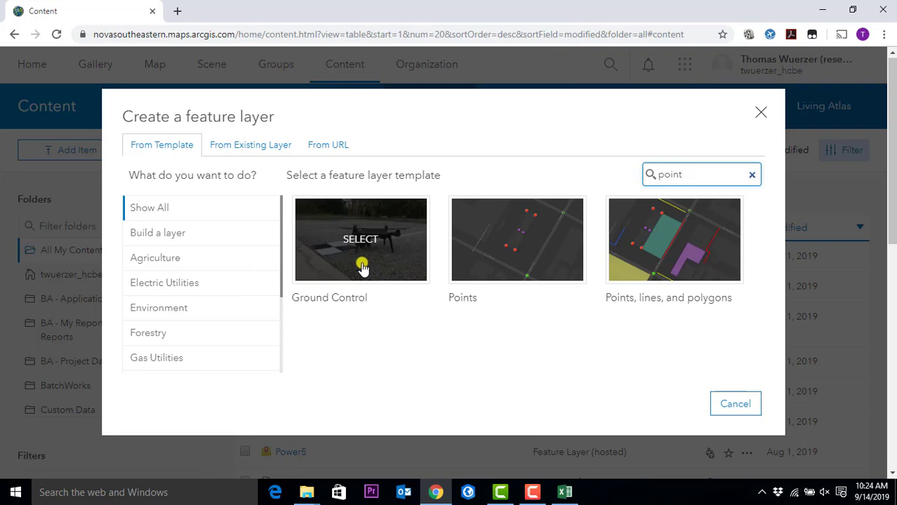
pyautogui.moveTo(739, 226)
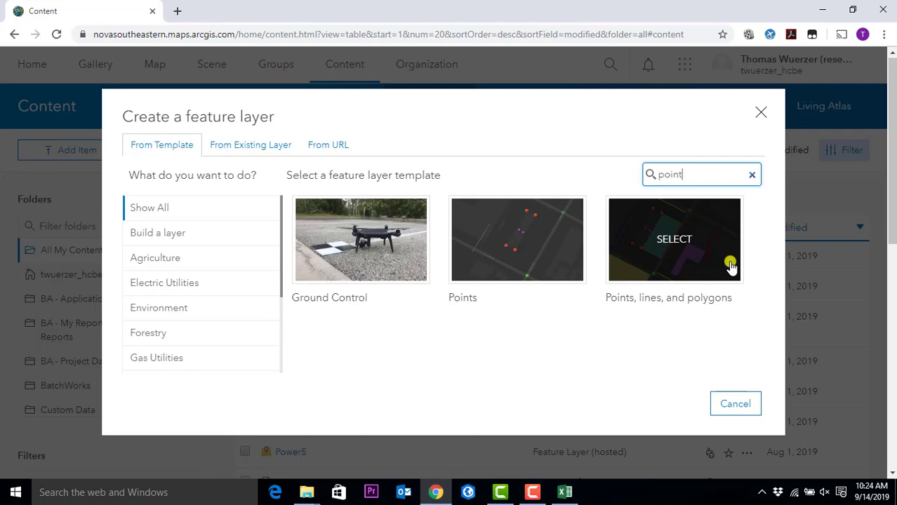
pyautogui.click(503, 239)
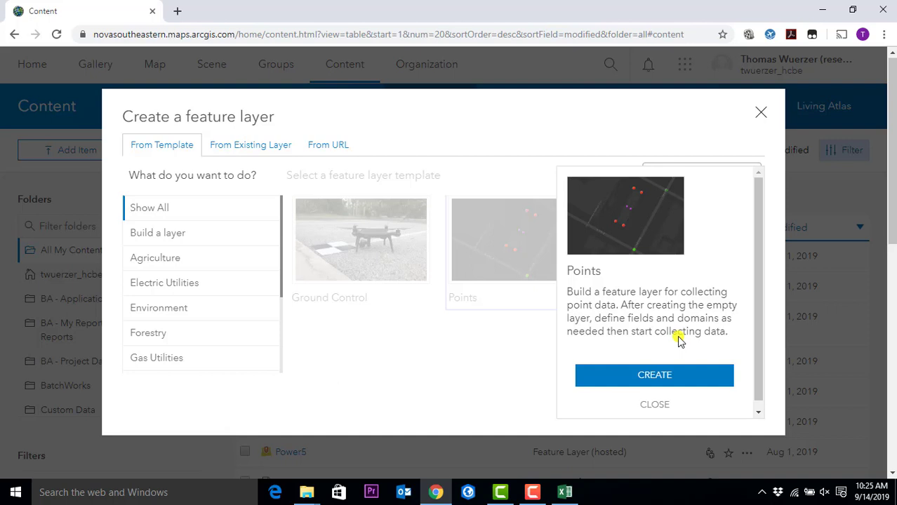
# - Create from the Points template with Point layer checked and continue to the extent settings
pyautogui.click(680, 376)
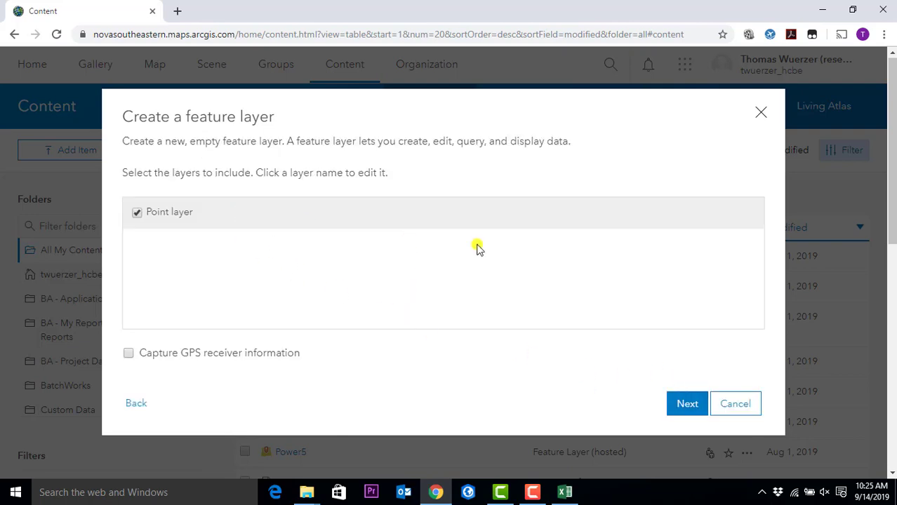
pyautogui.click(684, 404)
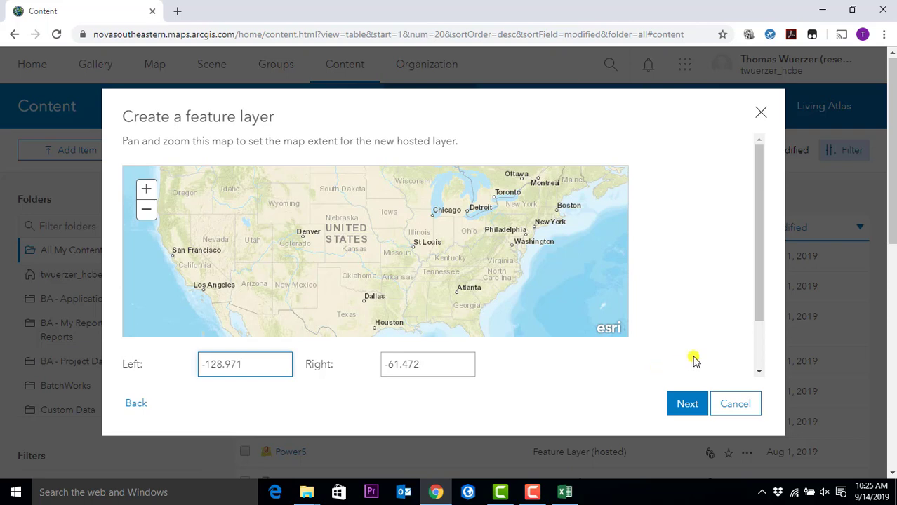
# - Accept the default United States map extent and advance to the title and tags page
pyautogui.click(687, 403)
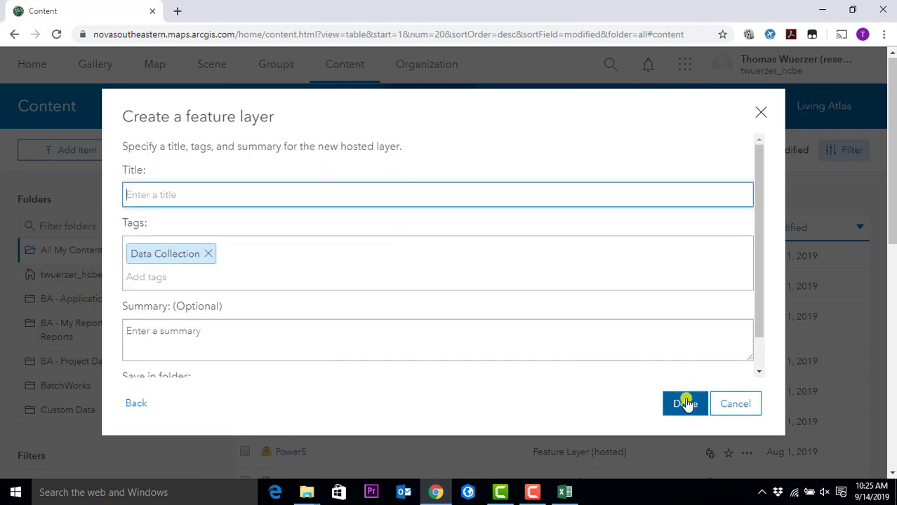
pyautogui.scroll(-1, 545, 364)
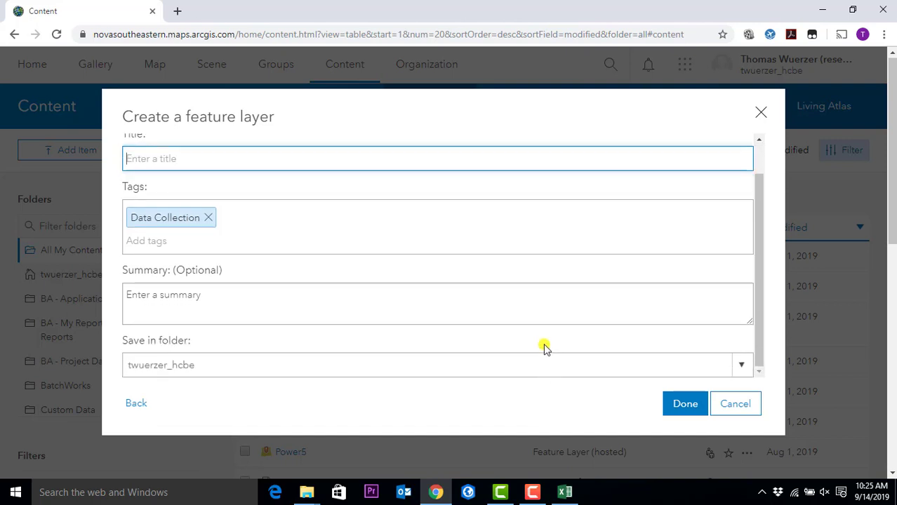
pyautogui.scroll(1, 547, 300)
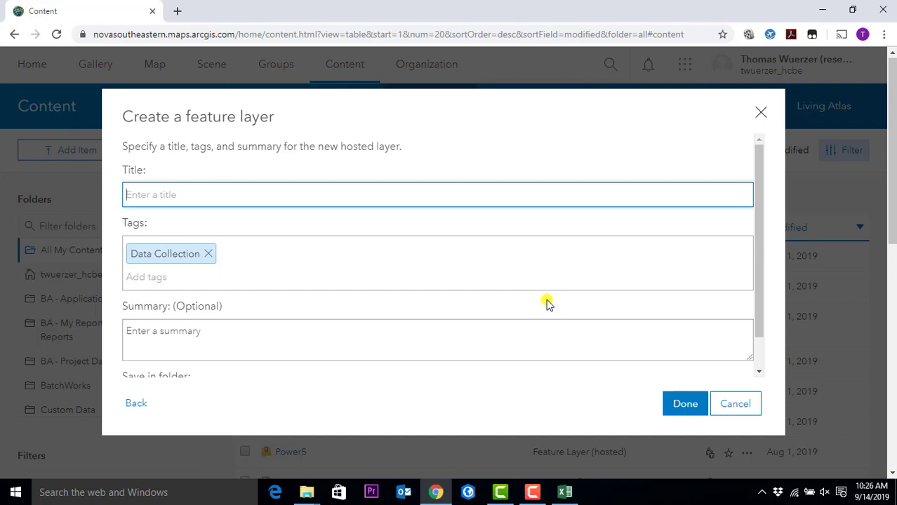
# - Enter 'PointsTestTW' as the layer title, keeping the Data Collection tag
pyautogui.write('Poin')
pyautogui.press('BackSpace')
pyautogui.press('BackSpace')
pyautogui.press('BackSpace')
pyautogui.write('int')
pyautogui.press('BackSpace')
pyautogui.press('BackSpace')
pyautogui.press('BackSpace')
pyautogui.write('ointsTestTW')
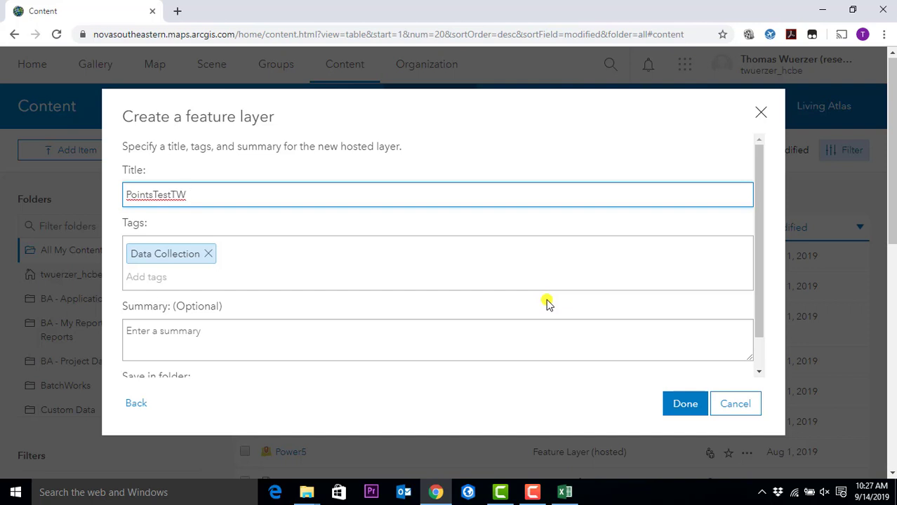
pyautogui.click(416, 255)
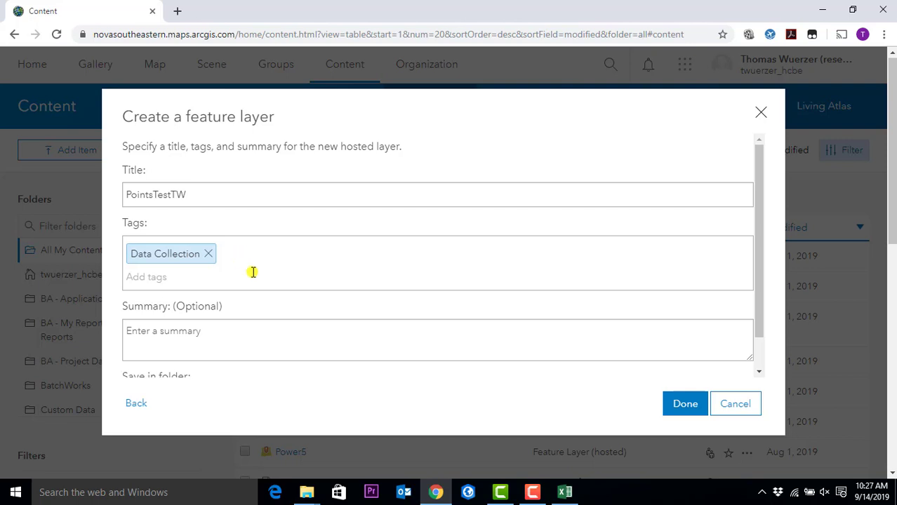
pyautogui.scroll(-3, 240, 339)
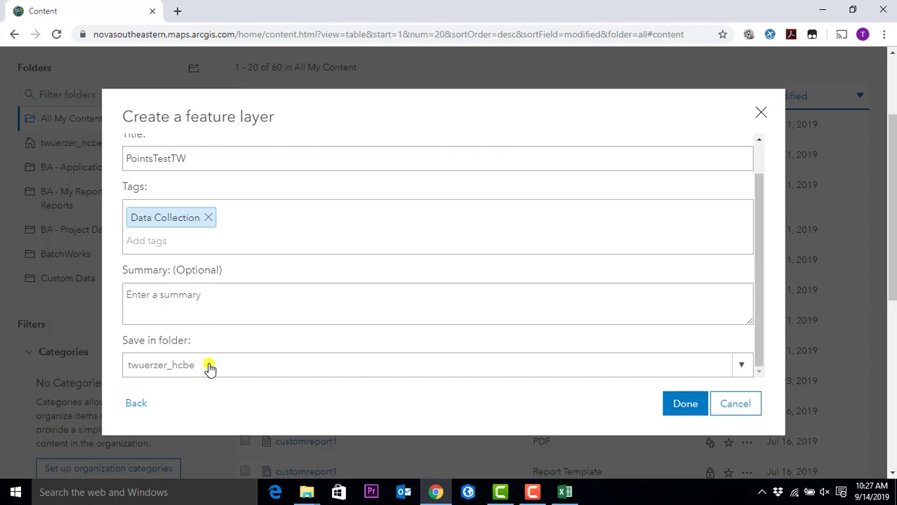
# - Keep the home folder as the save location and finish creating the PointsTestTW layer
pyautogui.click(741, 366)
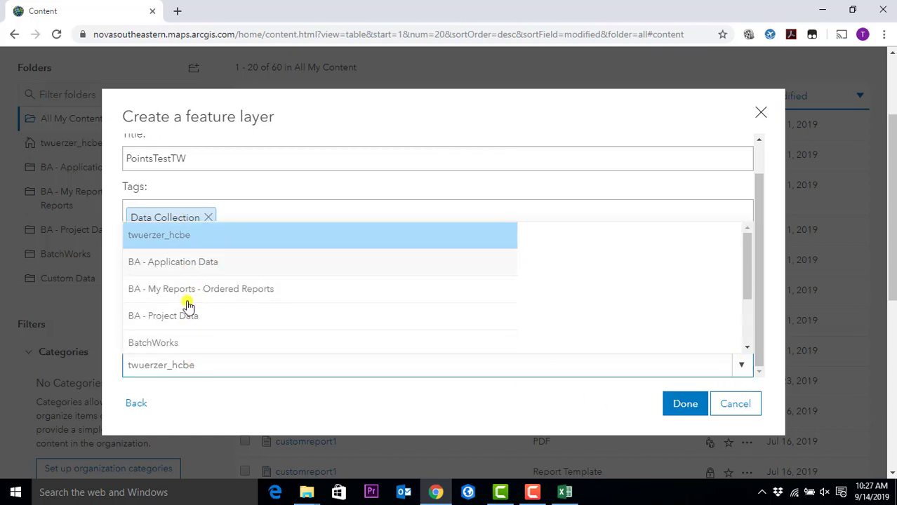
pyautogui.scroll(-1, 188, 353)
pyautogui.scroll(-2, 187, 353)
pyautogui.scroll(5, 186, 341)
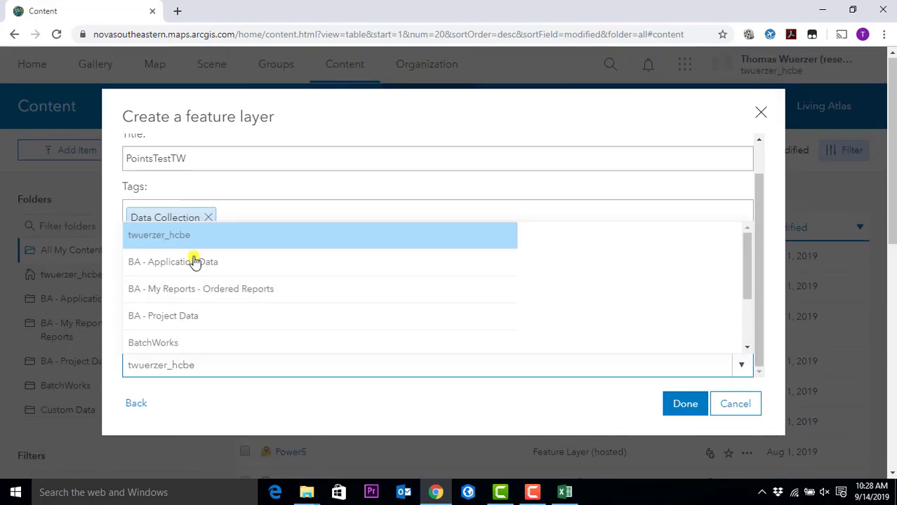
pyautogui.scroll(-3, 195, 350)
pyautogui.click(234, 409)
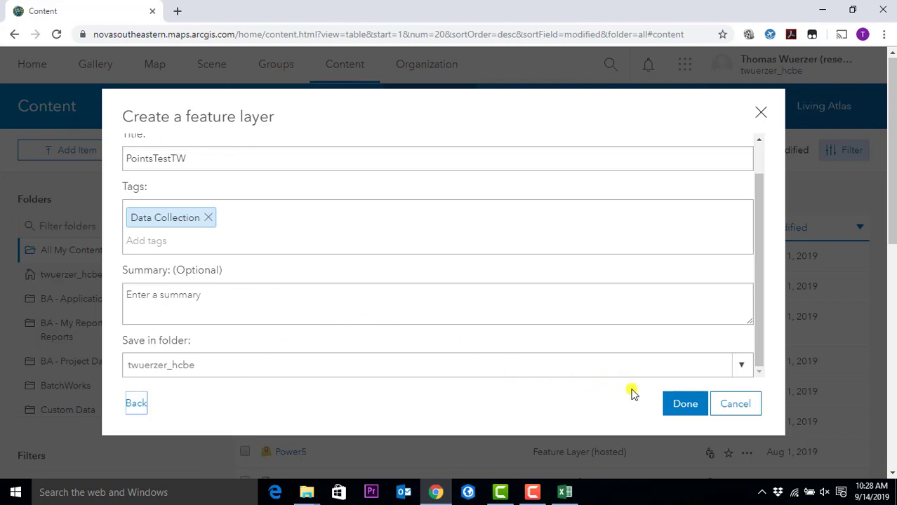
pyautogui.click(678, 405)
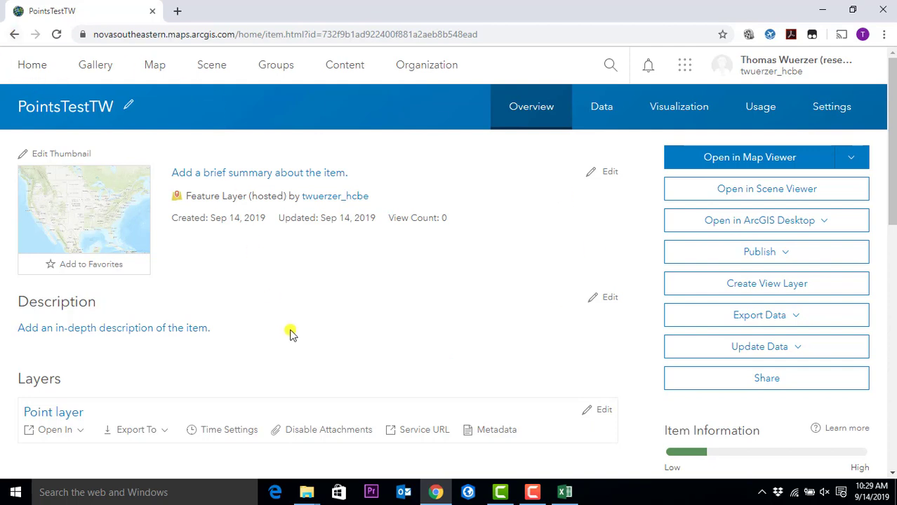
# - Check the PointsTestTW data and map preview, ending on its Settings page with Delete Protection and Extent
pyautogui.click(599, 112)
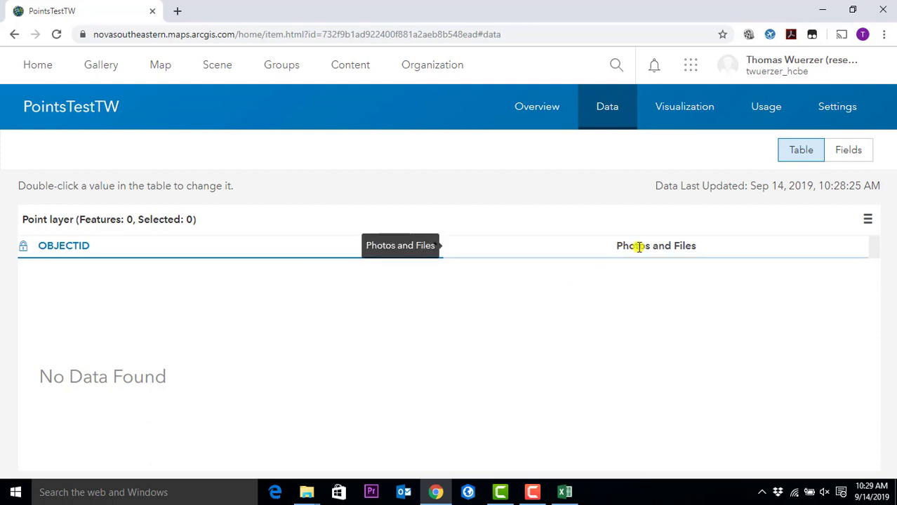
pyautogui.click(685, 113)
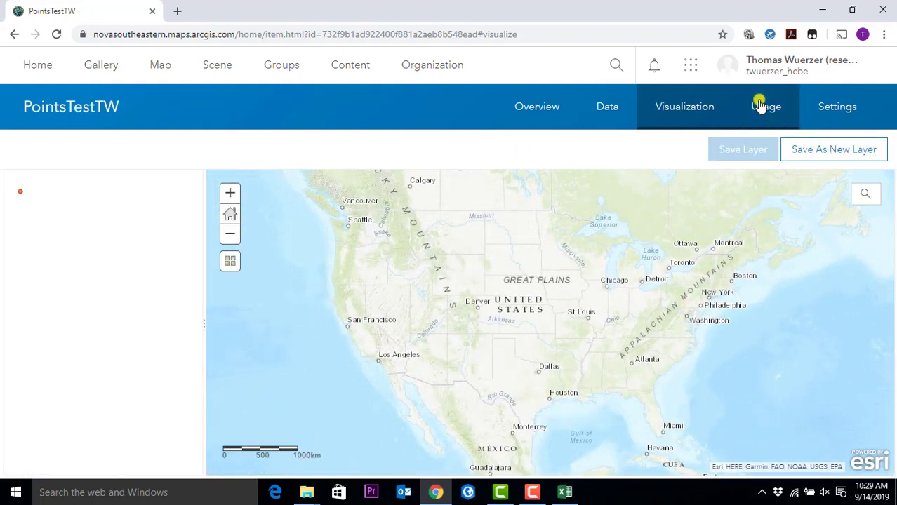
pyautogui.click(820, 110)
pyautogui.scroll(-2, 240, 232)
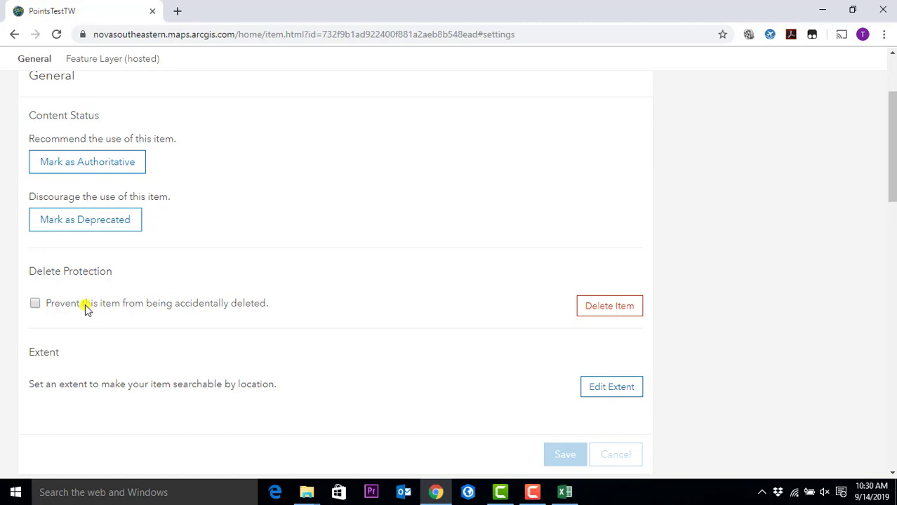
pyautogui.scroll(2, 286, 265)
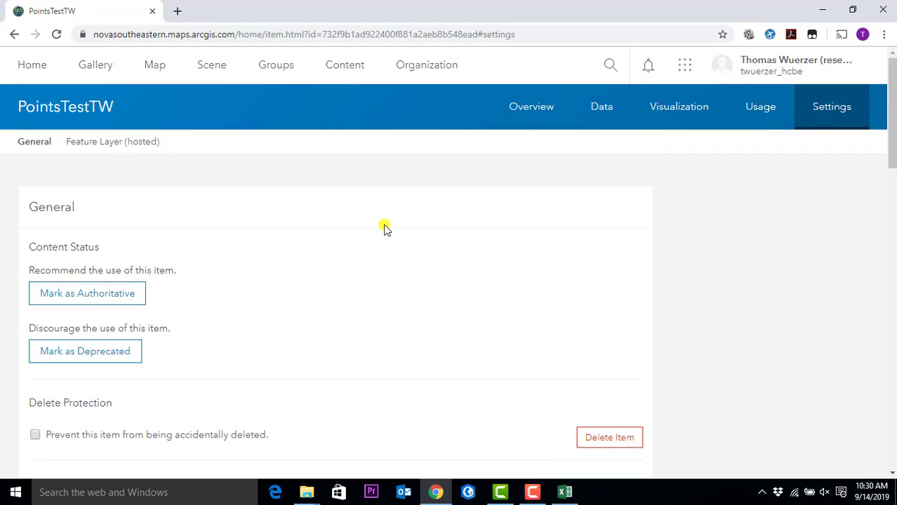
pyautogui.scroll(-4, 595, 305)
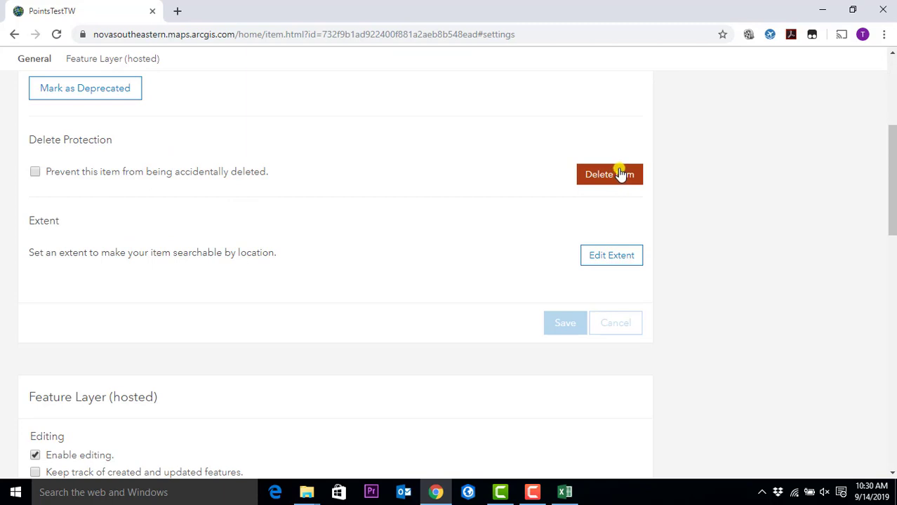
pyautogui.scroll(1, 620, 175)
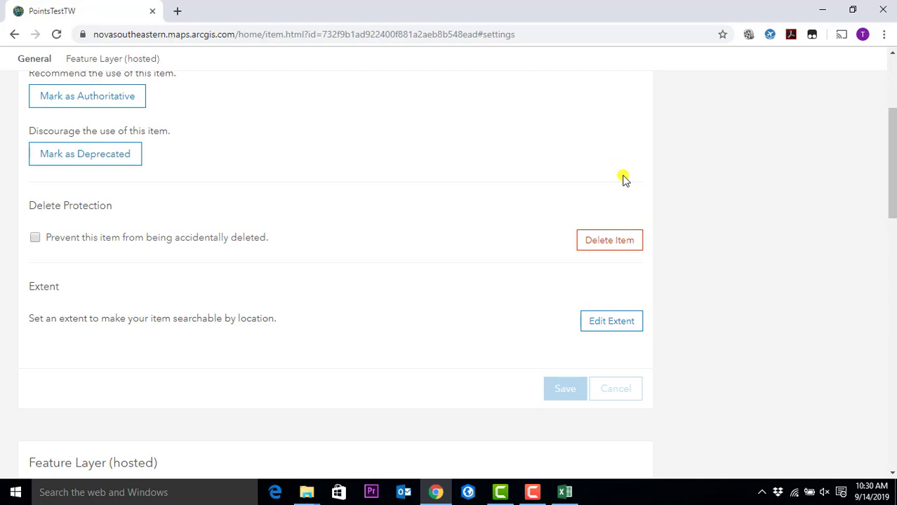
pyautogui.scroll(1, 619, 190)
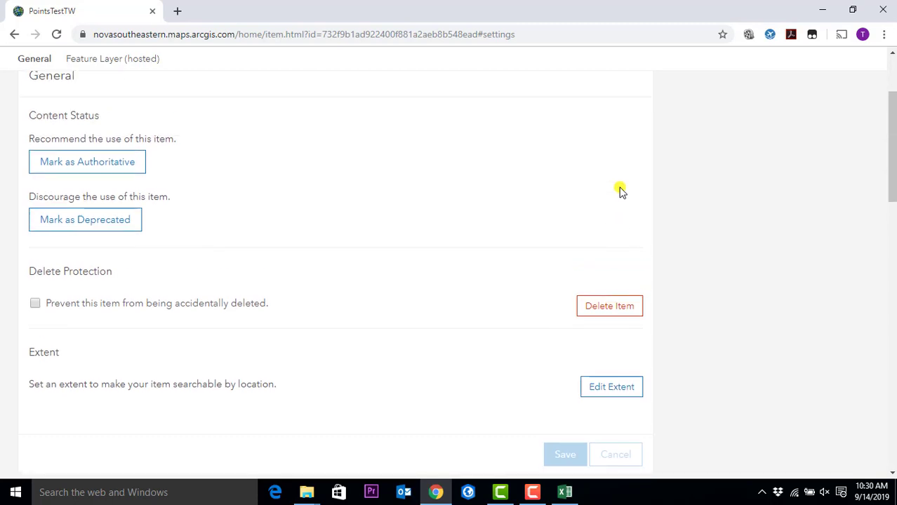
pyautogui.scroll(2, 302, 164)
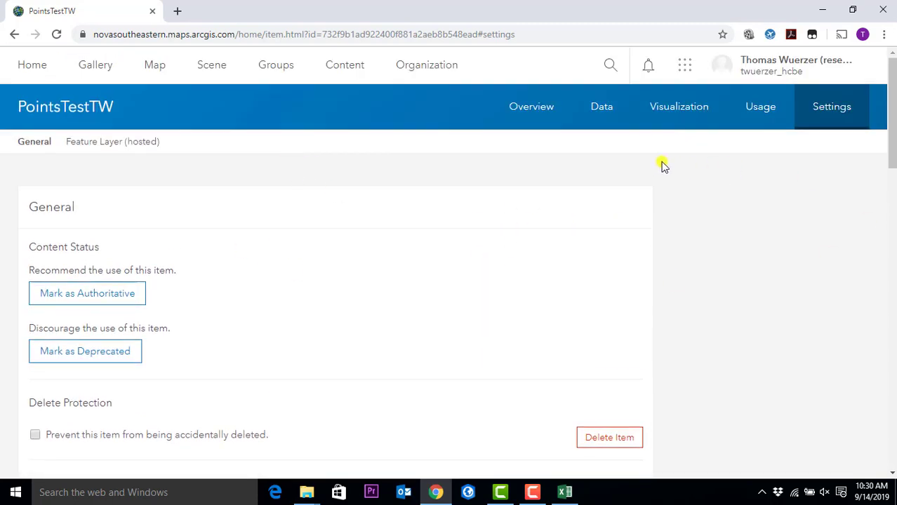
# - From the PointsTestTW Overview page, open the layer in Map Viewer over the Topographic basemap
pyautogui.click(516, 111)
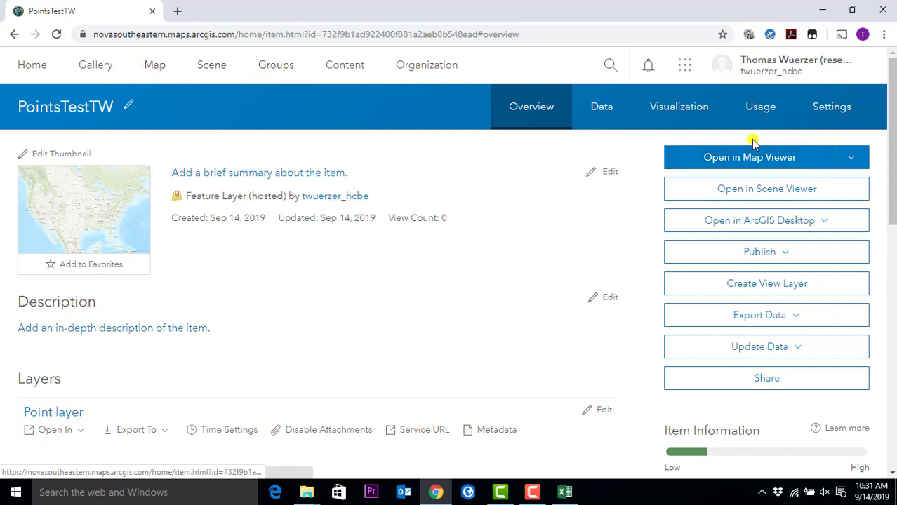
pyautogui.moveTo(111, 229)
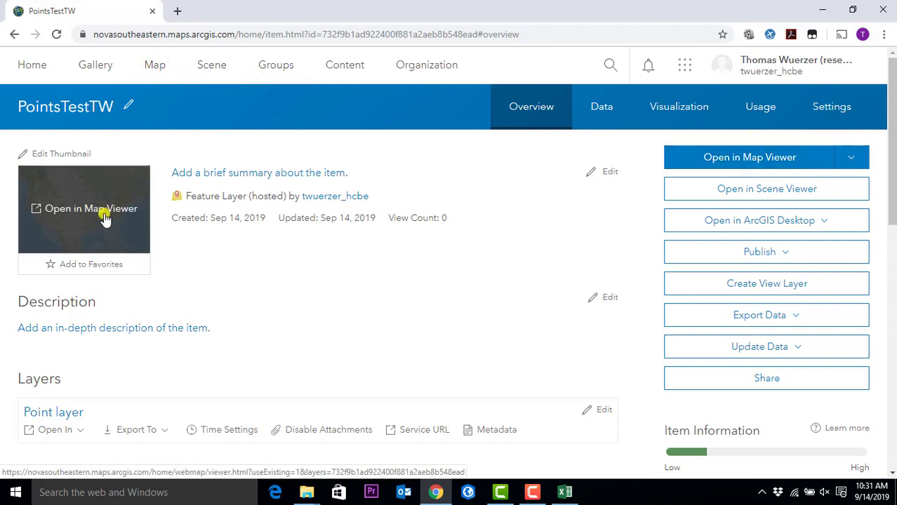
pyautogui.click(104, 218)
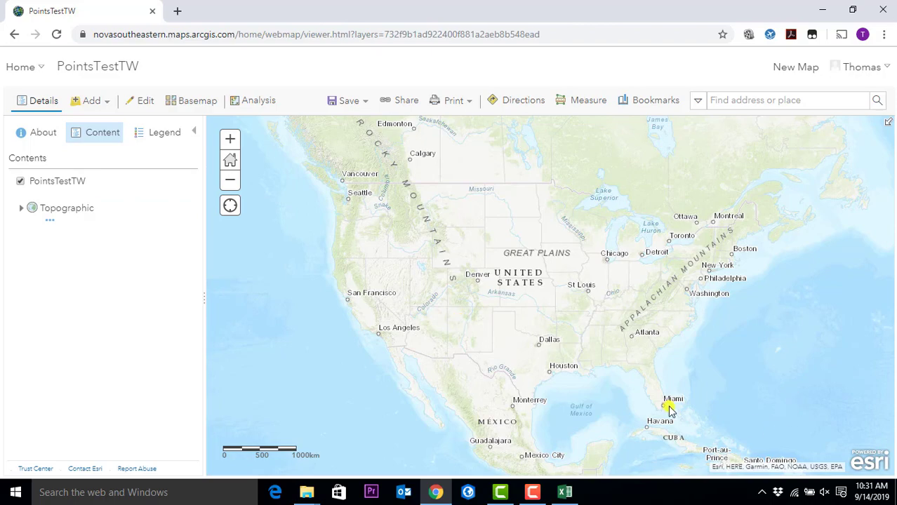
# - Zoom into South Florida and pan toward Fort Lauderdale, Plantation and Davie
pyautogui.scroll(3, 663, 413)
pyautogui.scroll(2, 660, 413)
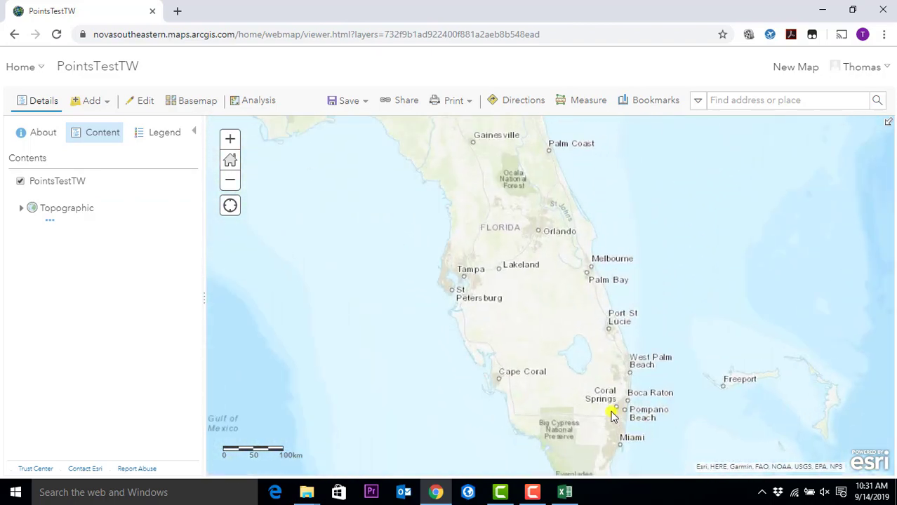
pyautogui.scroll(2, 667, 397)
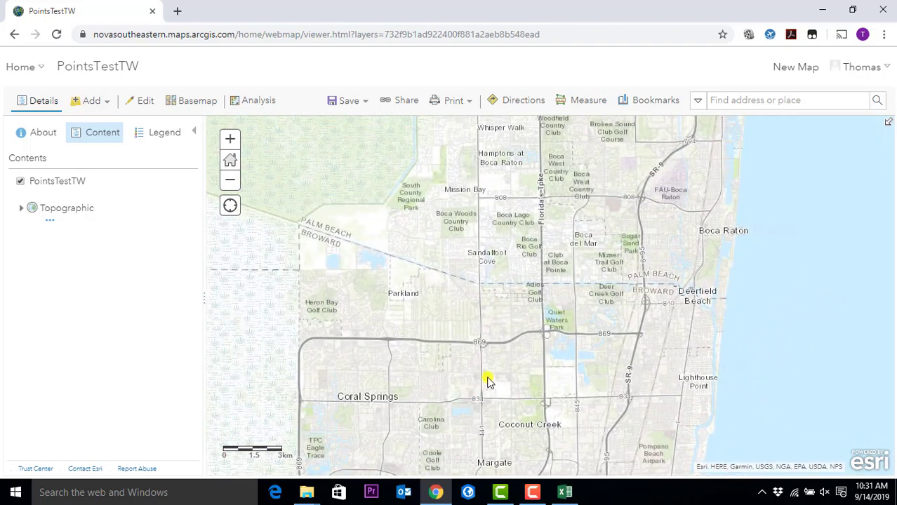
pyautogui.scroll(-1, 487, 377)
pyautogui.moveTo(487, 376); pyautogui.dragTo(434, 353)
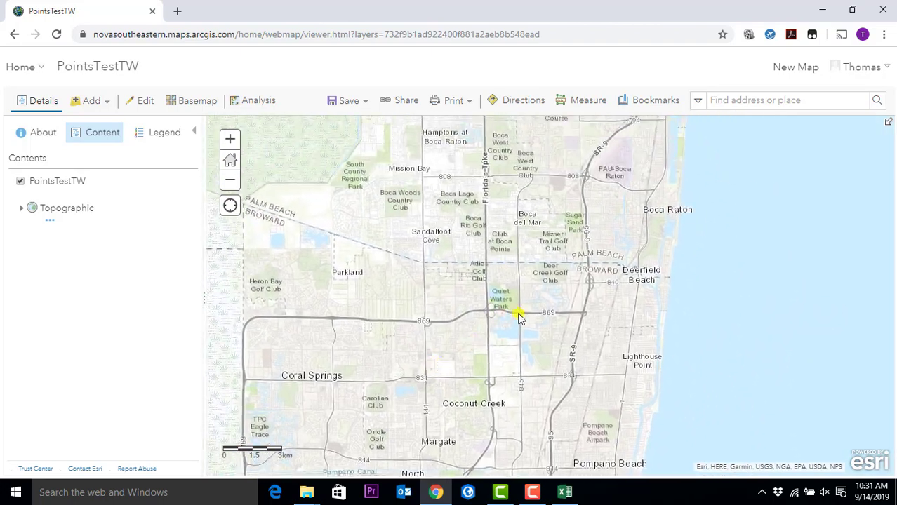
pyautogui.moveTo(555, 344); pyautogui.dragTo(593, 180)
pyautogui.moveTo(644, 301); pyautogui.dragTo(657, 225)
# - Frame Weston and Pembroke Pines, then centre the map on Davie and Cooper City
pyautogui.moveTo(686, 288); pyautogui.dragTo(702, 246)
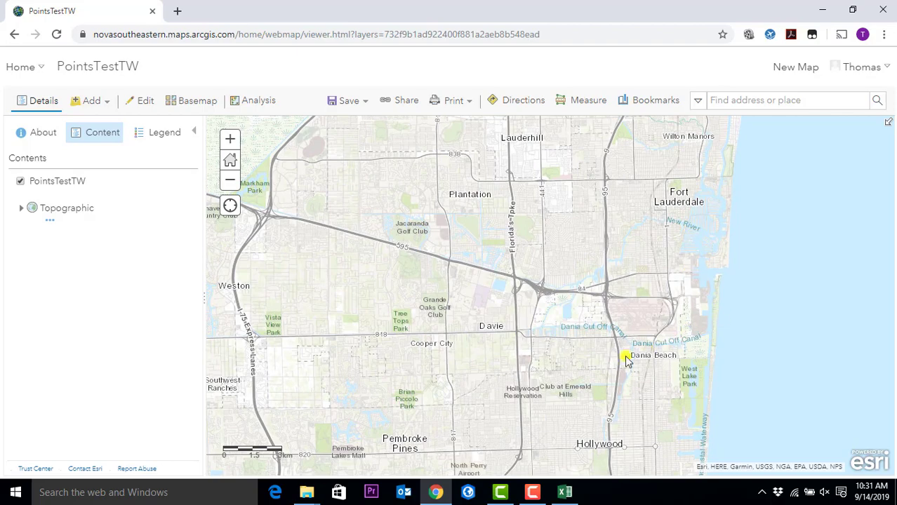
pyautogui.moveTo(626, 360); pyautogui.dragTo(731, 327)
pyautogui.moveTo(472, 313); pyautogui.dragTo(462, 283)
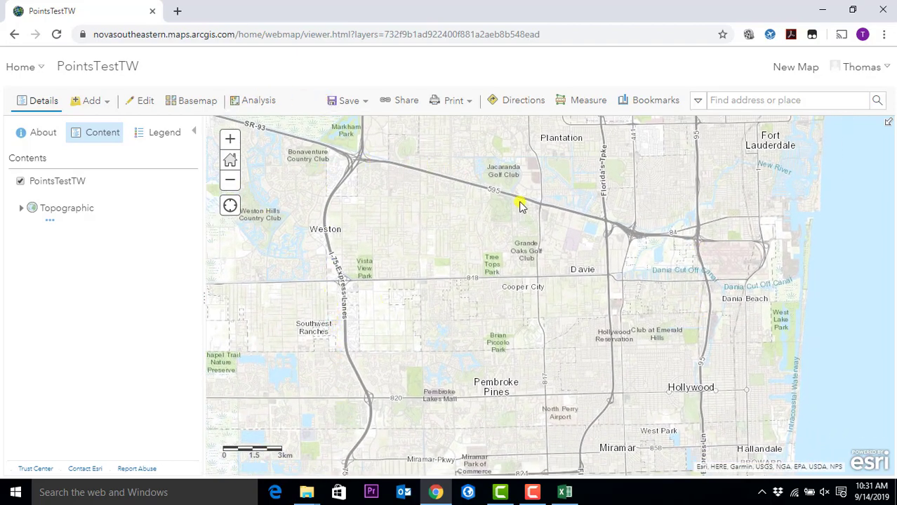
pyautogui.scroll(1, 598, 285)
pyautogui.scroll(-1, 595, 281)
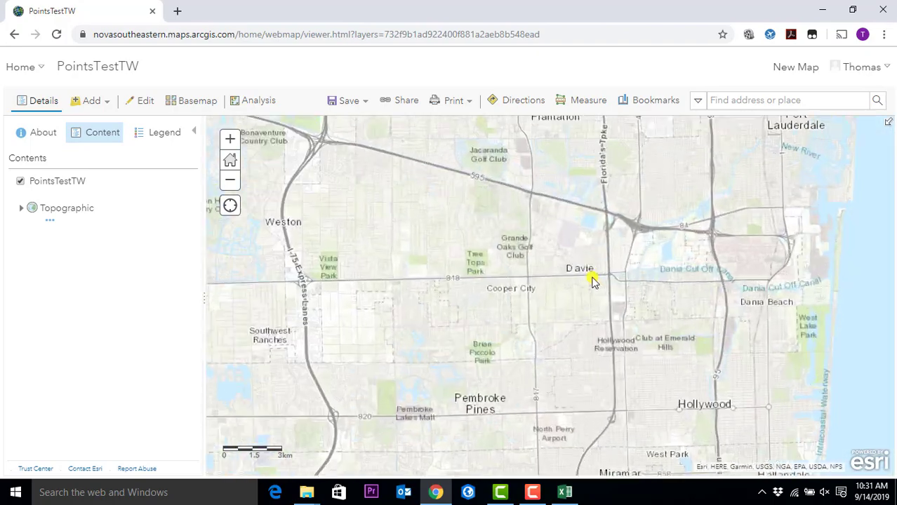
pyautogui.scroll(1, 584, 273)
pyautogui.moveTo(463, 228); pyautogui.dragTo(602, 295)
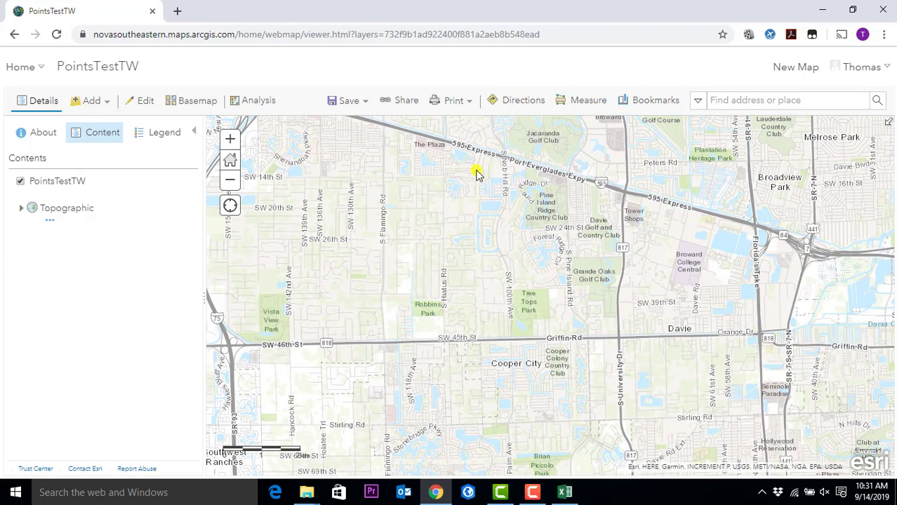
# - Save the current Davie and Cooper City view as a bookmark named 'point test'
pyautogui.click(647, 103)
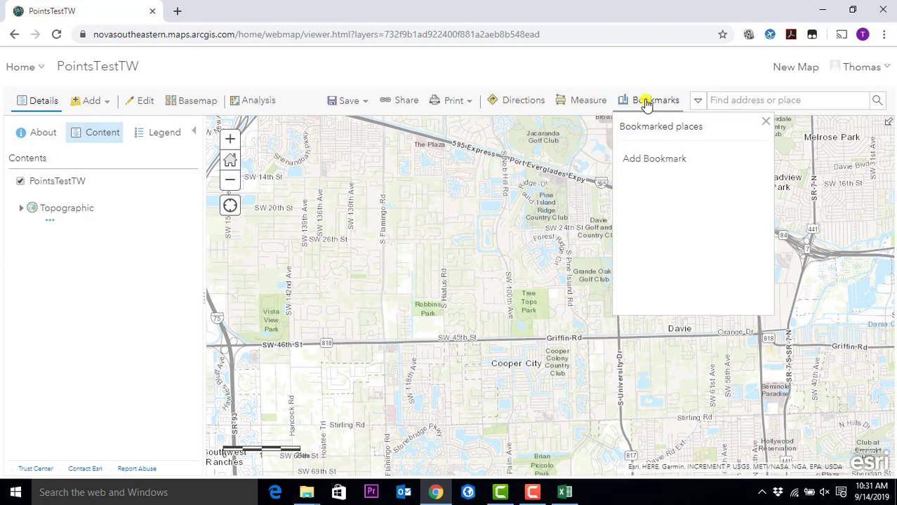
pyautogui.click(650, 157)
pyautogui.click(650, 157)
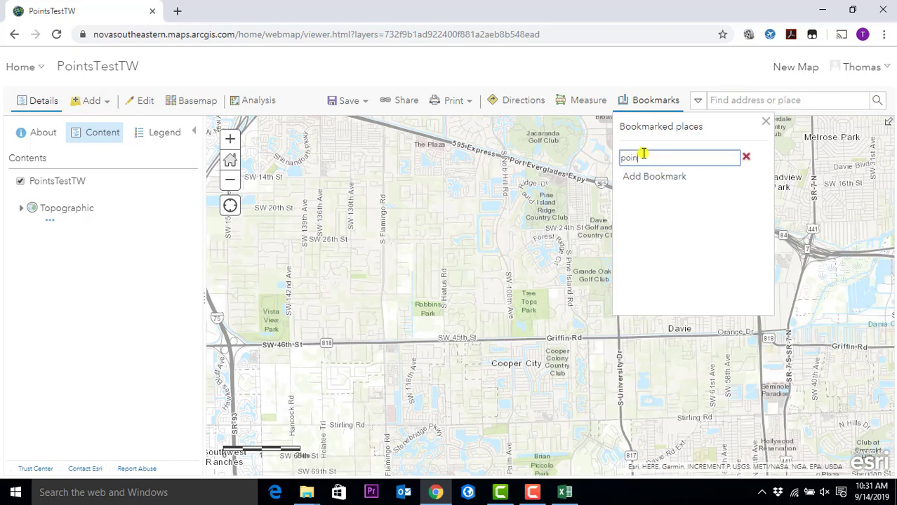
pyautogui.press('Return')
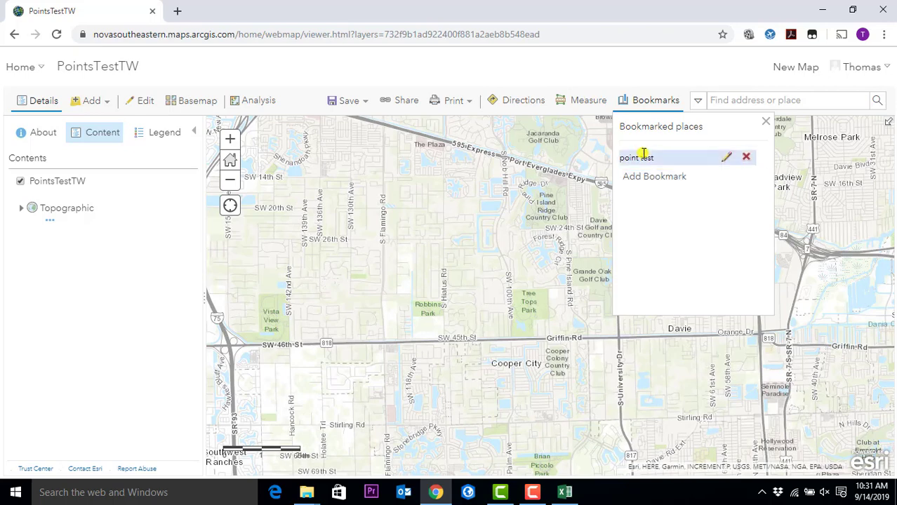
# - Zoom out and jump back to the 'point test' bookmark to test it
pyautogui.scroll(-4, 474, 258)
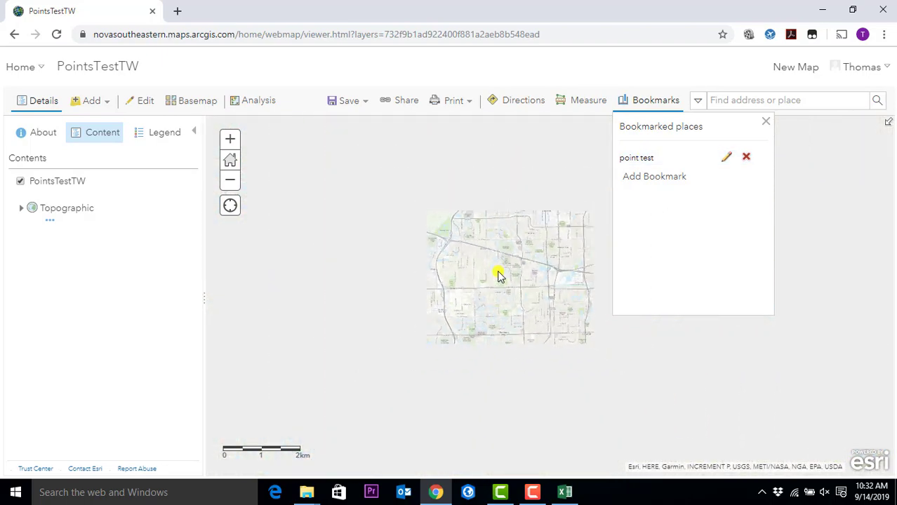
pyautogui.scroll(-2, 495, 296)
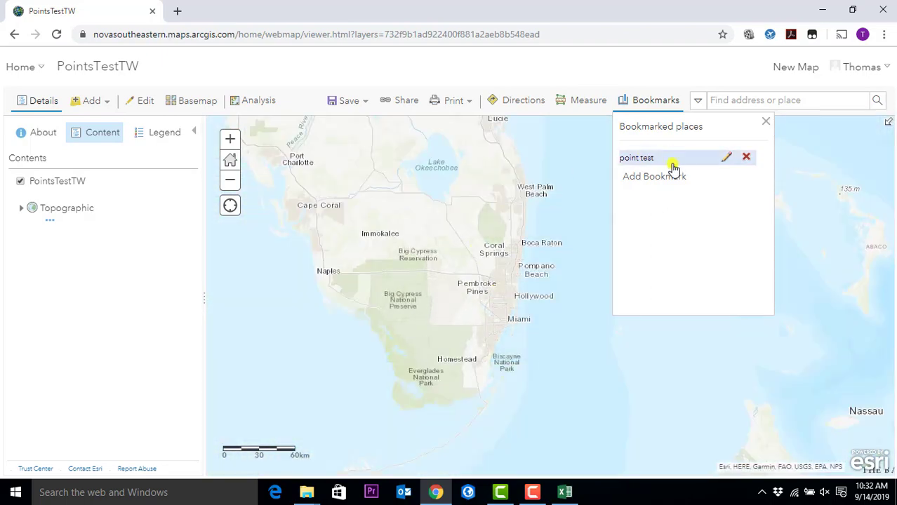
pyautogui.click(638, 158)
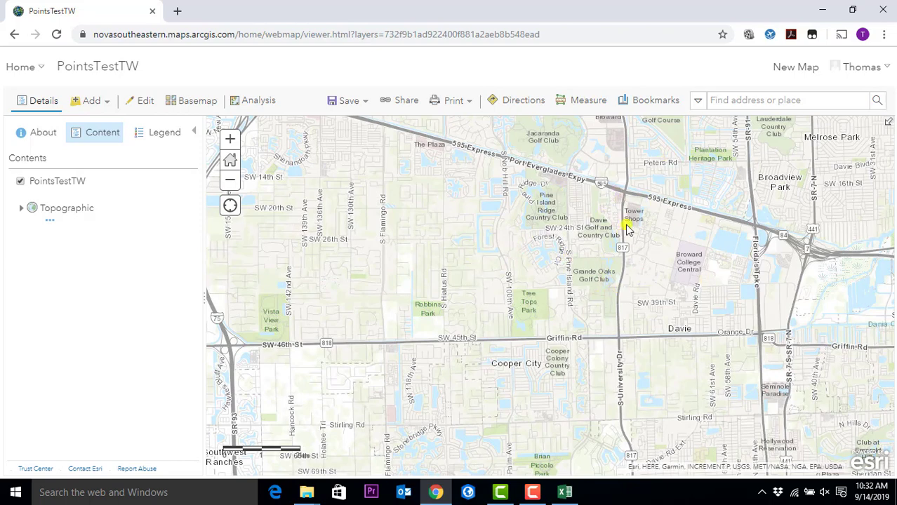
# - Zoom and pan near University Drive to frame the Nova Southeastern University campus buildings
pyautogui.scroll(3, 646, 270)
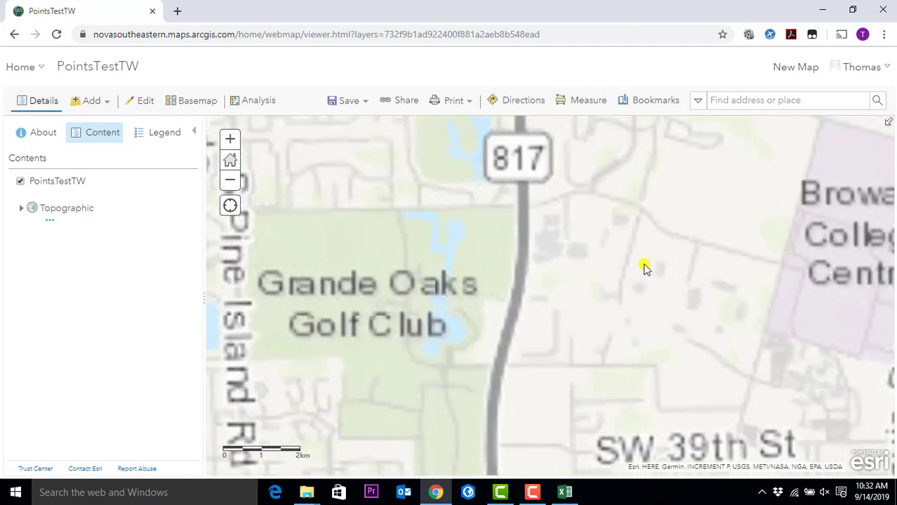
pyautogui.moveTo(669, 373); pyautogui.dragTo(628, 325)
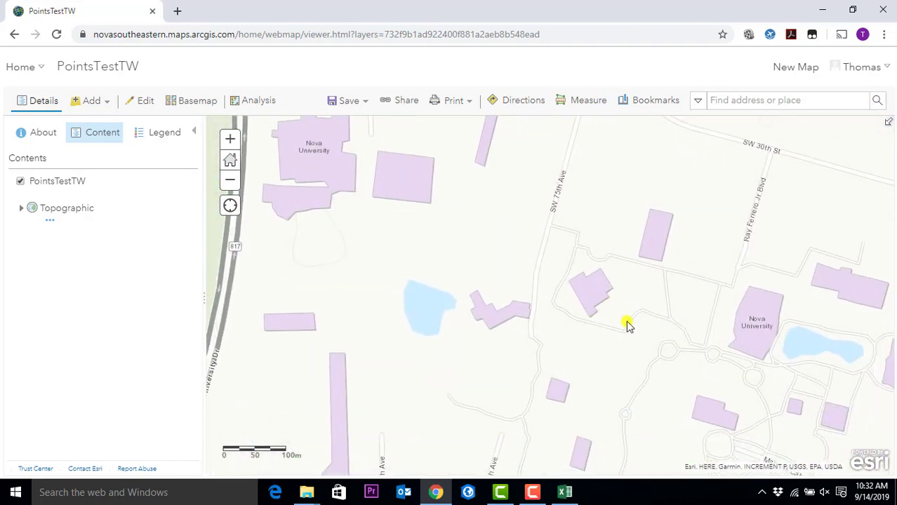
pyautogui.scroll(-2, 625, 309)
pyautogui.moveTo(575, 236); pyautogui.dragTo(498, 252)
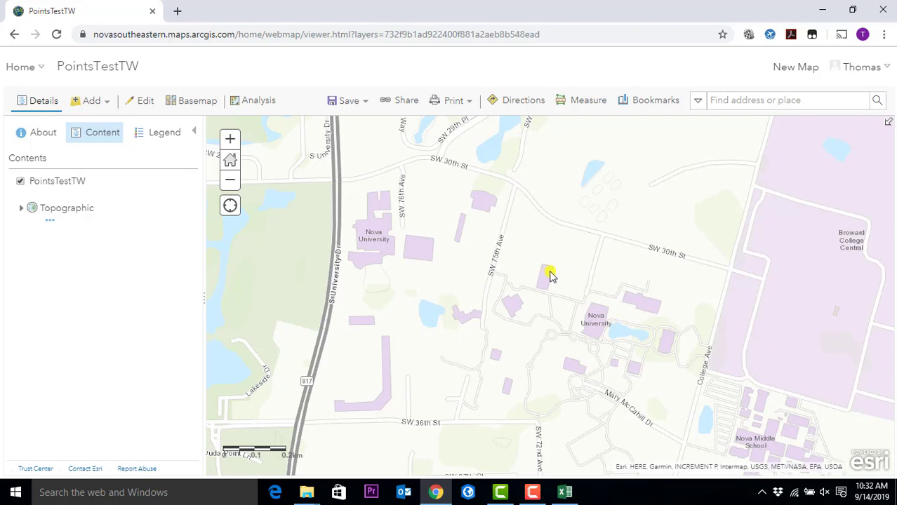
pyautogui.moveTo(74, 192)
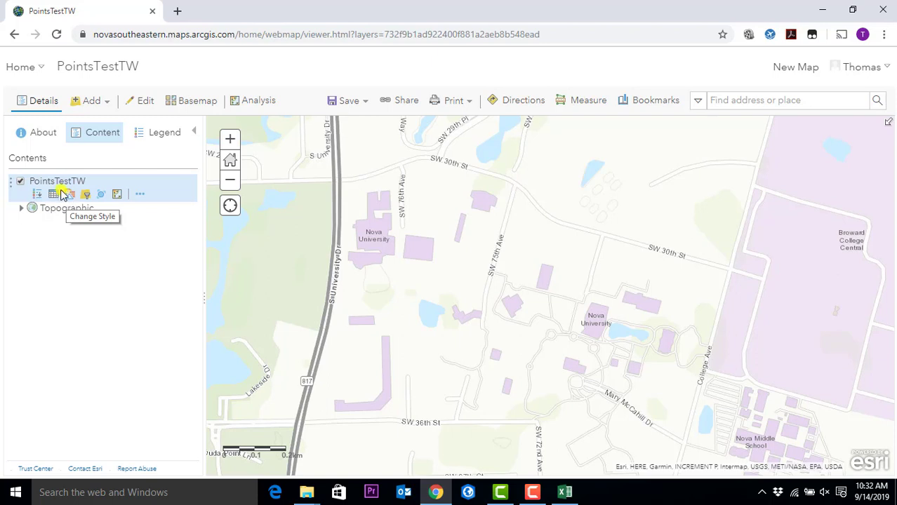
# - Confirm the PointsTestTW attribute table is empty, then start adding features to the layer
pyautogui.click(53, 197)
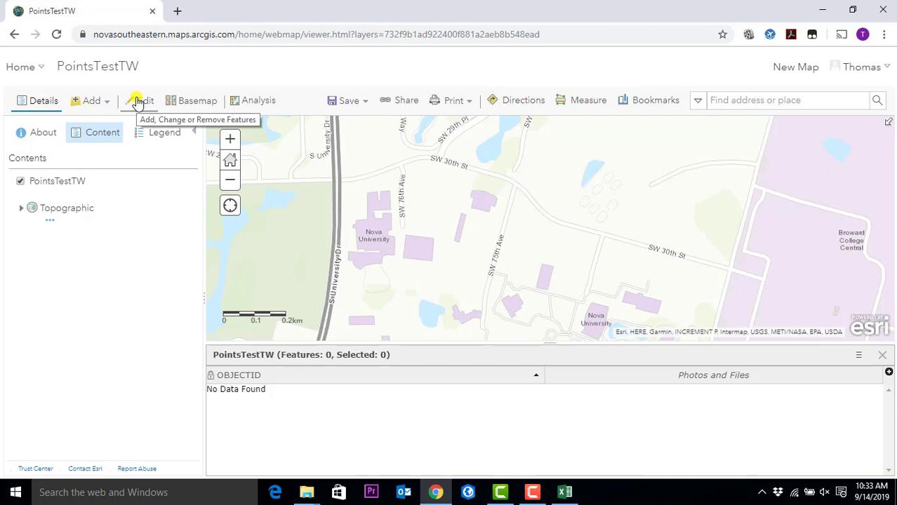
pyautogui.click(140, 102)
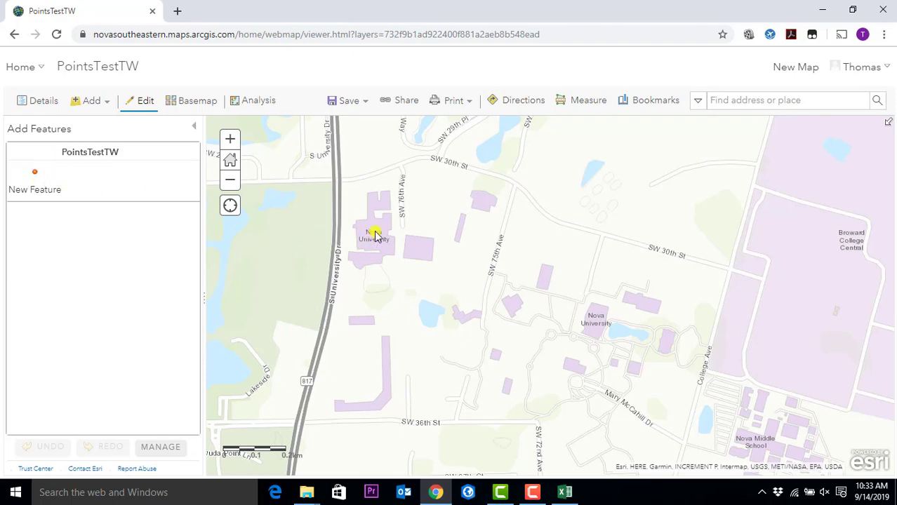
# - Place a PointsTestTW point at Nova University, close its attachment popup, and reopen Add Features
pyautogui.click(48, 179)
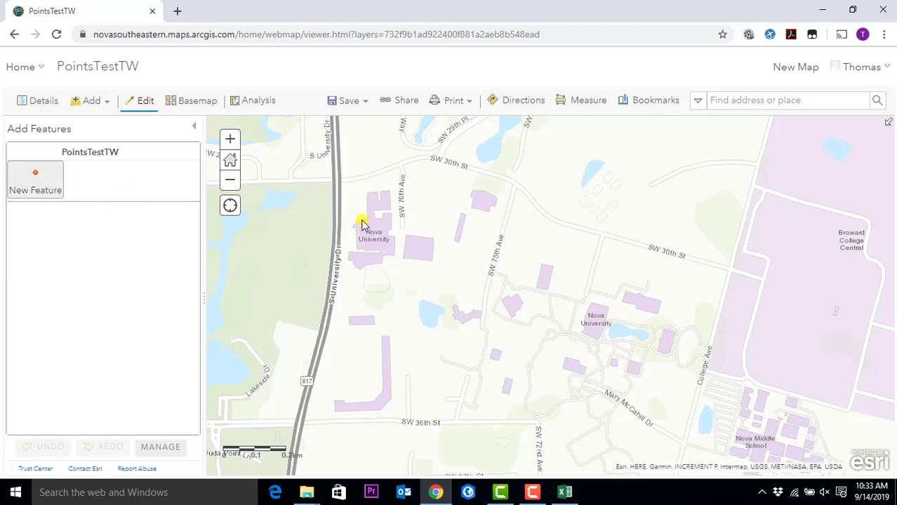
pyautogui.click(384, 237)
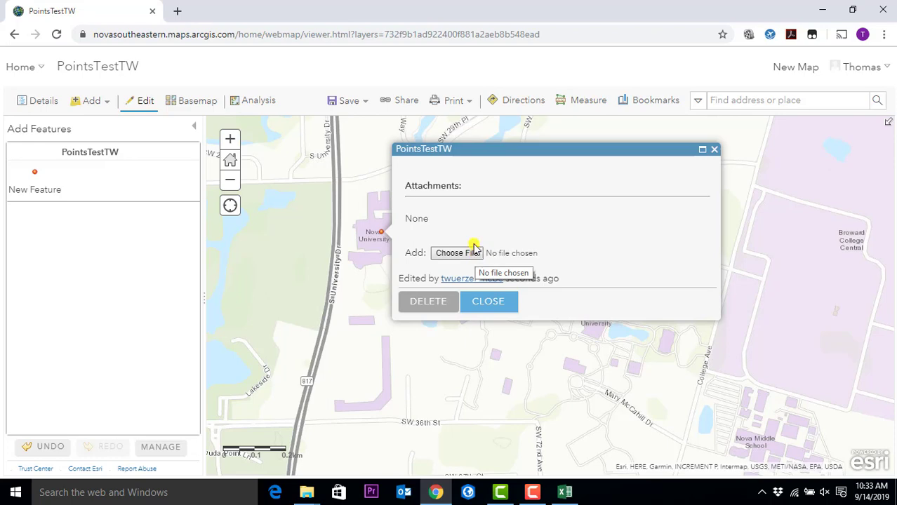
pyautogui.click(500, 301)
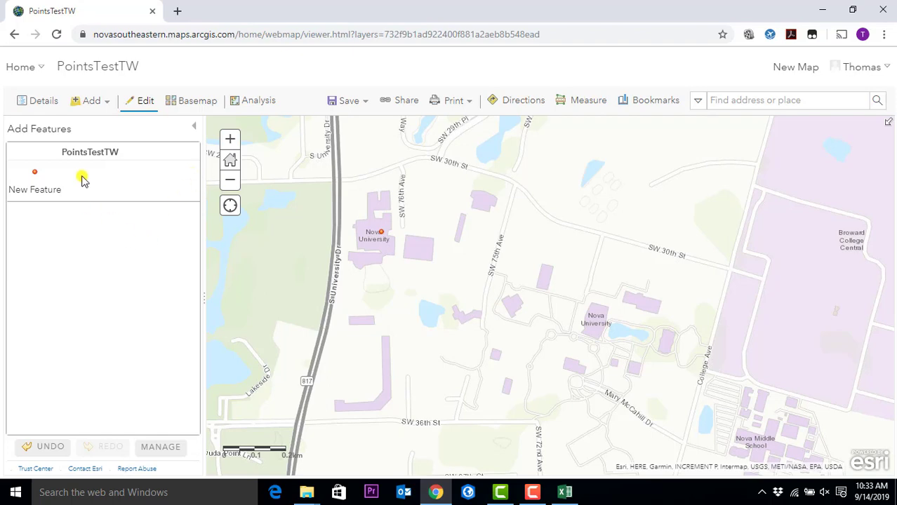
pyautogui.click(144, 101)
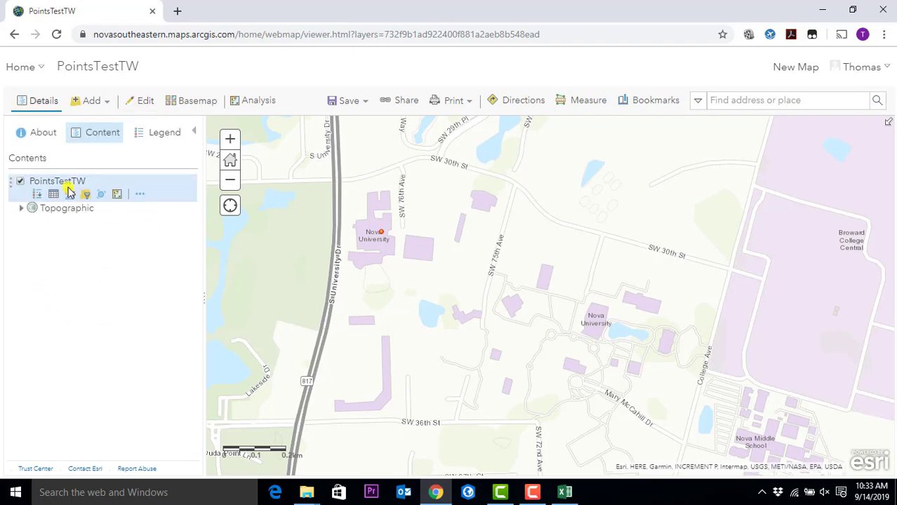
pyautogui.click(145, 104)
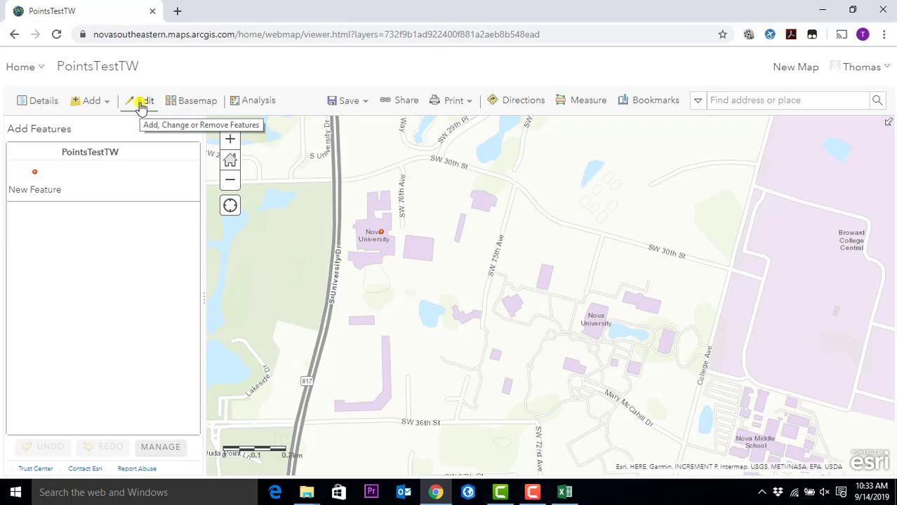
pyautogui.click(177, 10)
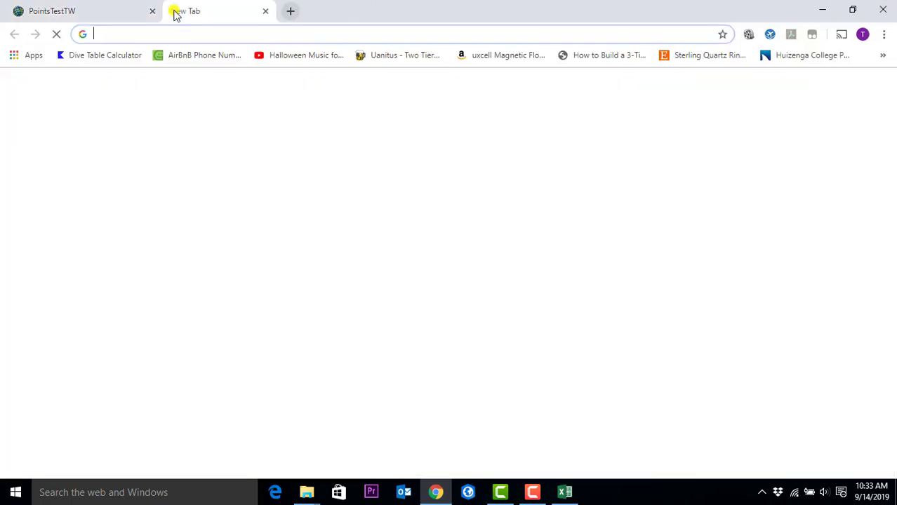
pyautogui.write('arcgis')
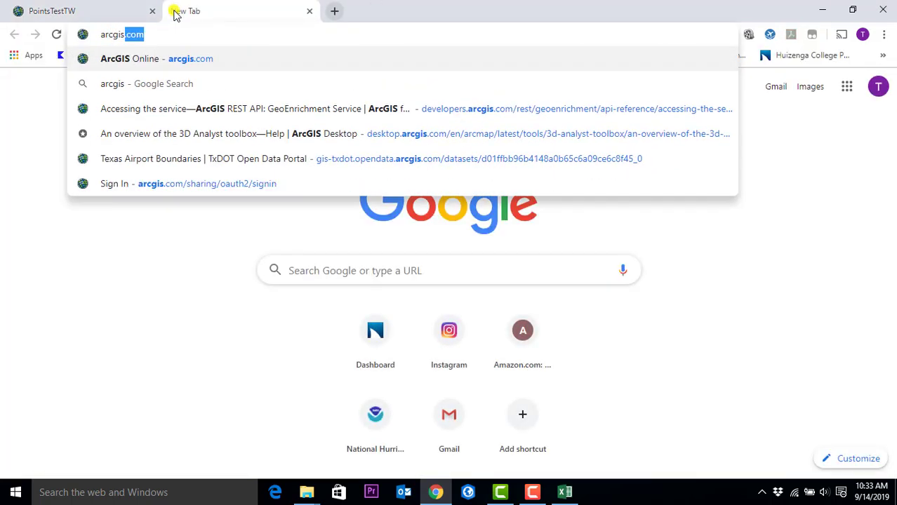
pyautogui.write('.c')
pyautogui.press('Return')
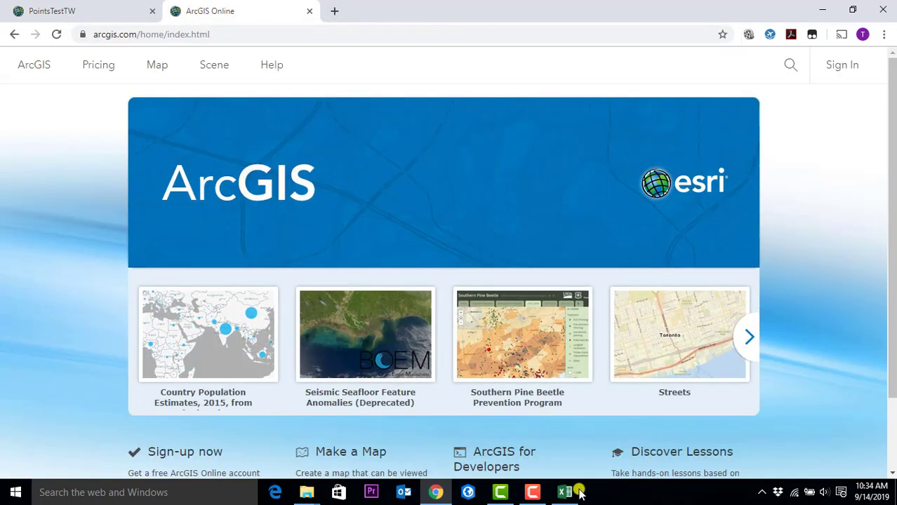
pyautogui.click(566, 492)
pyautogui.click(532, 494)
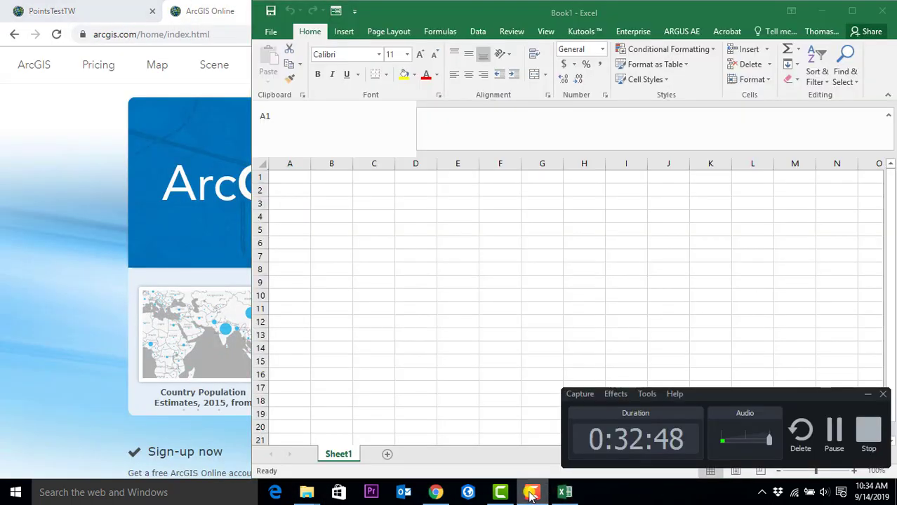
pyautogui.click(834, 433)
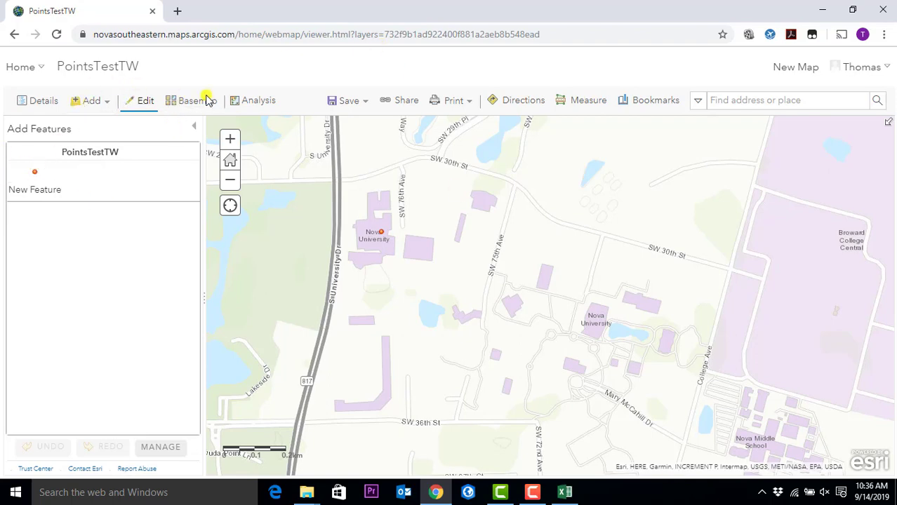
# - Add a second New Feature point just above the Nova University label, then show Contents
pyautogui.click(34, 104)
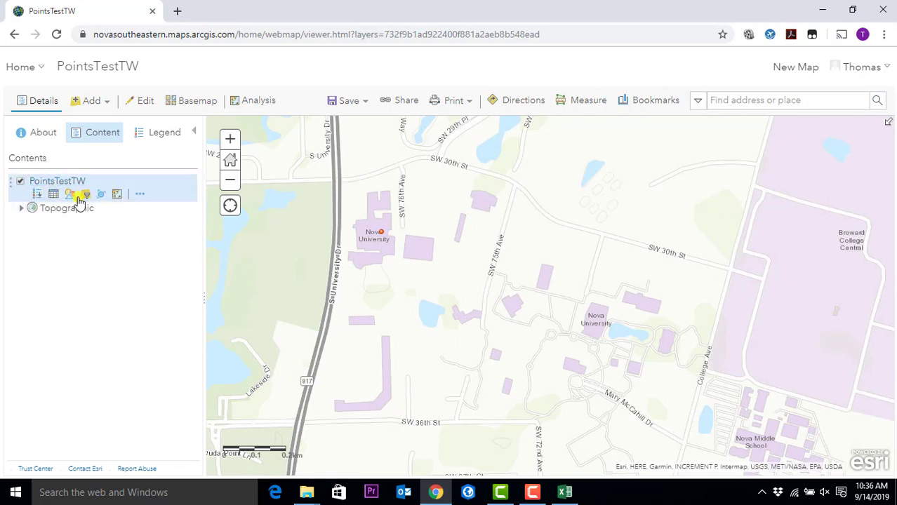
pyautogui.click(141, 105)
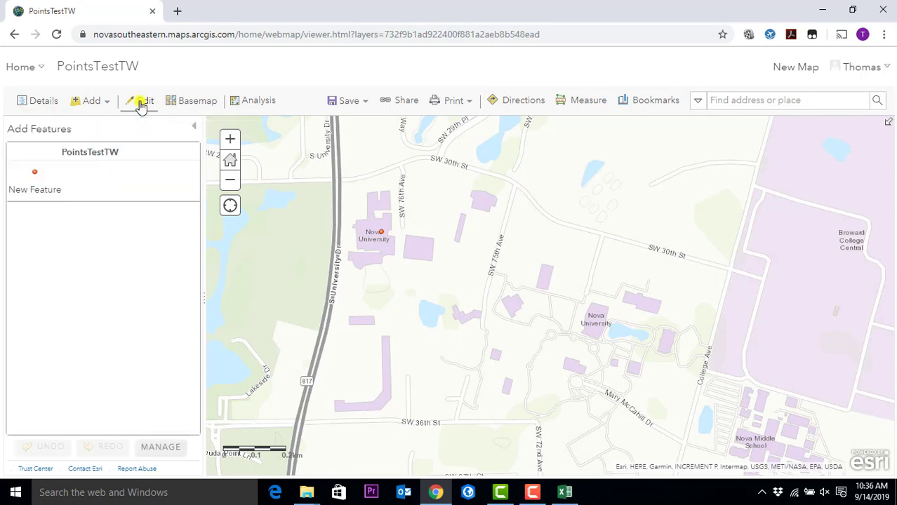
pyautogui.click(35, 179)
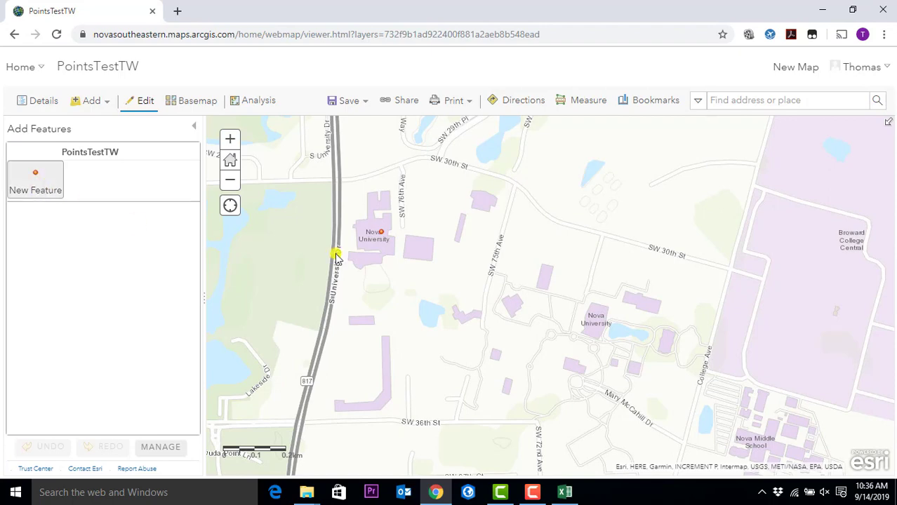
pyautogui.click(590, 296)
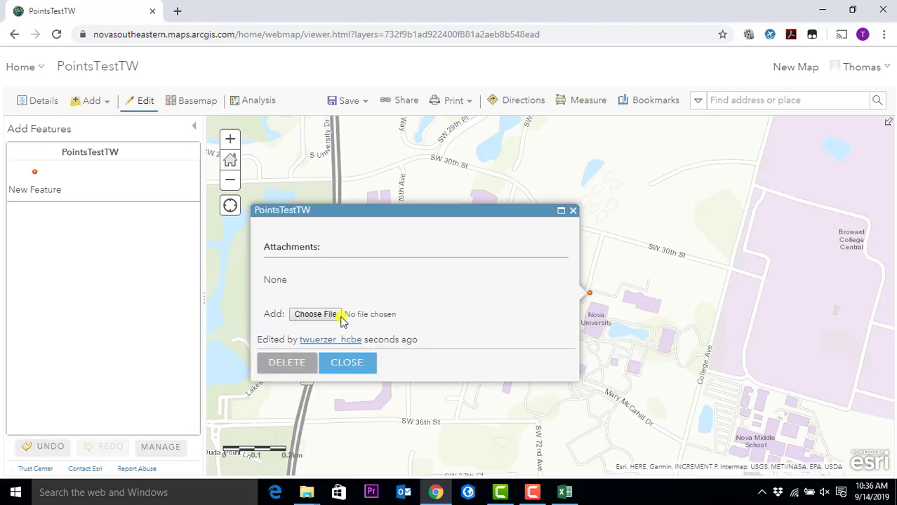
pyautogui.click(343, 366)
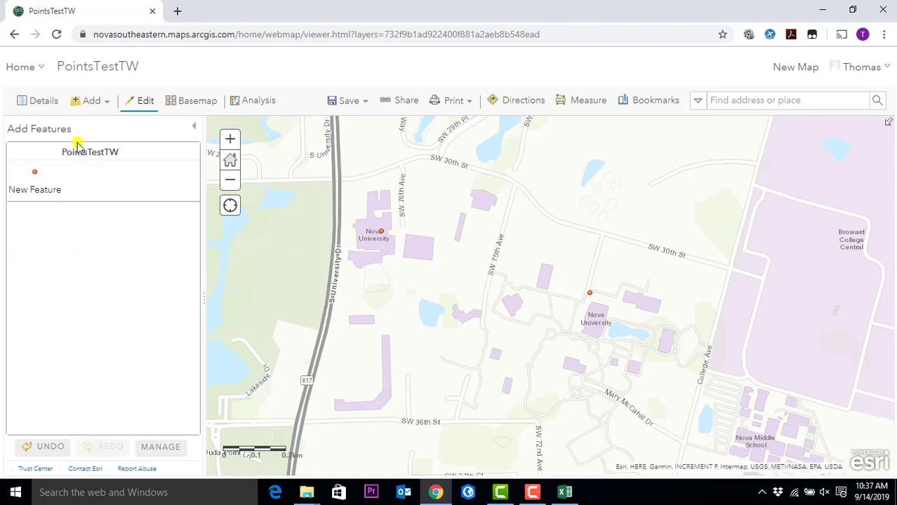
pyautogui.click(45, 104)
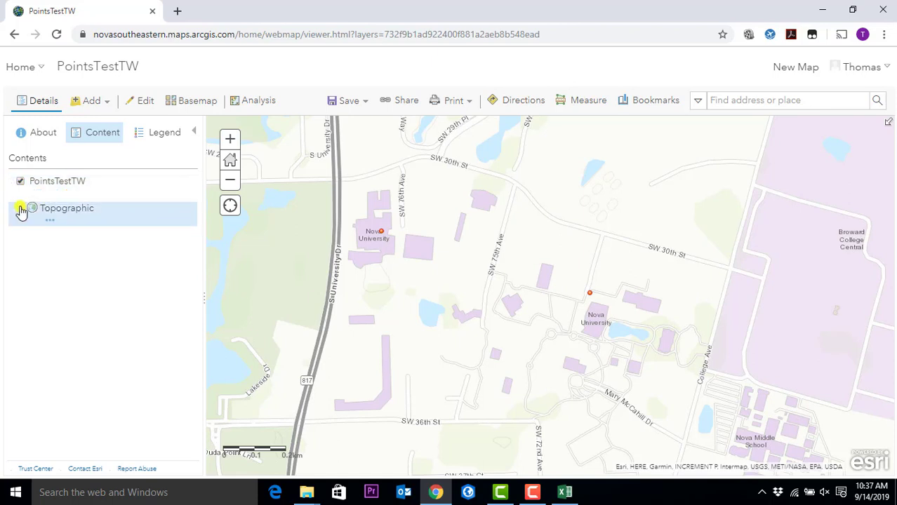
# - Expand the Topographic basemap, check PointsTestTW's table shows 2 features, then close the table
pyautogui.click(21, 209)
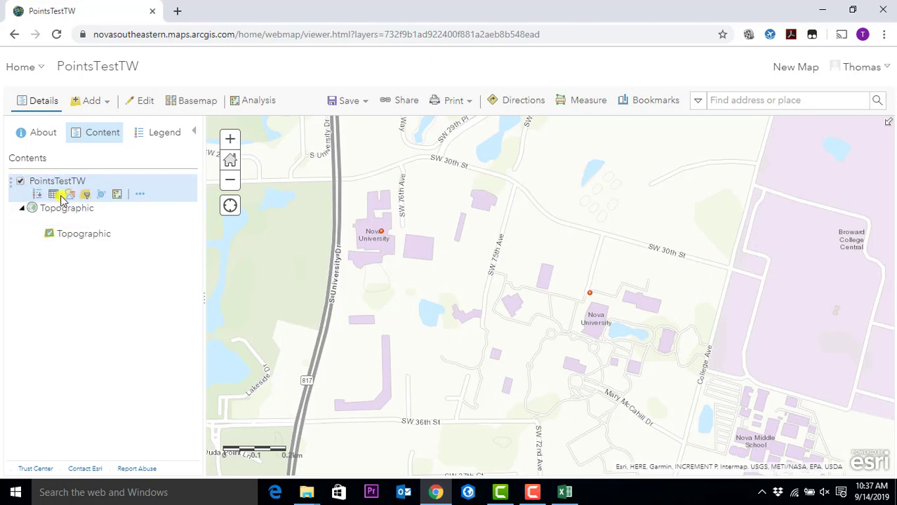
pyautogui.click(53, 194)
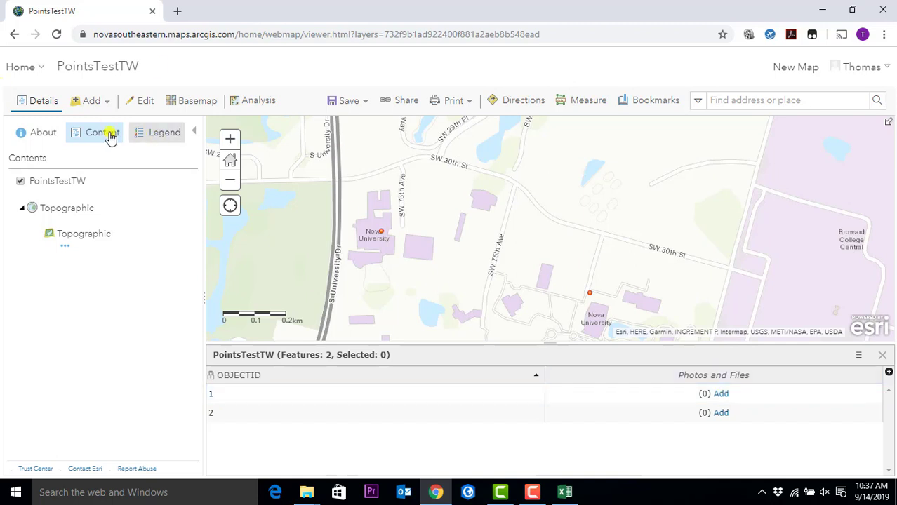
pyautogui.moveTo(56, 188)
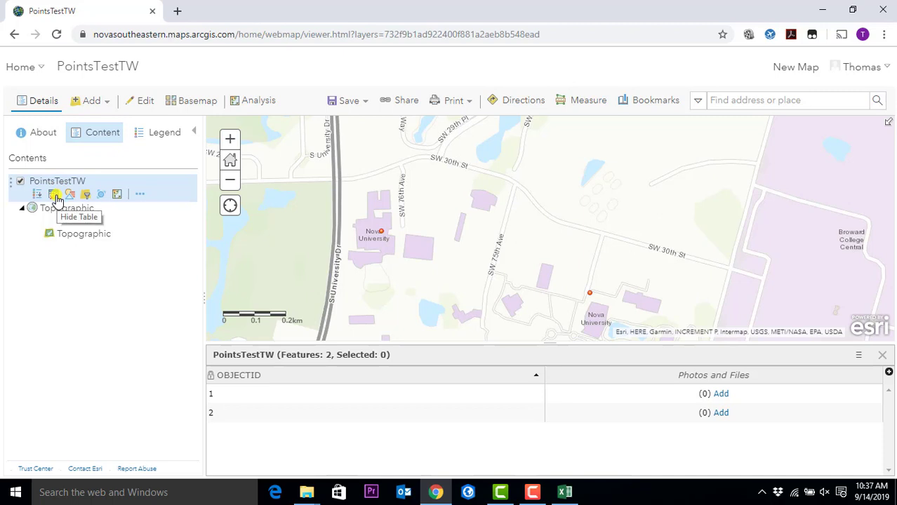
pyautogui.click(56, 200)
pyautogui.click(57, 200)
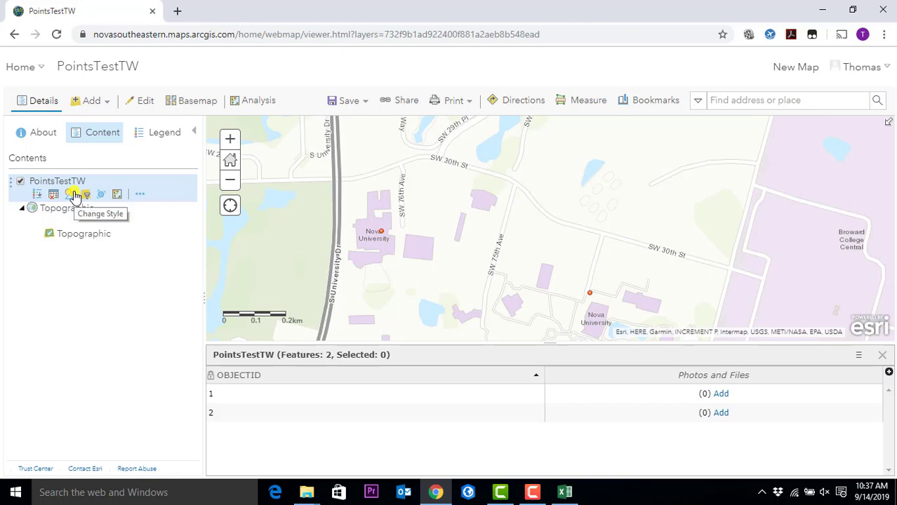
pyautogui.click(882, 356)
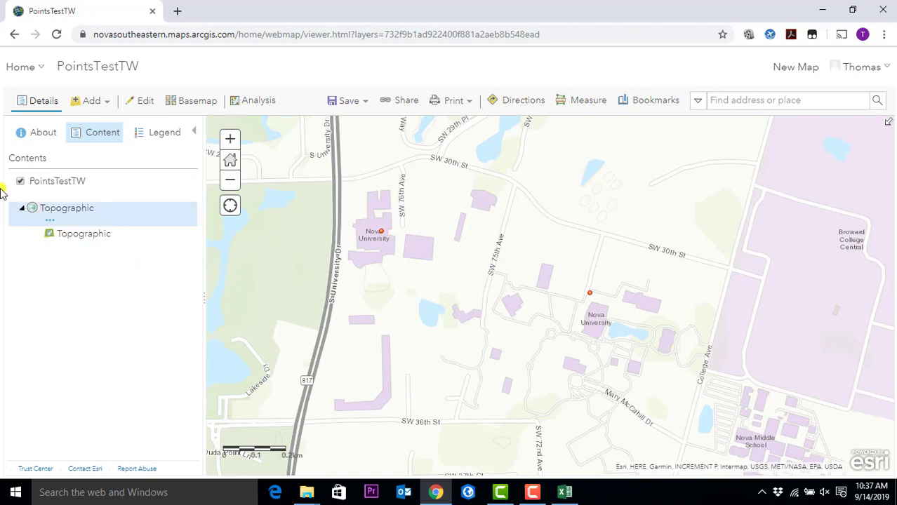
pyautogui.moveTo(40, 196)
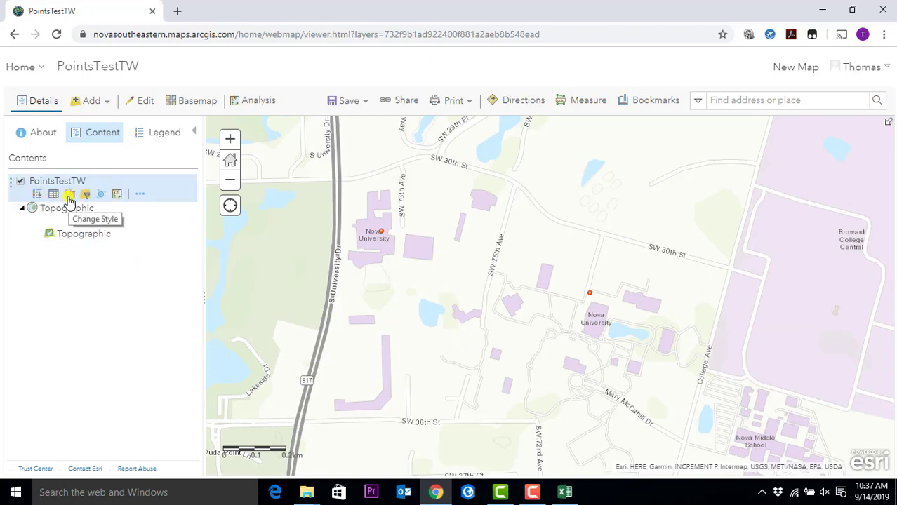
# - Restyle the PointsTestTW single-symbol points as orange stars enlarged to 63 px
pyautogui.click(70, 198)
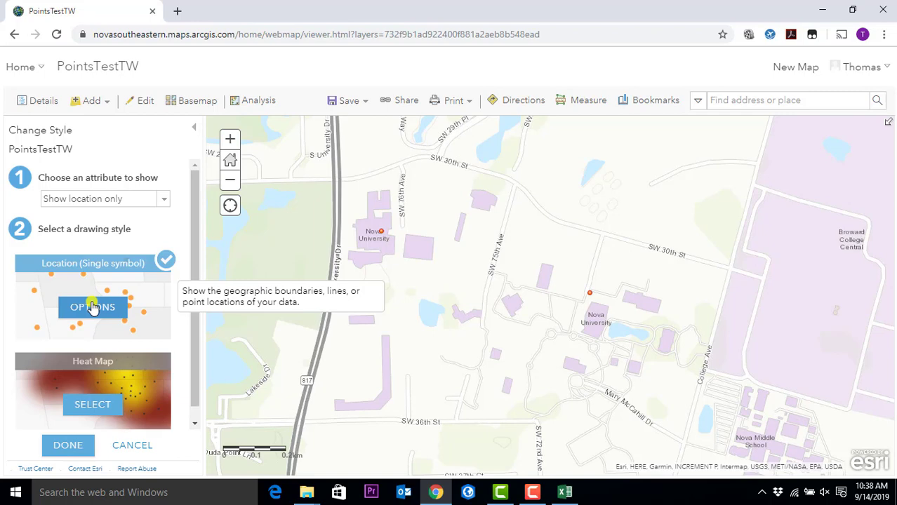
pyautogui.click(93, 309)
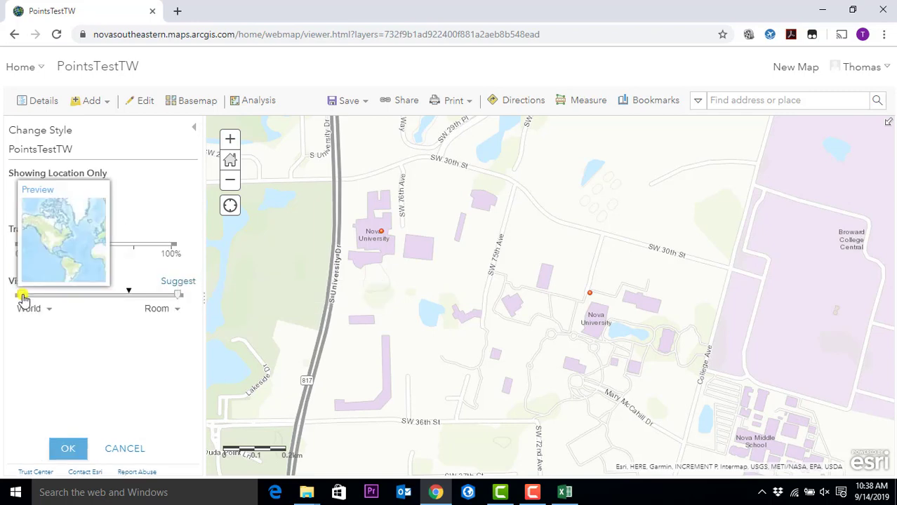
pyautogui.click(50, 203)
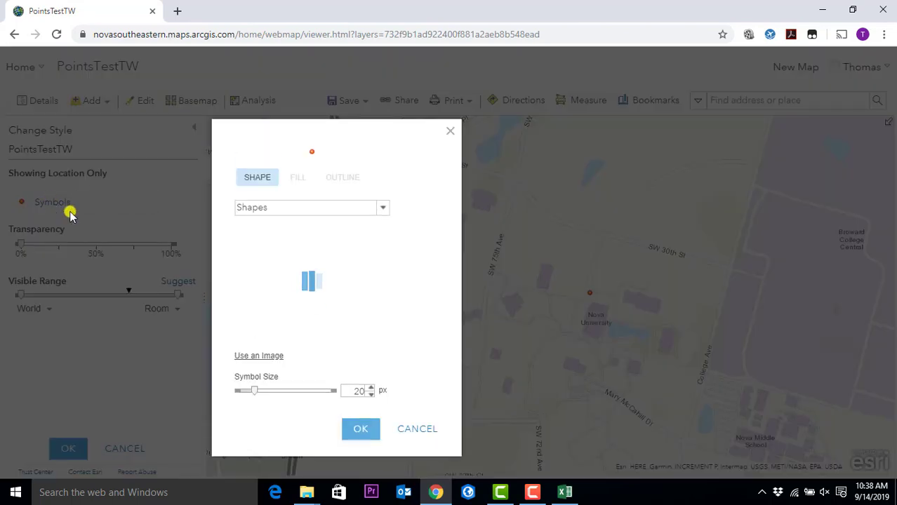
pyautogui.click(355, 312)
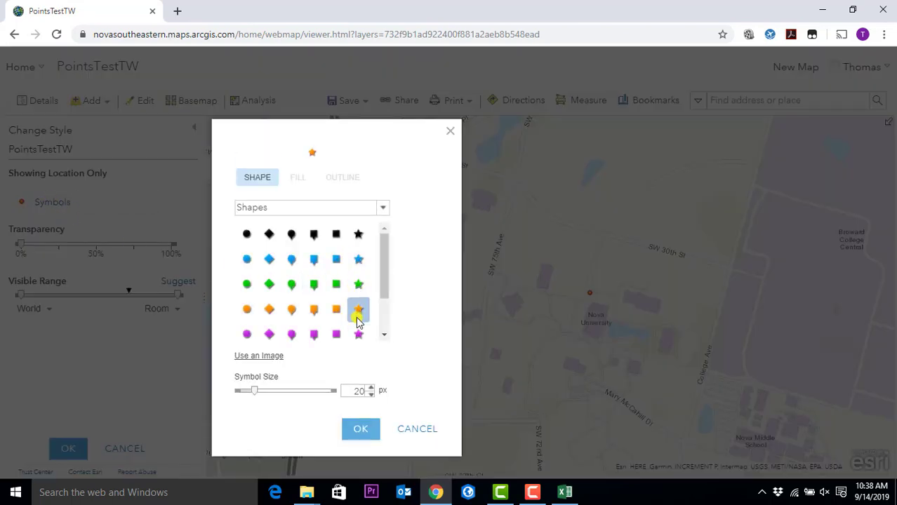
pyautogui.moveTo(254, 391); pyautogui.dragTo(305, 435)
pyautogui.click(358, 466)
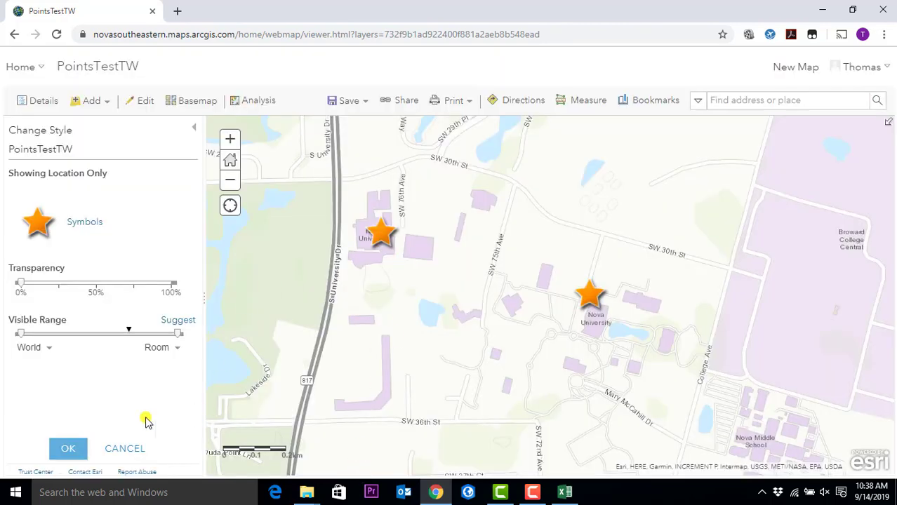
pyautogui.click(67, 448)
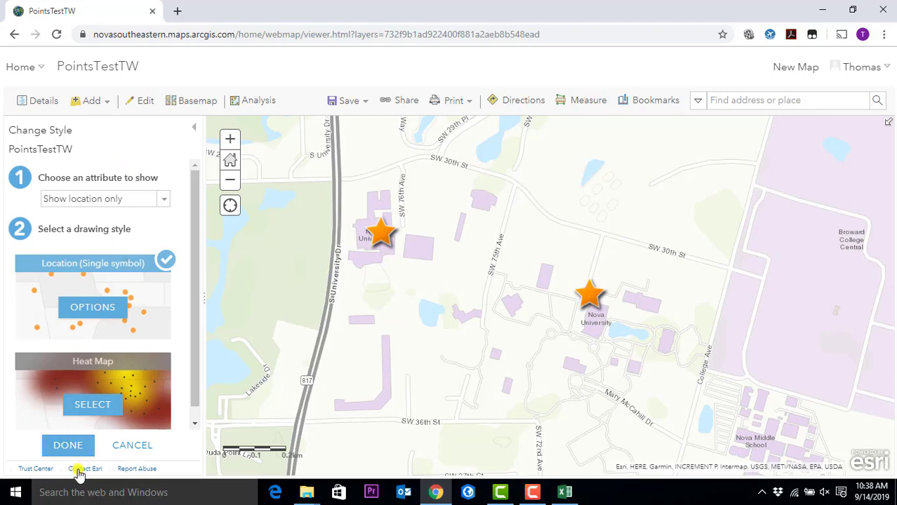
# - Finish styling the PointsTestTW layer and close its extra layer options menu
pyautogui.click(73, 446)
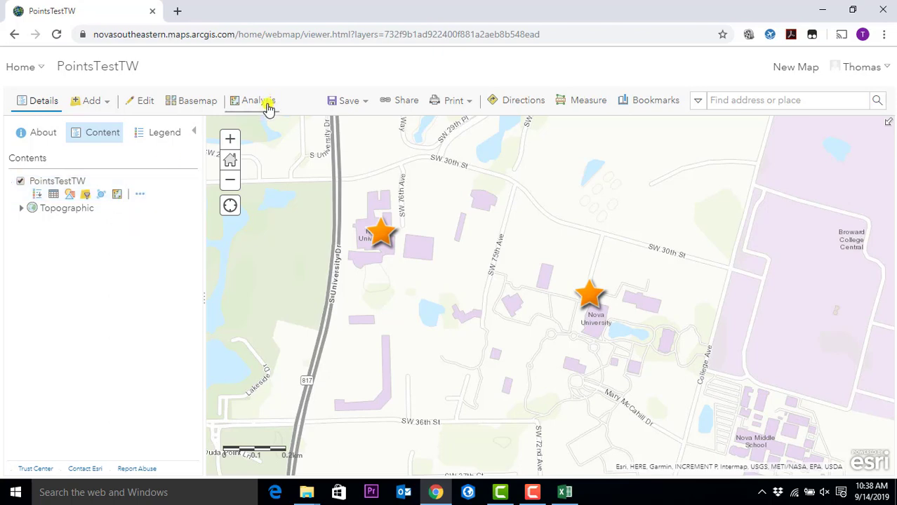
pyautogui.click(139, 196)
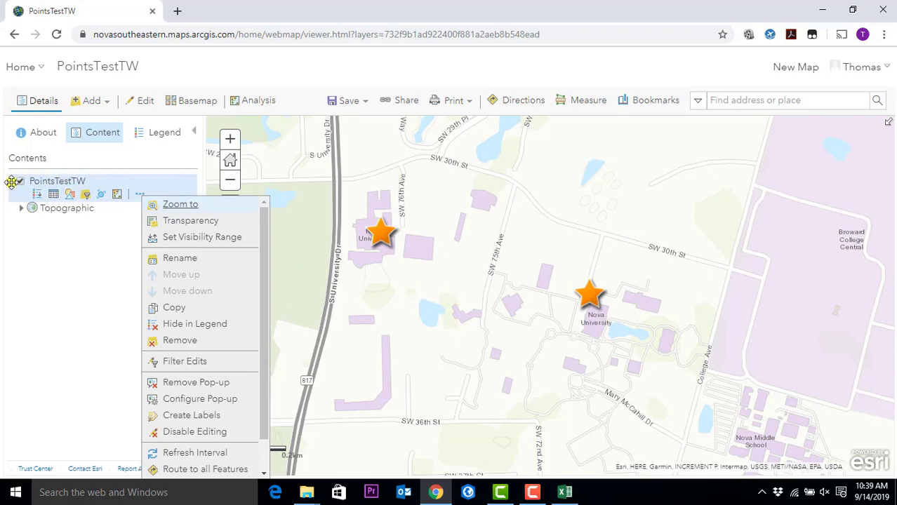
pyautogui.click(28, 264)
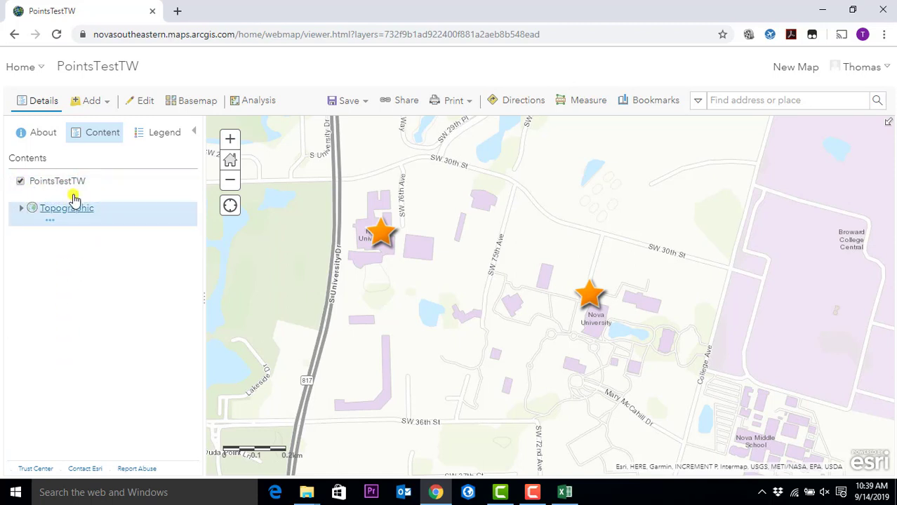
# - Show the Contents list with PointsTestTW and the Topographic basemap, then collapse the side panel
pyautogui.click(43, 133)
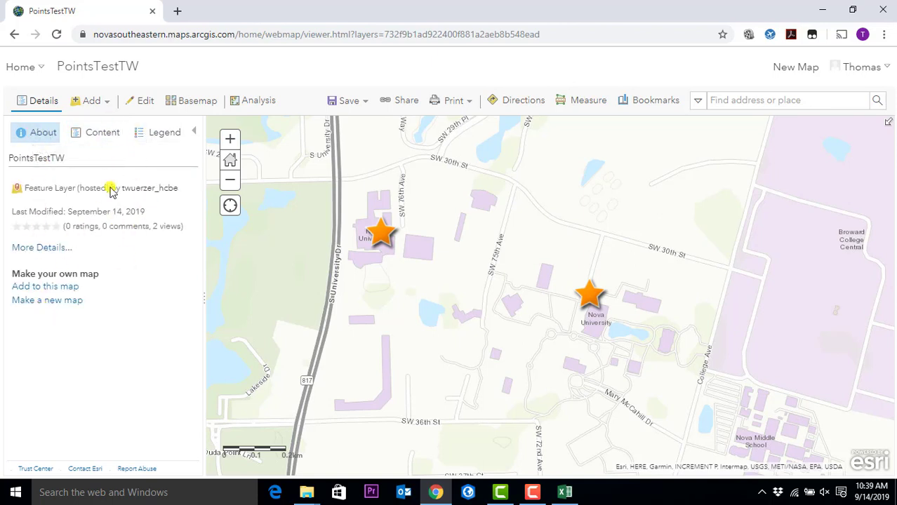
pyautogui.click(98, 140)
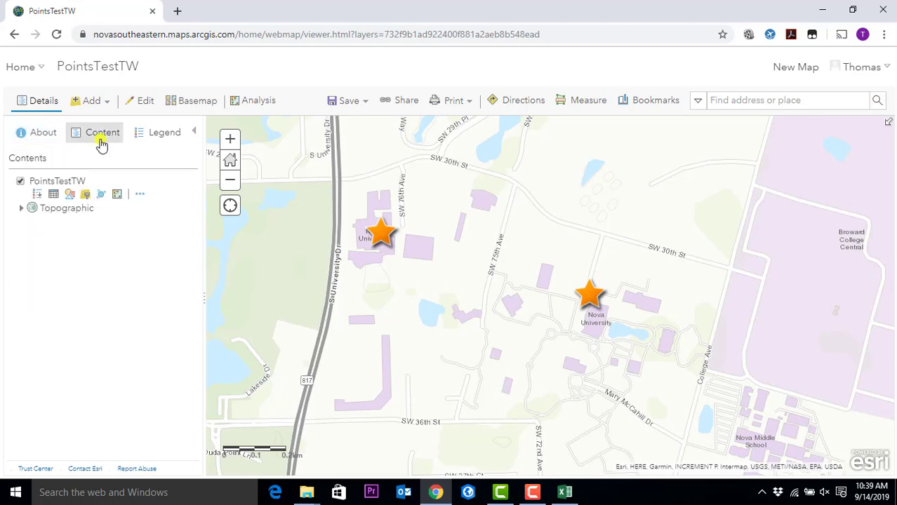
pyautogui.click(193, 136)
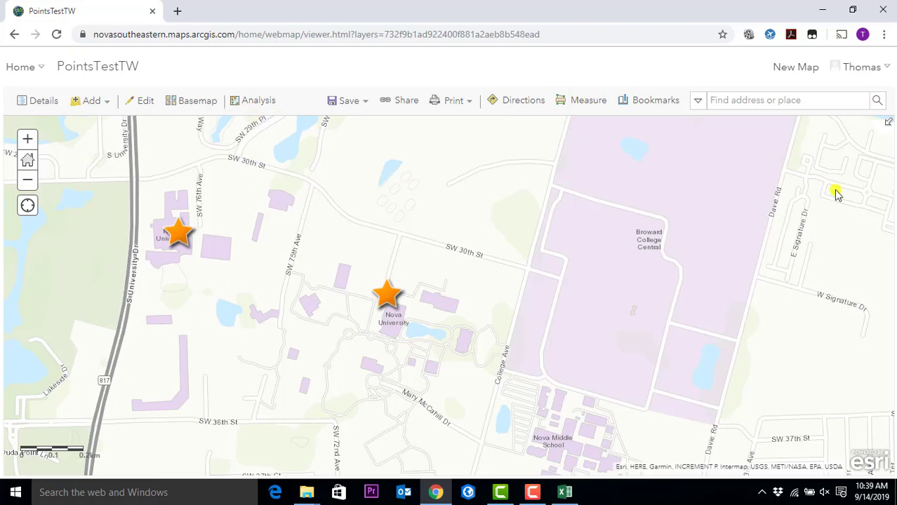
# - Reopen the layer list and frame the map on the two orange stars near Nova University
pyautogui.click(49, 105)
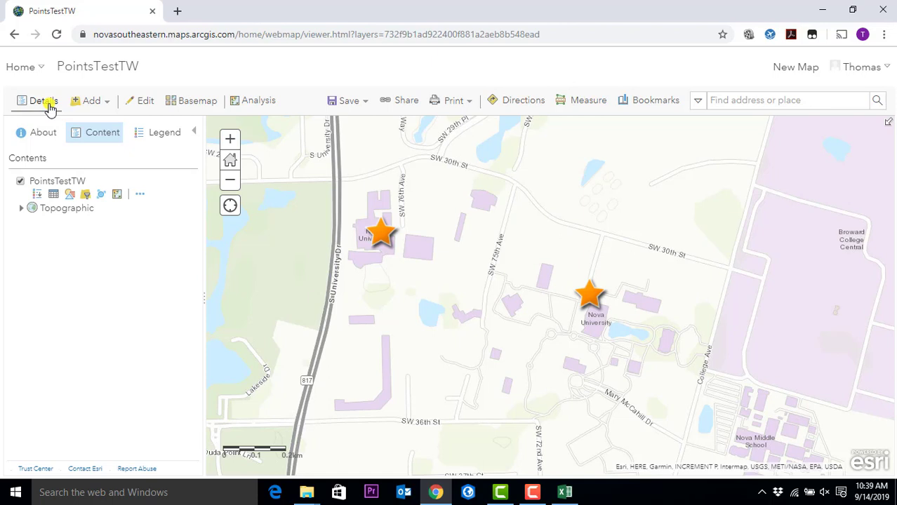
pyautogui.moveTo(529, 234); pyautogui.dragTo(540, 267)
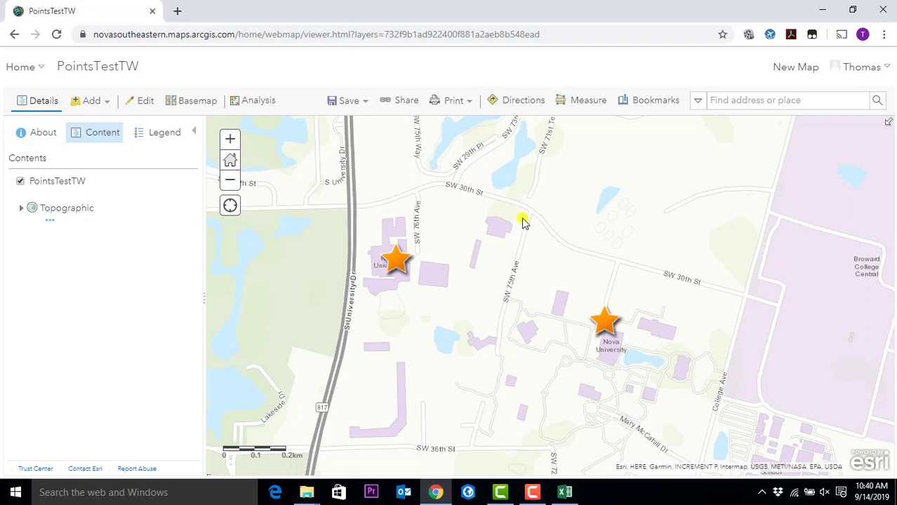
pyautogui.scroll(-1, 540, 274)
pyautogui.scroll(2, 540, 274)
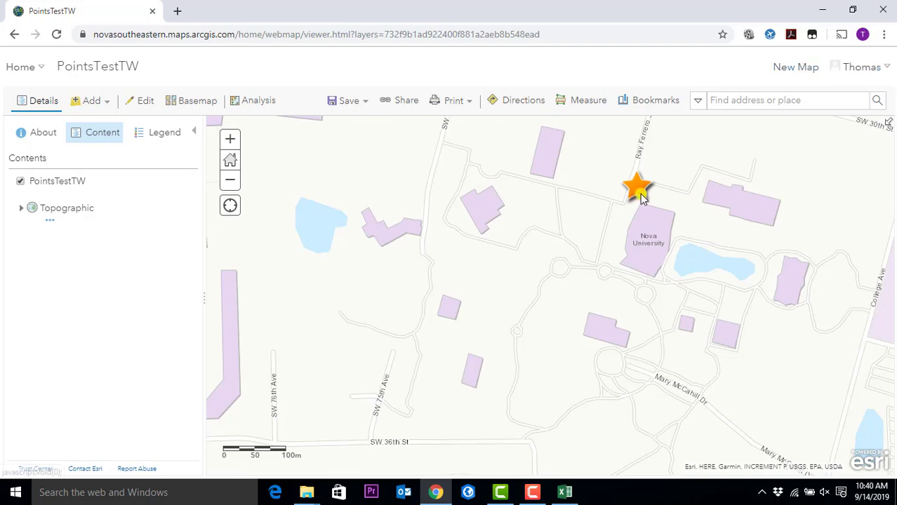
# - Close the blank Excel workbook to return to the map
pyautogui.click(565, 492)
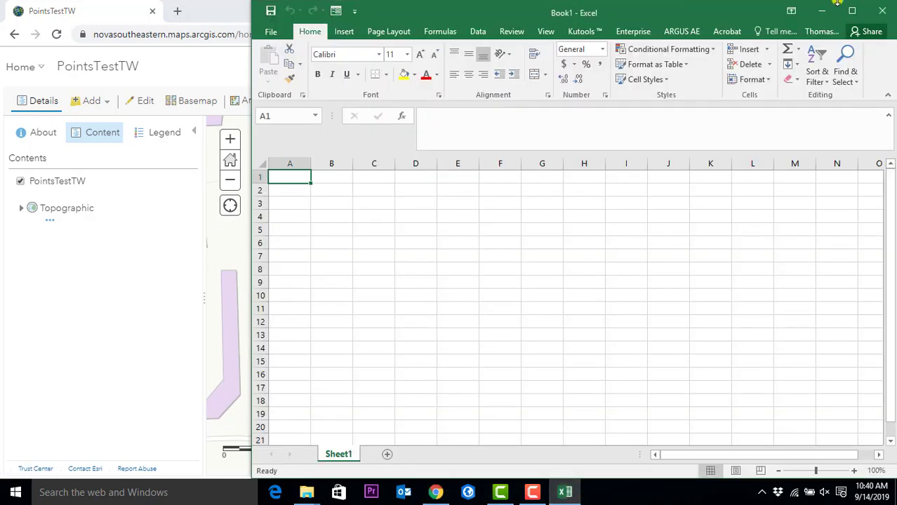
pyautogui.click(885, 11)
pyautogui.scroll(-2, 510, 232)
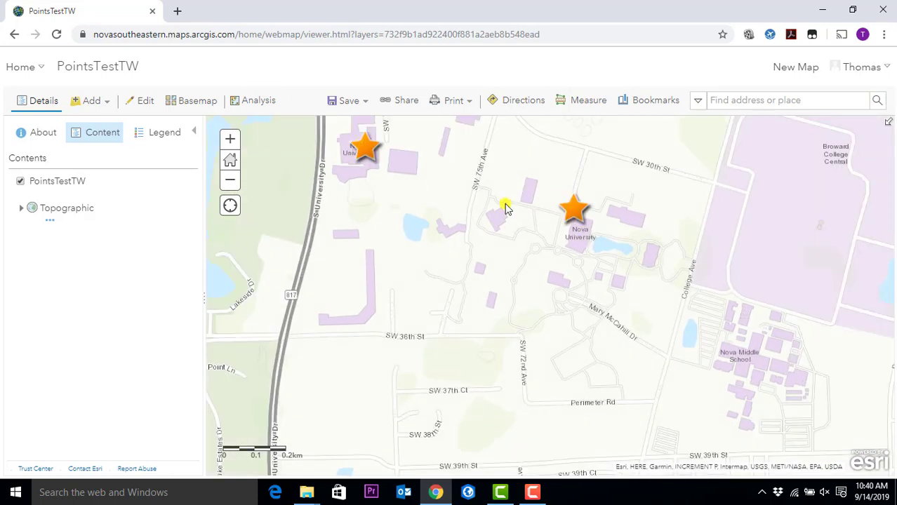
# - Save As a new web map titled 'PointsMapTW', which fails for a missing tag
pyautogui.click(354, 105)
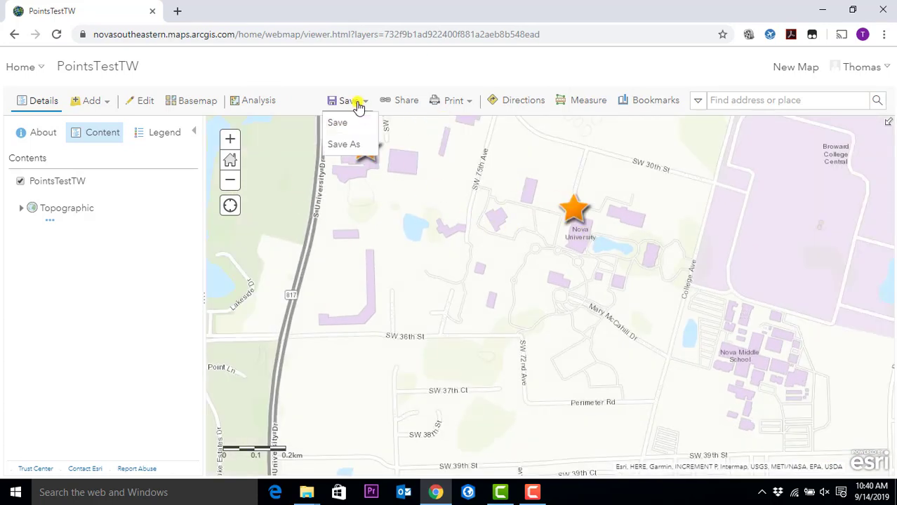
pyautogui.click(338, 125)
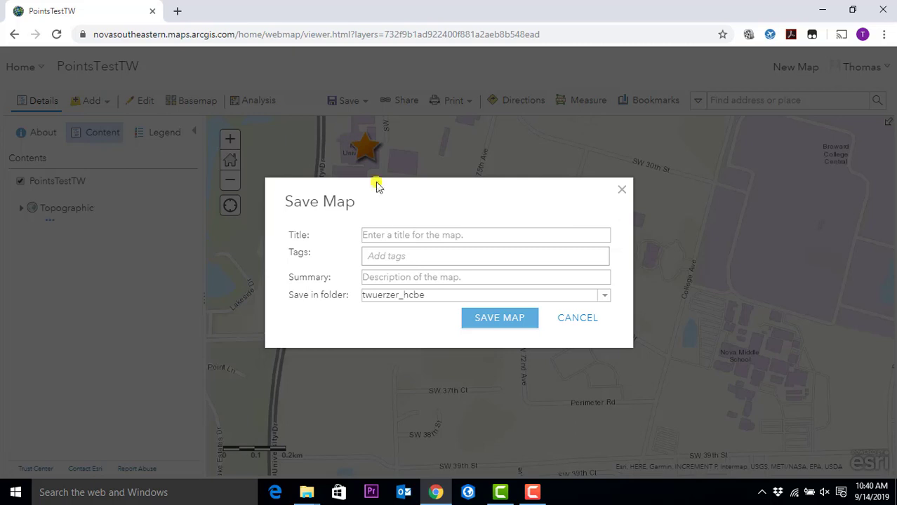
pyautogui.click(401, 233)
pyautogui.write('P')
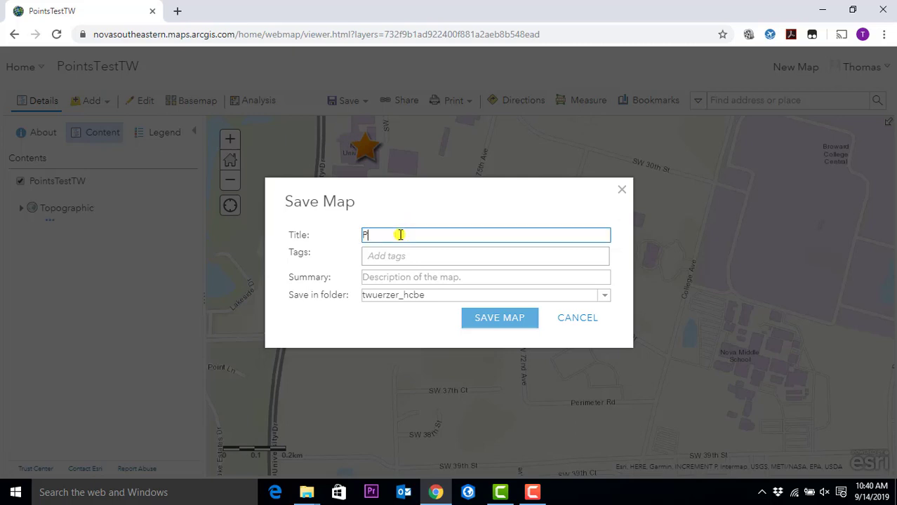
pyautogui.write('ointsMapTW')
pyautogui.click(471, 321)
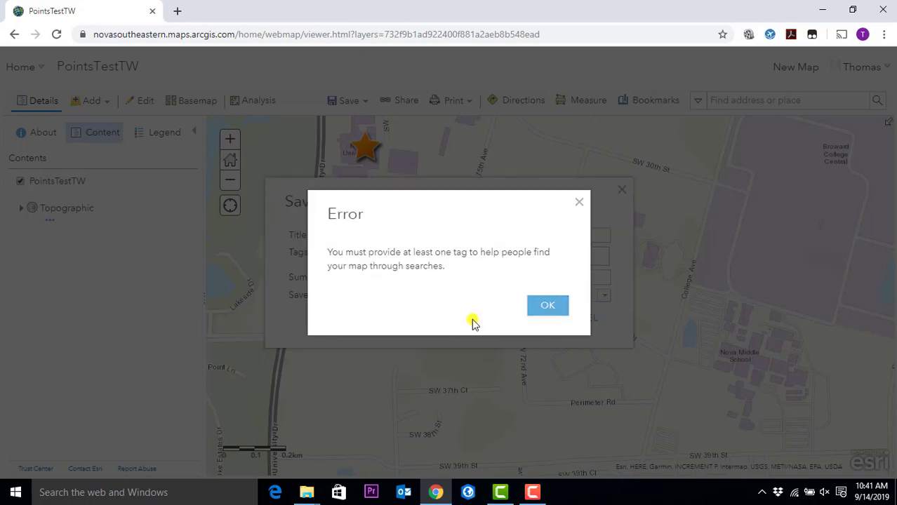
# - Add the tag 'points' to the new map and save it
pyautogui.click(544, 307)
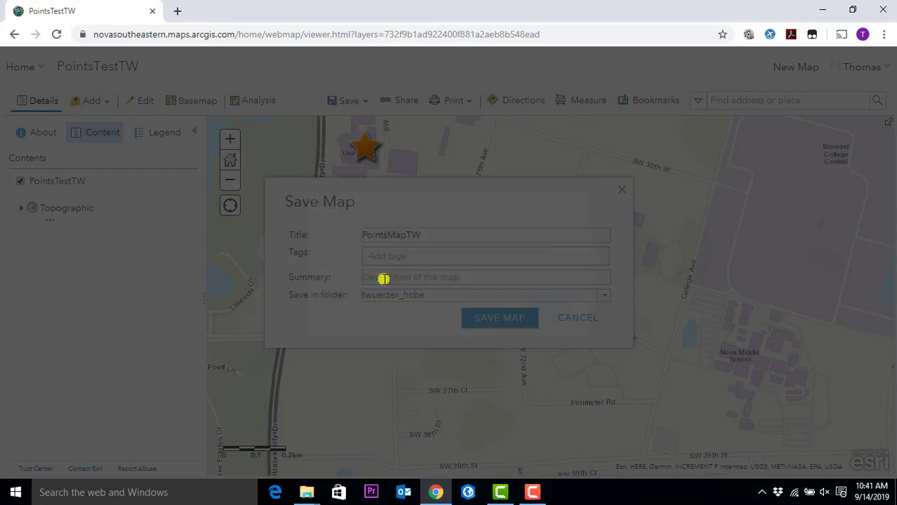
pyautogui.click(403, 258)
pyautogui.write('poi')
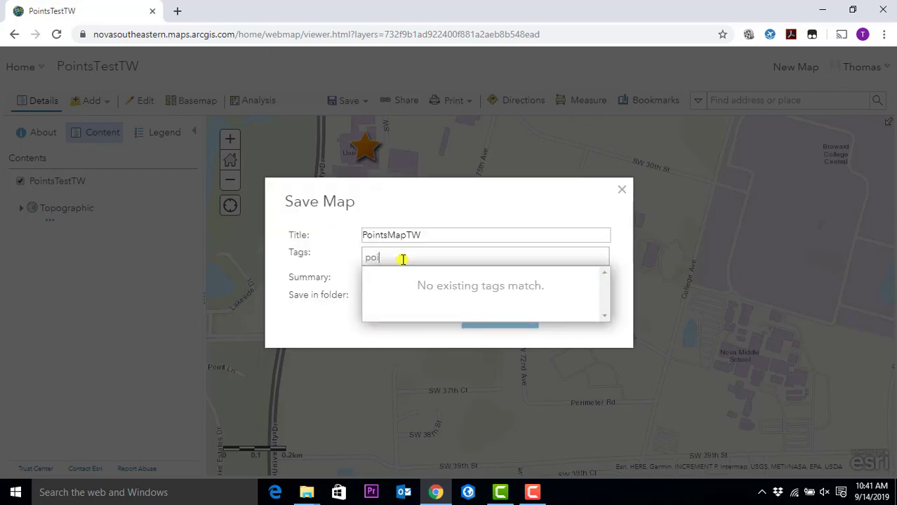
pyautogui.write('nts')
pyautogui.click(328, 260)
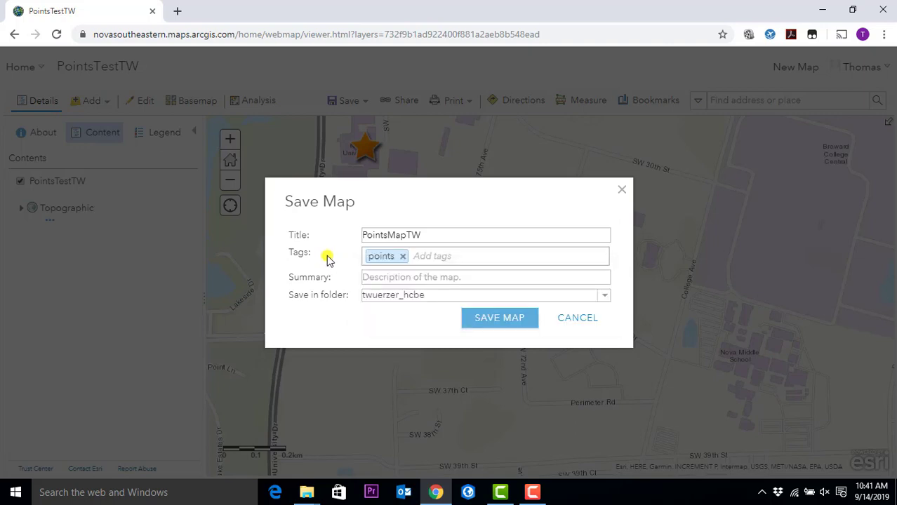
pyautogui.click(525, 322)
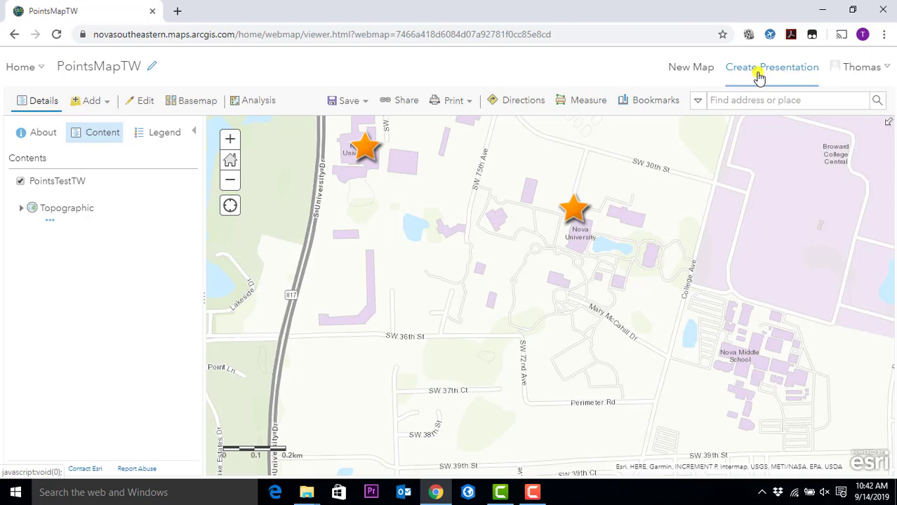
# - Zoom to the 'point test' bookmark and start a presentation, choosing to save first
pyautogui.click(646, 101)
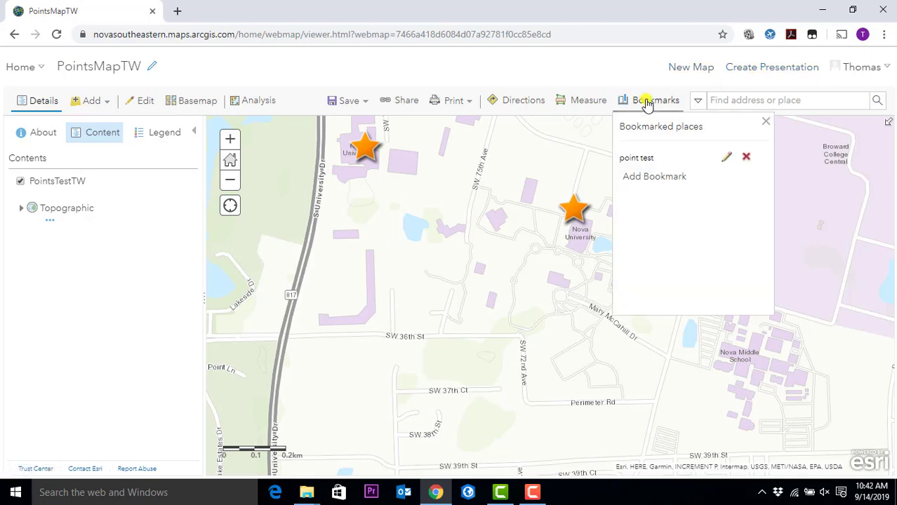
pyautogui.click(646, 160)
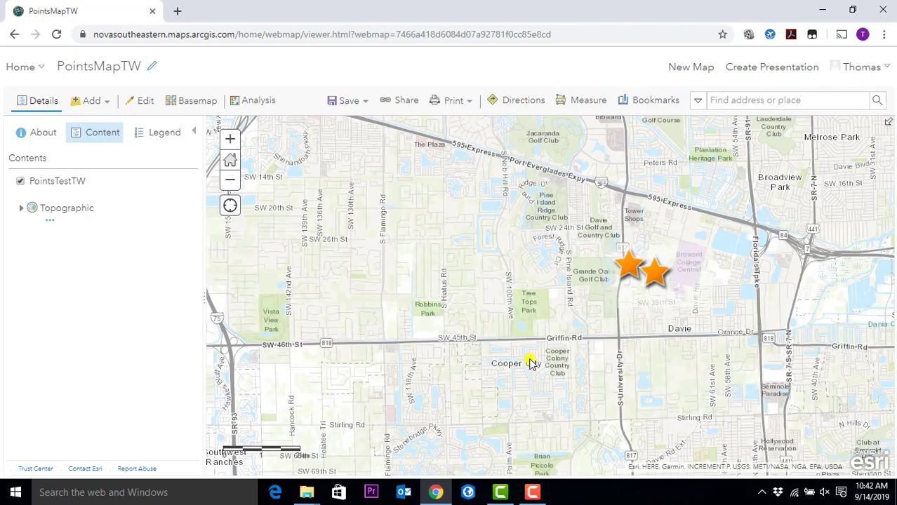
pyautogui.click(791, 67)
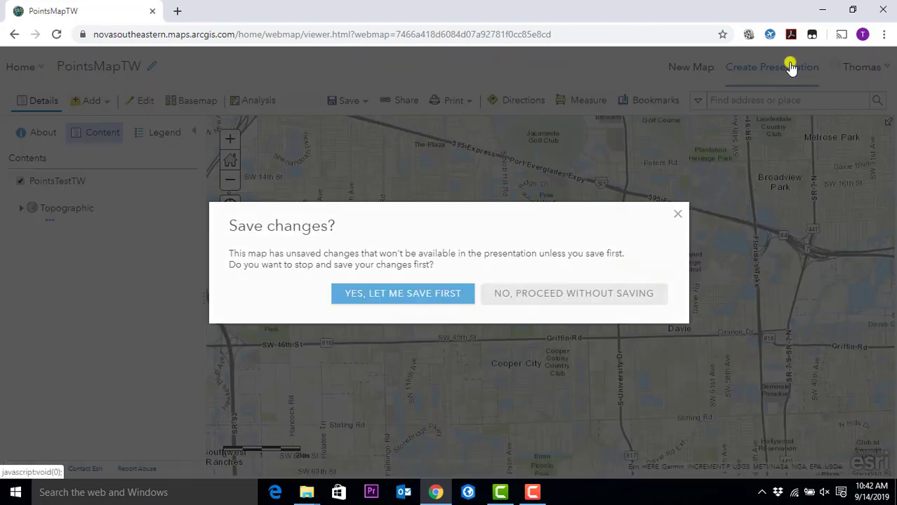
pyautogui.click(375, 294)
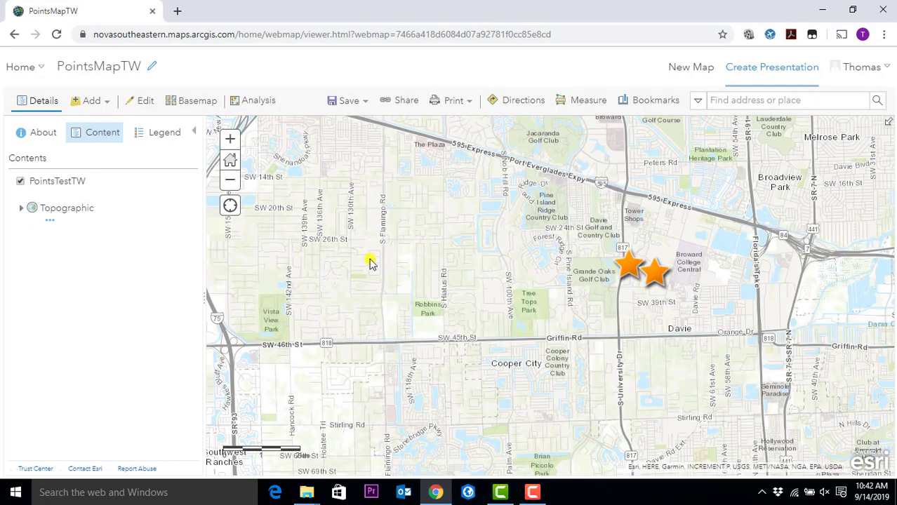
# - Save PointsMapTW's current changes and open the presentation builder for it
pyautogui.click(764, 71)
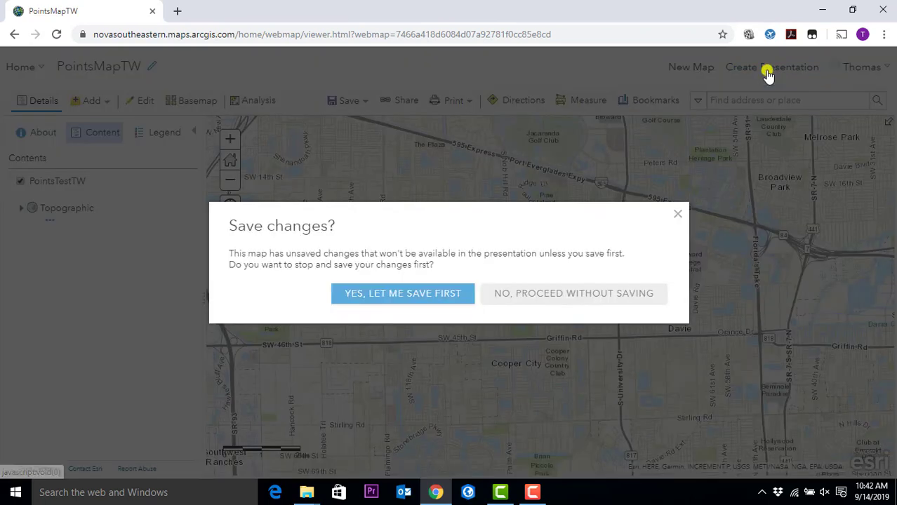
pyautogui.click(425, 304)
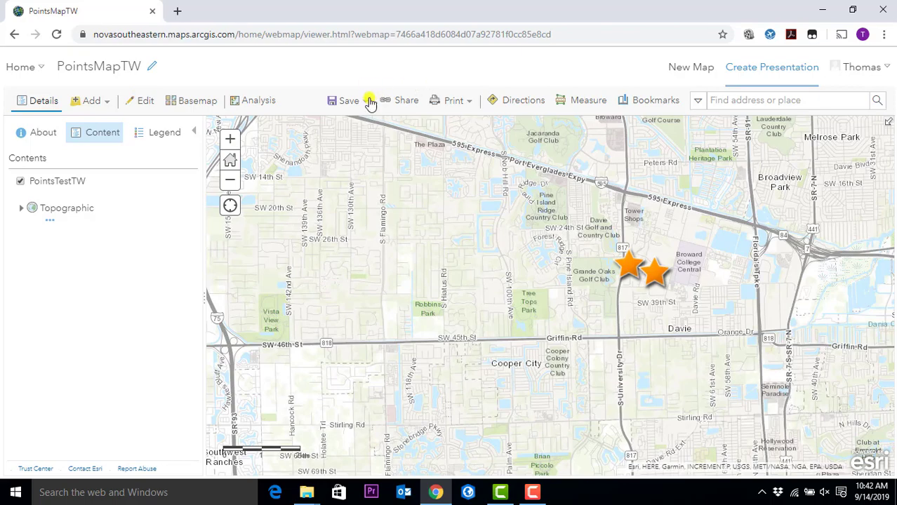
pyautogui.click(350, 101)
pyautogui.click(340, 120)
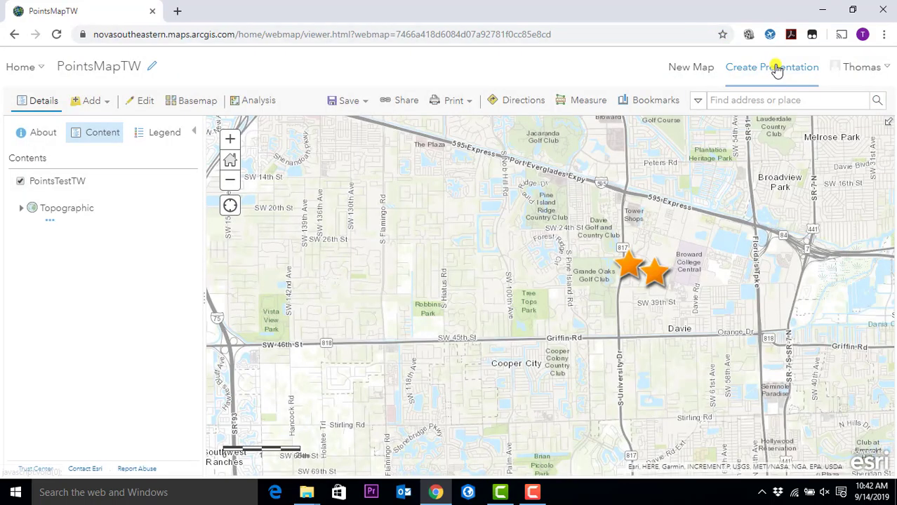
pyautogui.click(773, 67)
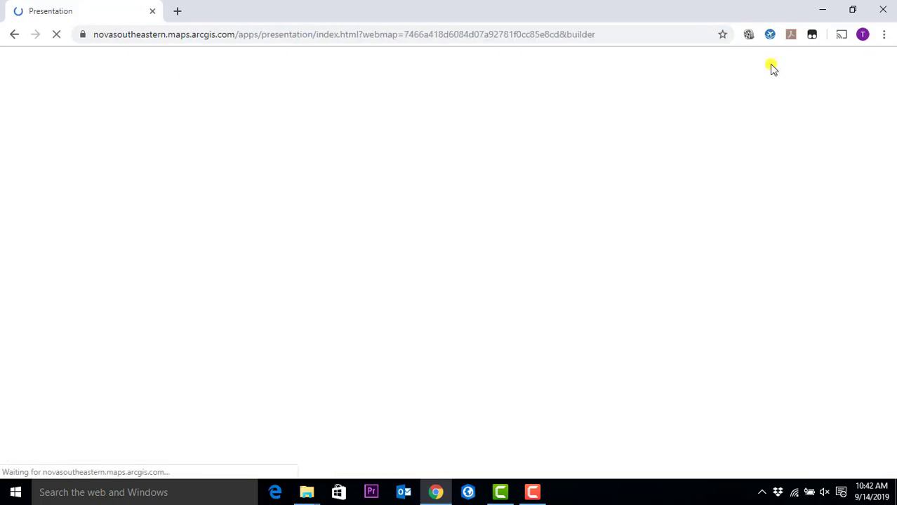
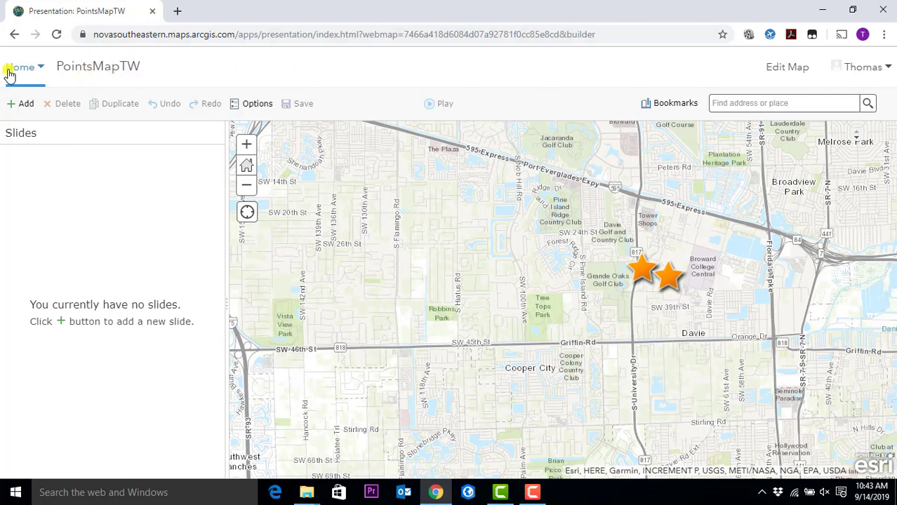
# - Create a new folder named 'geocoding' under My Content
pyautogui.click(31, 69)
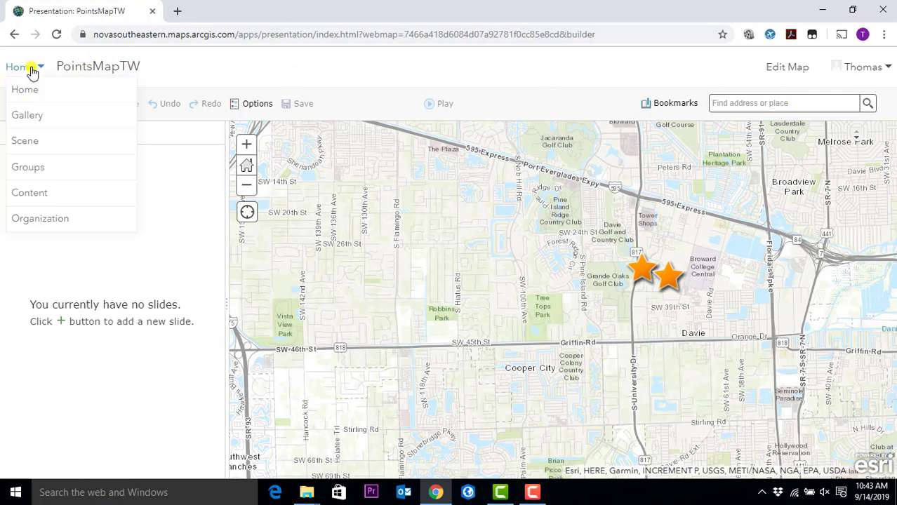
pyautogui.click(25, 194)
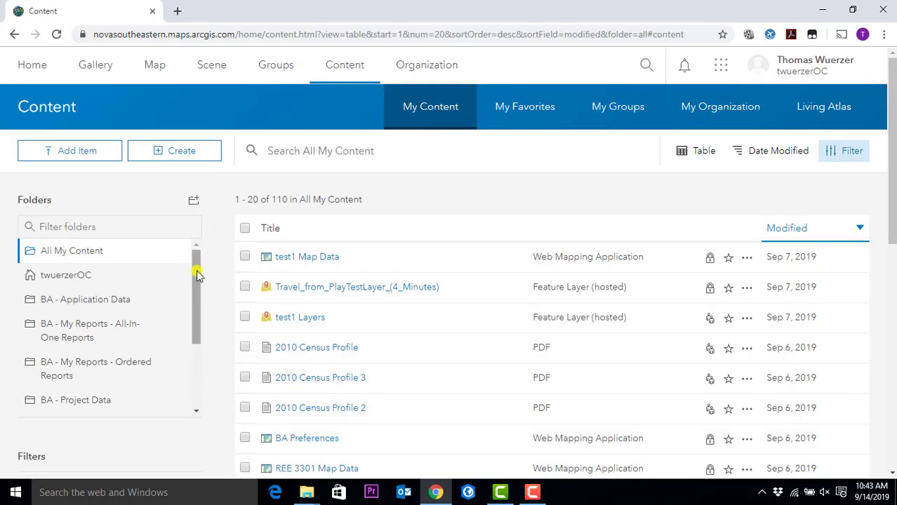
pyautogui.scroll(-1, 196, 275)
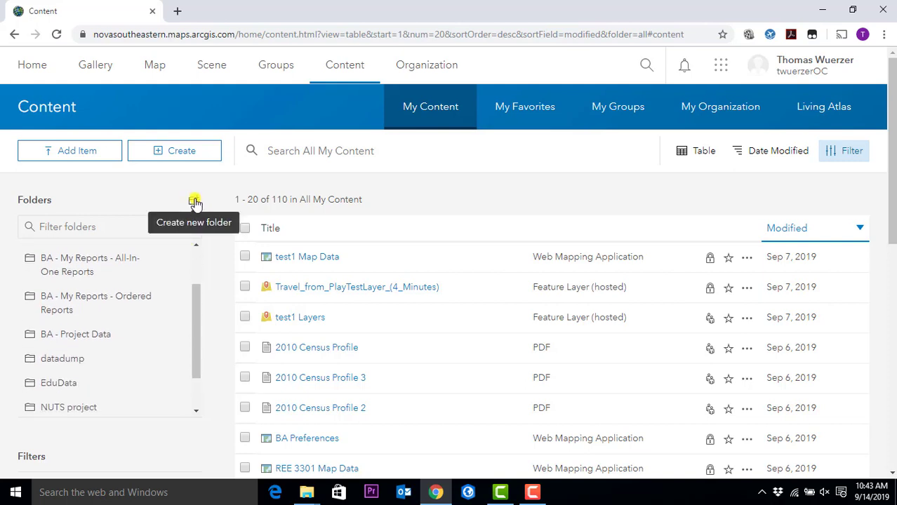
pyautogui.click(196, 202)
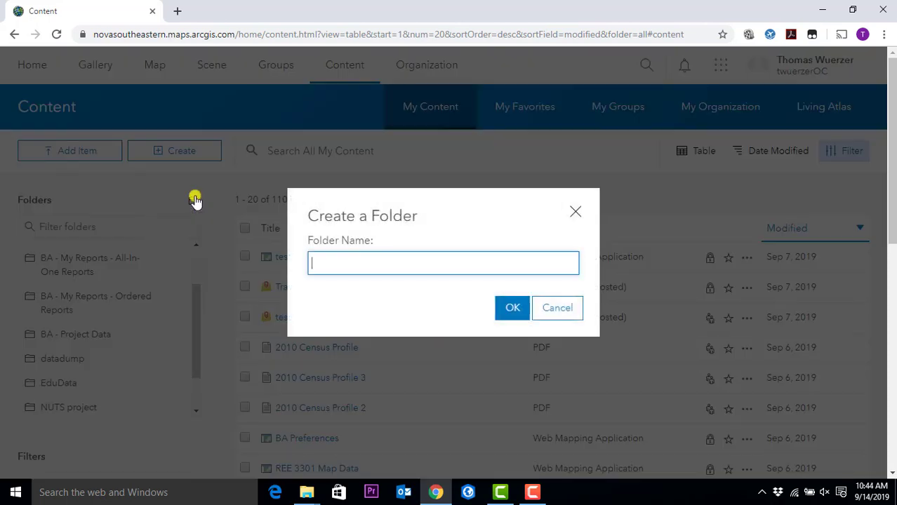
pyautogui.click(540, 316)
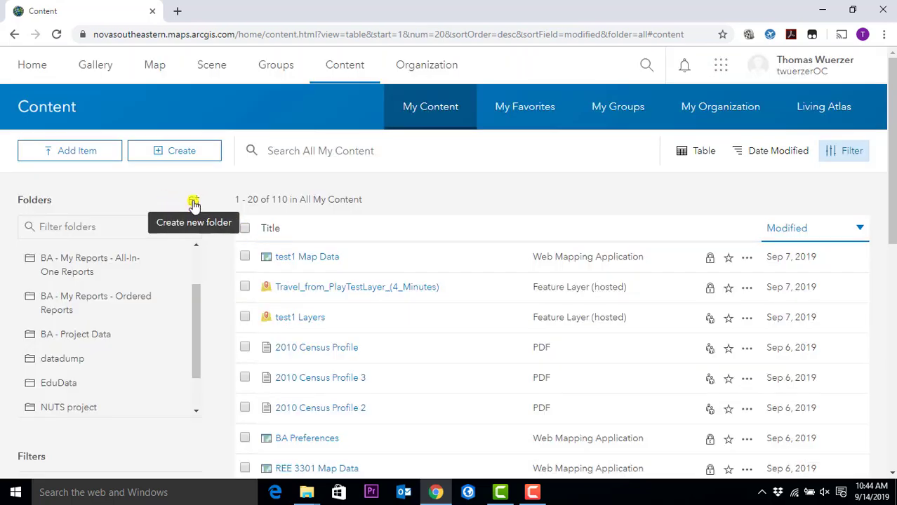
pyautogui.click(194, 204)
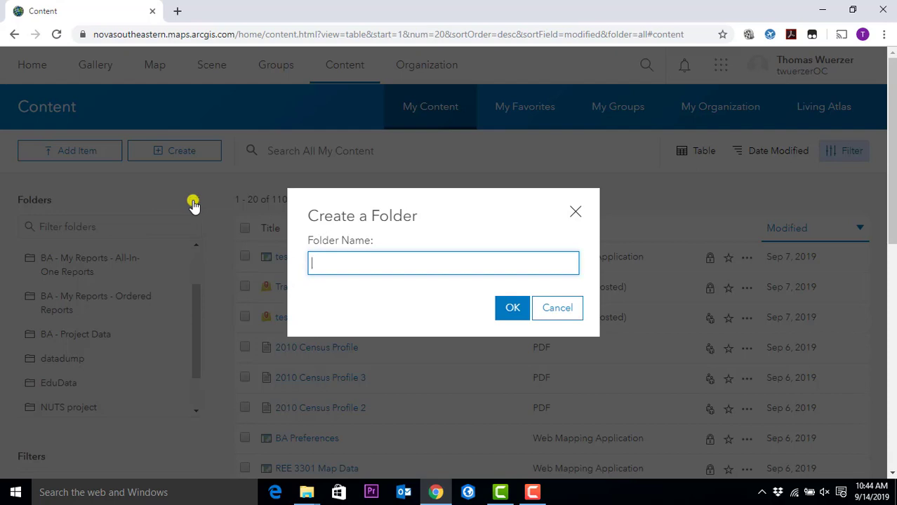
pyautogui.write('geocoding')
pyautogui.click(506, 313)
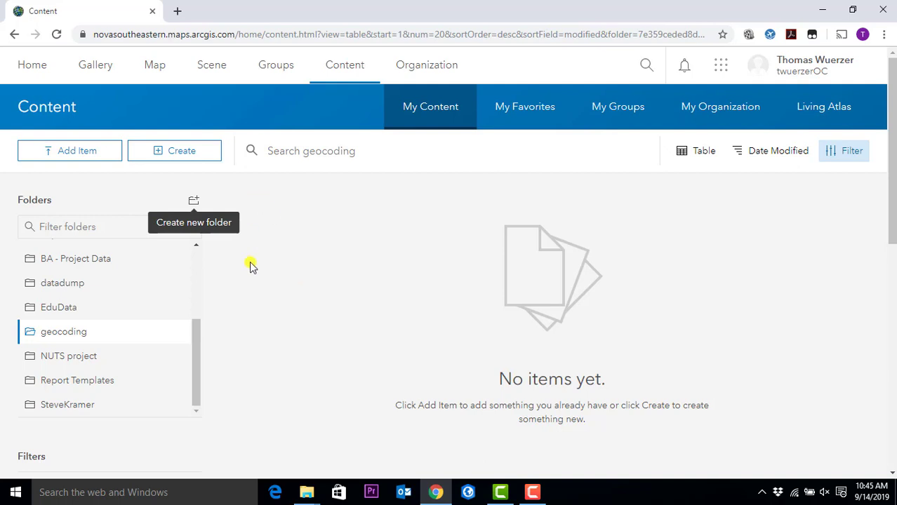
# - Open the Add Item 'From my computer' upload dialog
pyautogui.click(193, 155)
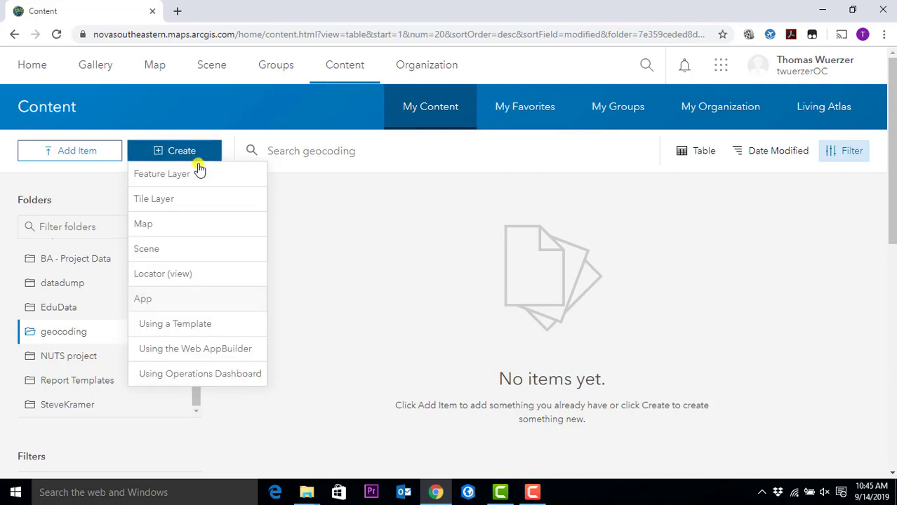
pyautogui.click(340, 298)
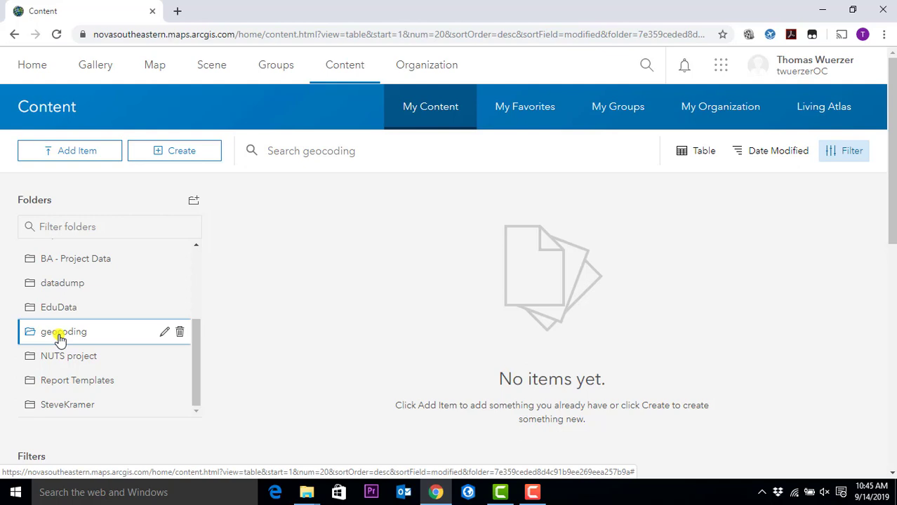
pyautogui.click(76, 153)
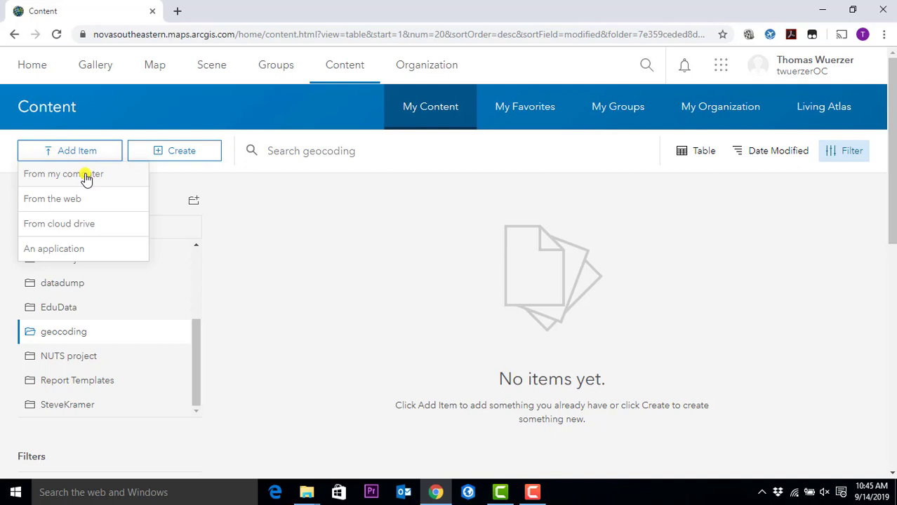
pyautogui.click(86, 179)
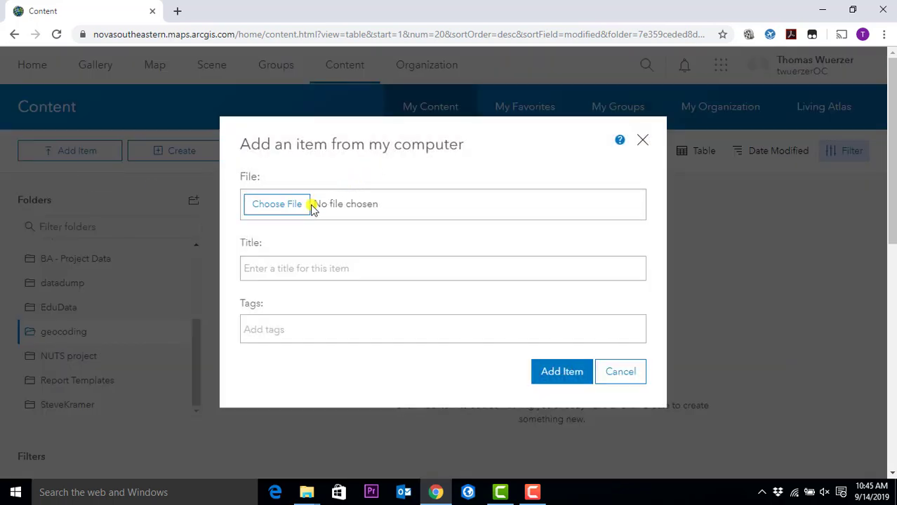
# - Select someparcelsTable from C:\GCGIS as the file to upload
pyautogui.click(274, 207)
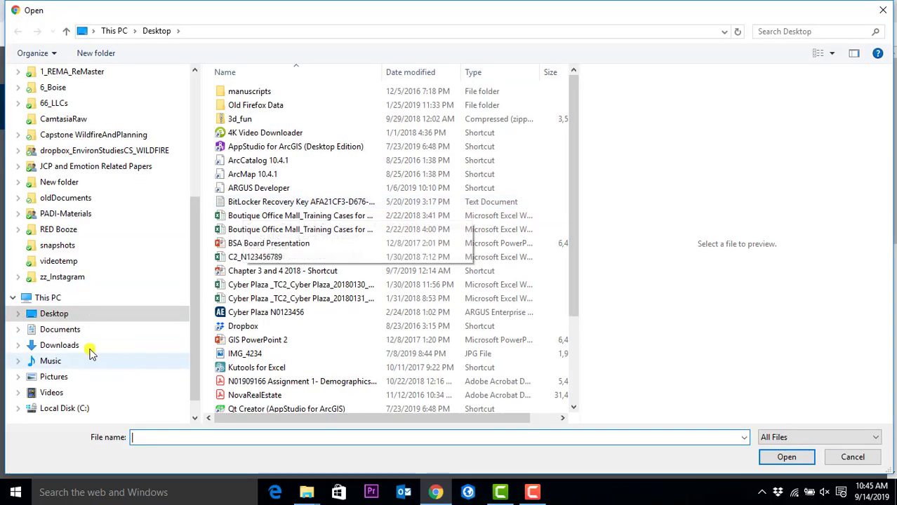
pyautogui.click(53, 329)
pyautogui.click(55, 314)
pyautogui.scroll(2, 16, 144)
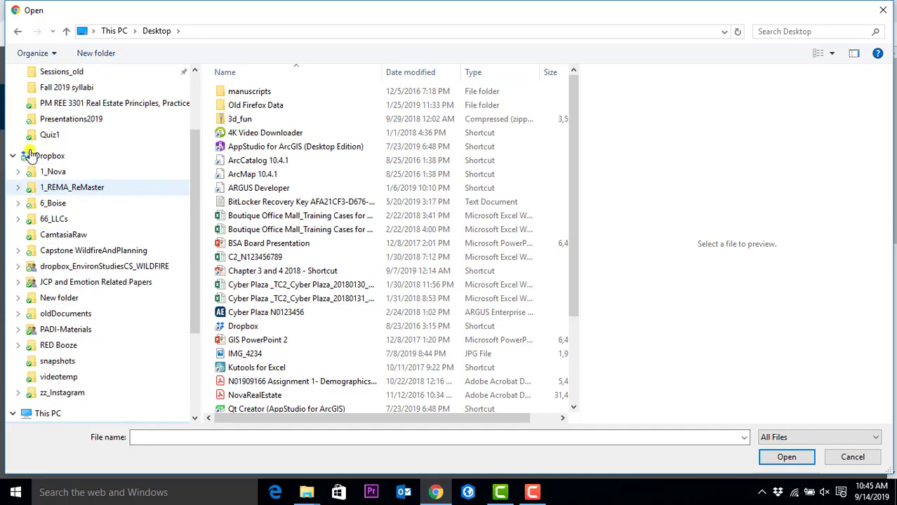
pyautogui.scroll(-3, 80, 200)
pyautogui.click(68, 379)
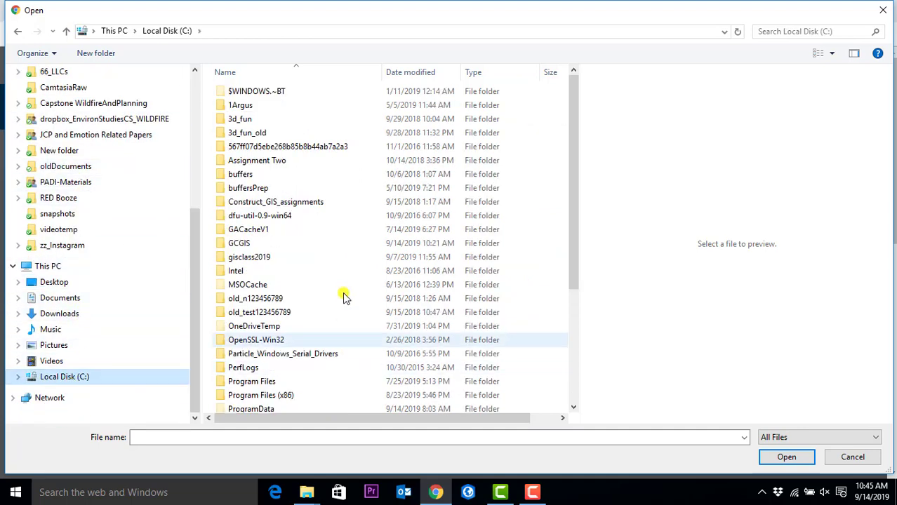
pyautogui.doubleClick(242, 244)
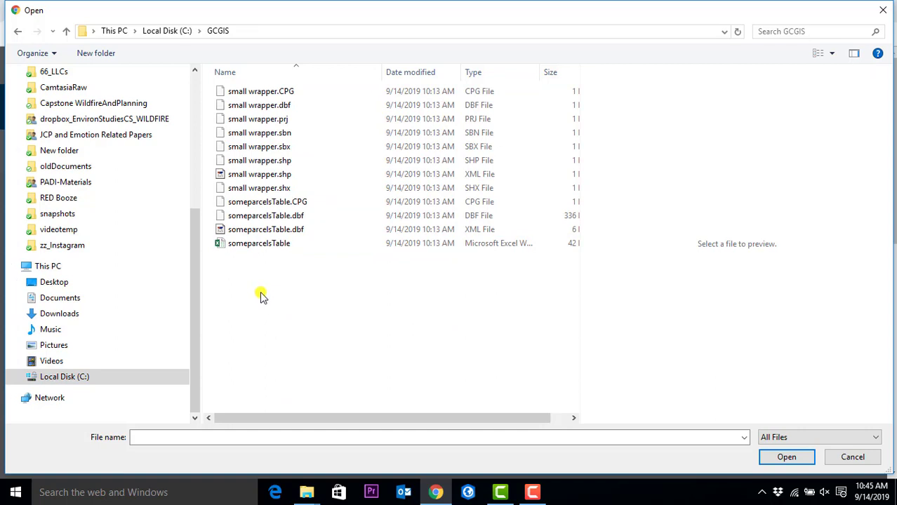
pyautogui.click(272, 246)
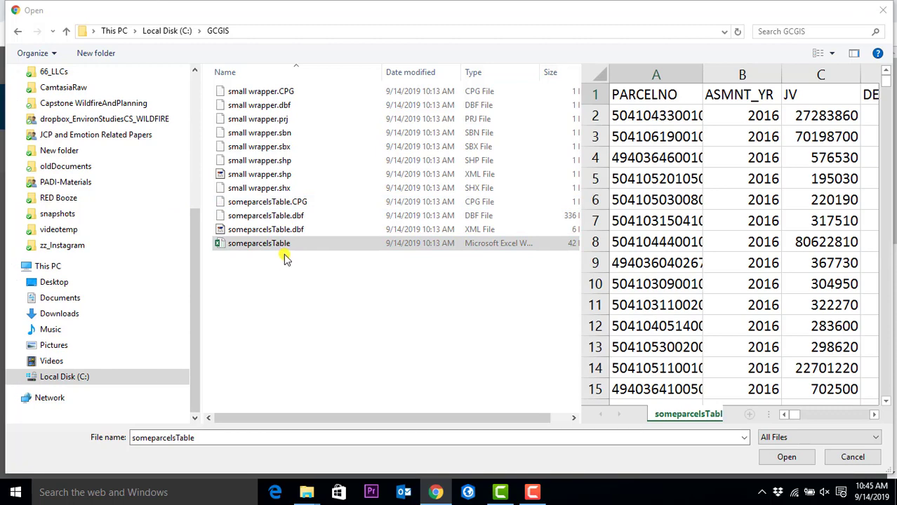
pyautogui.click(787, 457)
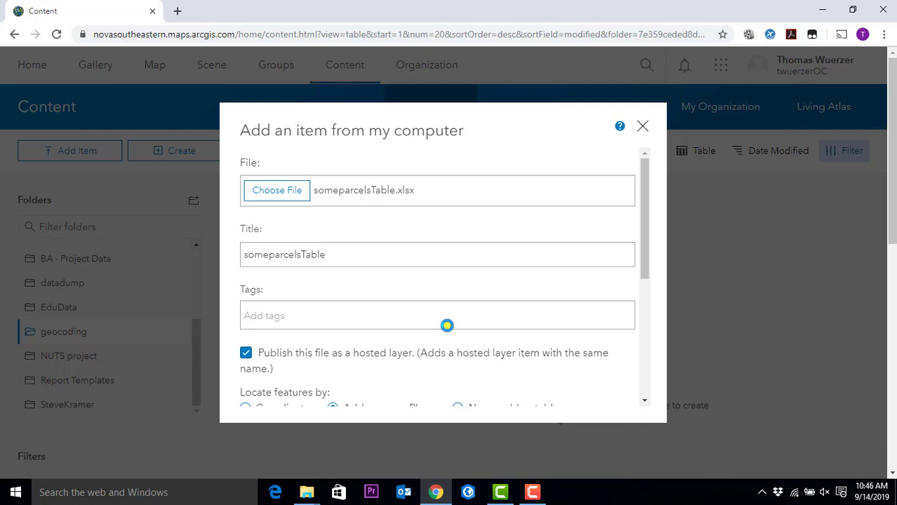
# - Append TW to the item title, making it someparcelsTableTW
pyautogui.click(535, 492)
pyautogui.click(535, 492)
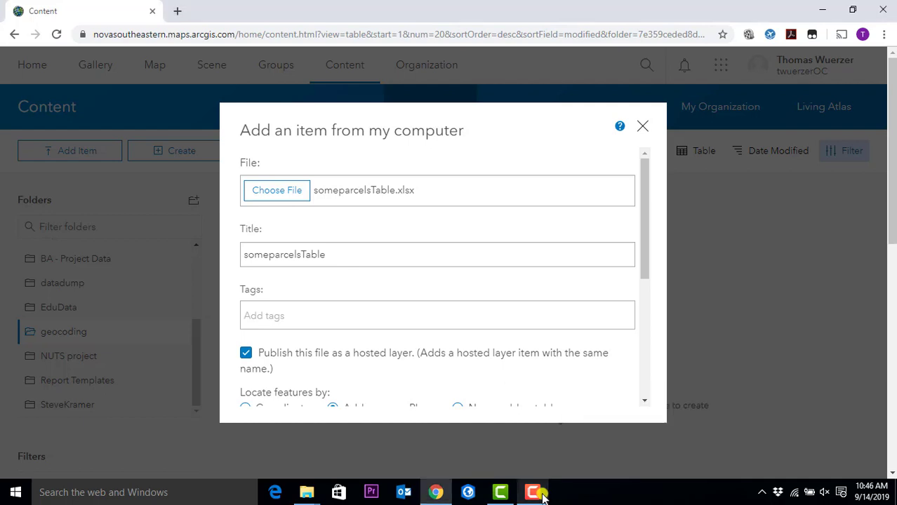
pyautogui.click(418, 254)
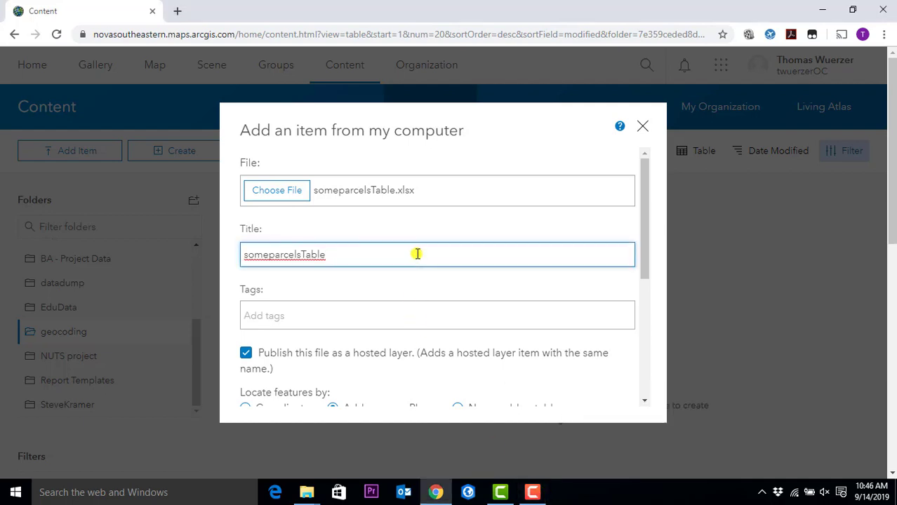
pyautogui.write('TW')
pyautogui.scroll(-1, 314, 305)
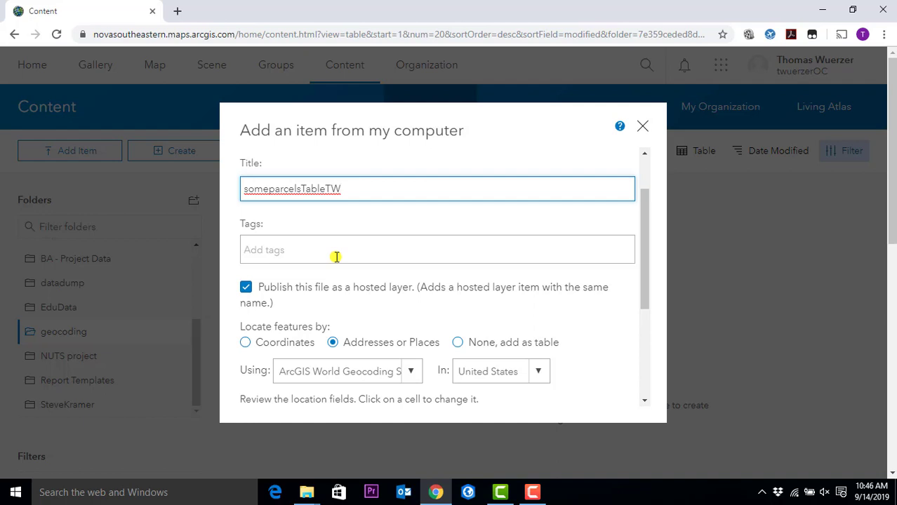
# - Add the tag 'geocoding' to the item
pyautogui.click(336, 257)
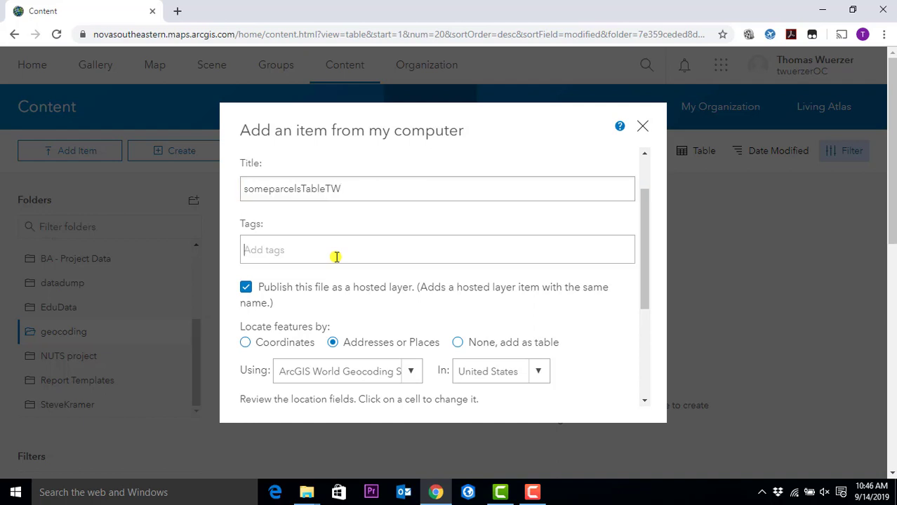
pyautogui.write('g')
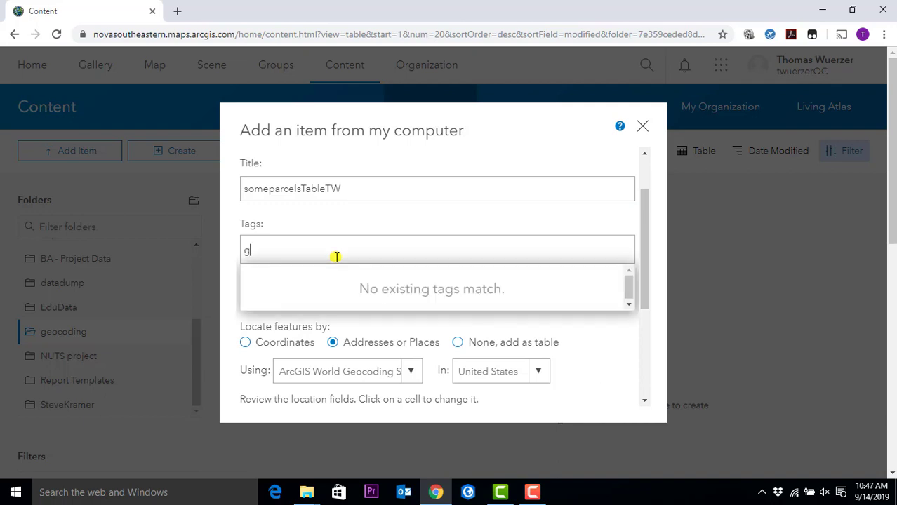
pyautogui.write('eocoding')
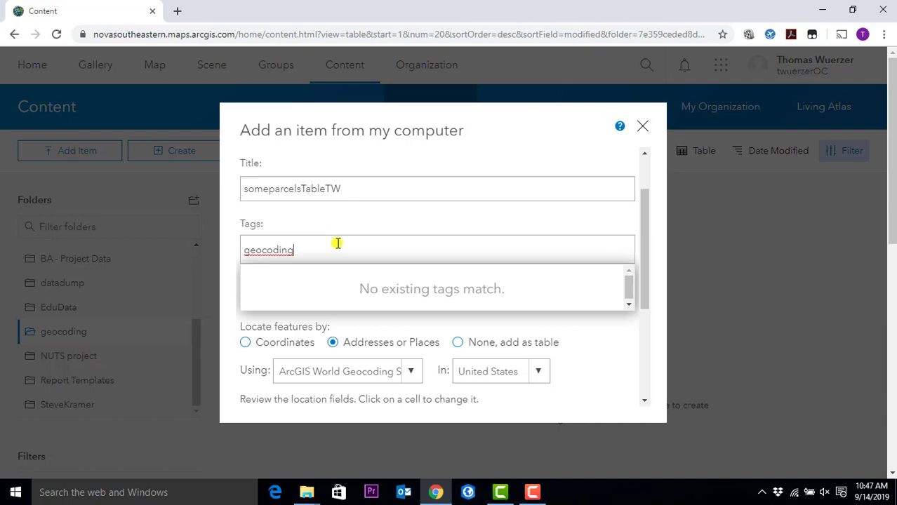
pyautogui.click(229, 246)
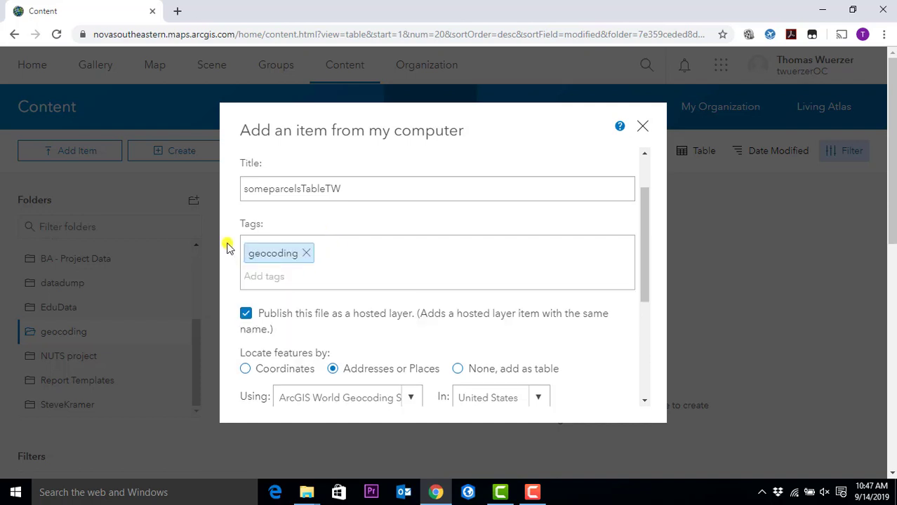
pyautogui.scroll(-1, 227, 247)
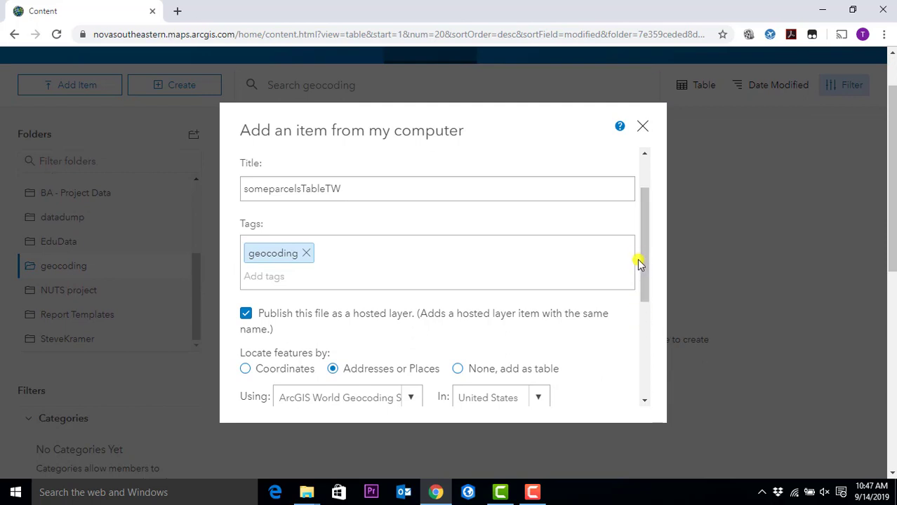
# - Scroll the location fields table down to the PHY_ADDR1 row
pyautogui.moveTo(646, 221); pyautogui.dragTo(645, 309)
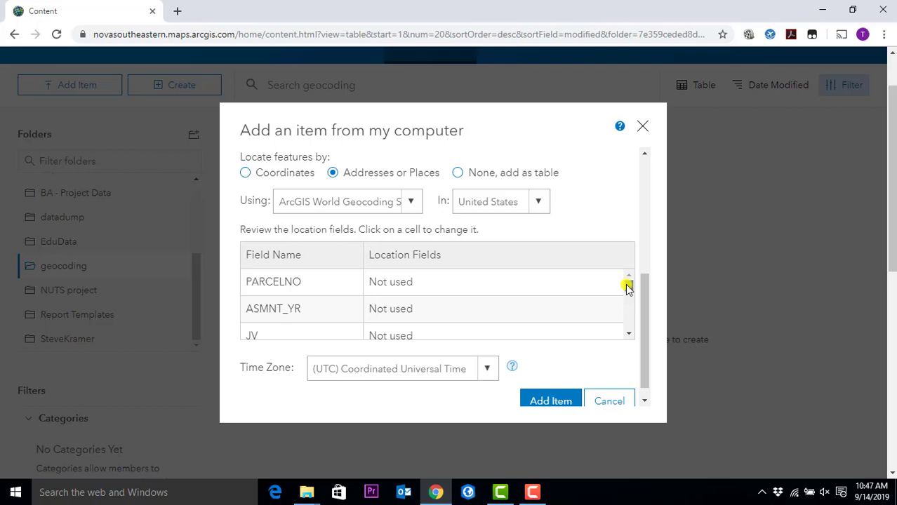
pyautogui.moveTo(627, 286); pyautogui.dragTo(628, 318)
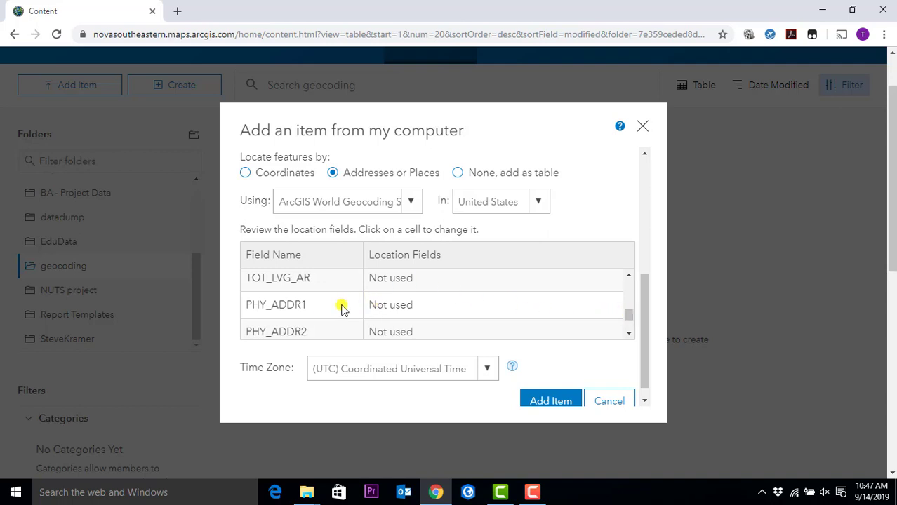
# - Map PHY_ADDR1 to the Address or Place location field
pyautogui.click(405, 314)
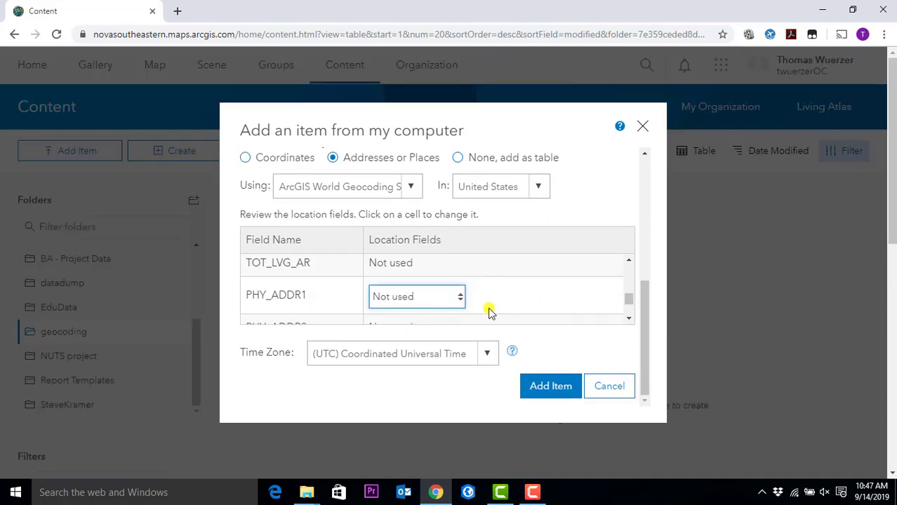
pyautogui.click(459, 300)
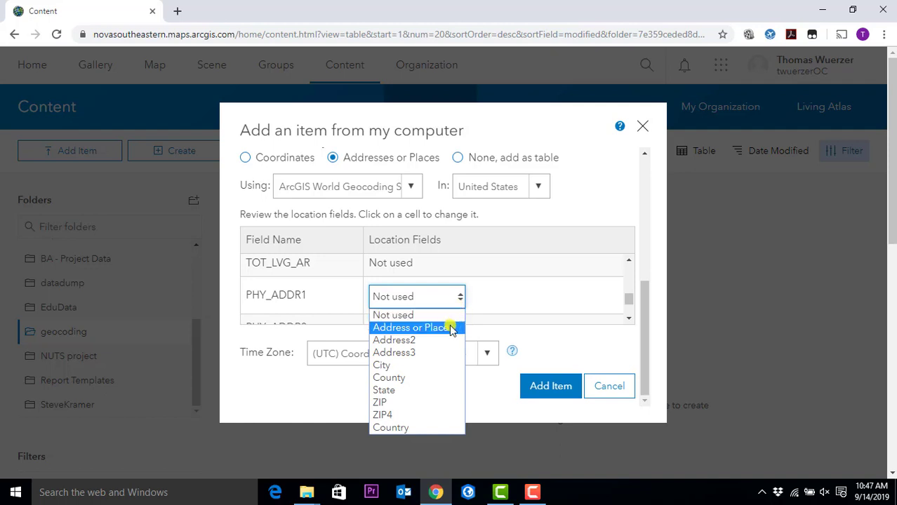
pyautogui.click(451, 328)
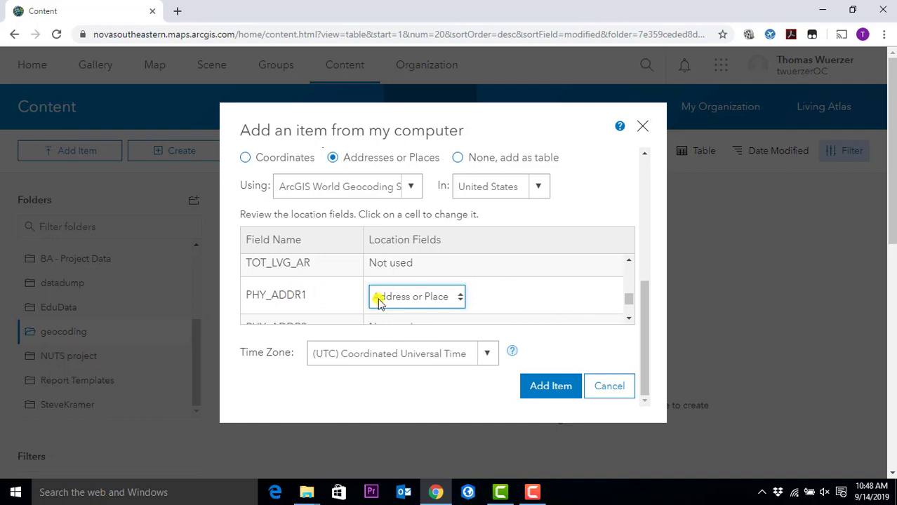
pyautogui.click(628, 321)
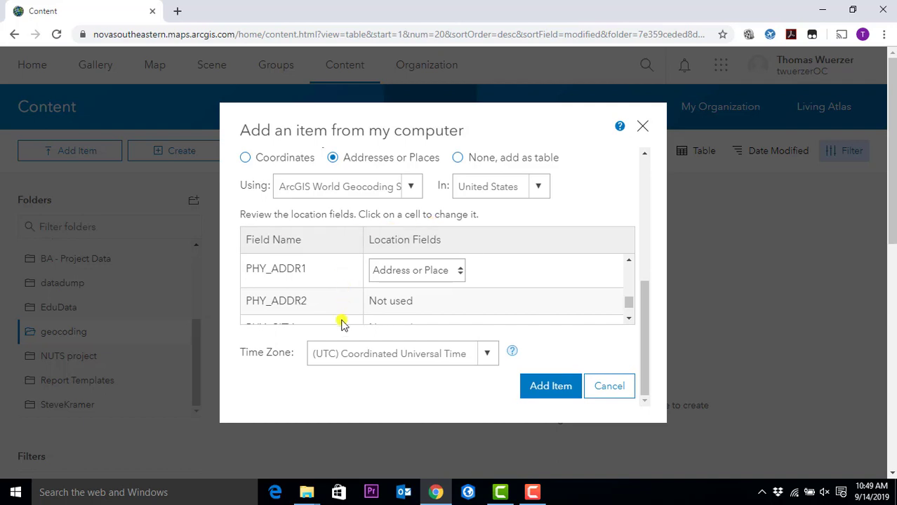
pyautogui.click(629, 318)
pyautogui.click(629, 319)
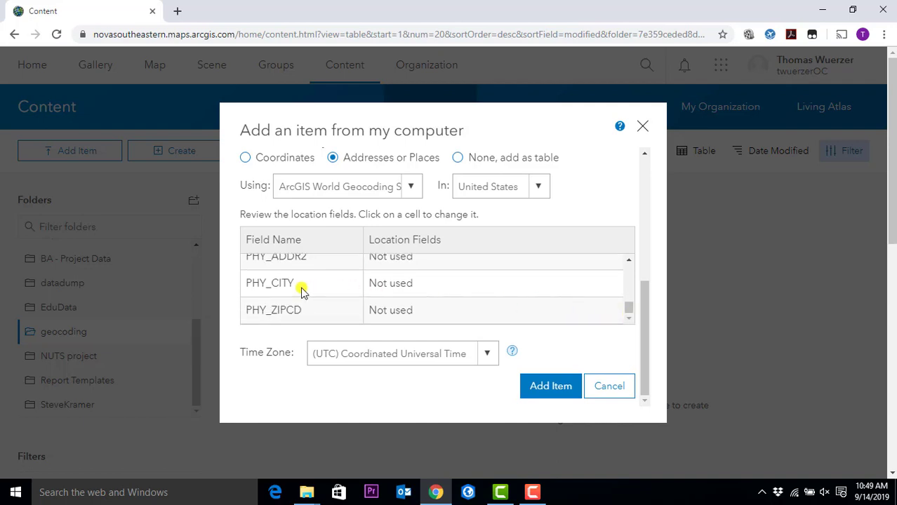
# - Map PHY_CITY to the City location field
pyautogui.click(410, 285)
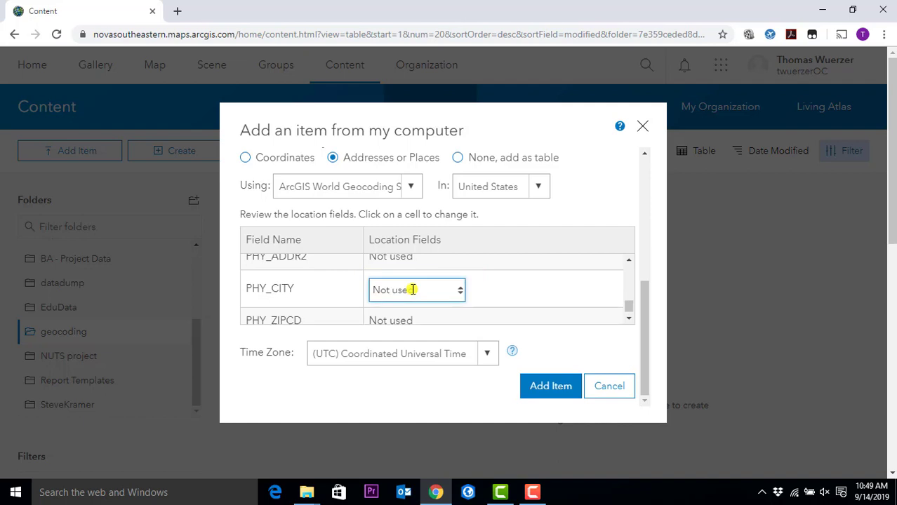
pyautogui.click(461, 295)
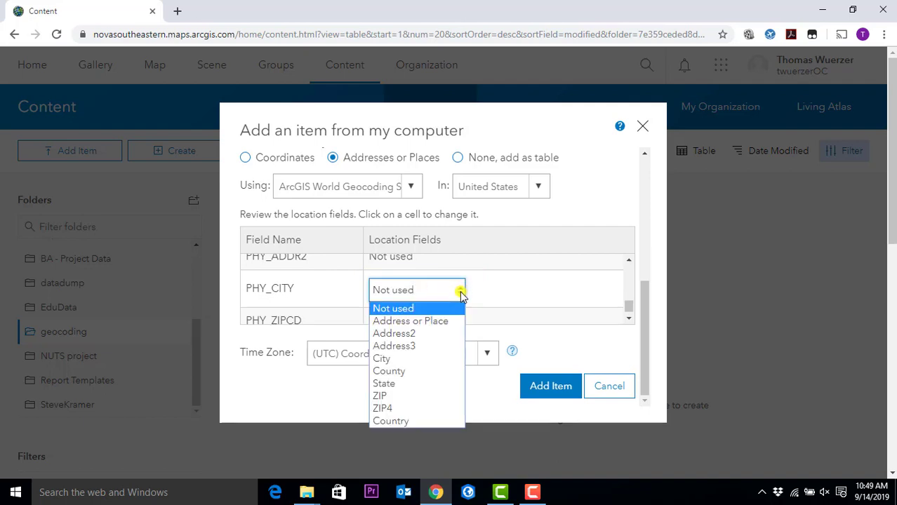
pyautogui.click(434, 361)
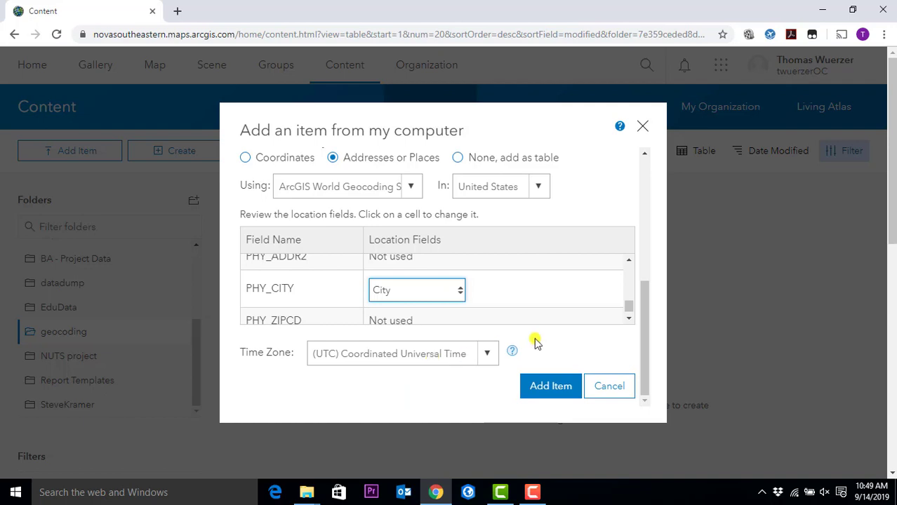
pyautogui.scroll(-1, 628, 322)
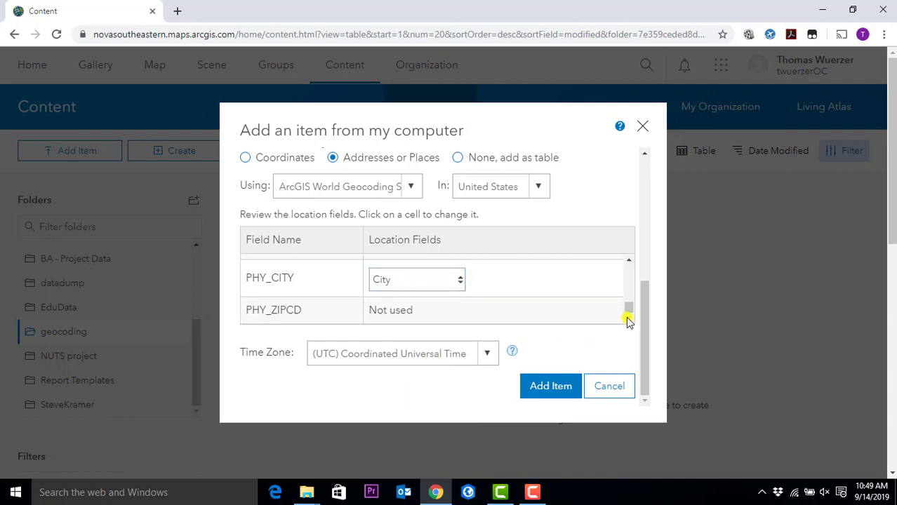
pyautogui.click(292, 312)
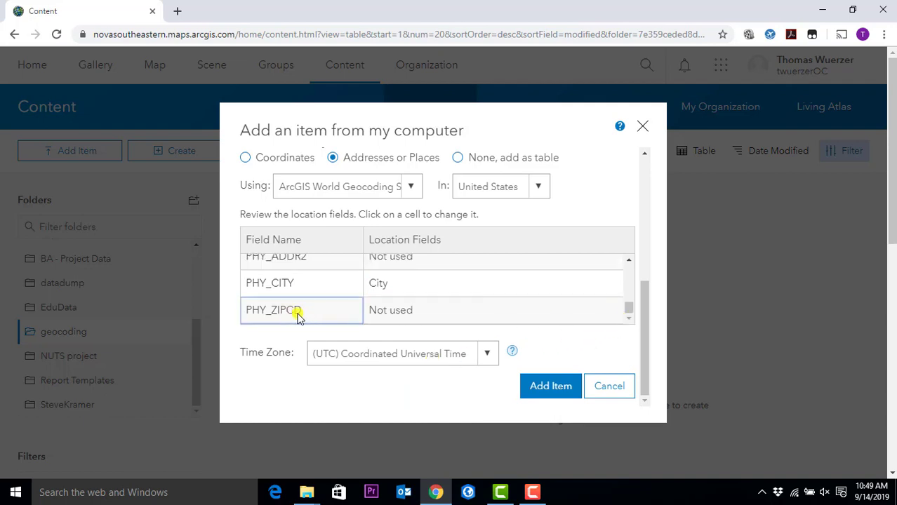
pyautogui.click(380, 313)
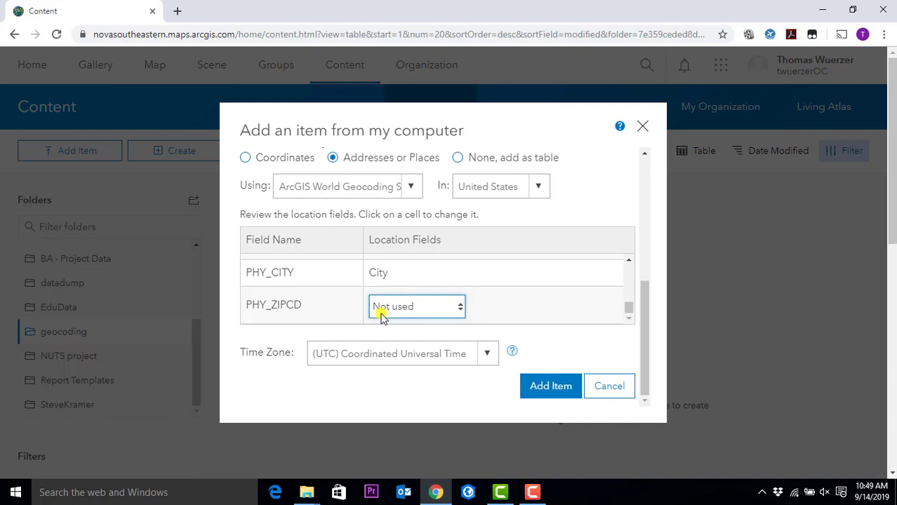
# - Open the location-field dropdown for the PHY_ZIPCD column
pyautogui.click(461, 311)
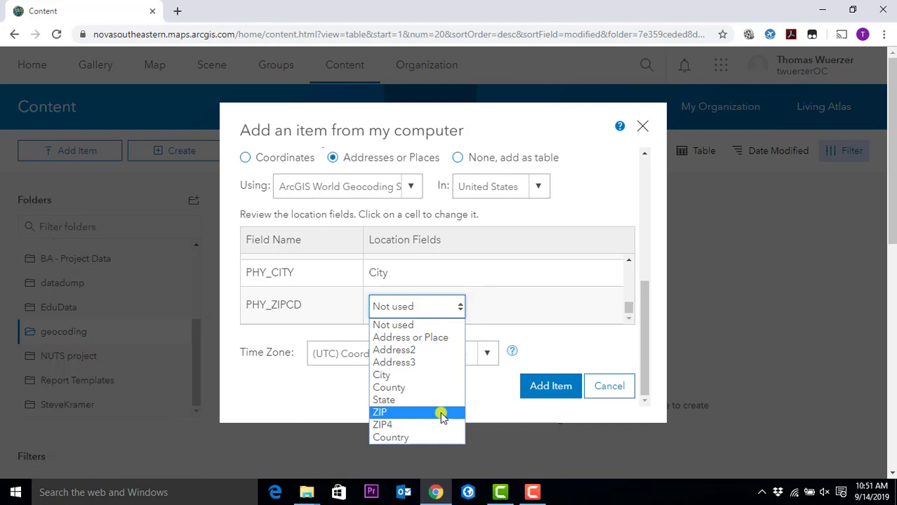
# - Choose ZIP as the location field for PHY_ZIPCD
pyautogui.click(442, 415)
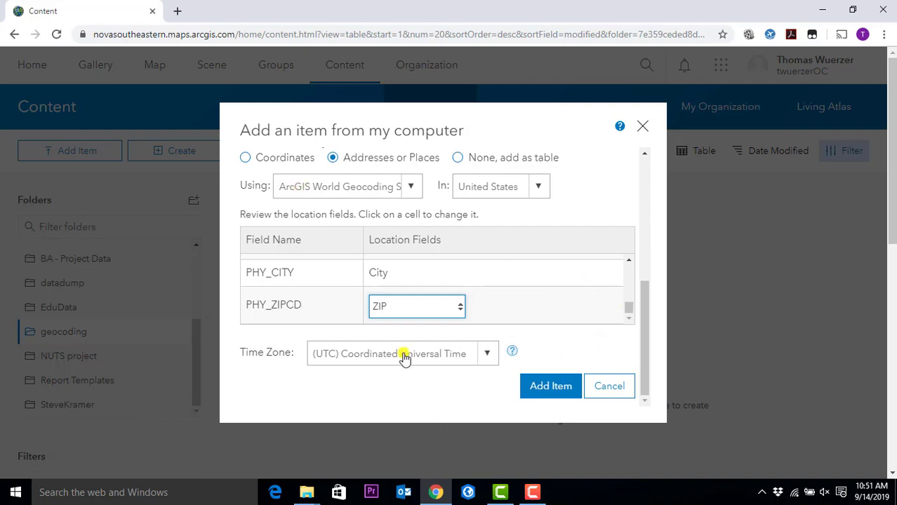
pyautogui.moveTo(646, 291); pyautogui.dragTo(652, 160)
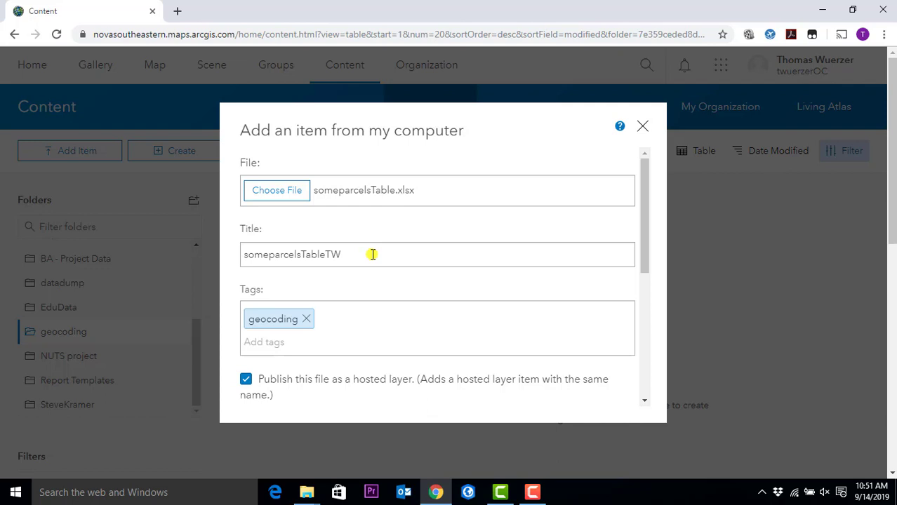
pyautogui.moveTo(643, 229); pyautogui.dragTo(641, 271)
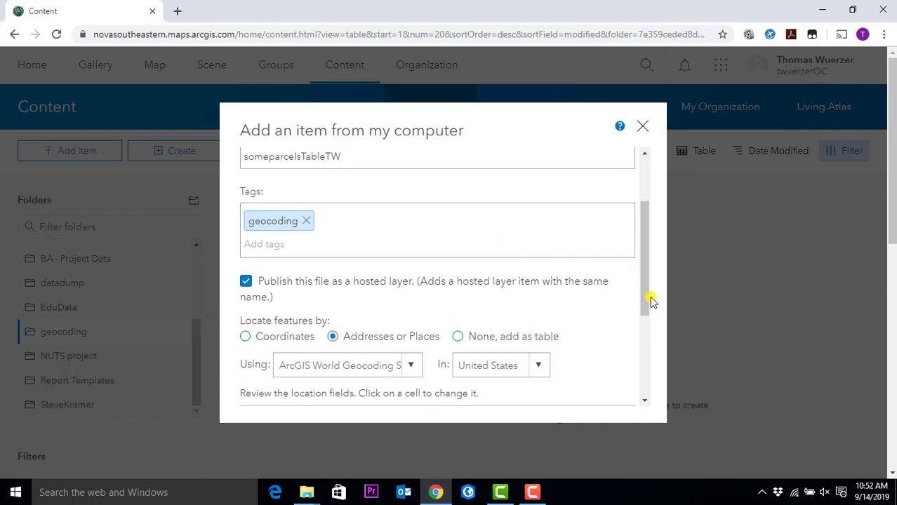
pyautogui.moveTo(647, 307); pyautogui.dragTo(643, 345)
pyautogui.moveTo(646, 280); pyautogui.dragTo(644, 306)
pyautogui.click(335, 234)
pyautogui.click(336, 233)
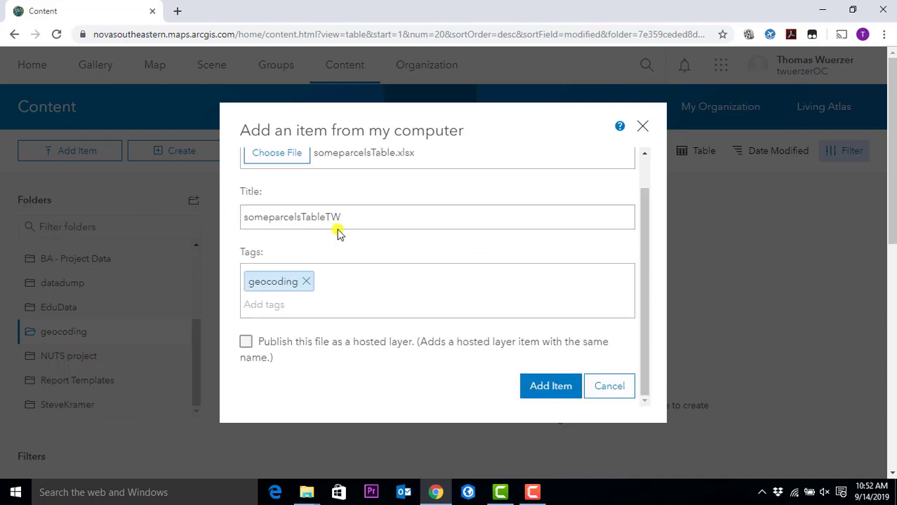
pyautogui.click(275, 357)
pyautogui.scroll(-2, 420, 336)
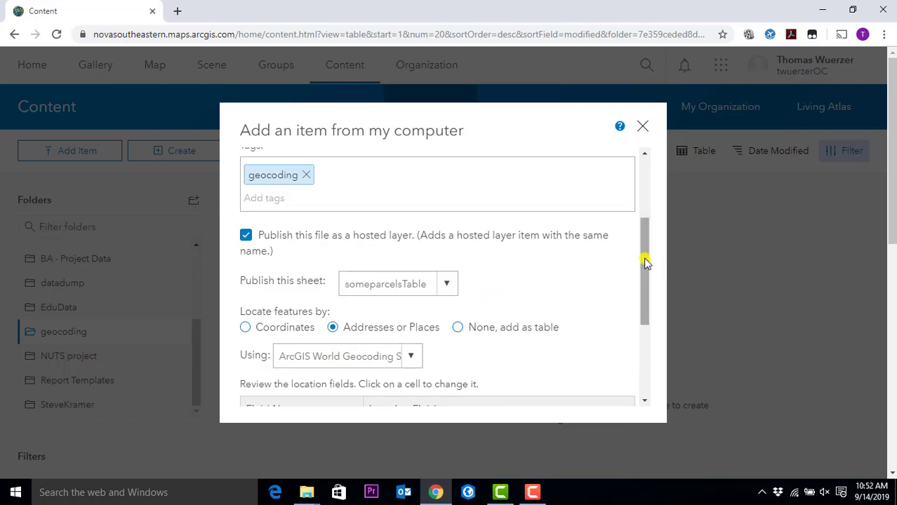
pyautogui.moveTo(646, 257); pyautogui.dragTo(641, 342)
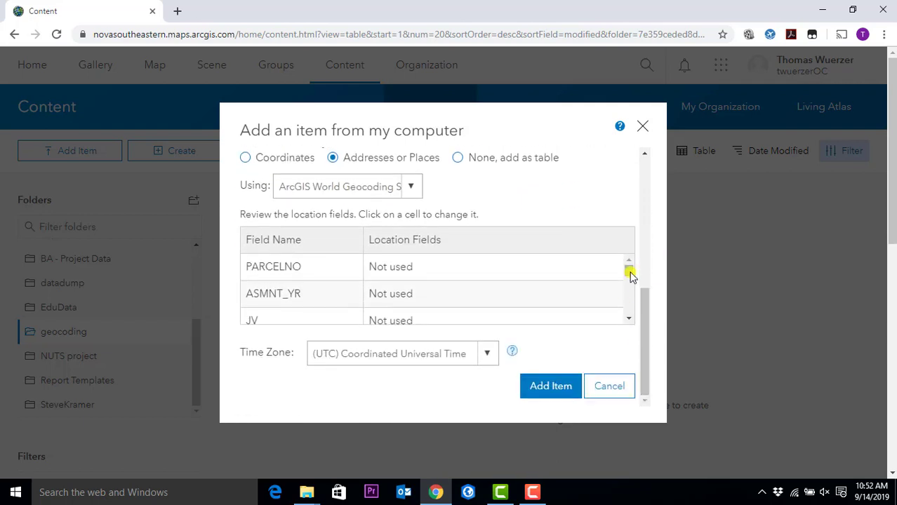
pyautogui.moveTo(629, 268); pyautogui.dragTo(628, 301)
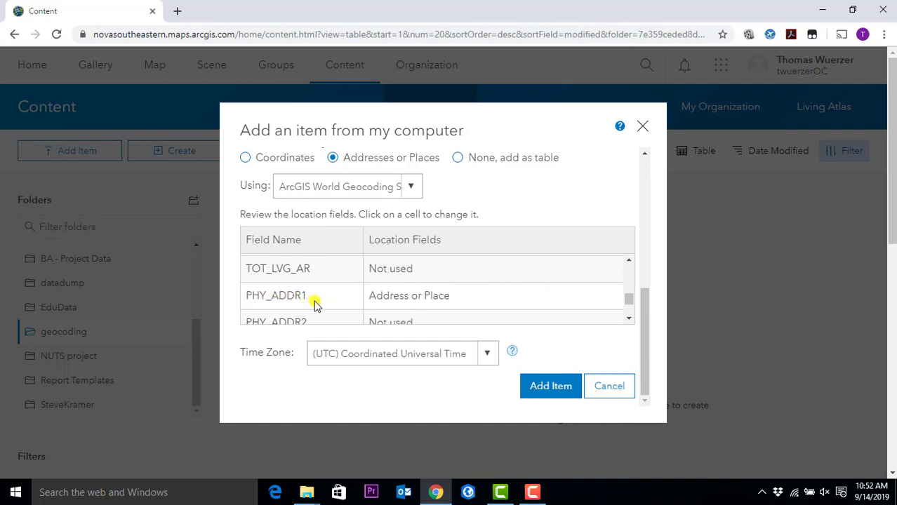
pyautogui.scroll(-2, 431, 306)
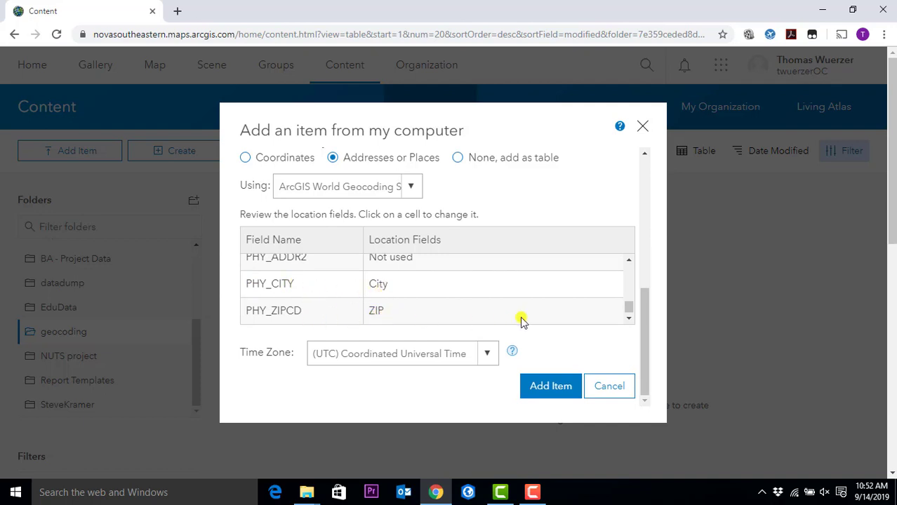
pyautogui.click(391, 314)
pyautogui.click(458, 307)
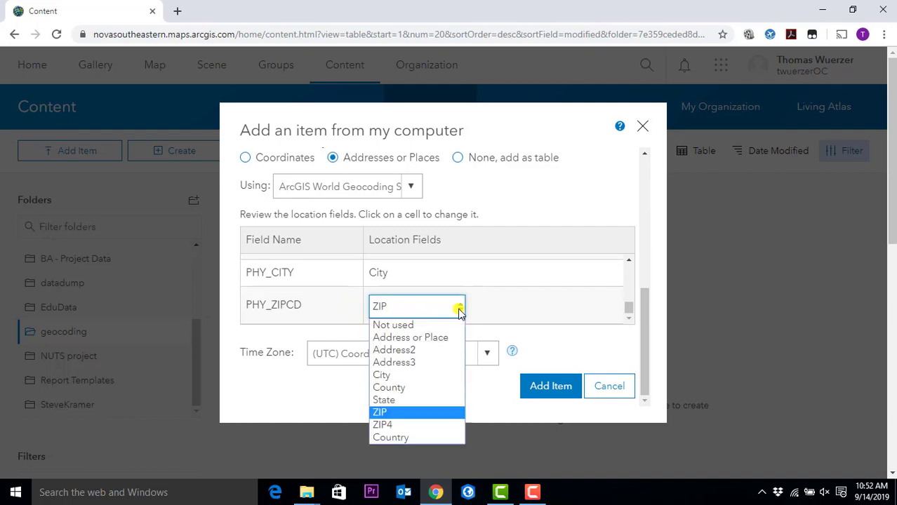
pyautogui.click(389, 413)
pyautogui.click(555, 388)
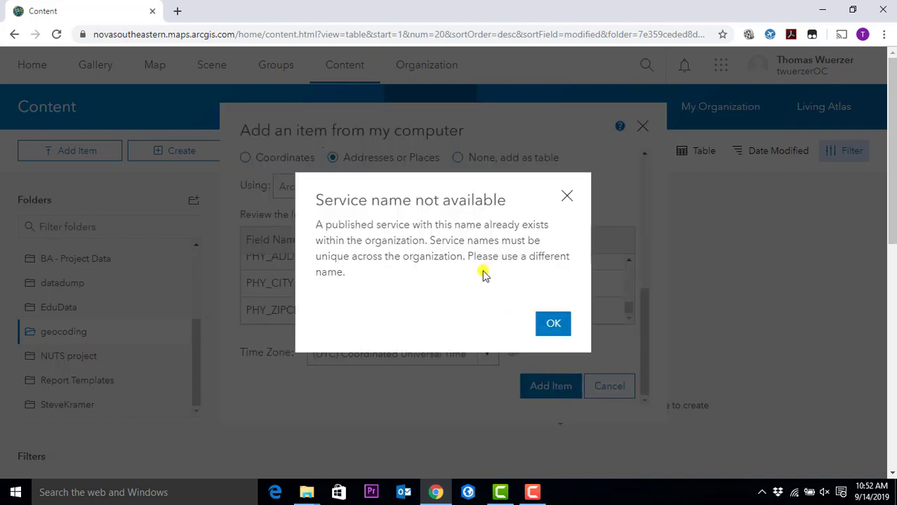
pyautogui.click(551, 323)
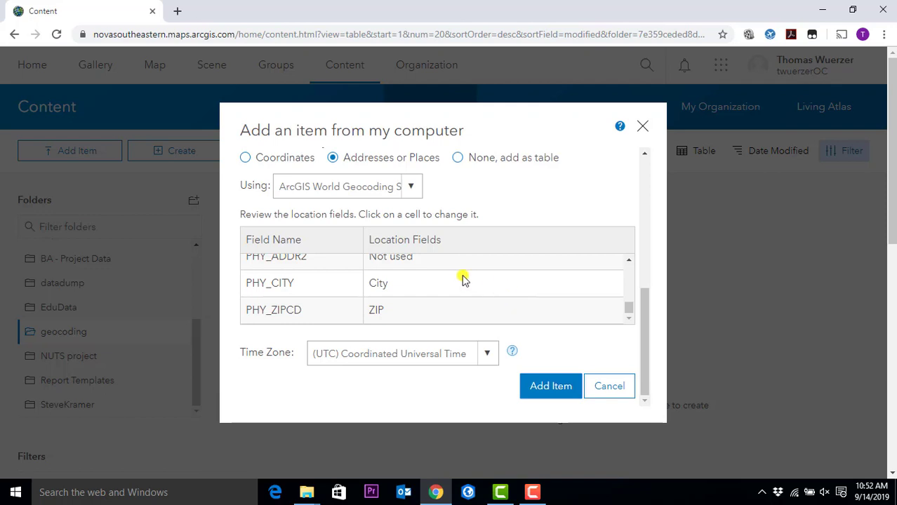
# - Keep PARCELNO's location field set to Not used
pyautogui.scroll(5, 496, 288)
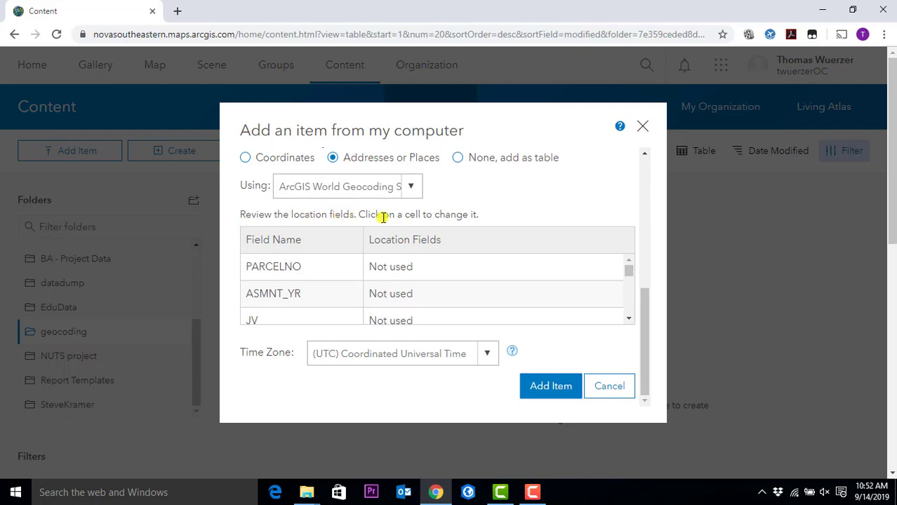
pyautogui.click(417, 268)
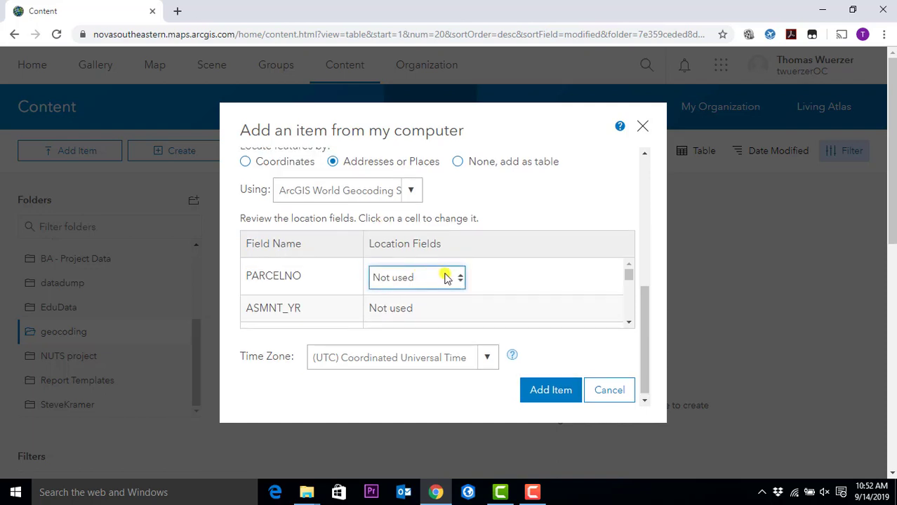
pyautogui.click(458, 279)
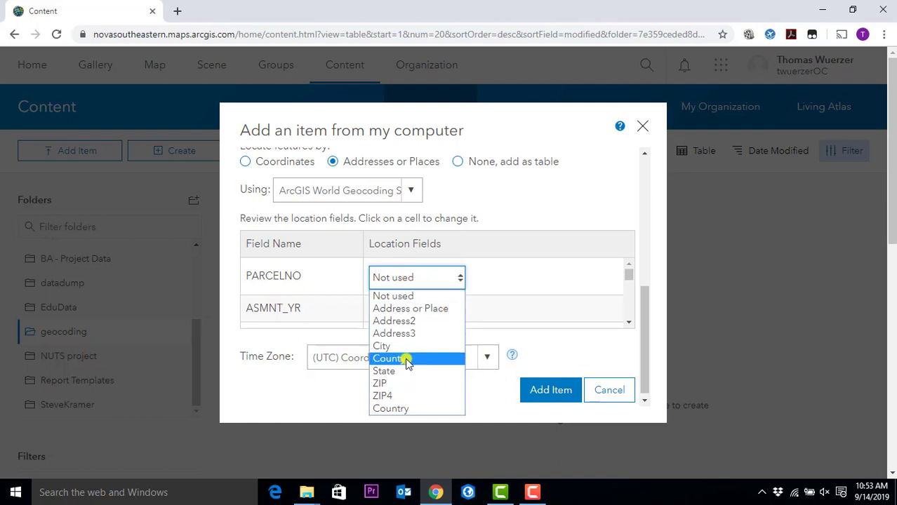
pyautogui.click(415, 298)
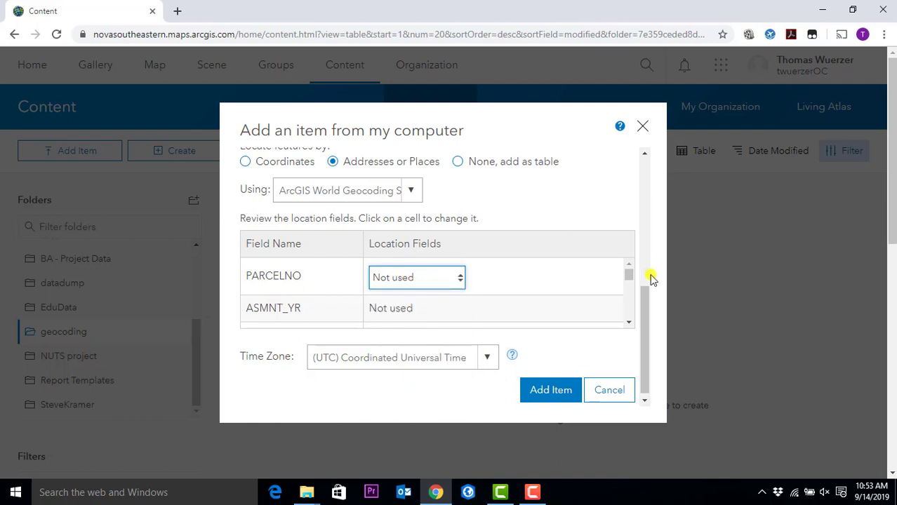
# - Append v2 to the title, making it someparcelsTableTWv2
pyautogui.moveTo(645, 300); pyautogui.dragTo(644, 153)
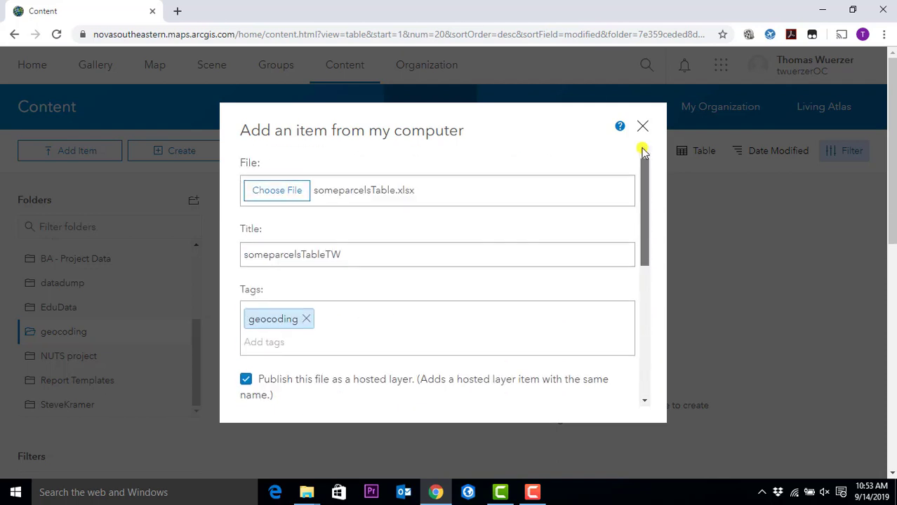
pyautogui.click(357, 257)
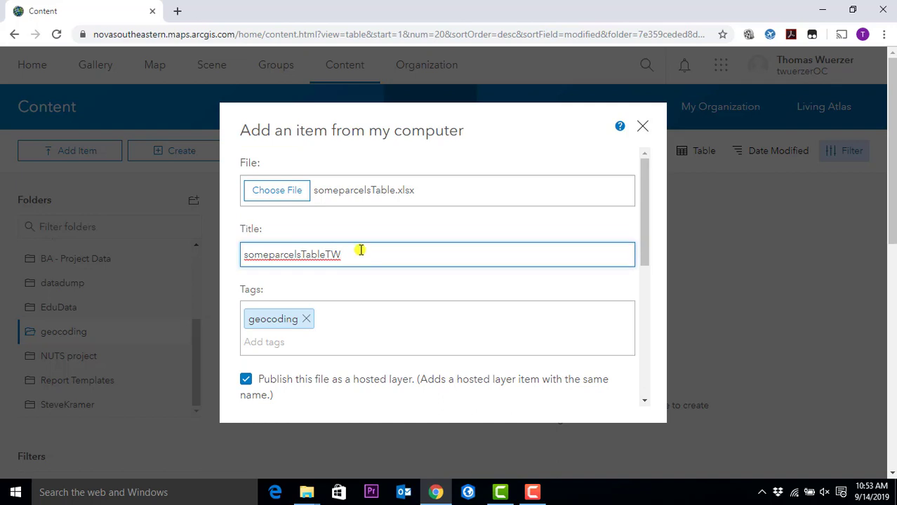
pyautogui.write('v2')
pyautogui.moveTo(649, 181); pyautogui.dragTo(653, 348)
# - Add the item as a hosted layer and decline reviewing the matched locations
pyautogui.click(567, 387)
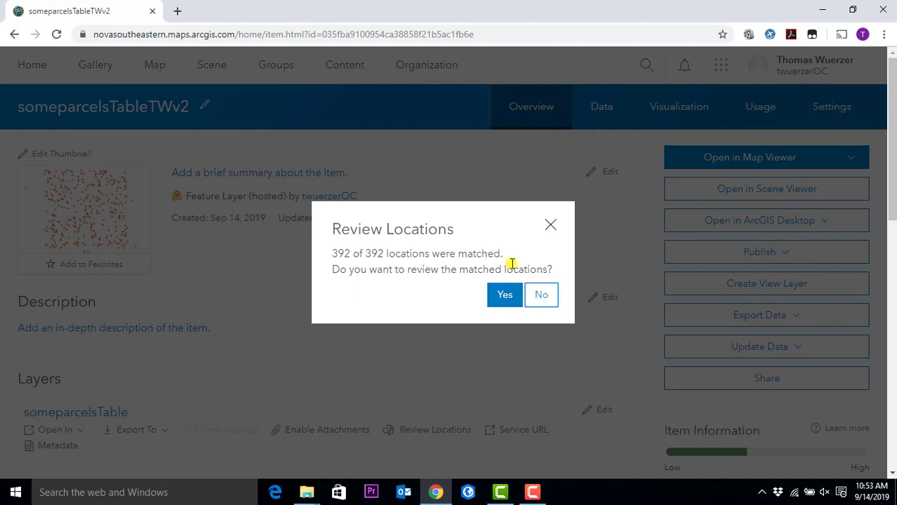
pyautogui.click(540, 303)
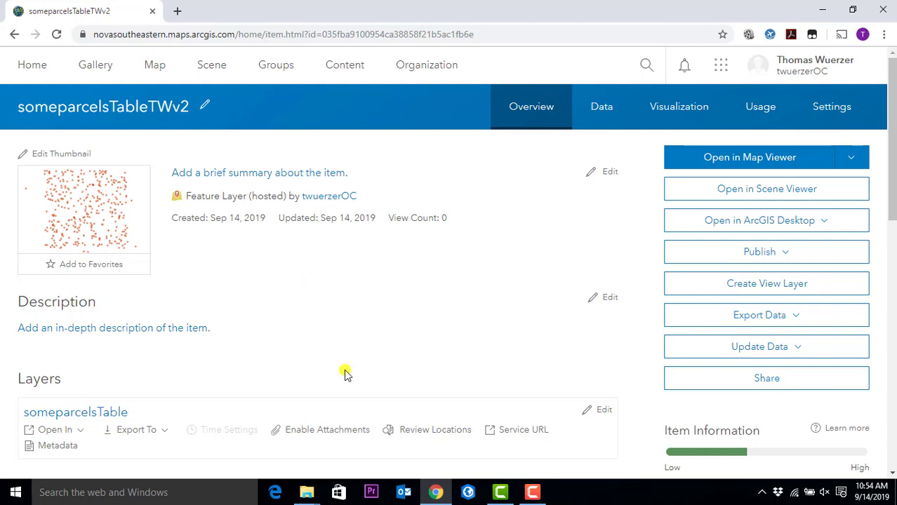
# - From My Content, open the details page of the someparcelsTableTWv2 Excel item
pyautogui.click(333, 63)
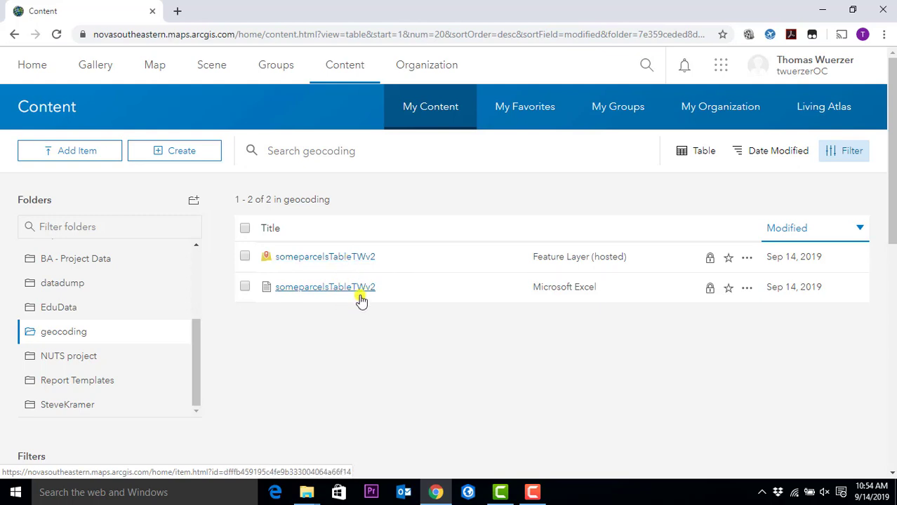
pyautogui.click(344, 288)
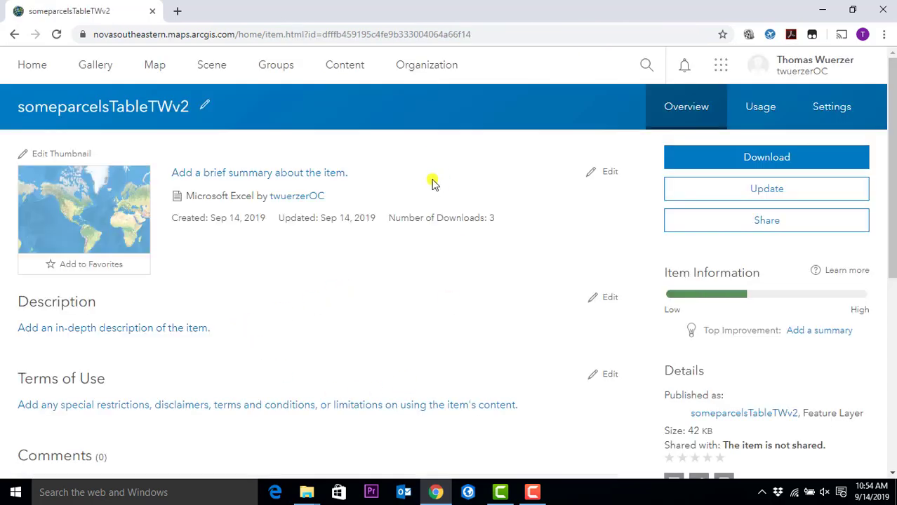
pyautogui.scroll(-4, 427, 279)
pyautogui.scroll(4, 420, 274)
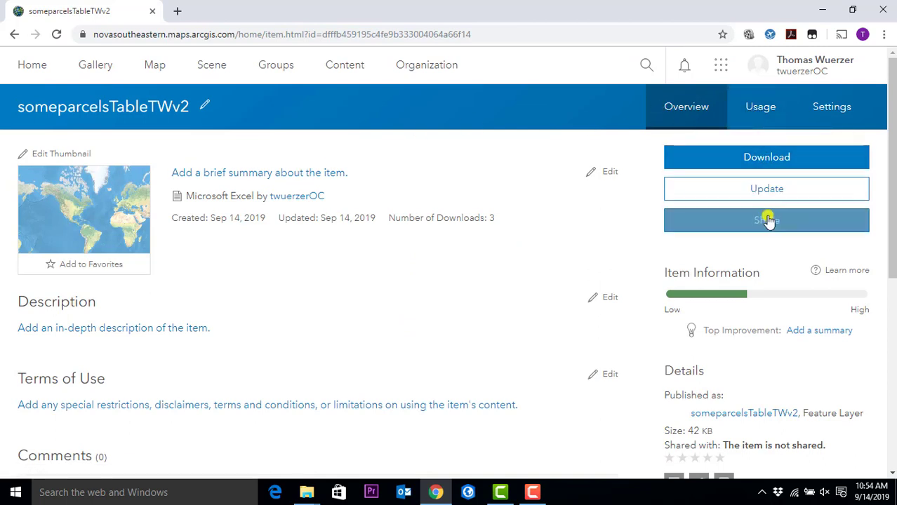
# - Open the someparcelsTable spreadsheet from the GCGIS folder in Excel
pyautogui.click(307, 494)
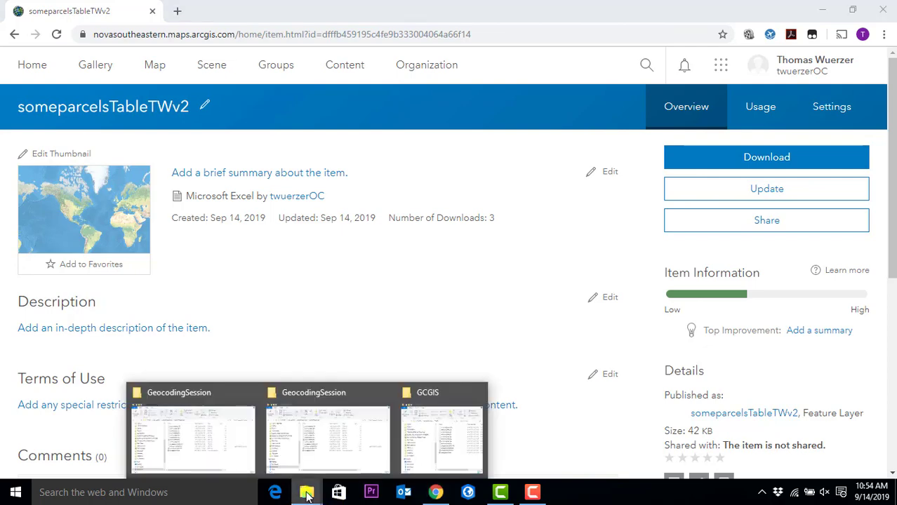
pyautogui.click(437, 442)
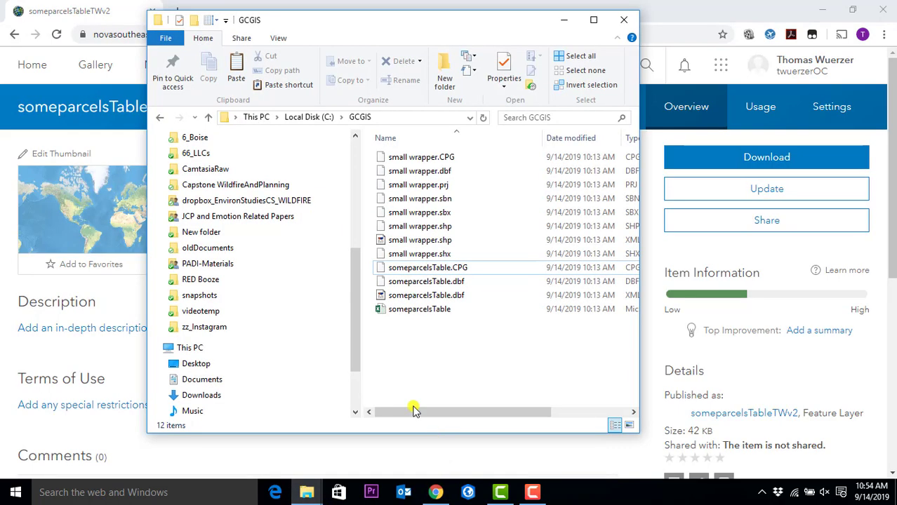
pyautogui.doubleClick(429, 313)
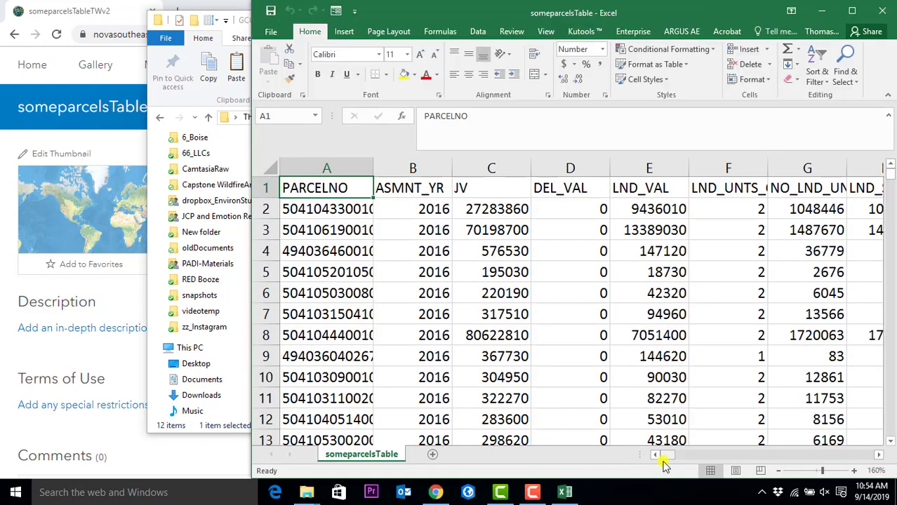
# - Check the NW 73 AVE address in row 37, then close the workbook
pyautogui.moveTo(663, 456); pyautogui.dragTo(747, 432)
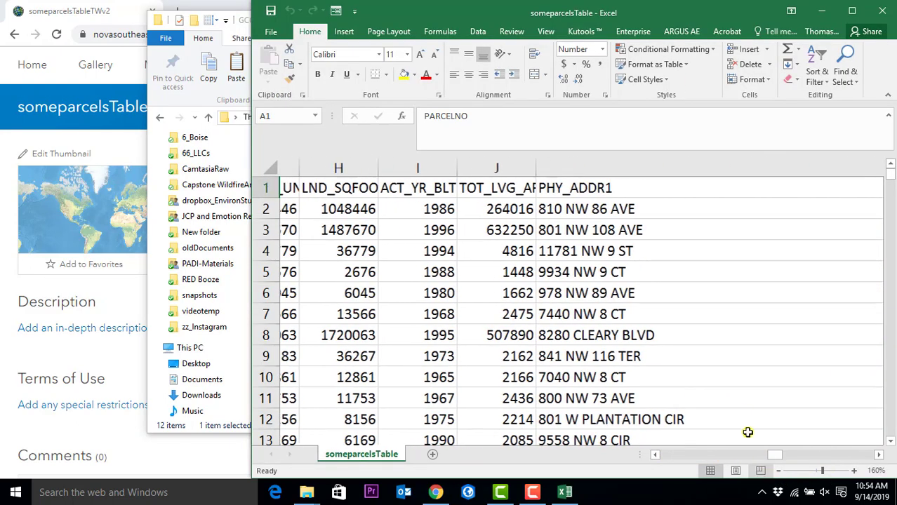
pyautogui.scroll(-11, 550, 377)
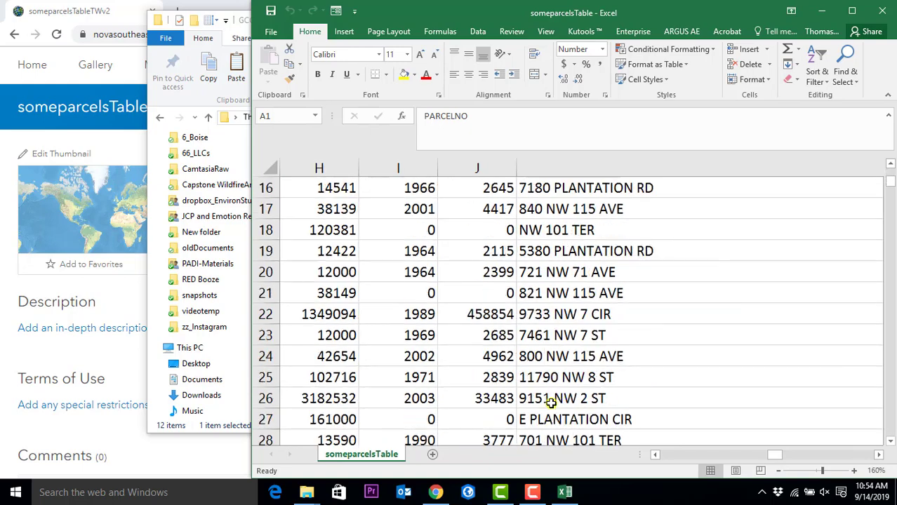
pyautogui.click(551, 252)
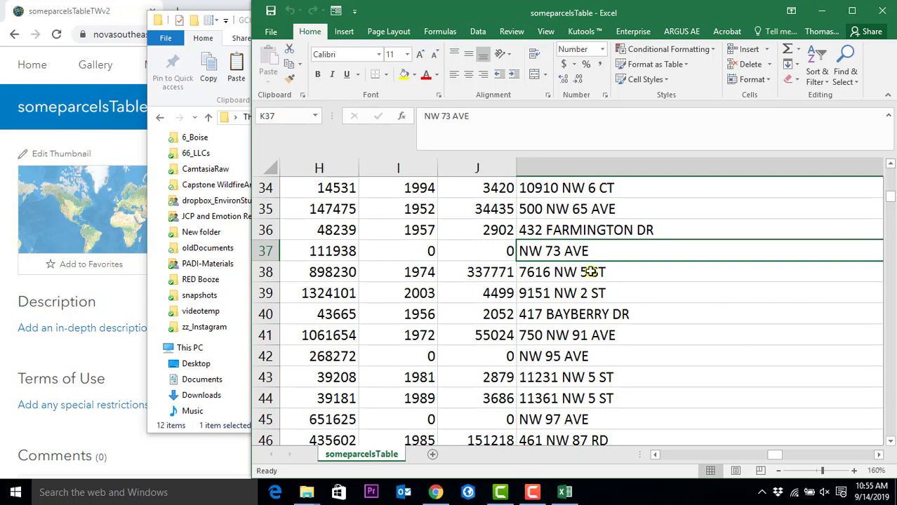
pyautogui.click(882, 11)
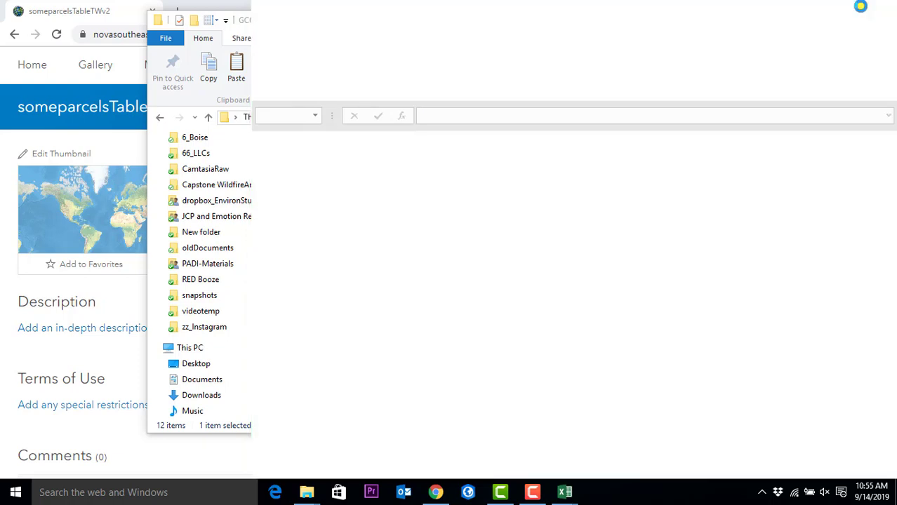
# - Back in the browser, go to the hosted someparcelsTableTWv2 feature layer's item page
pyautogui.click(115, 8)
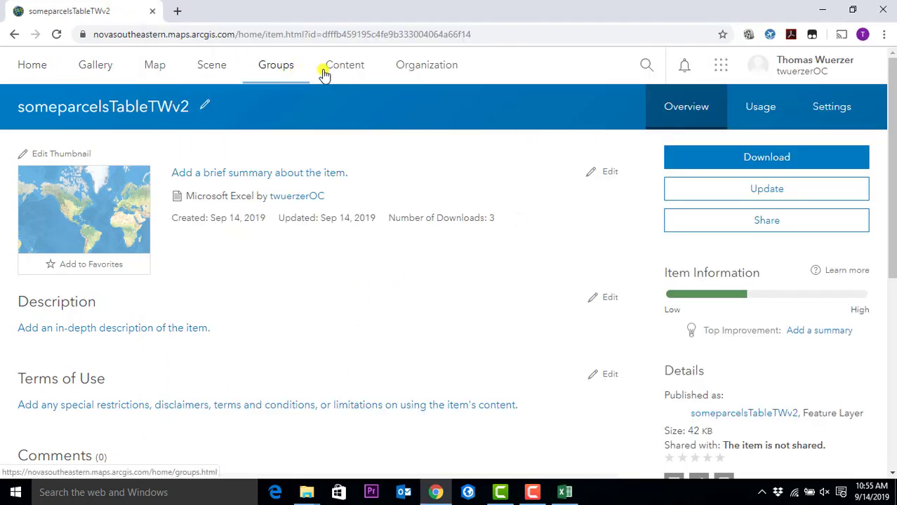
pyautogui.click(345, 67)
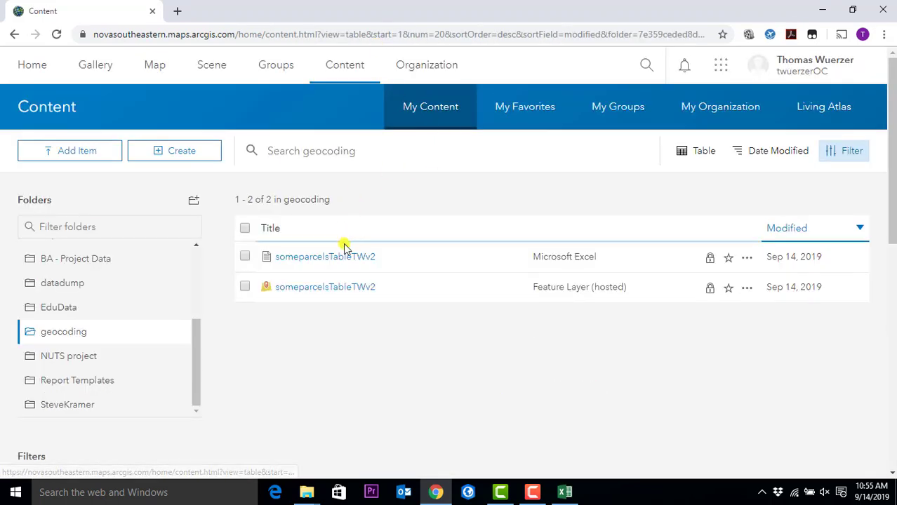
pyautogui.click(344, 256)
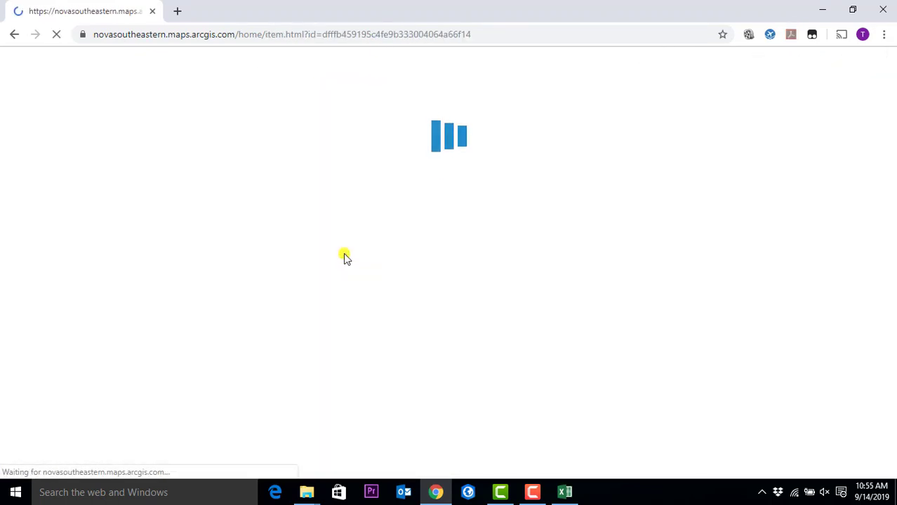
pyautogui.click(14, 35)
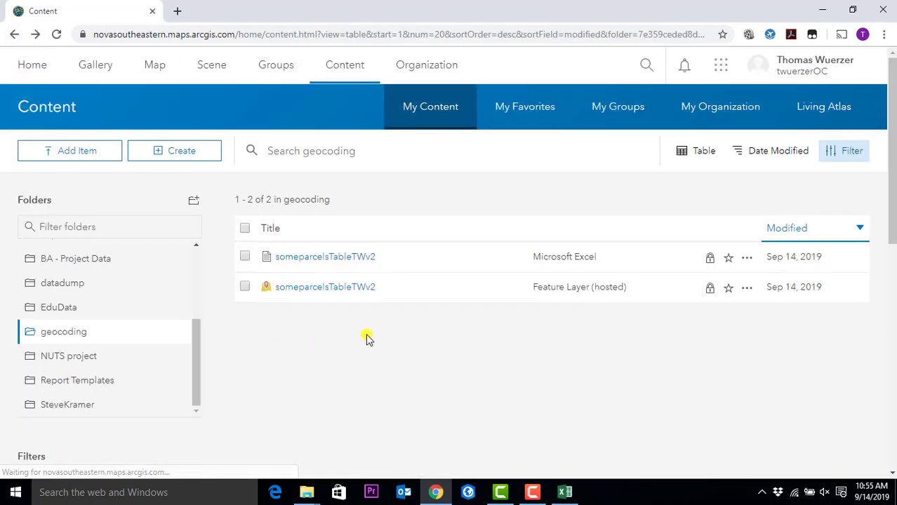
pyautogui.click(327, 294)
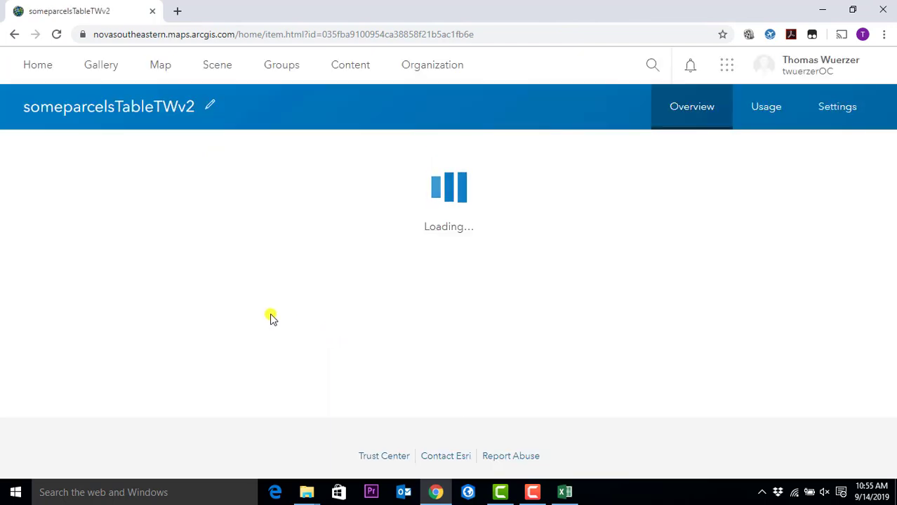
pyautogui.moveTo(65, 218)
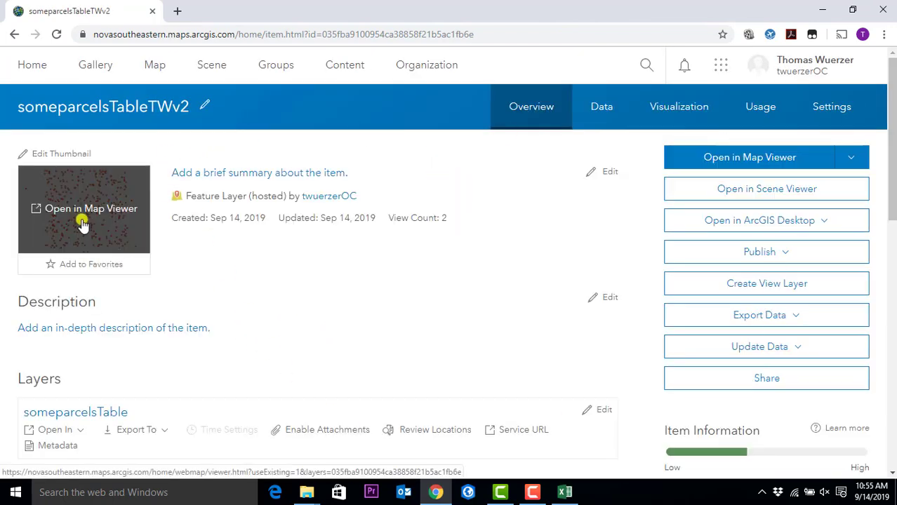
# - Open the someparcelsTableTWv2 layer in Map Viewer and zoom to the parcel points
pyautogui.click(83, 225)
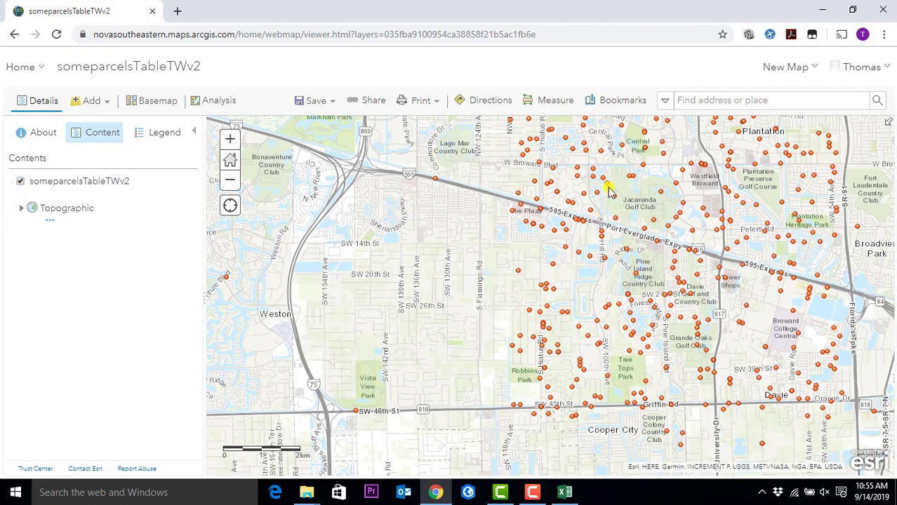
pyautogui.moveTo(599, 220); pyautogui.dragTo(452, 258)
pyautogui.scroll(-4, 455, 246)
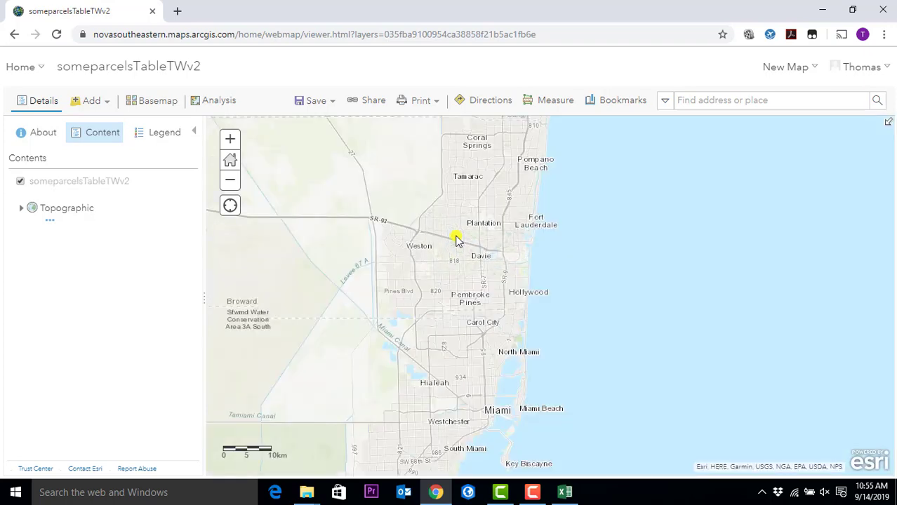
pyautogui.scroll(2, 456, 240)
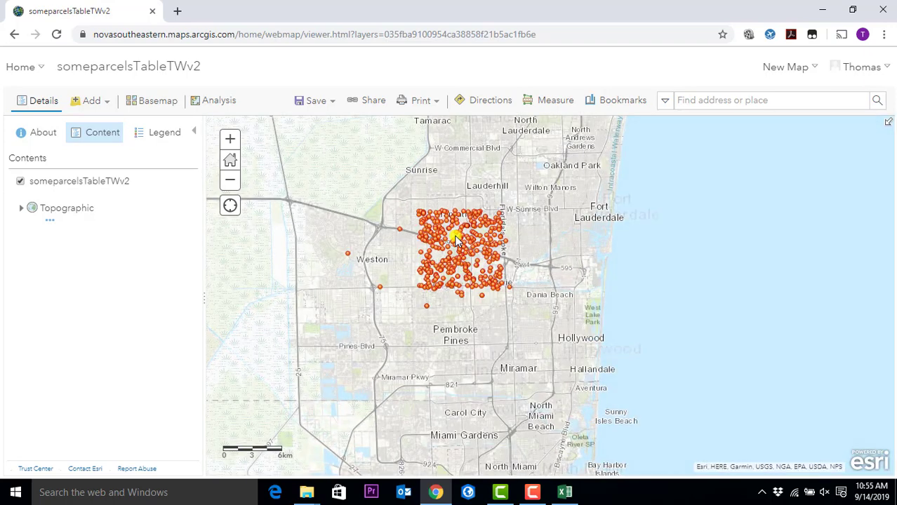
pyautogui.scroll(2, 453, 234)
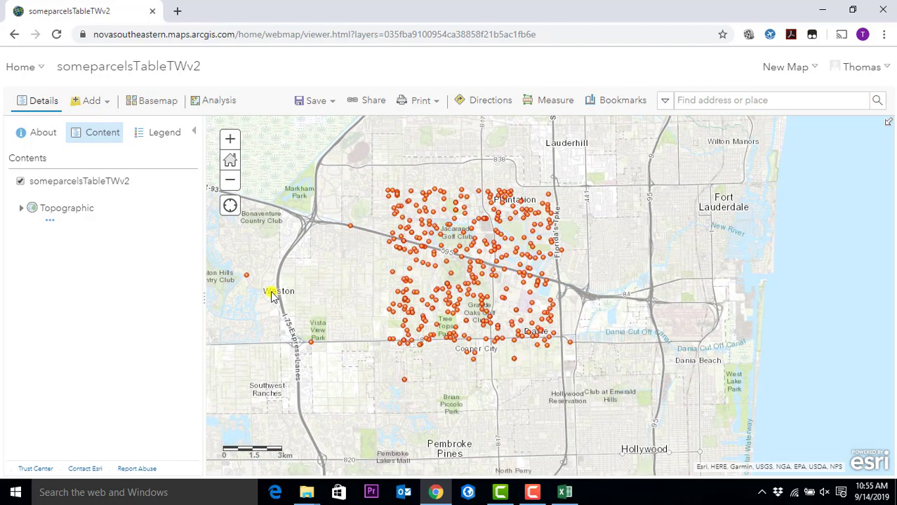
# - View one parcel point's attribute popup, then close it
pyautogui.click(350, 226)
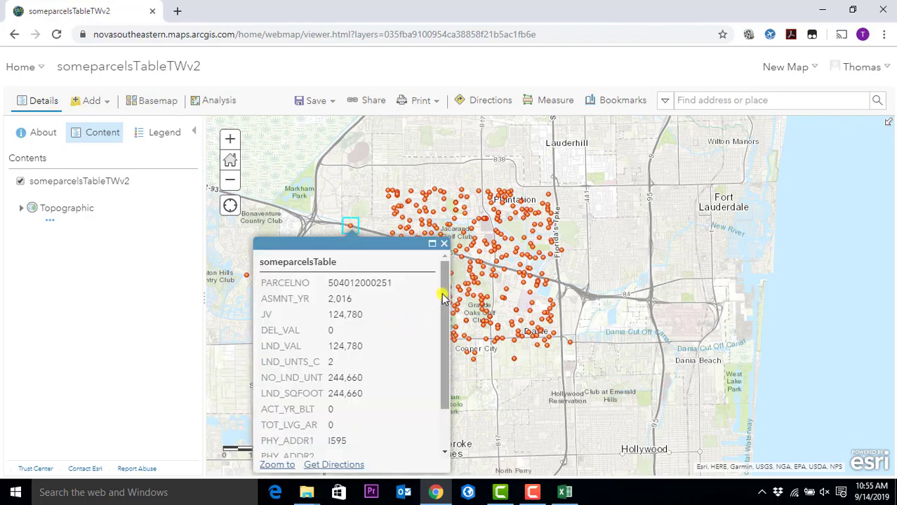
pyautogui.moveTo(443, 298); pyautogui.dragTo(434, 394)
pyautogui.moveTo(448, 350); pyautogui.dragTo(449, 375)
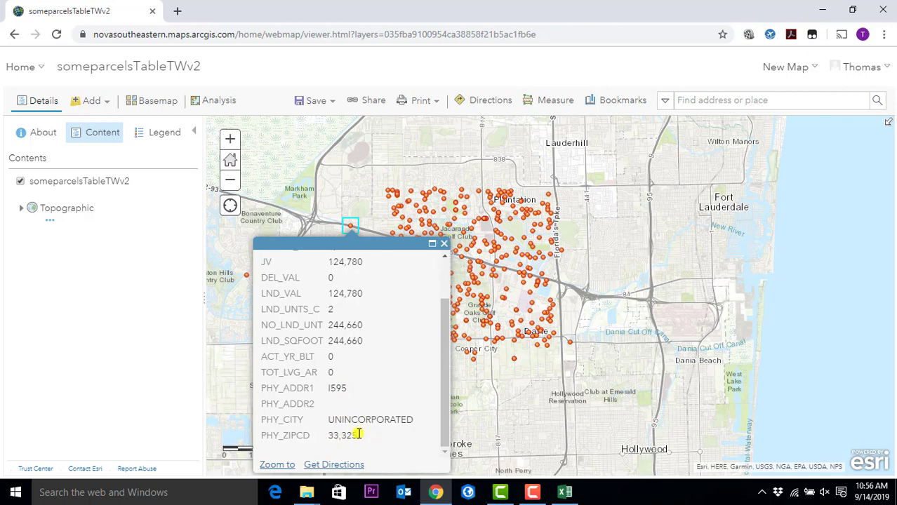
pyautogui.click(440, 246)
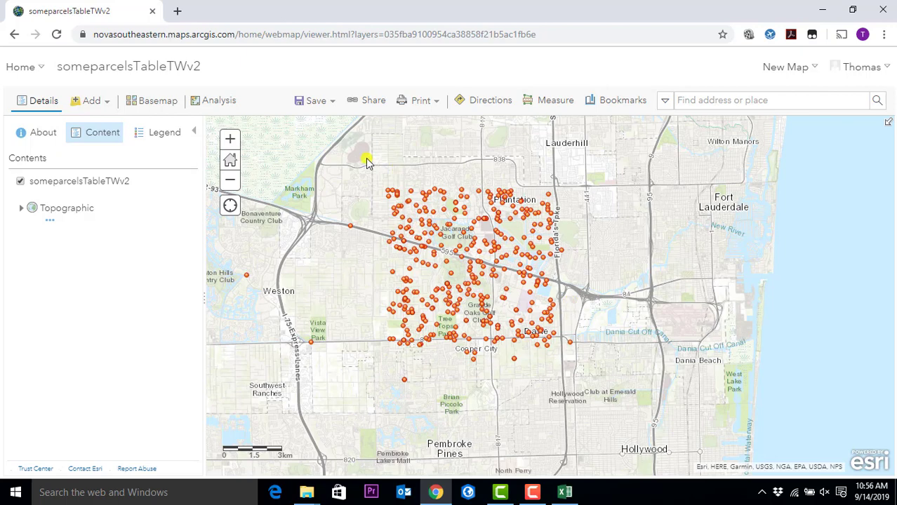
# - Return to My Content's geocoding folder and bring up the Add Item options
pyautogui.click(109, 107)
pyautogui.click(44, 69)
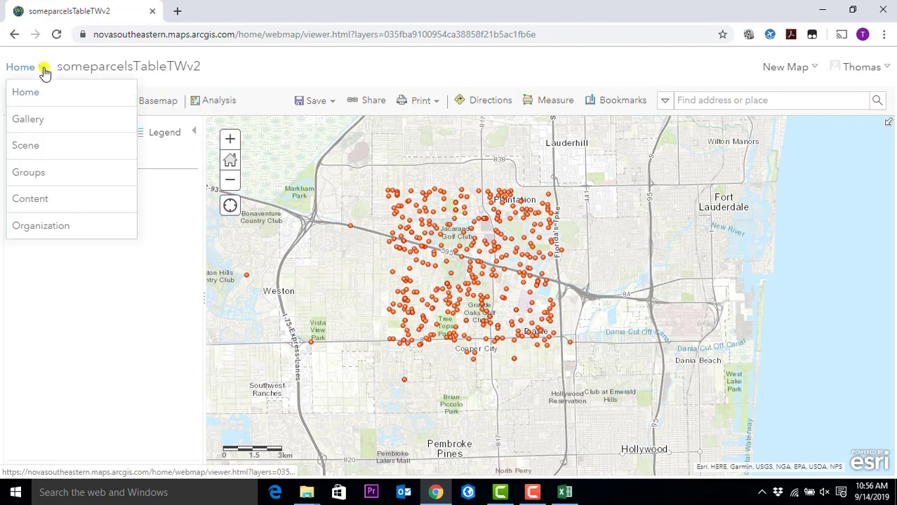
pyautogui.click(41, 202)
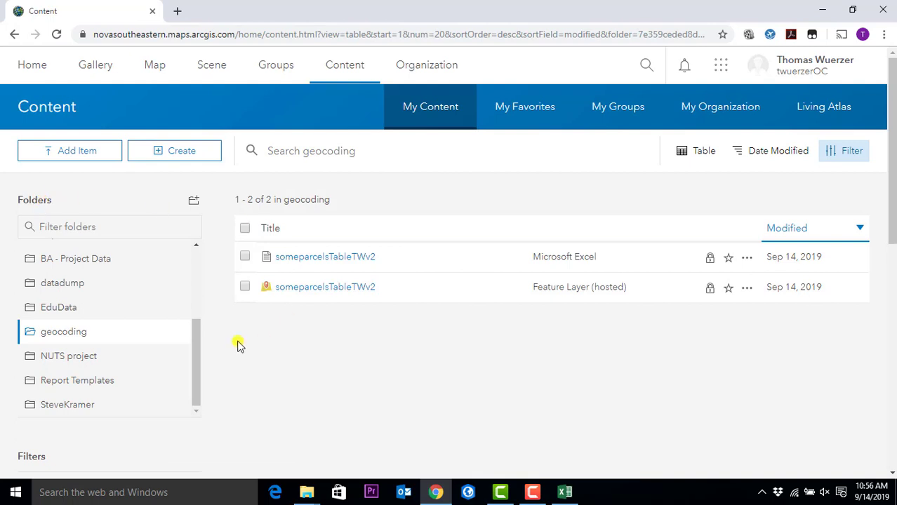
pyautogui.click(74, 152)
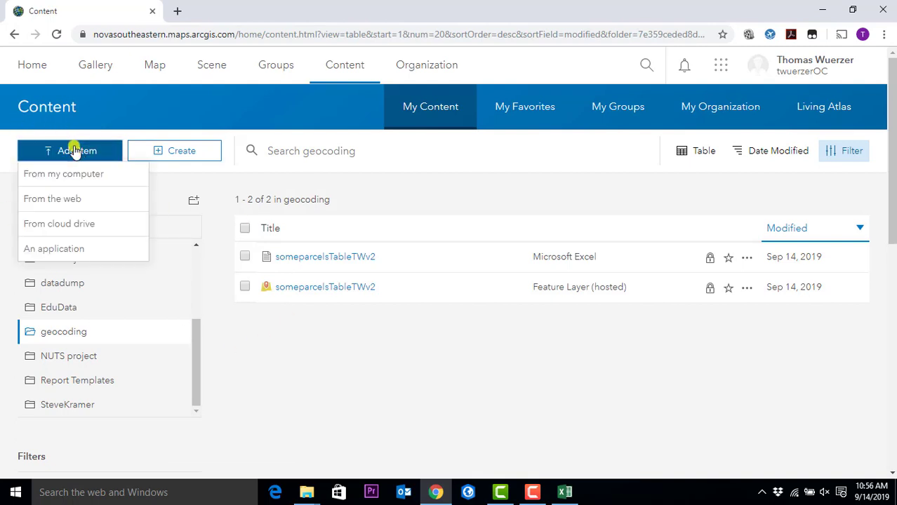
# - Start adding an item from the computer, browse the small wrapper files, then cancel the file picker
pyautogui.click(82, 177)
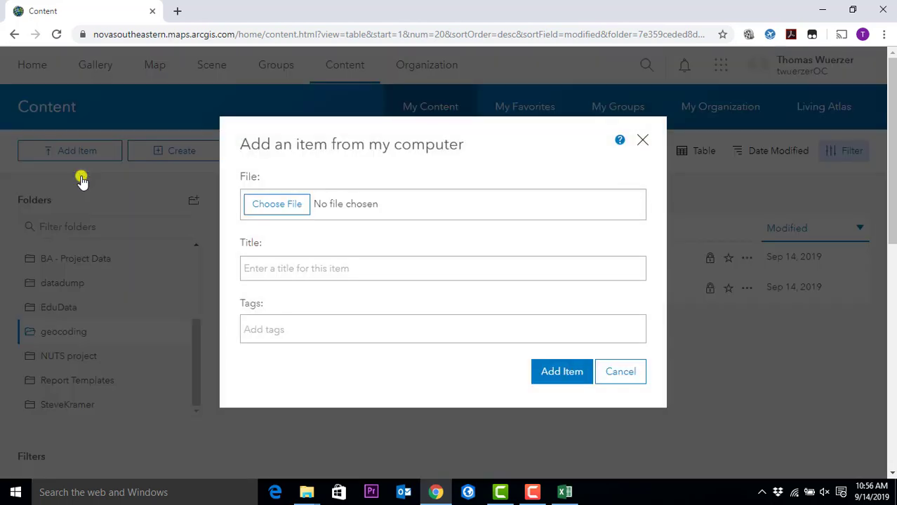
pyautogui.click(293, 209)
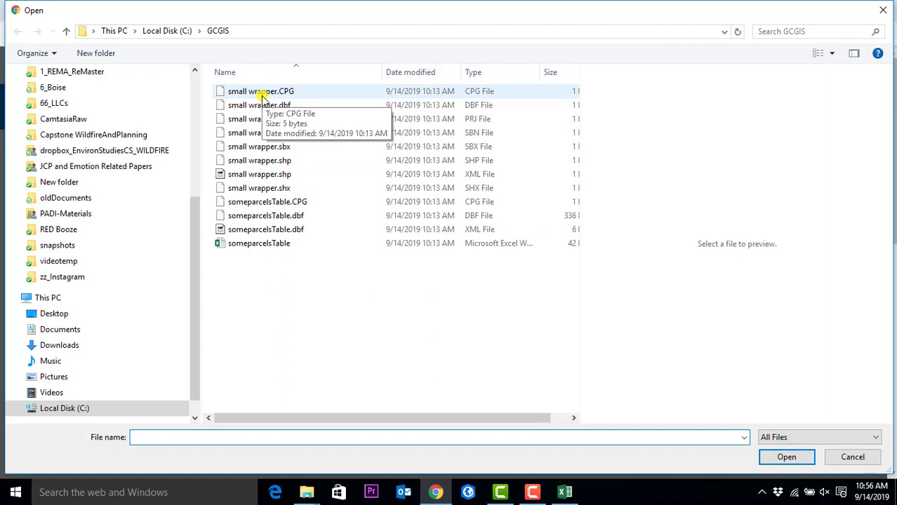
pyautogui.click(263, 98)
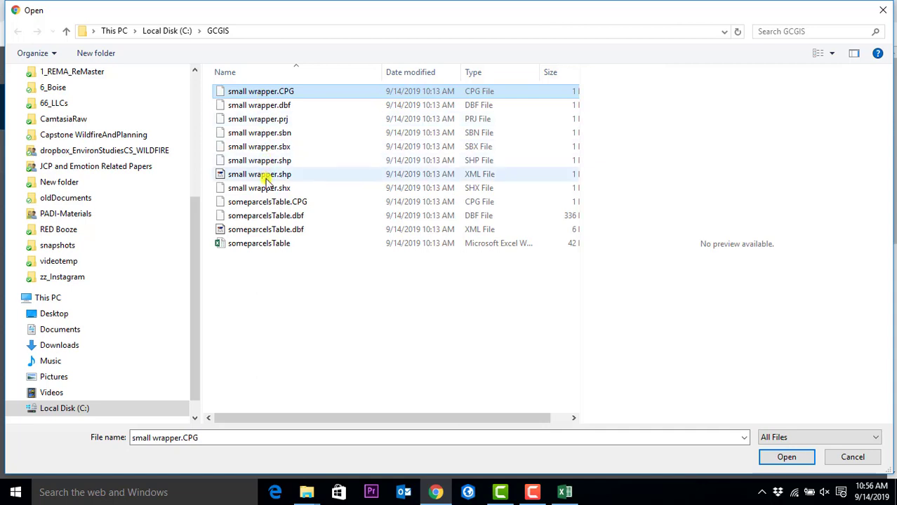
pyautogui.click(267, 193)
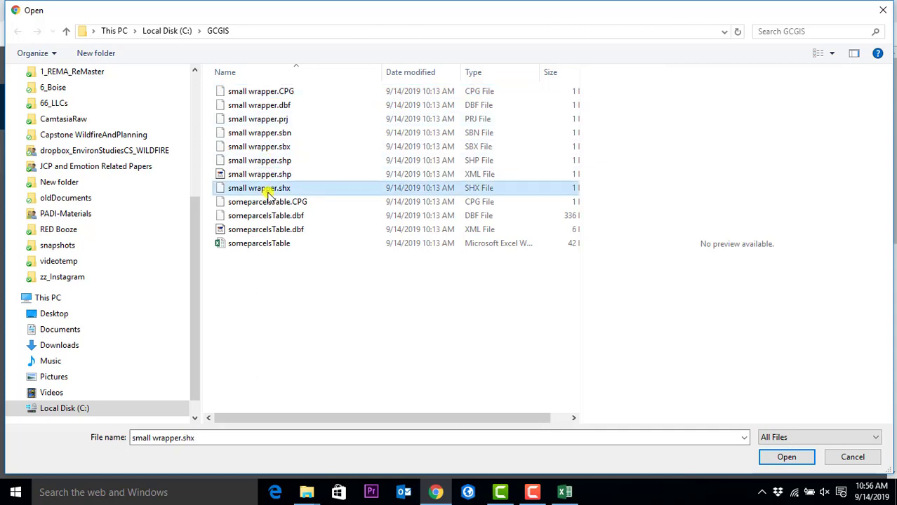
pyautogui.click(246, 94)
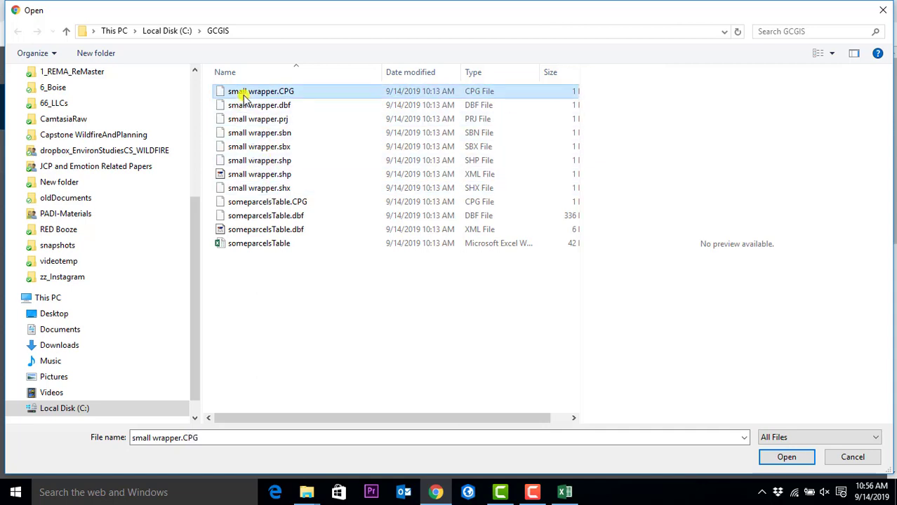
pyautogui.click(852, 457)
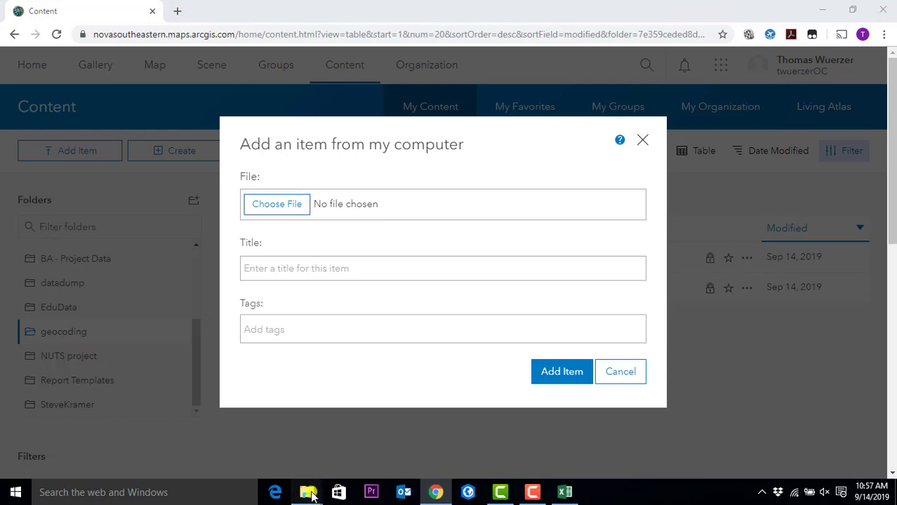
# - Reposition and widen the GCGIS folder window, then select small wrapper.CPG through small wrapper.shx
pyautogui.moveTo(309, 494)
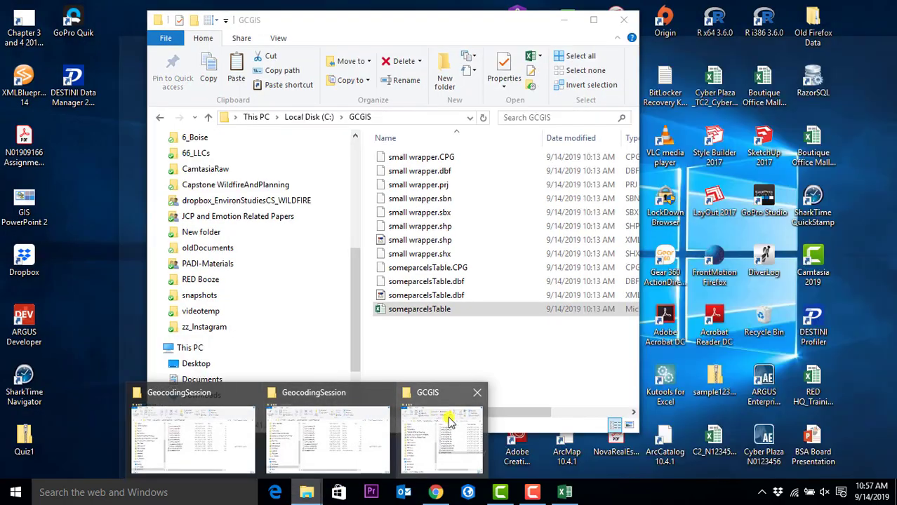
pyautogui.click(448, 417)
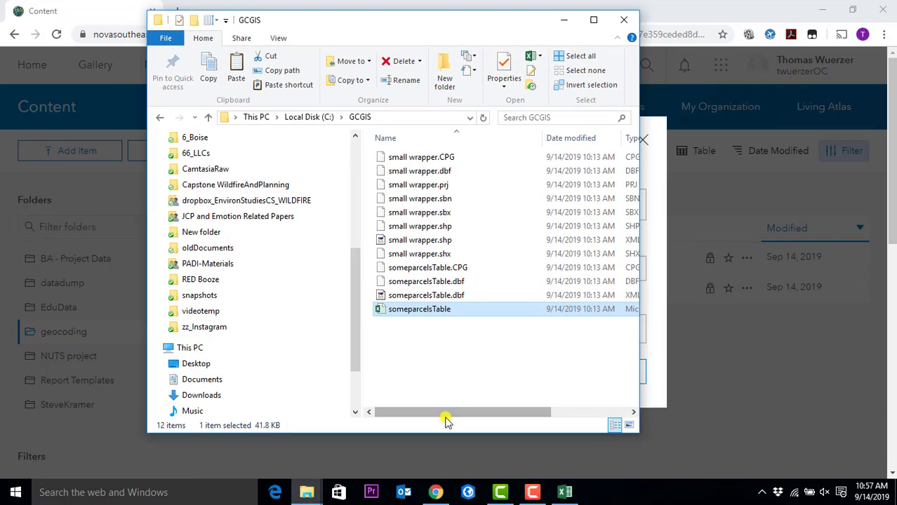
pyautogui.moveTo(495, 23); pyautogui.dragTo(455, 32)
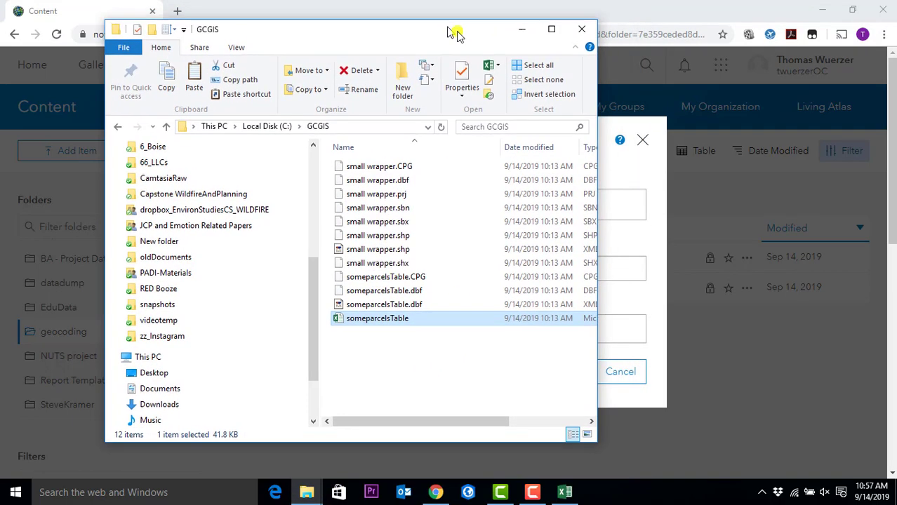
pyautogui.moveTo(597, 78); pyautogui.dragTo(751, 85)
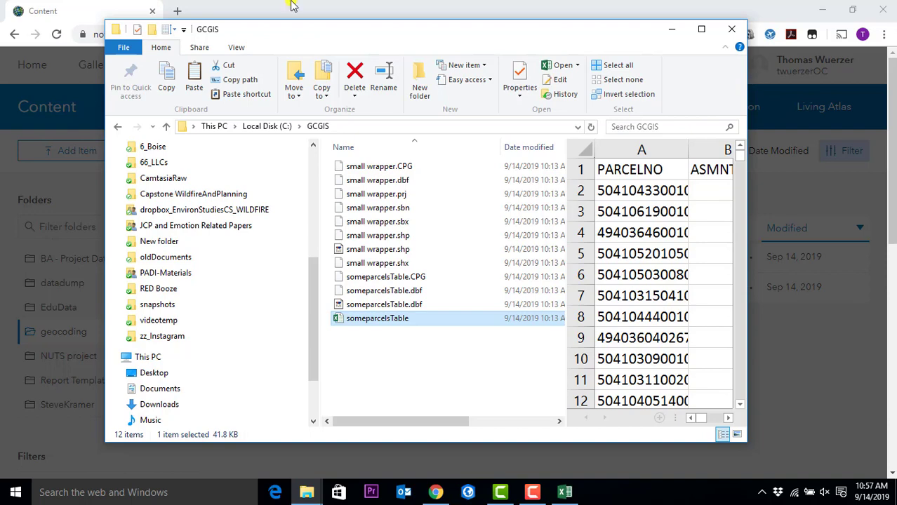
pyautogui.click(367, 170)
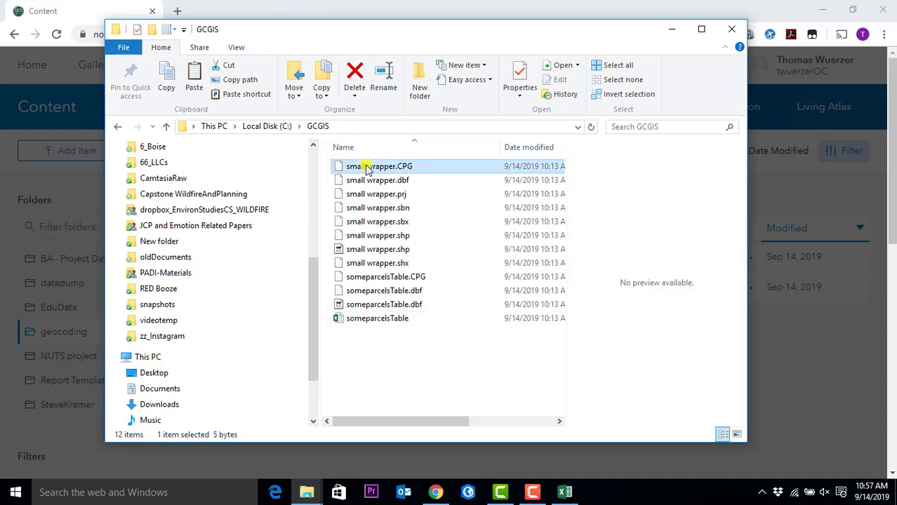
pyautogui.keyDown('shift'); pyautogui.click(377, 265); pyautogui.keyUp('shift')
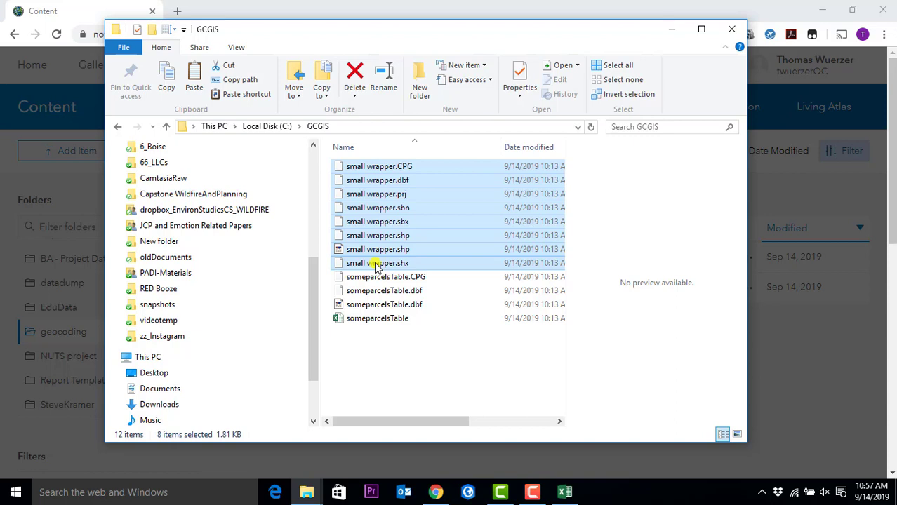
# - Compress the selected small wrapper files into a zipped folder with the default name
pyautogui.rightClick(375, 266)
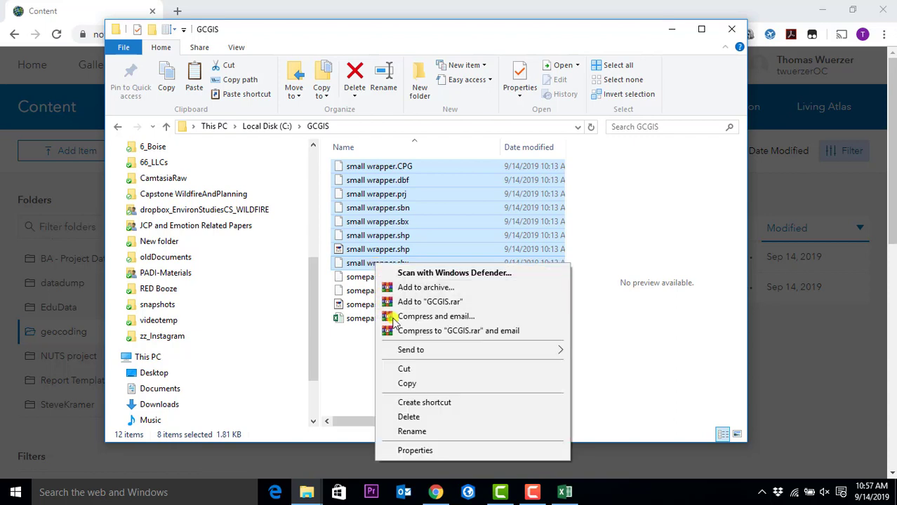
pyautogui.moveTo(414, 349)
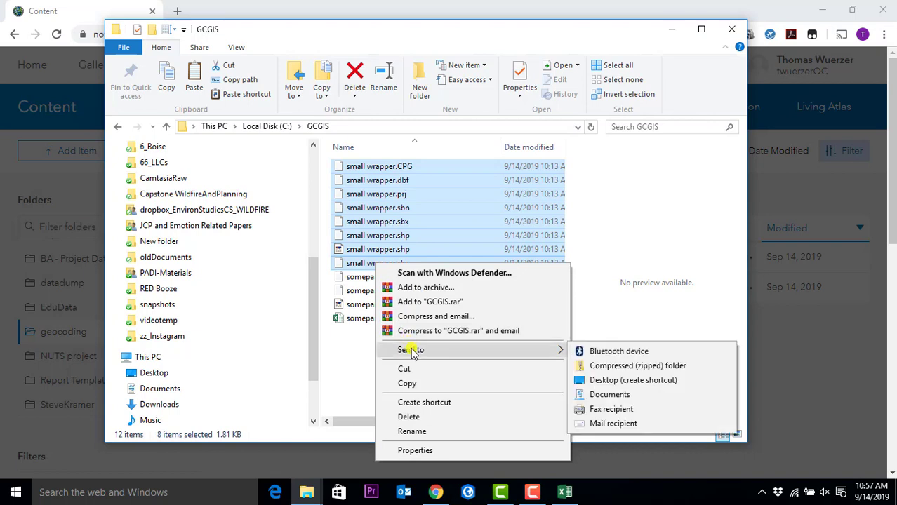
pyautogui.click(619, 367)
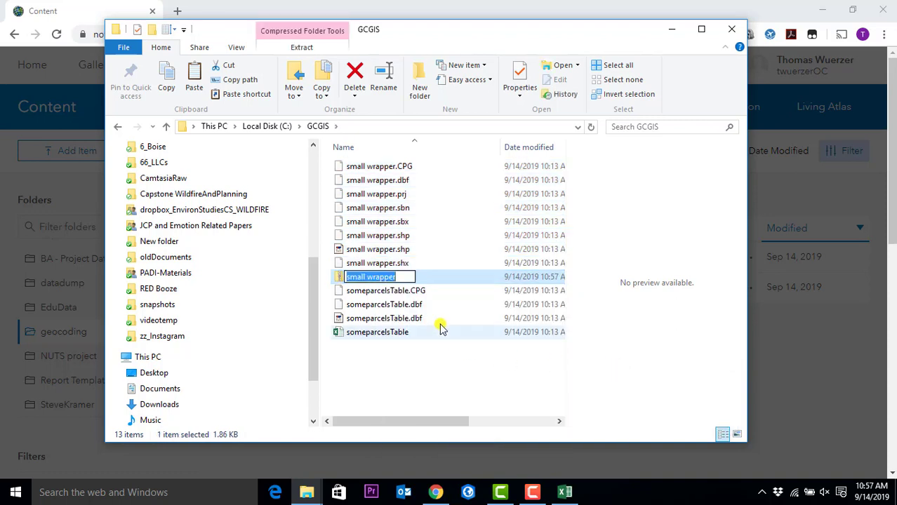
pyautogui.click(403, 360)
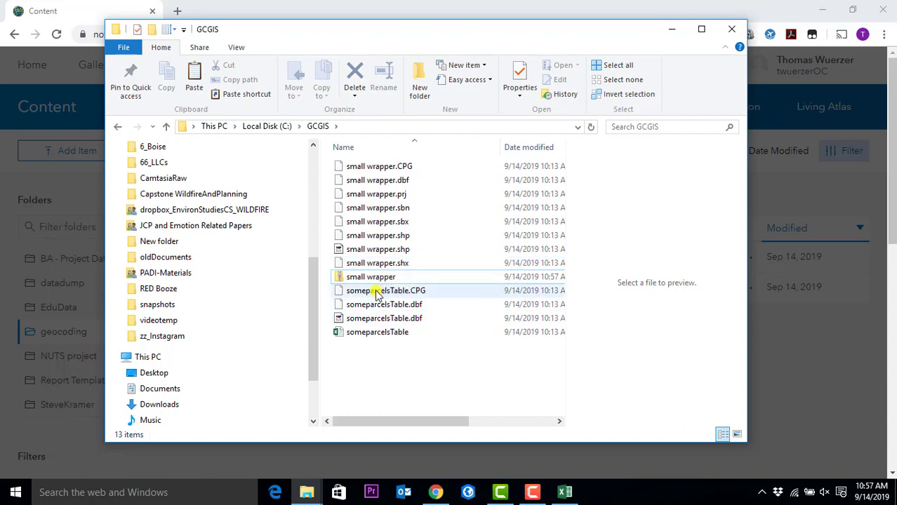
# - Rename the new zip archive to small wrapperTW2
pyautogui.click(377, 278)
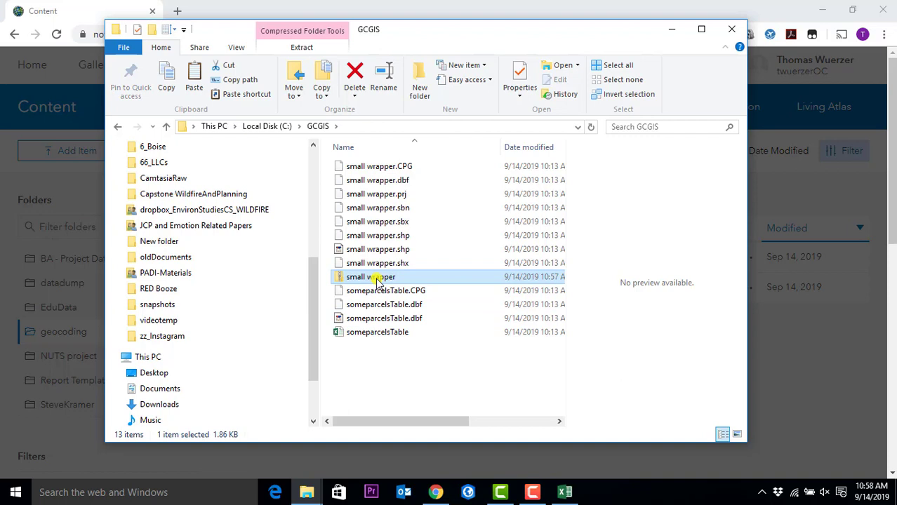
pyautogui.click(377, 278)
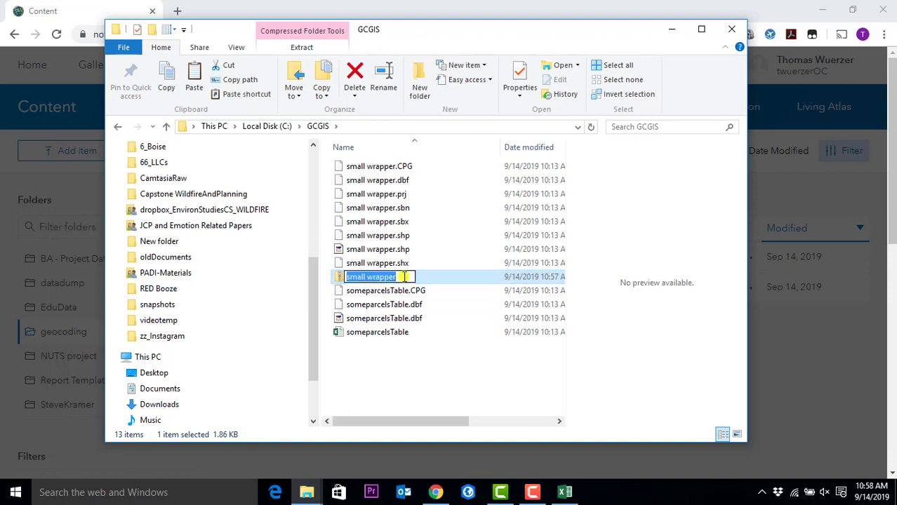
pyautogui.click(399, 278)
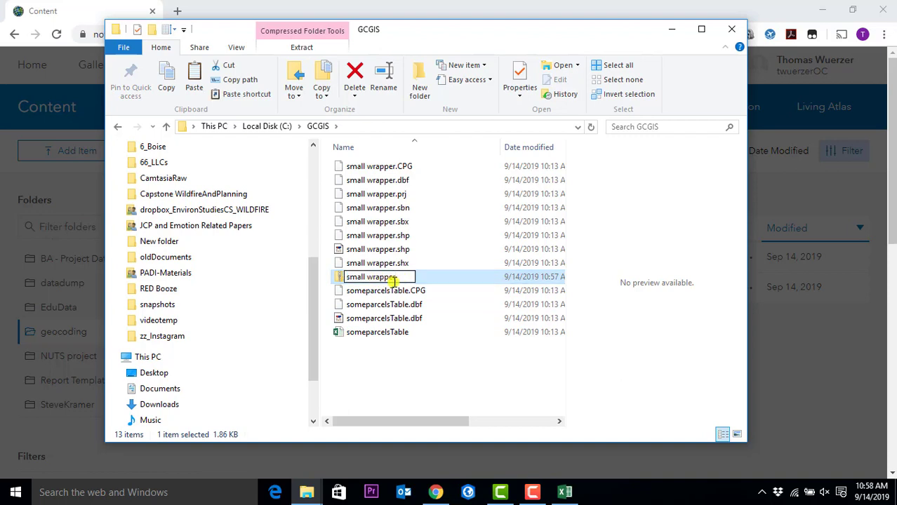
pyautogui.write('TX2')
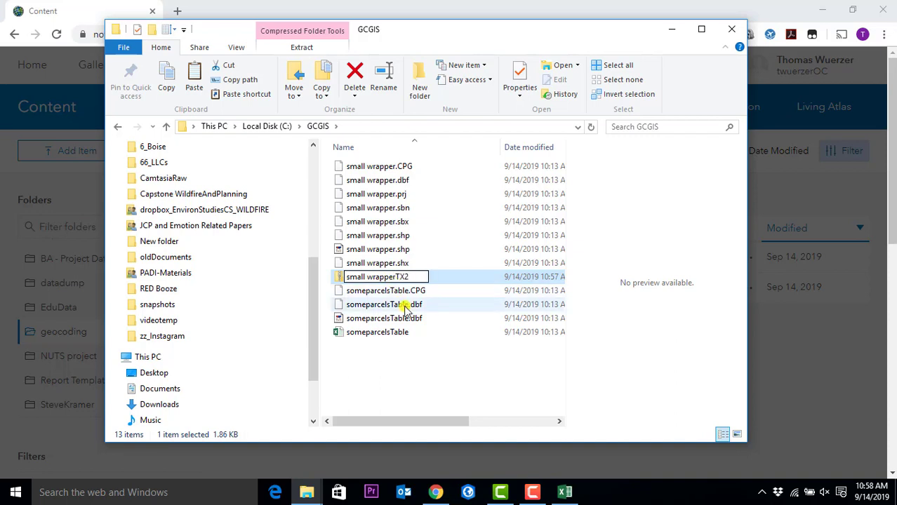
pyautogui.press('BackSpace')
pyautogui.press('BackSpace')
pyautogui.write('W2')
pyautogui.press('Return')
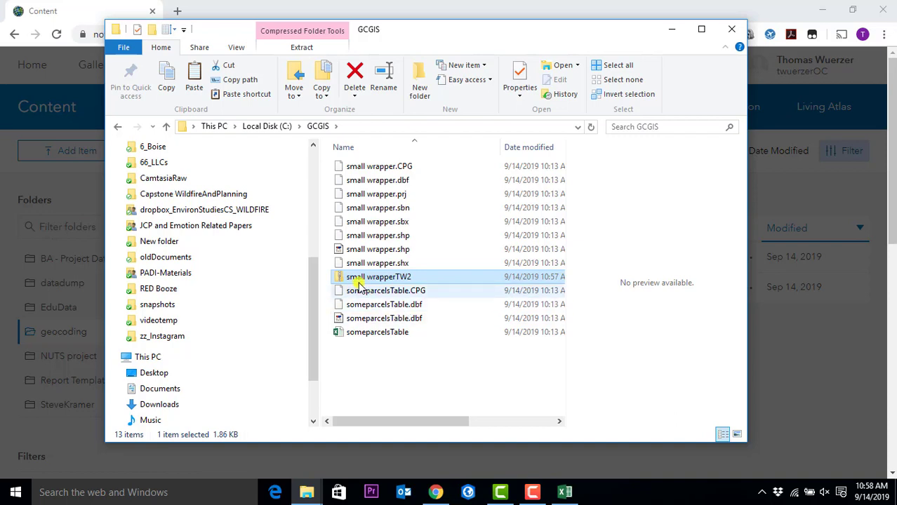
# - Choose the small wrapperTW2 zip as the upload file in the add-item form
pyautogui.click(267, 8)
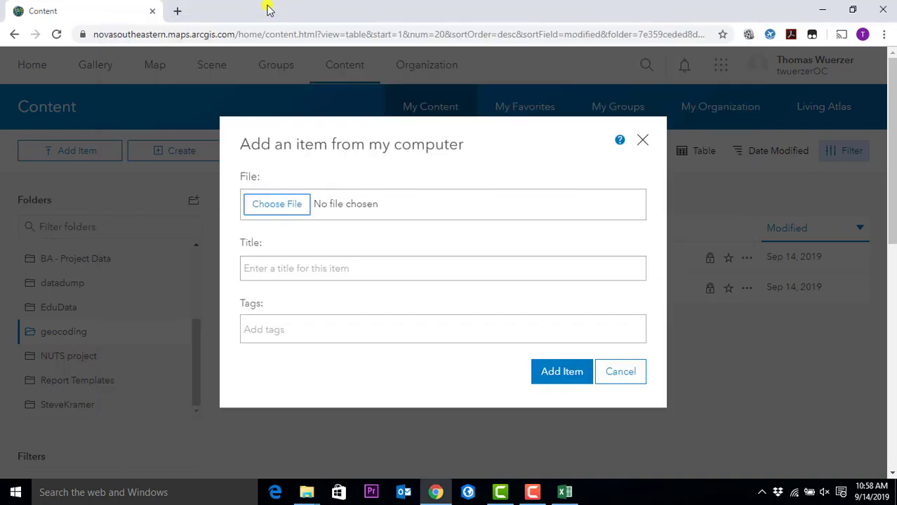
pyautogui.click(293, 205)
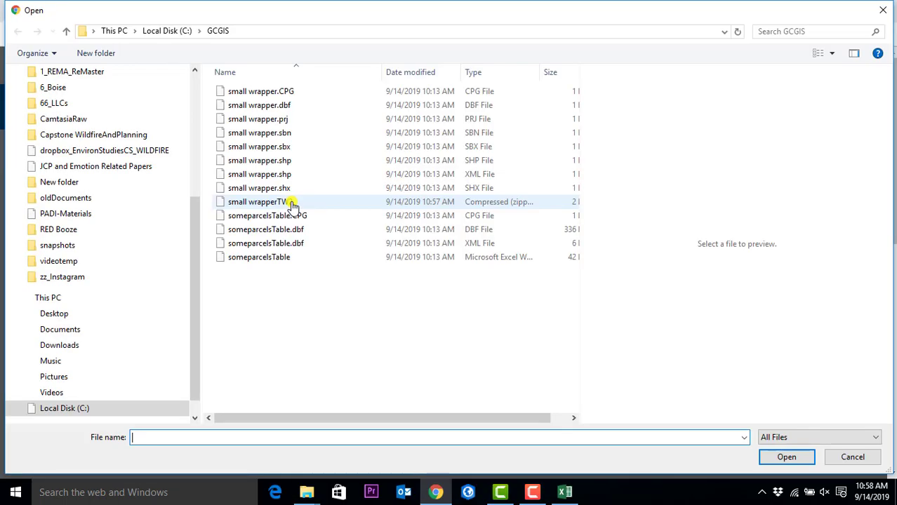
pyautogui.click(256, 204)
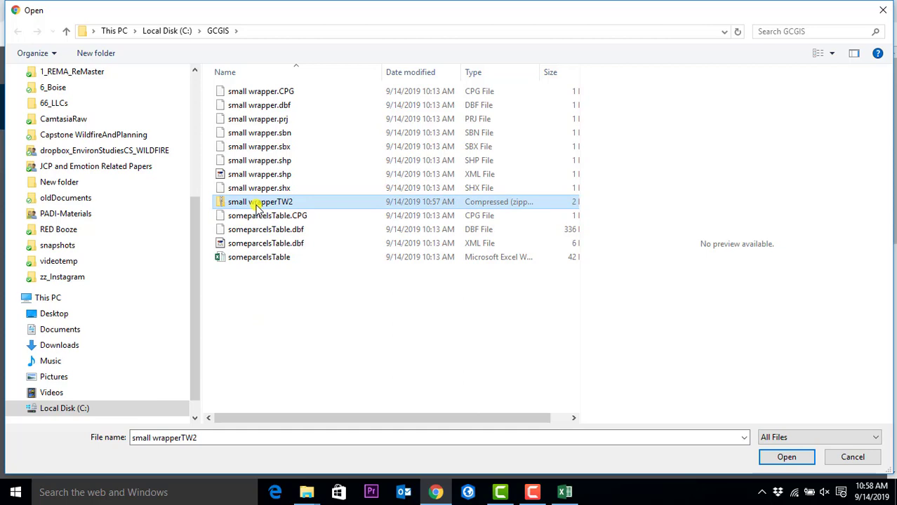
pyautogui.click(791, 459)
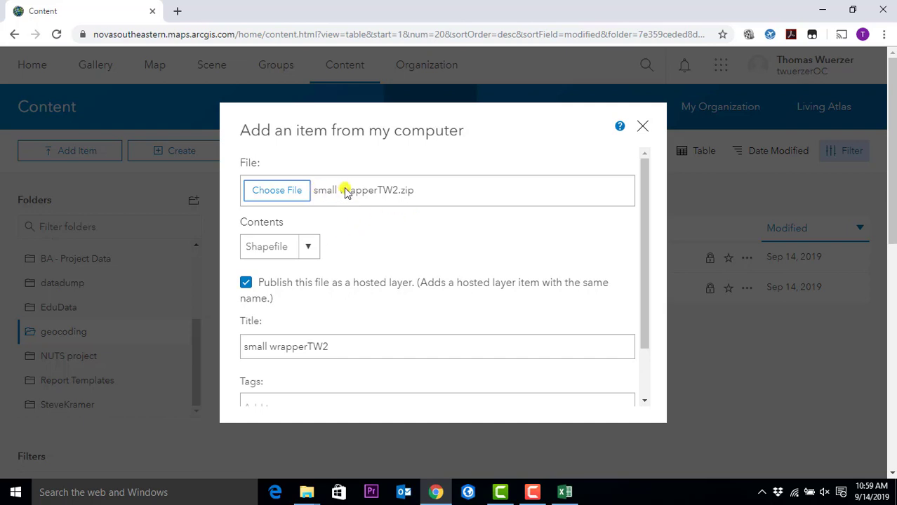
# - Keep Shapefile as the upload's content type
pyautogui.click(309, 248)
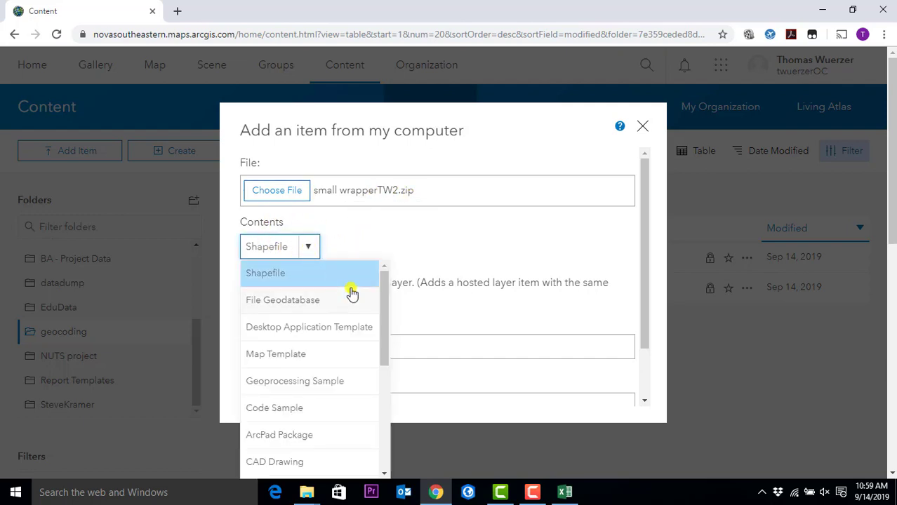
pyautogui.moveTo(386, 295)
pyautogui.mouseDown()
pyautogui.moveTo(381, 426)
pyautogui.moveTo(373, 286)
pyautogui.mouseUp()
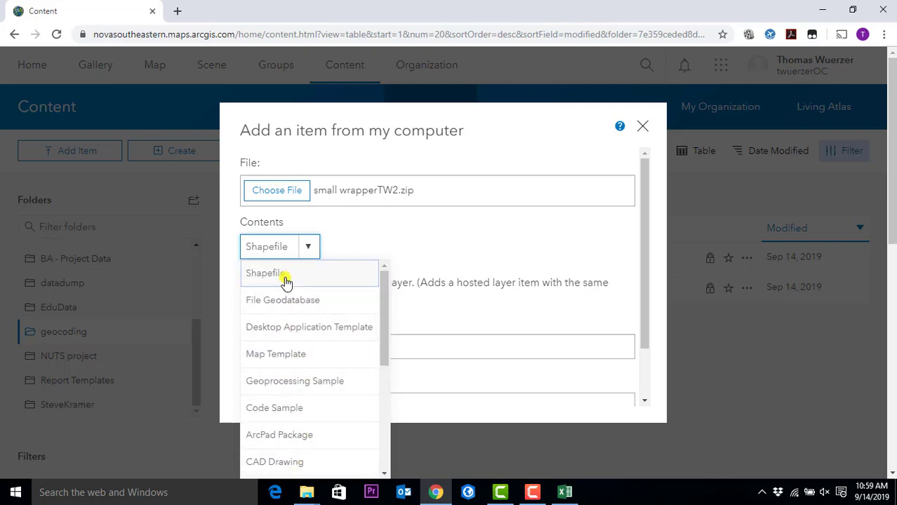
pyautogui.click(279, 279)
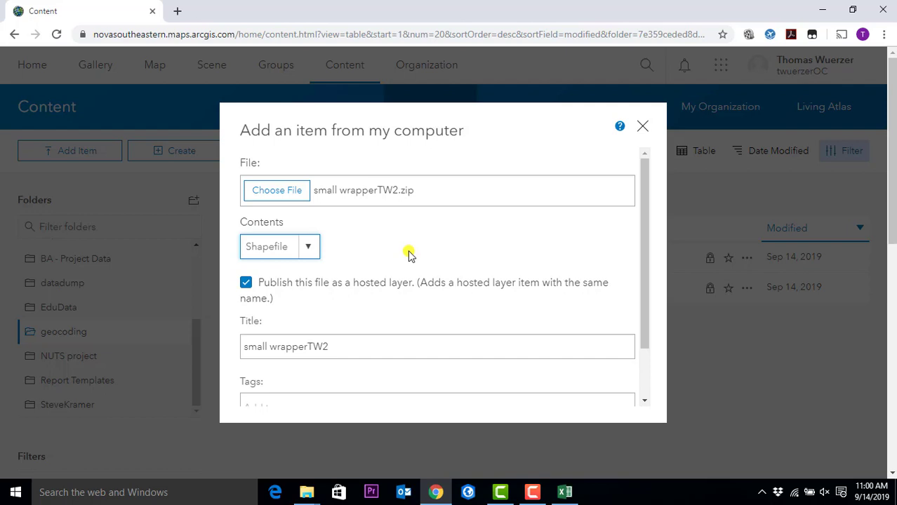
# - Add the tag geocoding to the small wrapperTW2 item
pyautogui.scroll(-2, 411, 256)
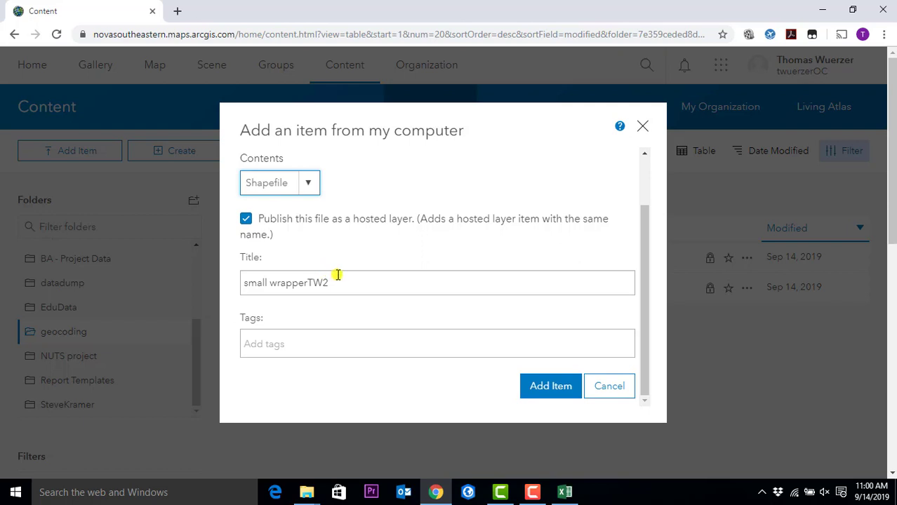
pyautogui.click(336, 342)
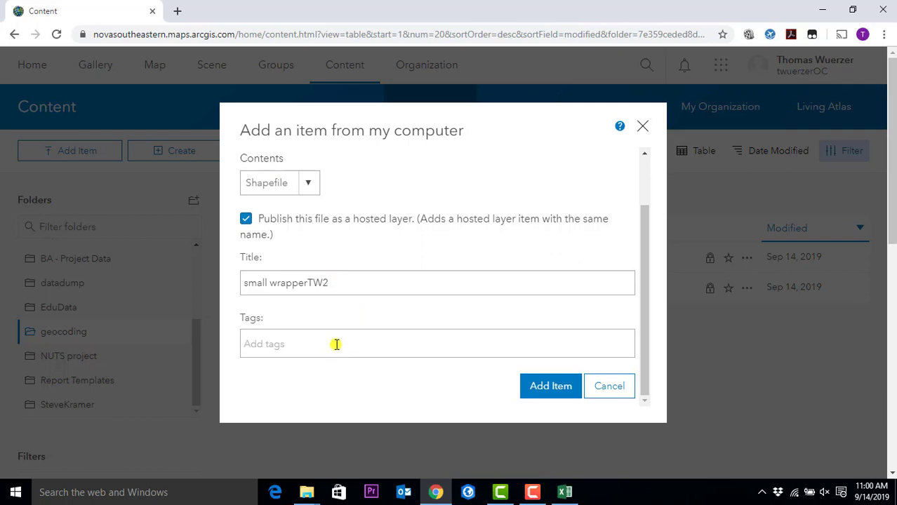
pyautogui.write('wrapper')
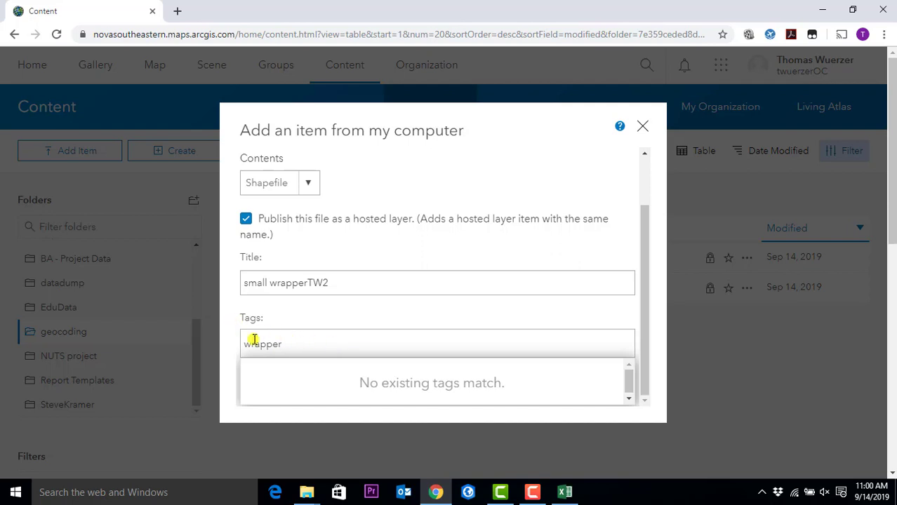
pyautogui.moveTo(305, 341); pyautogui.dragTo(222, 350)
pyautogui.write('geocoding')
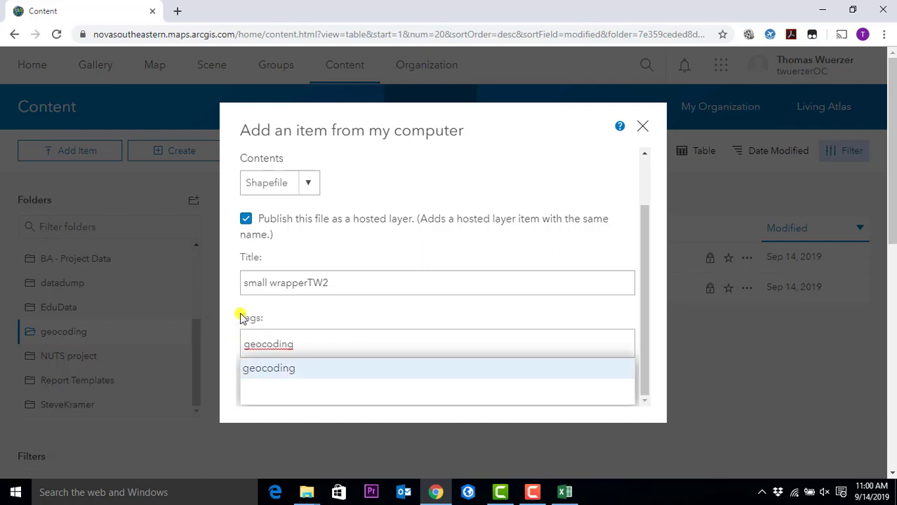
pyautogui.press('Return')
pyautogui.scroll(-1, 649, 404)
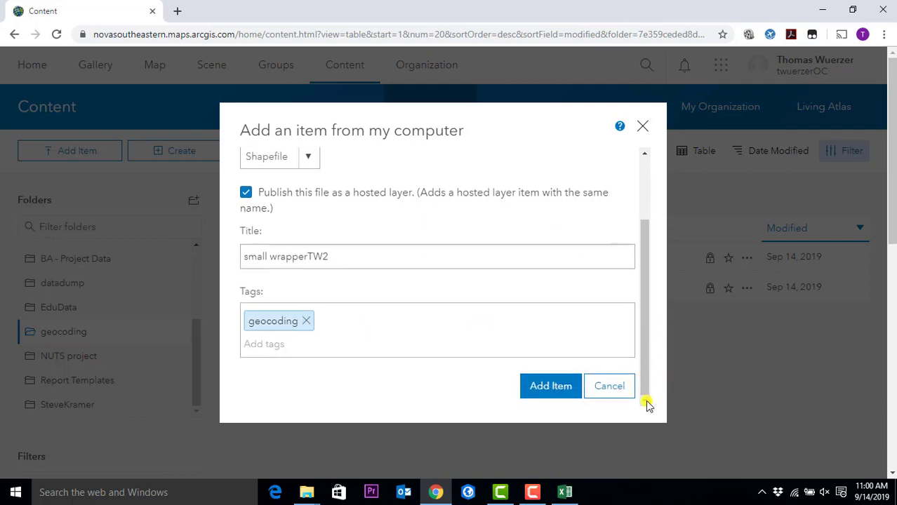
# - Publish small wrapperTW2 as a hosted feature layer and open the someparcelsTableTWv2 map in Map Viewer
pyautogui.click(550, 394)
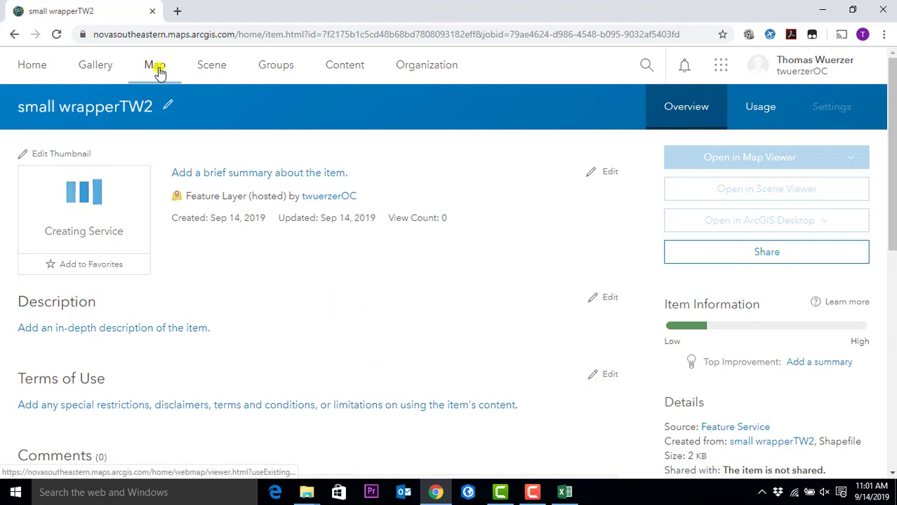
pyautogui.click(157, 68)
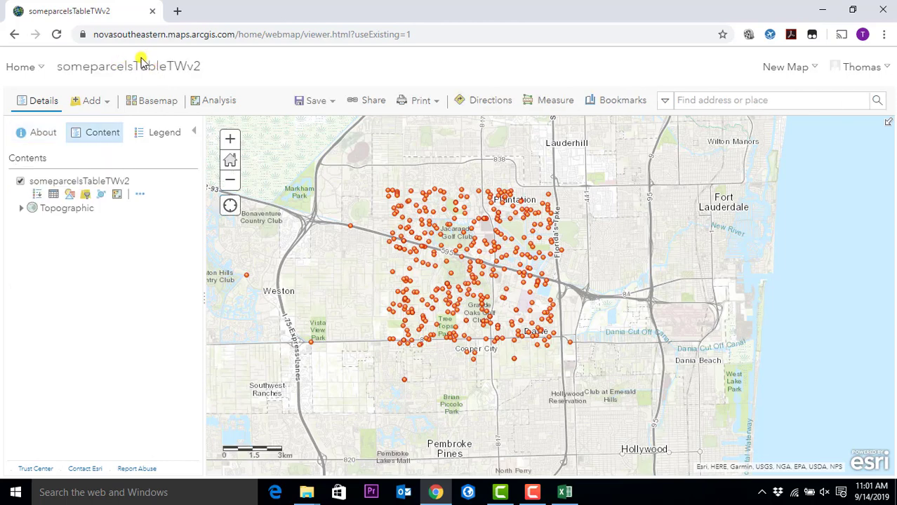
pyautogui.click(99, 102)
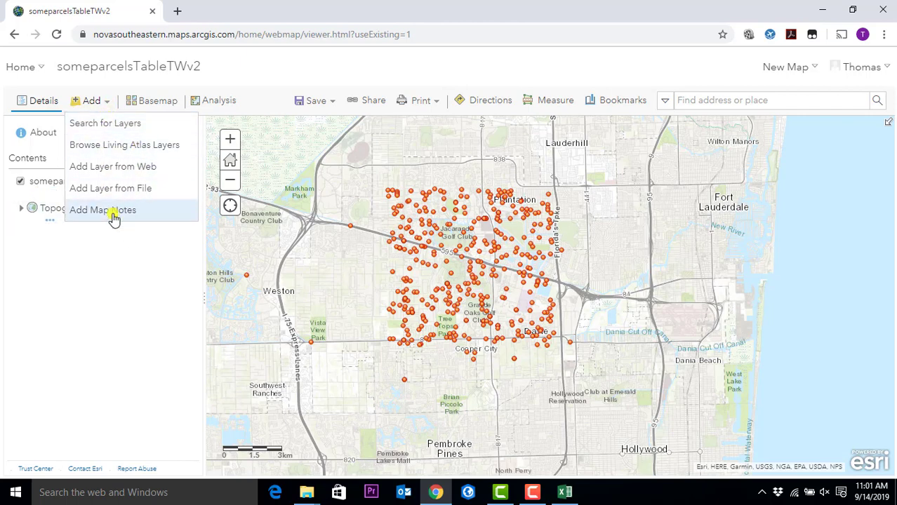
pyautogui.click(105, 125)
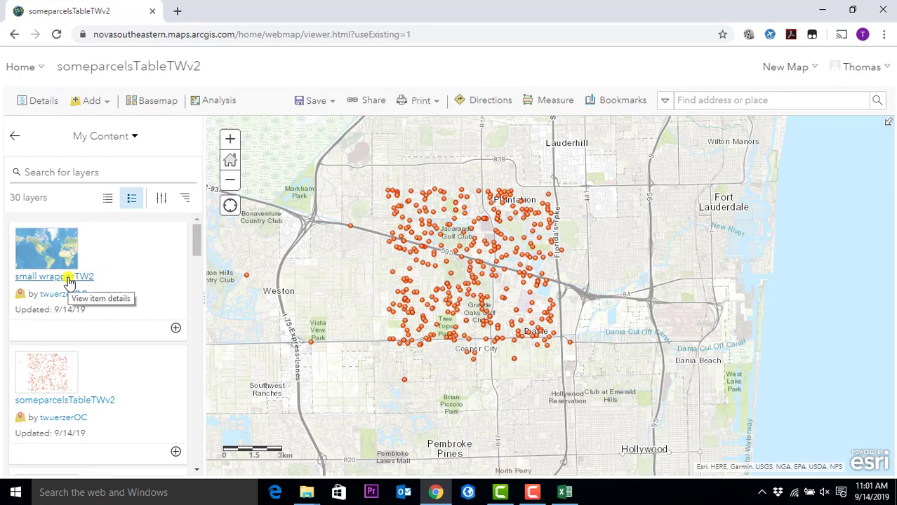
pyautogui.click(68, 281)
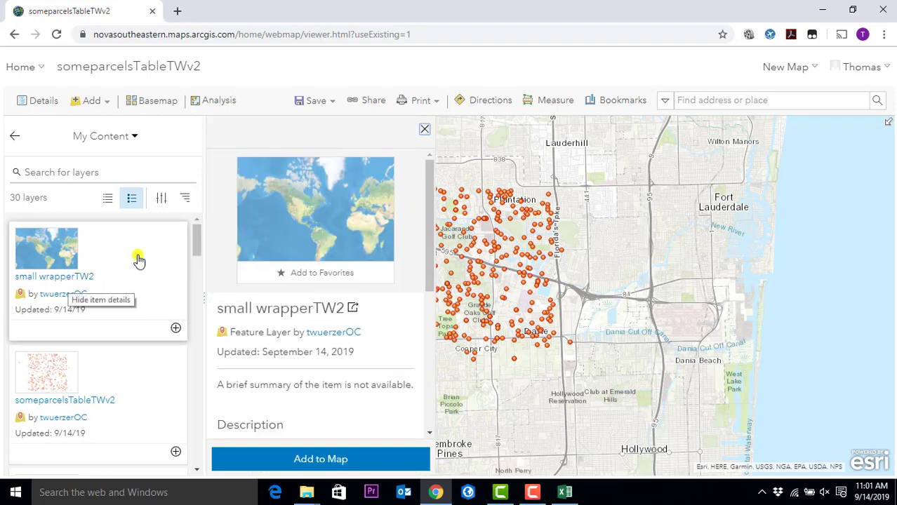
pyautogui.scroll(-5, 334, 379)
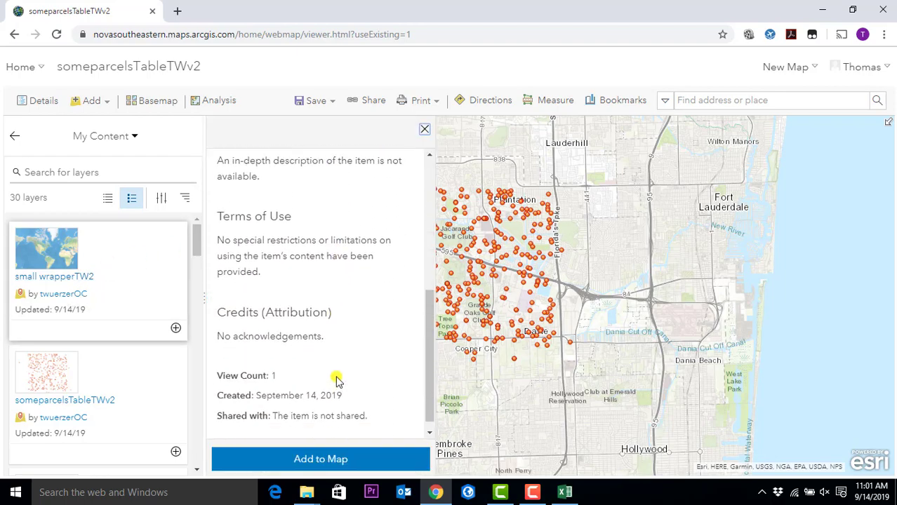
pyautogui.scroll(3, 333, 369)
pyautogui.scroll(2, 333, 369)
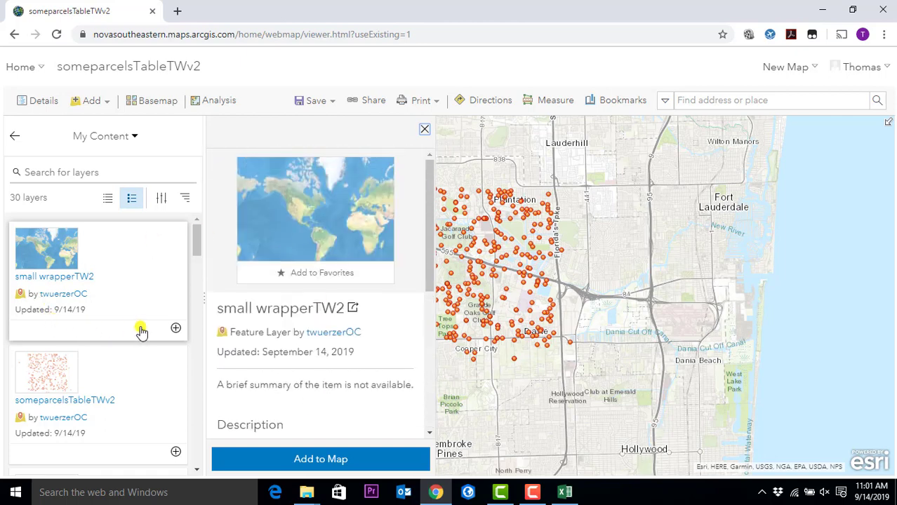
pyautogui.click(271, 459)
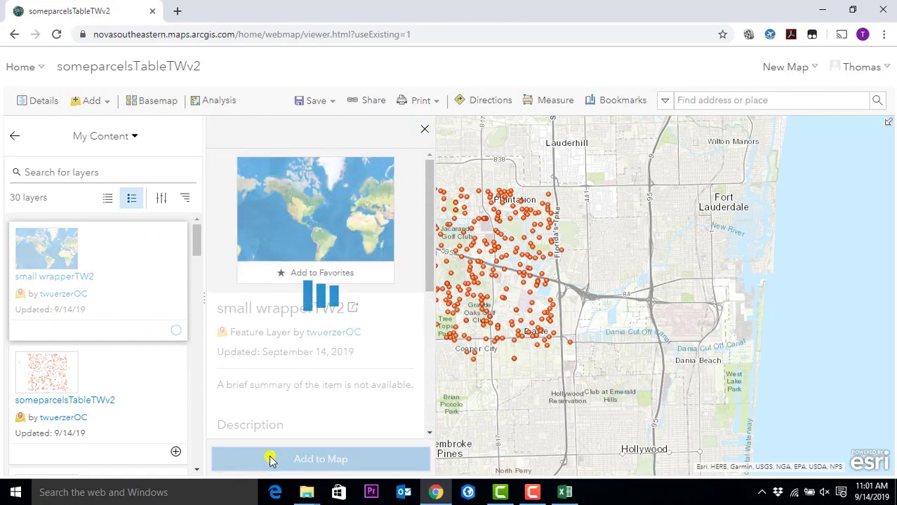
pyautogui.click(425, 130)
pyautogui.scroll(4, 492, 277)
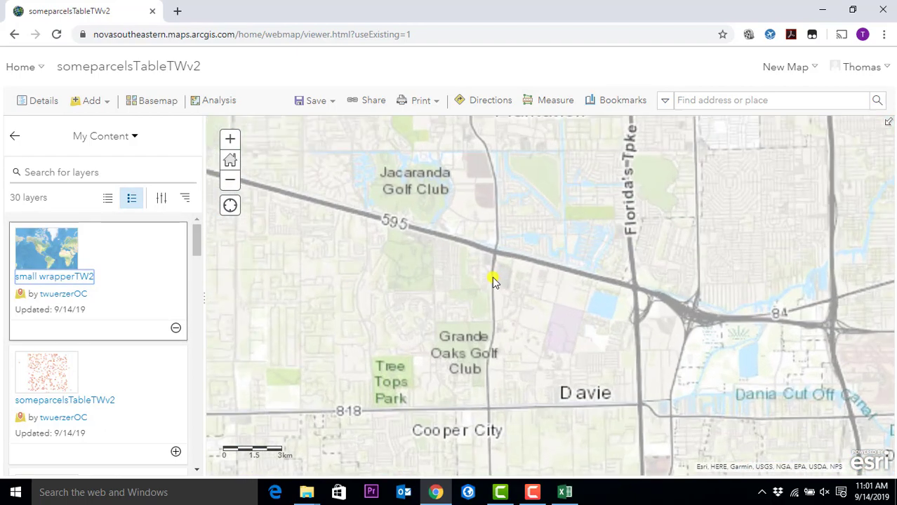
pyautogui.scroll(-1, 490, 278)
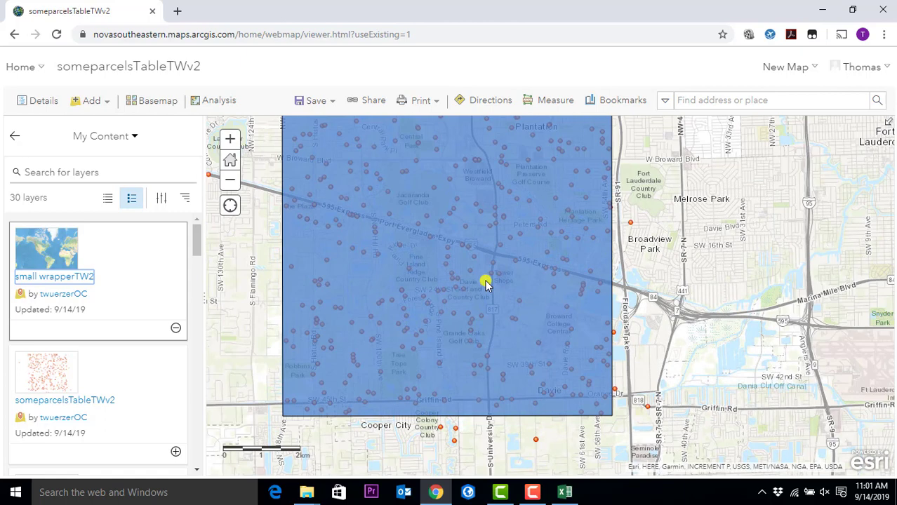
pyautogui.click(15, 137)
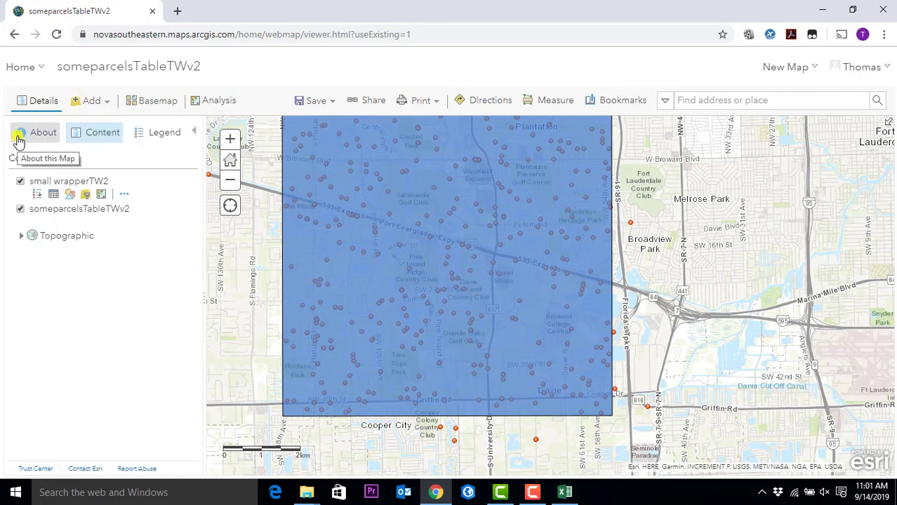
pyautogui.click(126, 195)
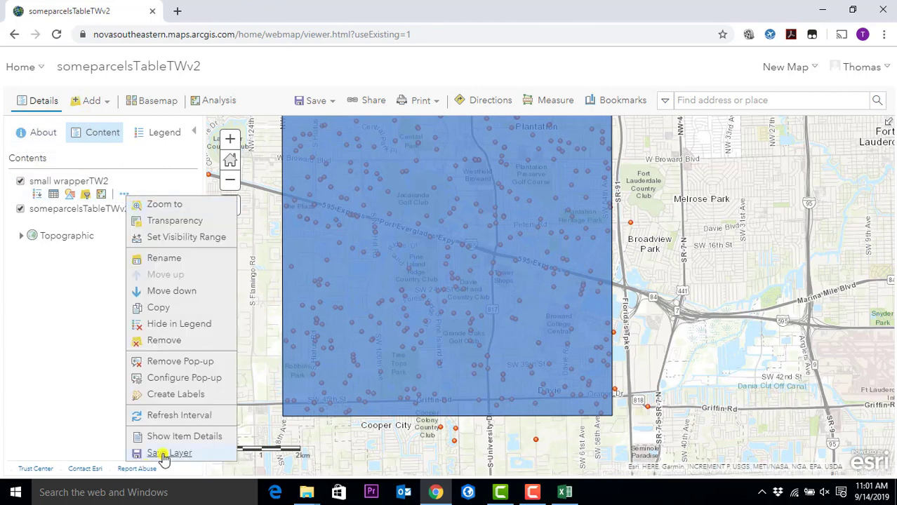
pyautogui.click(169, 342)
pyautogui.click(442, 309)
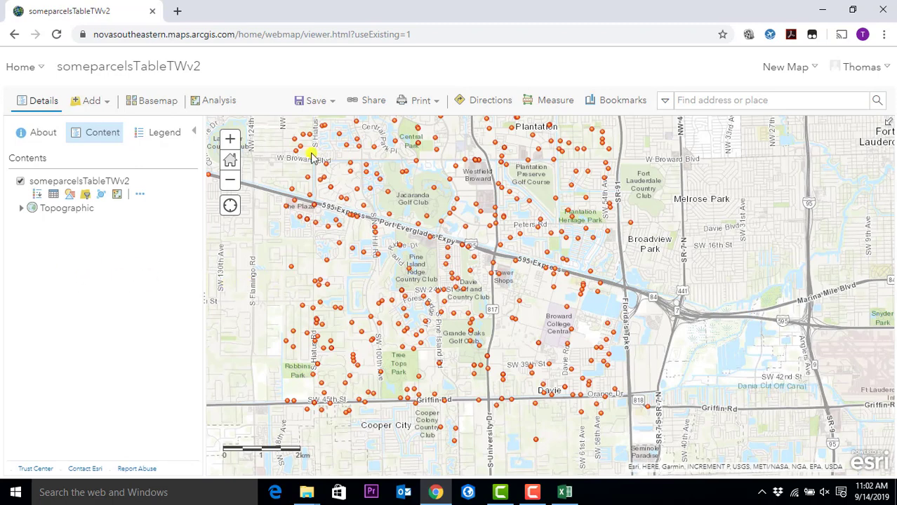
pyautogui.click(31, 70)
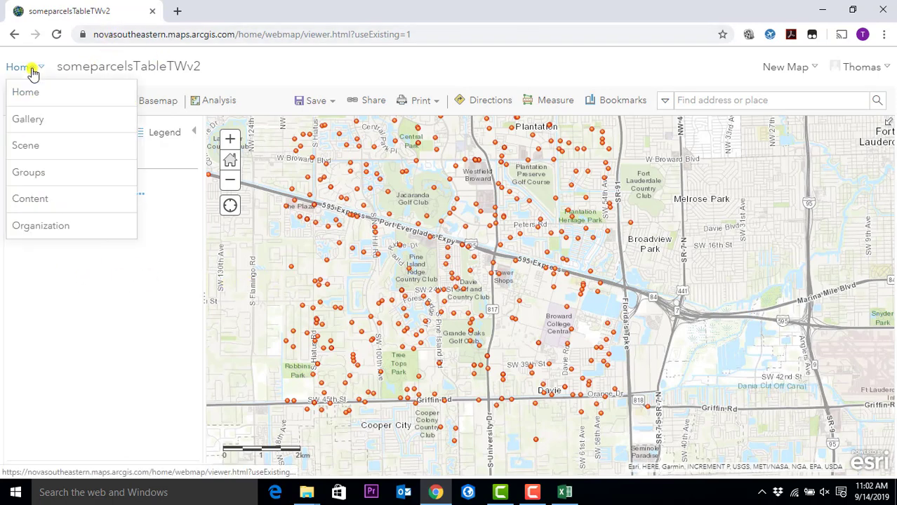
pyautogui.click(31, 199)
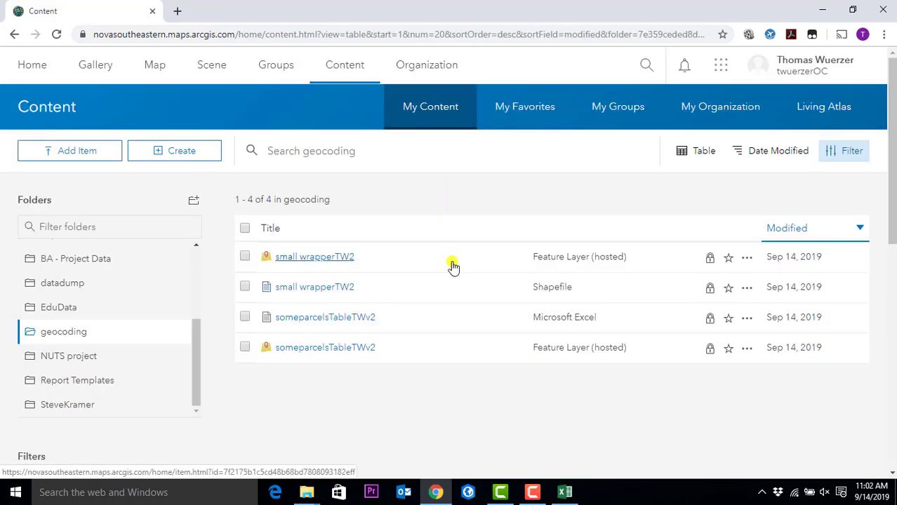
pyautogui.click(334, 262)
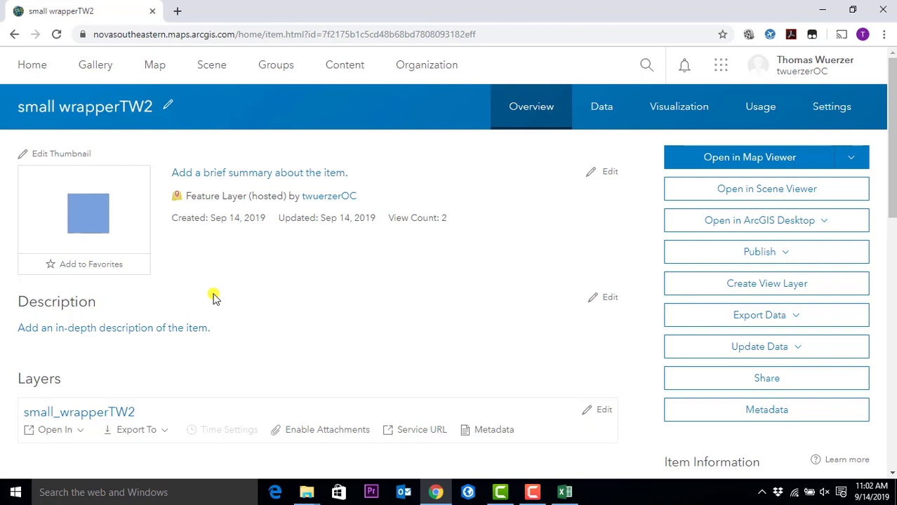
pyautogui.click(168, 66)
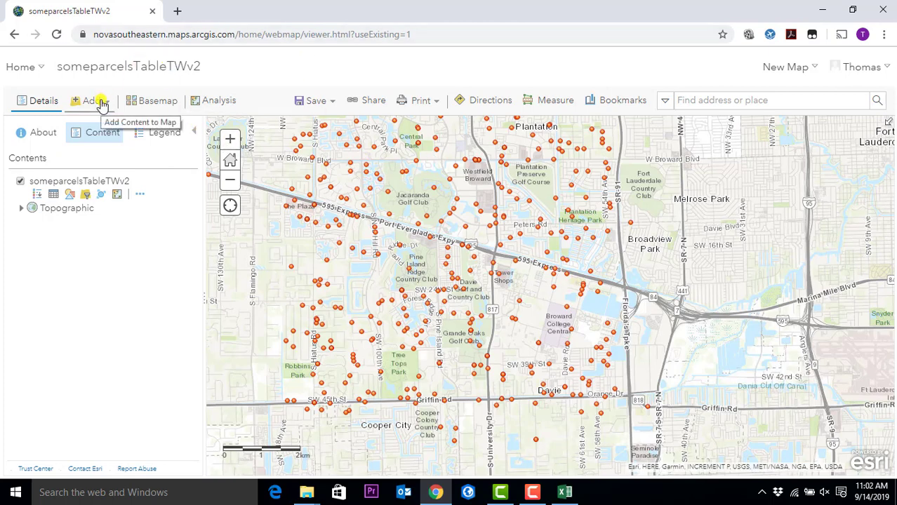
# - Search for layers and browse the list of layers in My Content
pyautogui.click(100, 103)
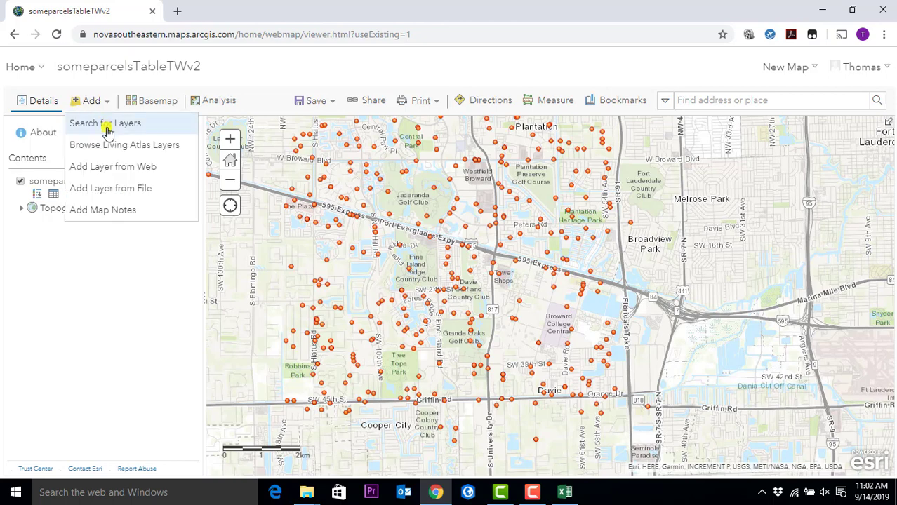
pyautogui.click(106, 124)
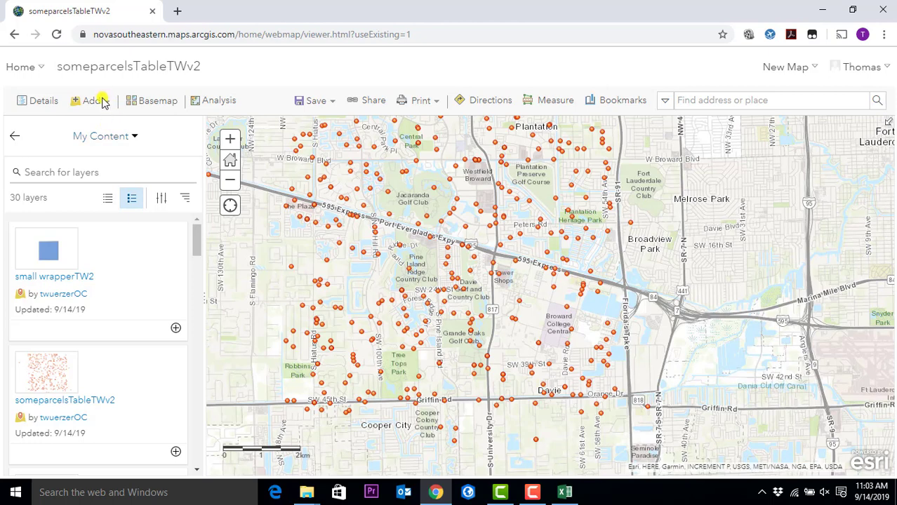
pyautogui.click(97, 101)
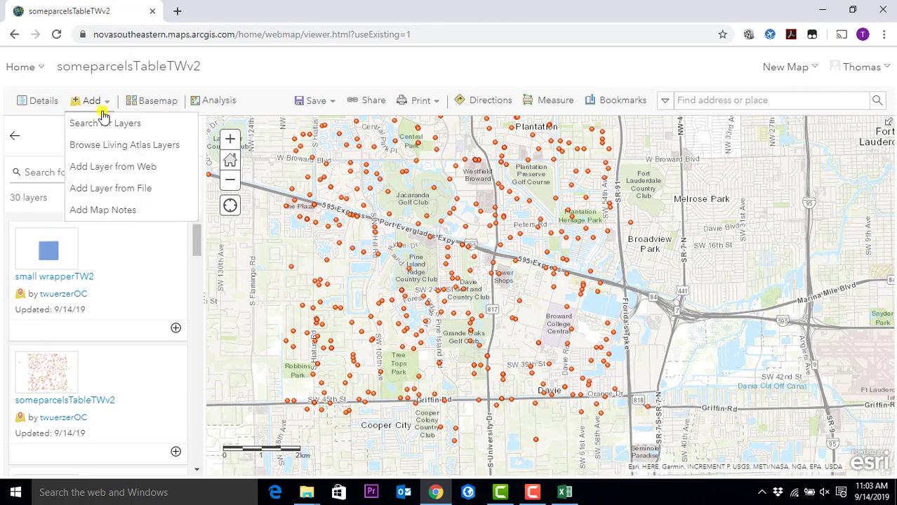
pyautogui.click(31, 167)
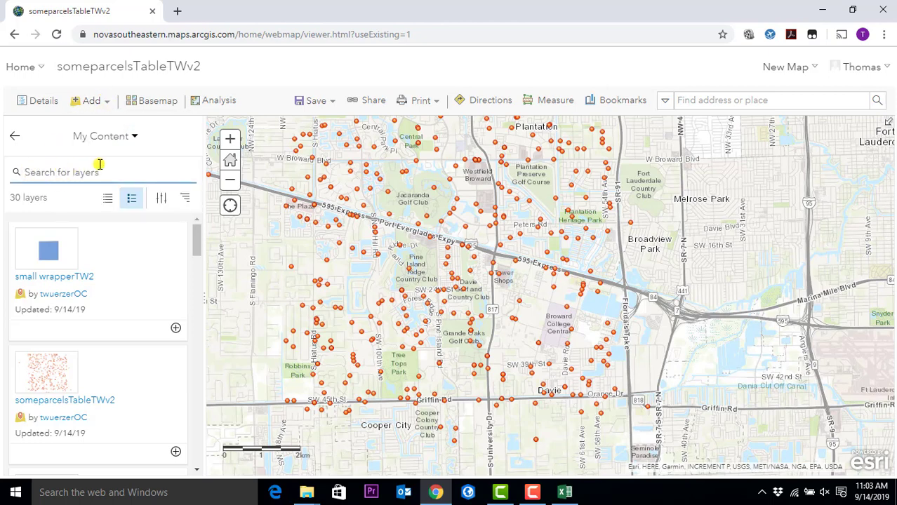
pyautogui.moveTo(194, 240); pyautogui.dragTo(200, 430)
pyautogui.scroll(20, 200, 429)
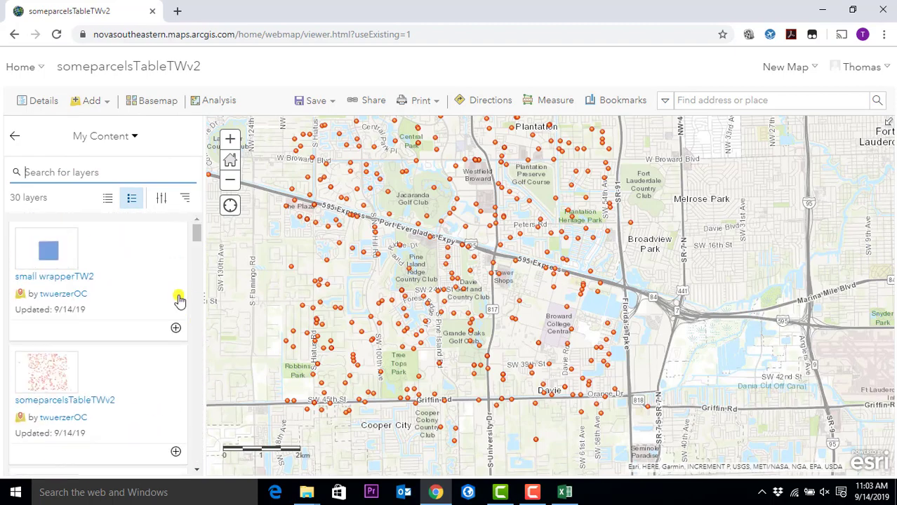
# - Add the small wrapperTW2 layer from My Content to the parcel map
pyautogui.click(32, 278)
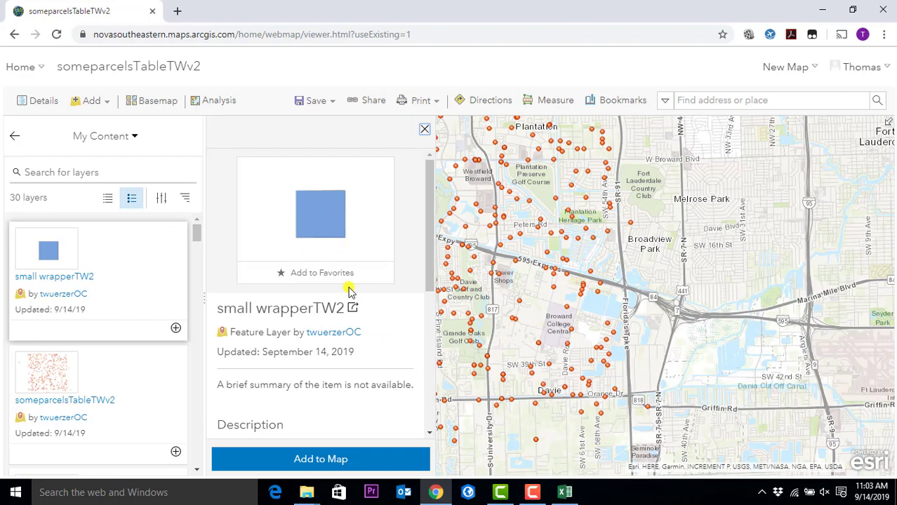
pyautogui.scroll(-2, 358, 288)
pyautogui.scroll(-4, 354, 309)
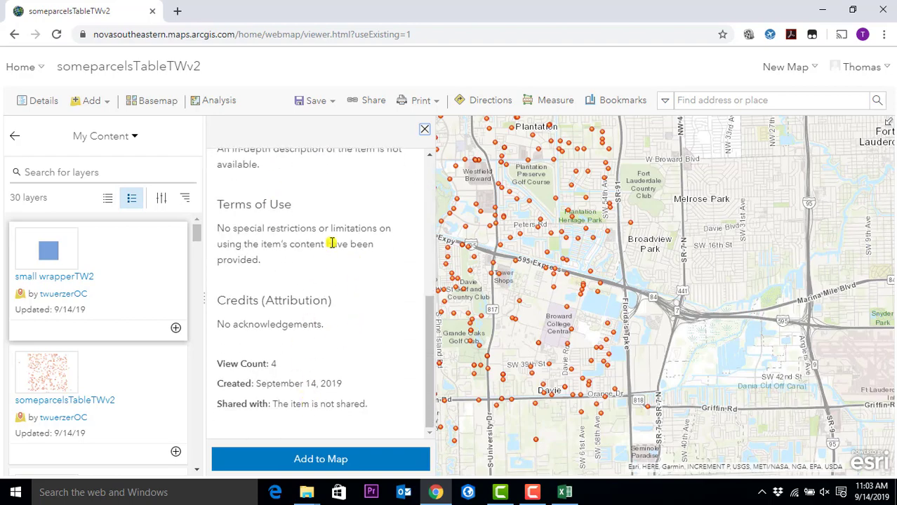
pyautogui.scroll(4, 345, 288)
pyautogui.scroll(2, 345, 288)
pyautogui.click(136, 276)
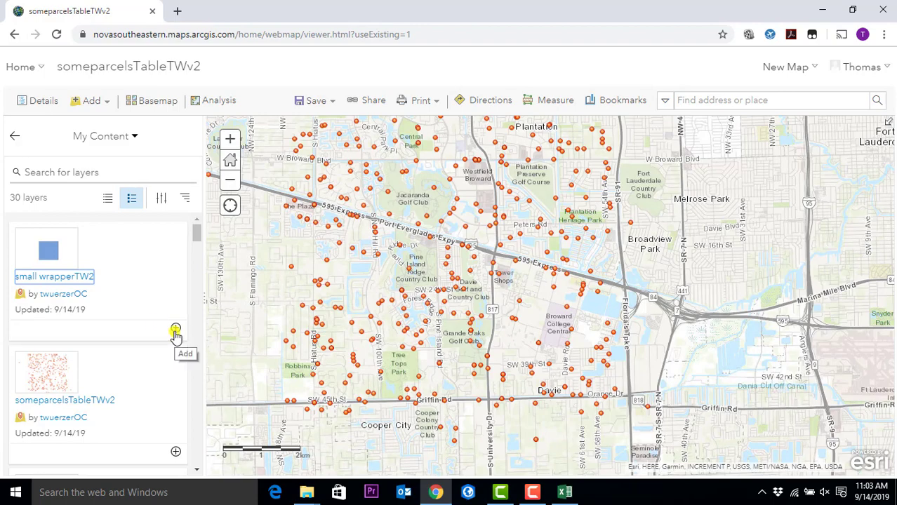
pyautogui.click(144, 281)
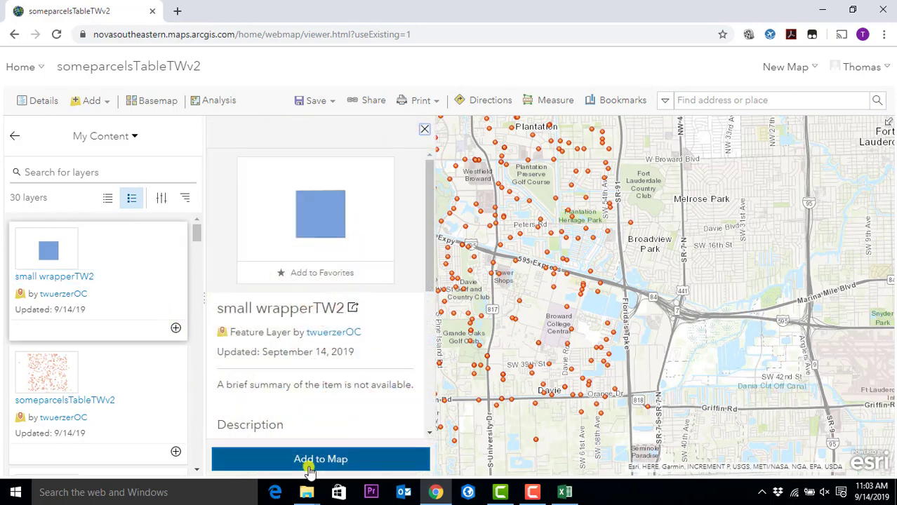
pyautogui.click(176, 330)
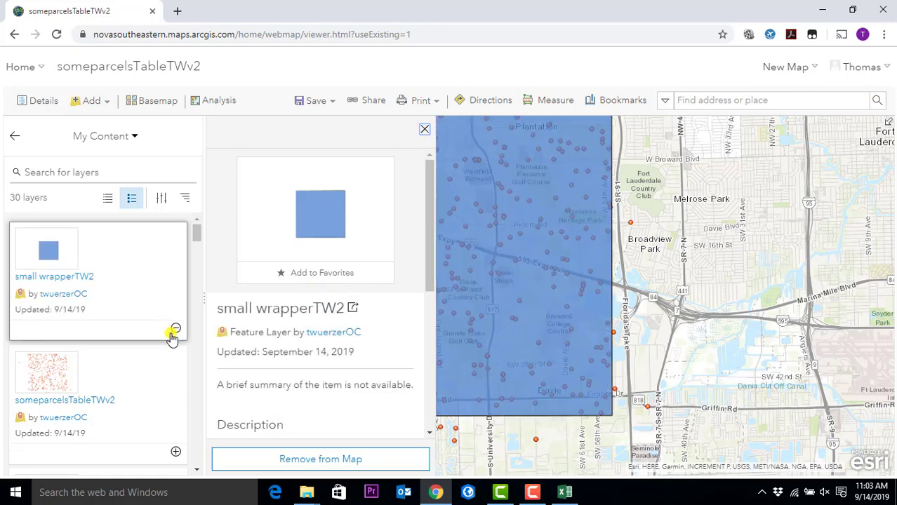
pyautogui.click(425, 129)
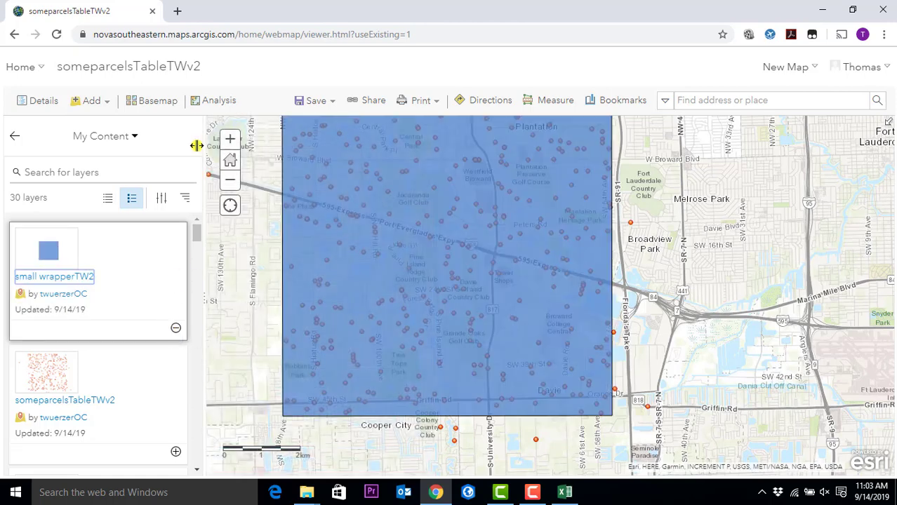
# - Move small wrapperTW2 below someparcelsTableTWv2 in Contents so the parcel points draw on top
pyautogui.click(15, 136)
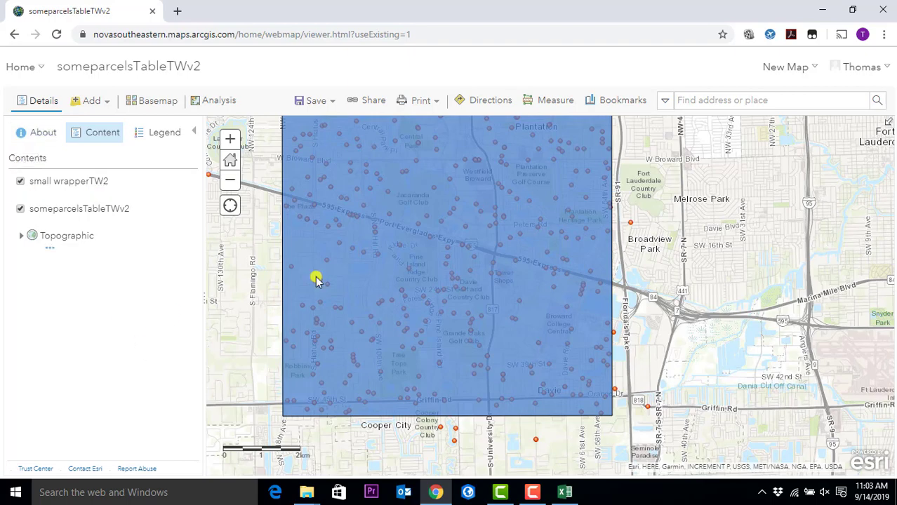
pyautogui.scroll(-1, 423, 232)
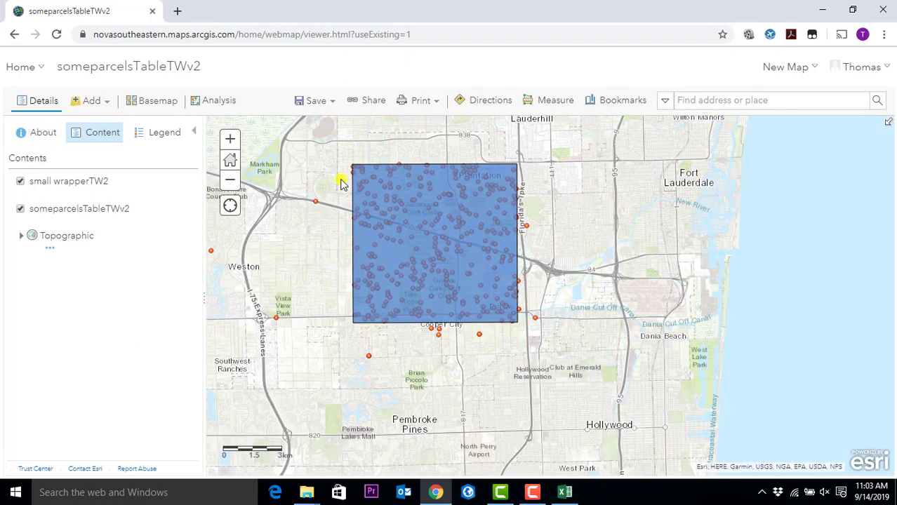
pyautogui.moveTo(354, 206); pyautogui.dragTo(393, 243)
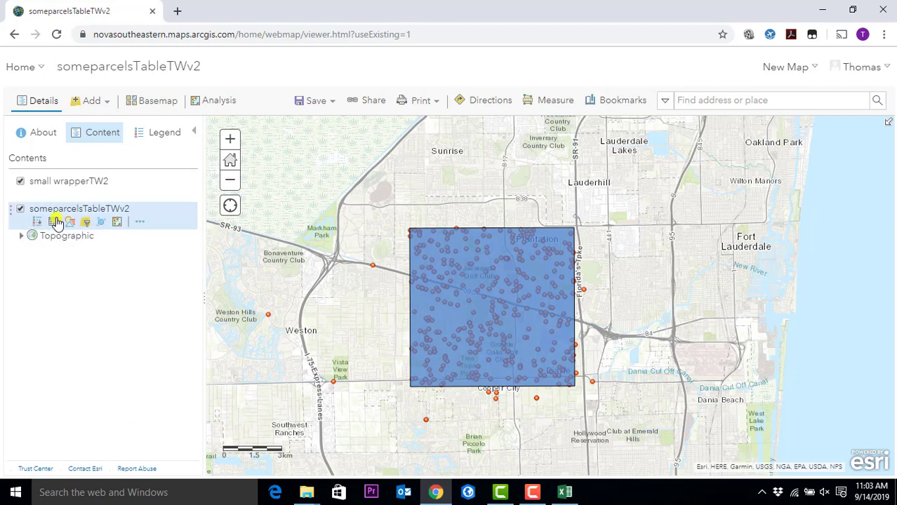
pyautogui.moveTo(52, 181)
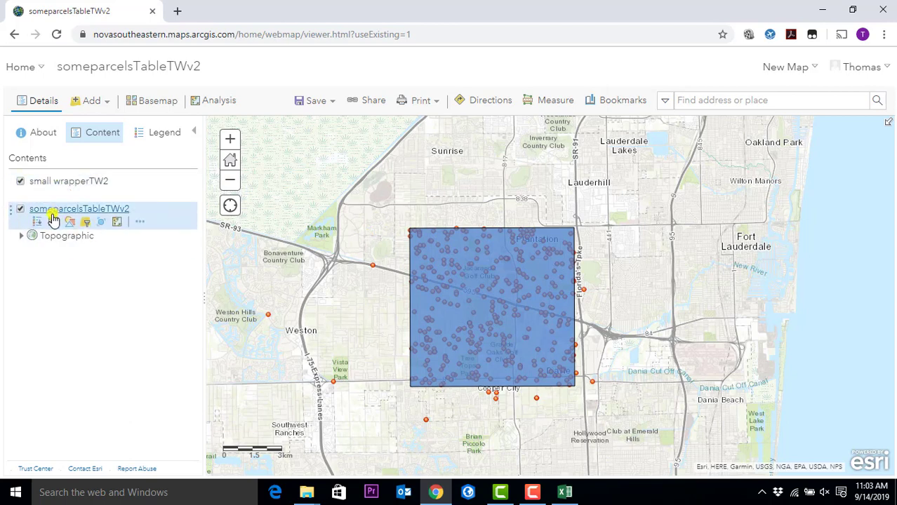
pyautogui.click(65, 236)
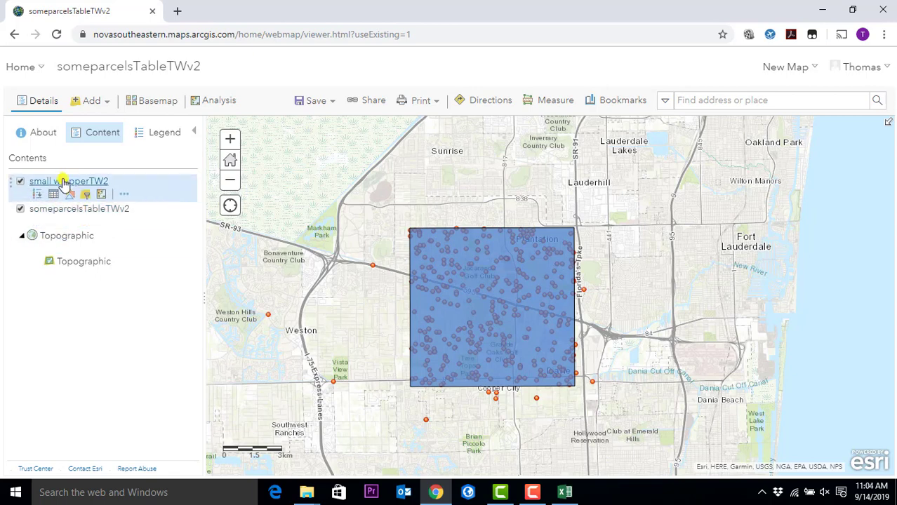
pyautogui.moveTo(15, 184); pyautogui.dragTo(17, 232)
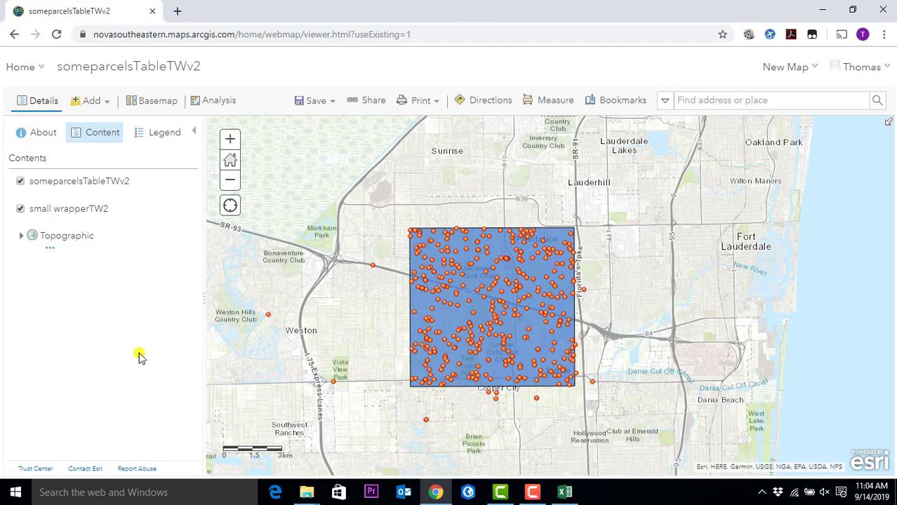
pyautogui.scroll(1, 454, 304)
pyautogui.scroll(1, 453, 304)
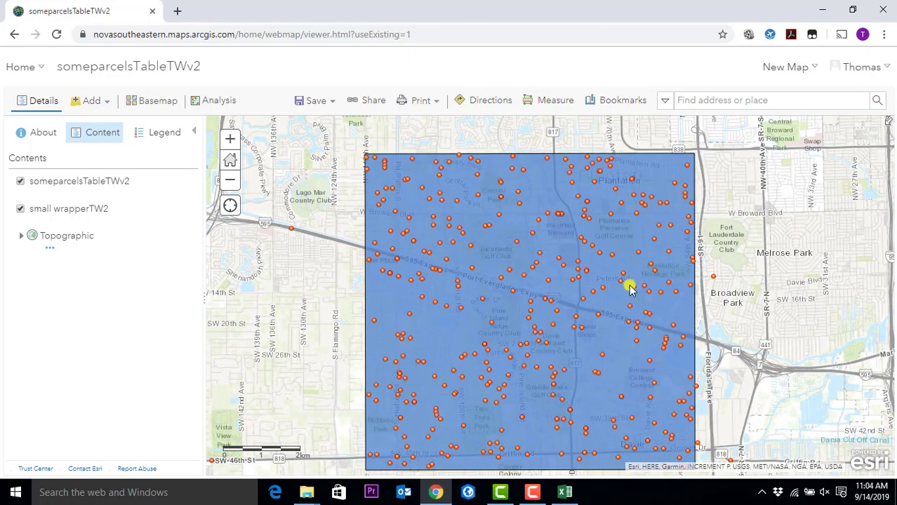
pyautogui.scroll(-1, 699, 313)
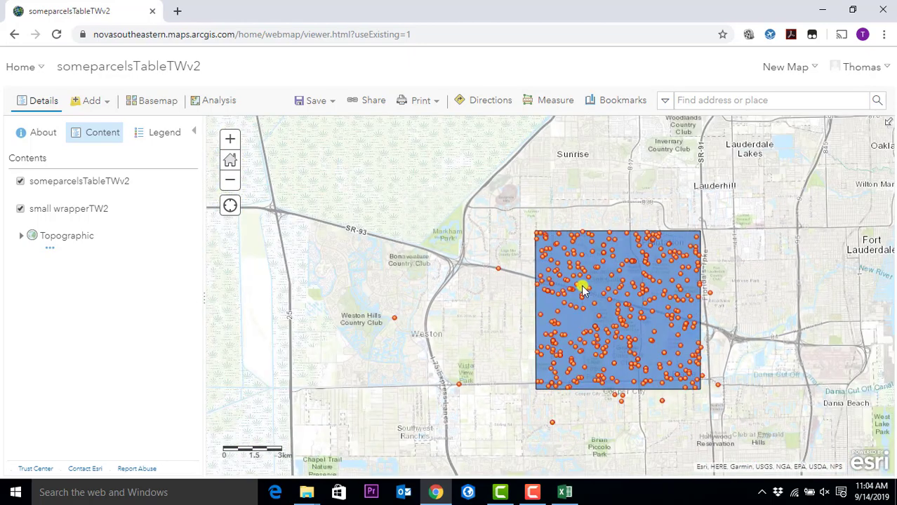
pyautogui.moveTo(78, 191)
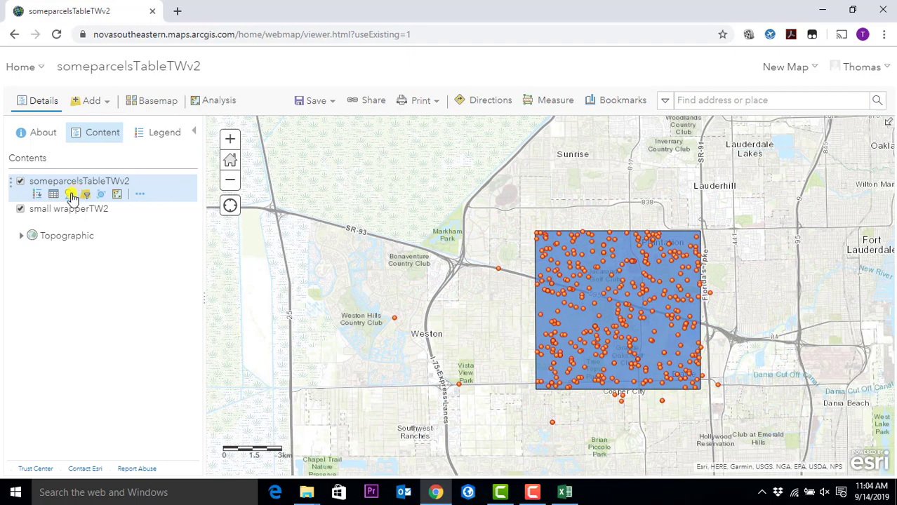
pyautogui.scroll(2, 702, 313)
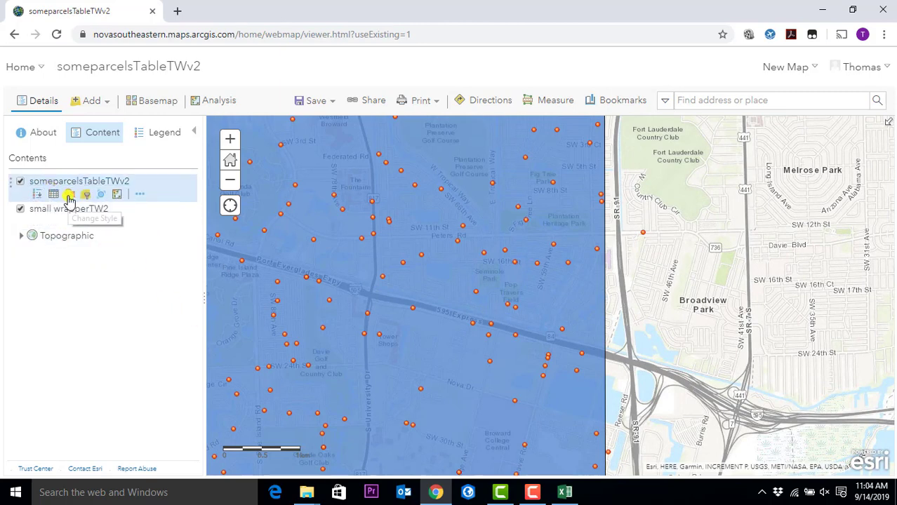
# - Limit the someparcelsTableTWv2 single-symbol style's visible range to Cities through Room scales
pyautogui.click(69, 194)
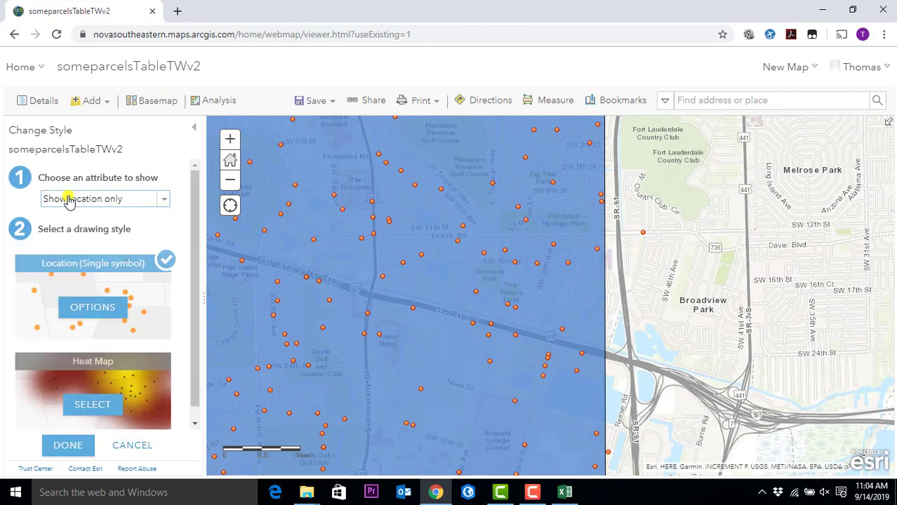
pyautogui.click(106, 298)
pyautogui.moveTo(31, 285)
pyautogui.mouseDown()
pyautogui.moveTo(127, 295)
pyautogui.moveTo(46, 290)
pyautogui.mouseUp()
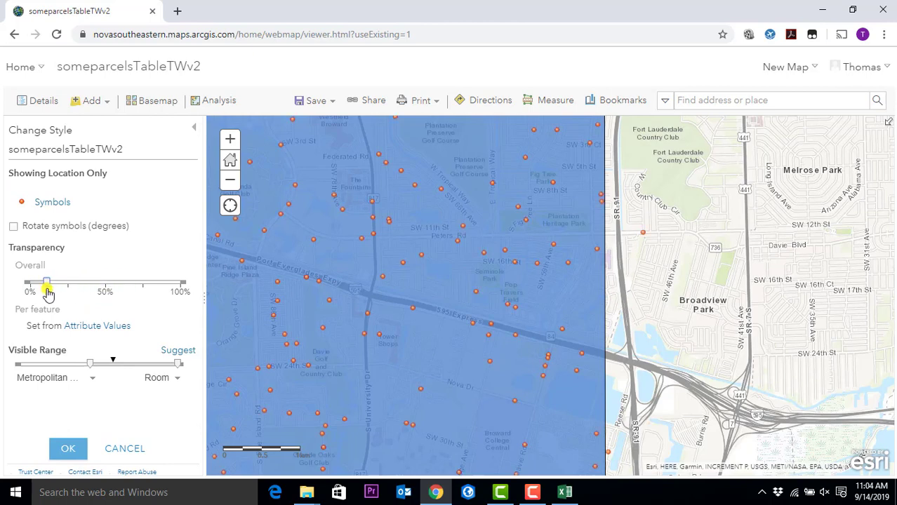
pyautogui.moveTo(92, 368)
pyautogui.moveTo(93, 370)
pyautogui.mouseDown()
pyautogui.moveTo(61, 364)
pyautogui.moveTo(94, 371)
pyautogui.mouseUp()
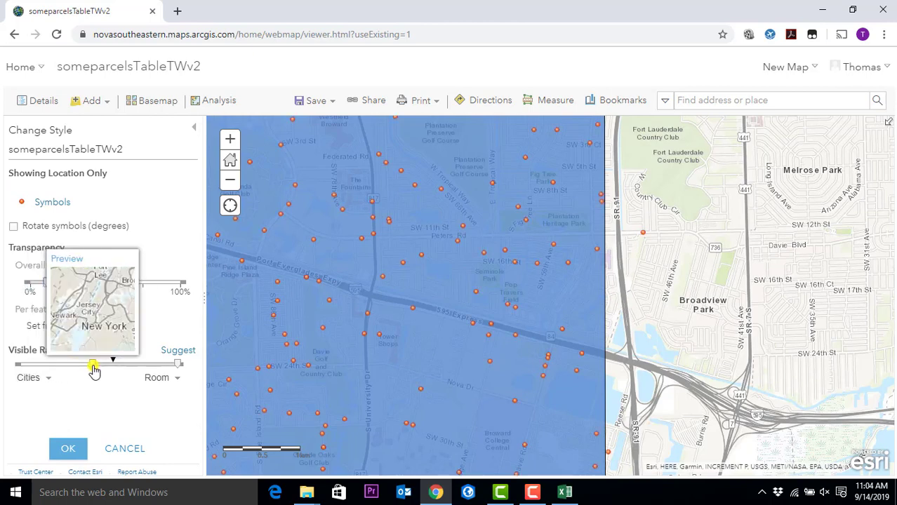
pyautogui.click(66, 448)
pyautogui.click(68, 446)
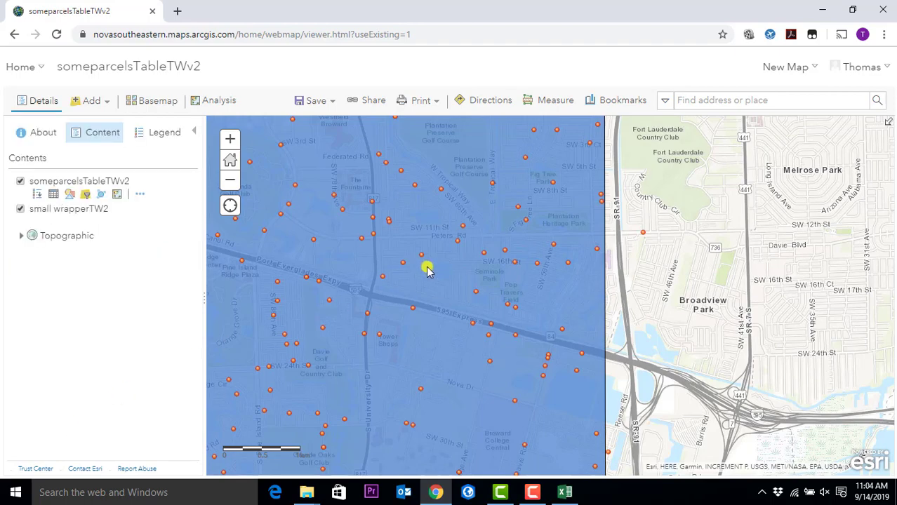
pyautogui.scroll(-3, 427, 267)
pyautogui.scroll(1, 367, 260)
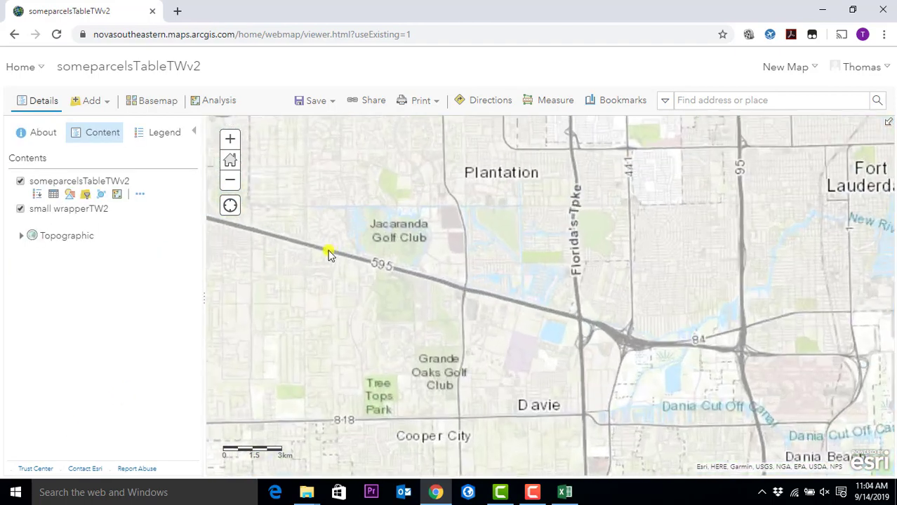
pyautogui.moveTo(435, 257); pyautogui.dragTo(435, 251)
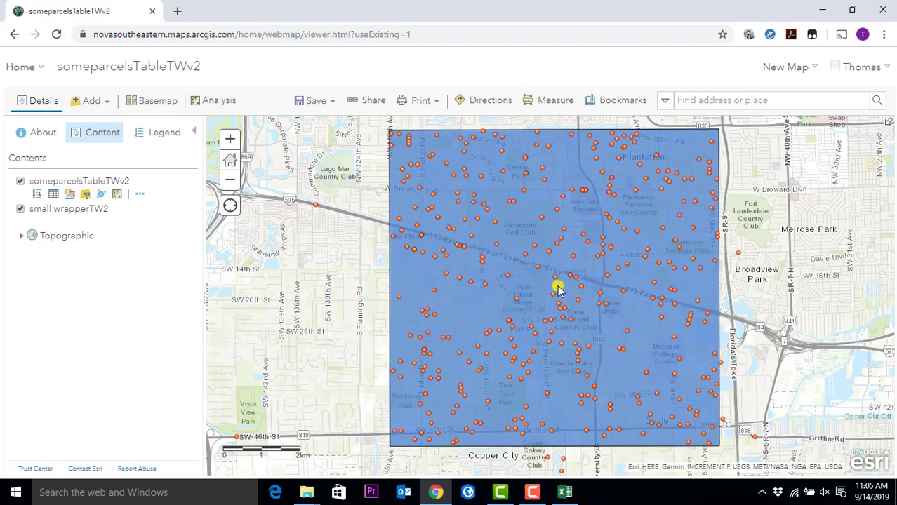
# - Scroll the Contents list to confirm both layers remain checked and visible
pyautogui.scroll(-1, 554, 294)
pyautogui.scroll(1, 559, 280)
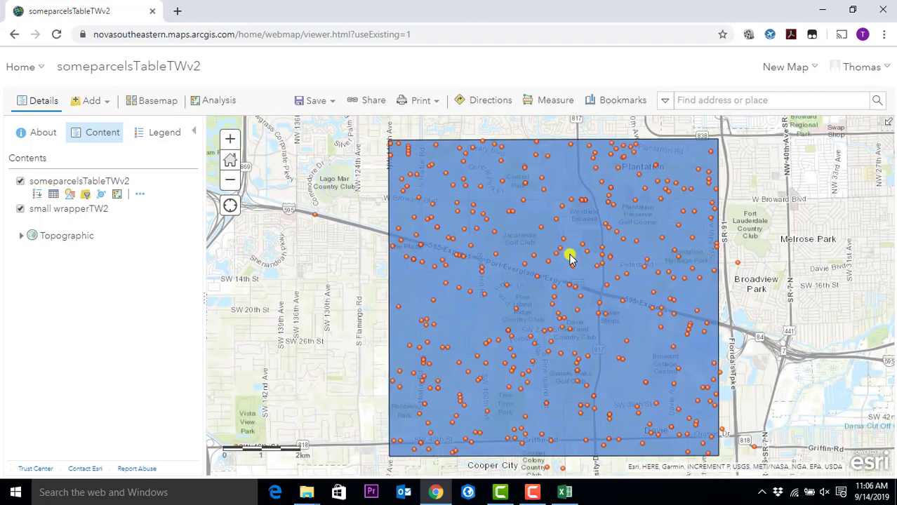
# - Open Create Buffers under Use Proximity and set the buffer distance to 500 Feet
pyautogui.click(219, 105)
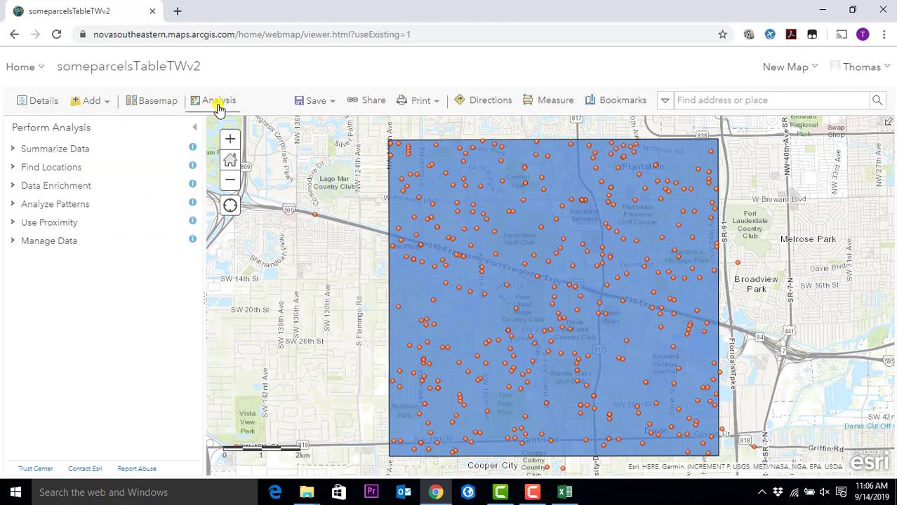
pyautogui.click(12, 223)
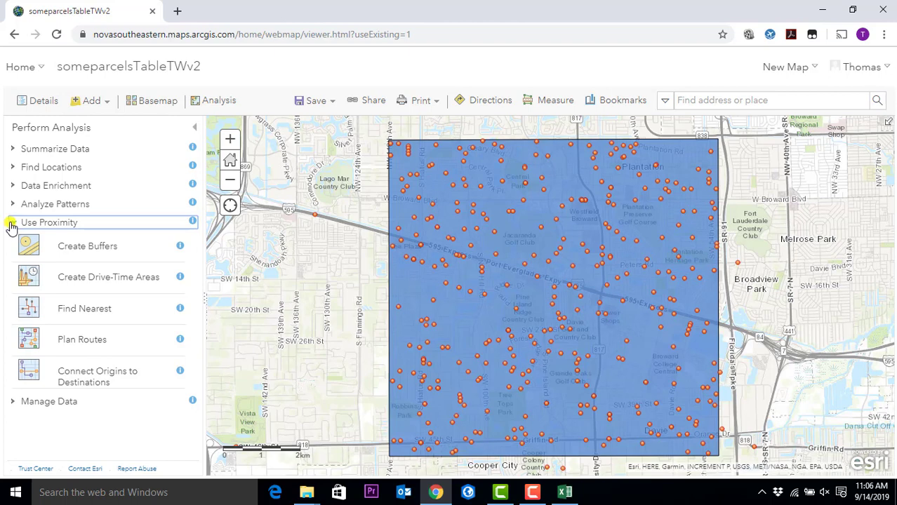
pyautogui.click(82, 249)
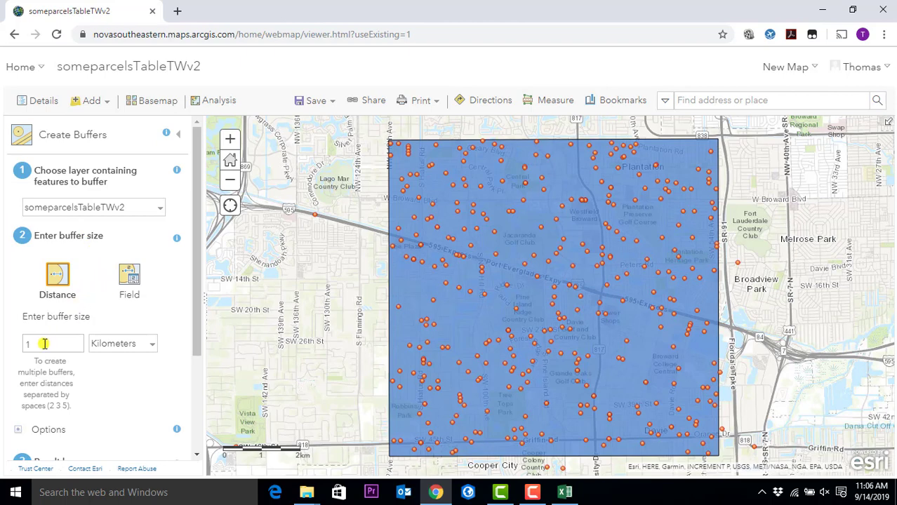
pyautogui.click(98, 350)
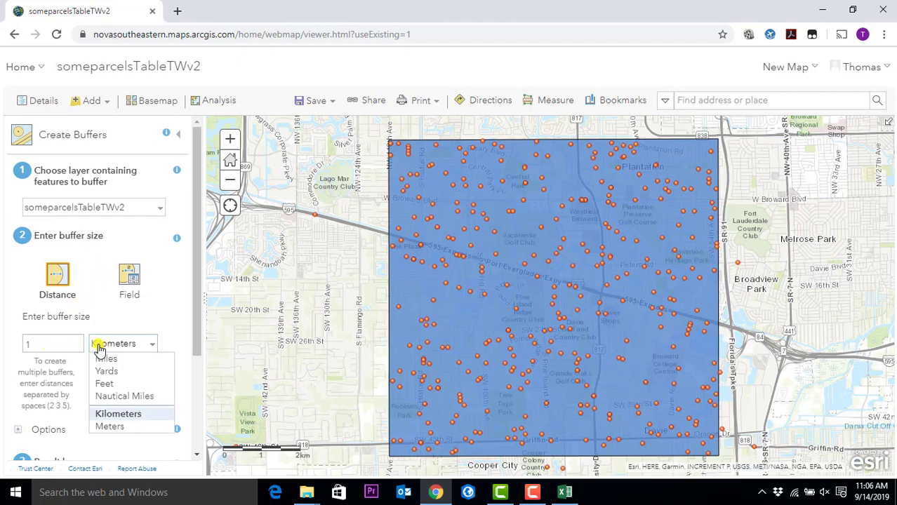
pyautogui.click(140, 384)
pyautogui.moveTo(49, 344); pyautogui.dragTo(17, 345)
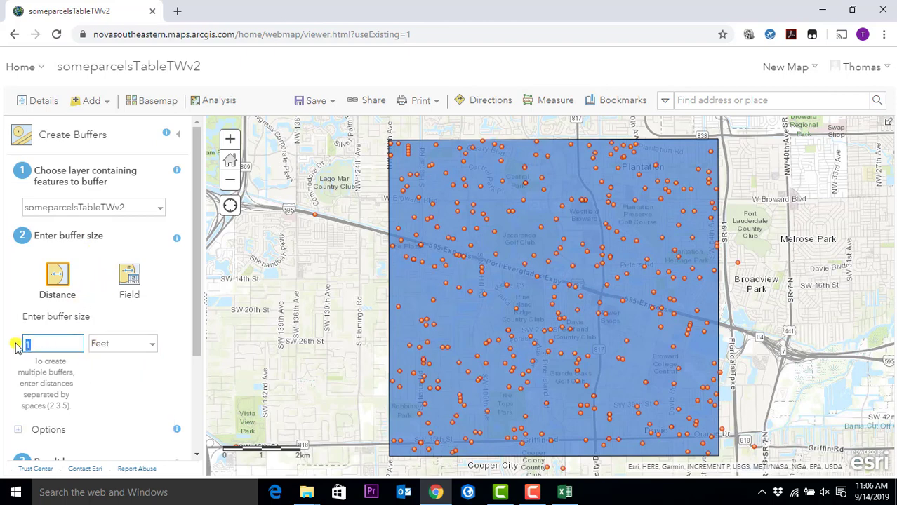
pyautogui.write('500')
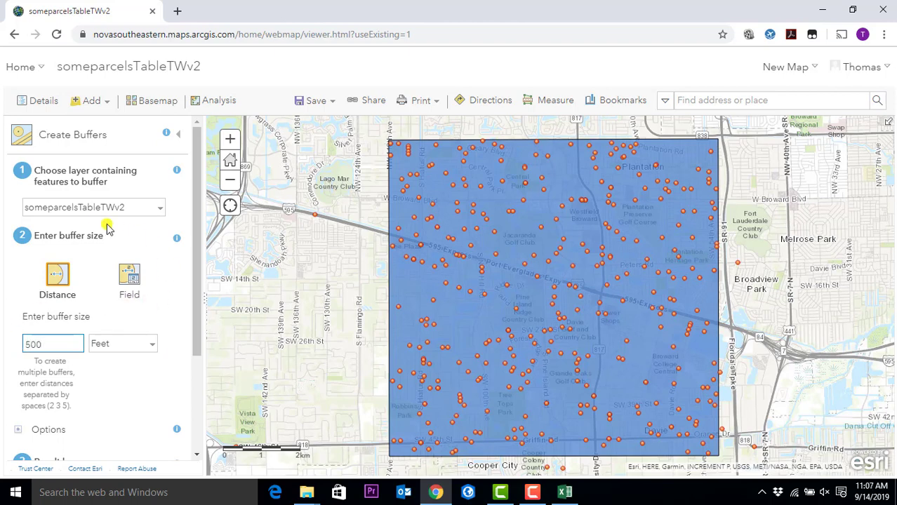
# - Choose someparcelsTableTWv2 as the input layer, keep Feet, and check the 0.386-credit estimate
pyautogui.click(162, 212)
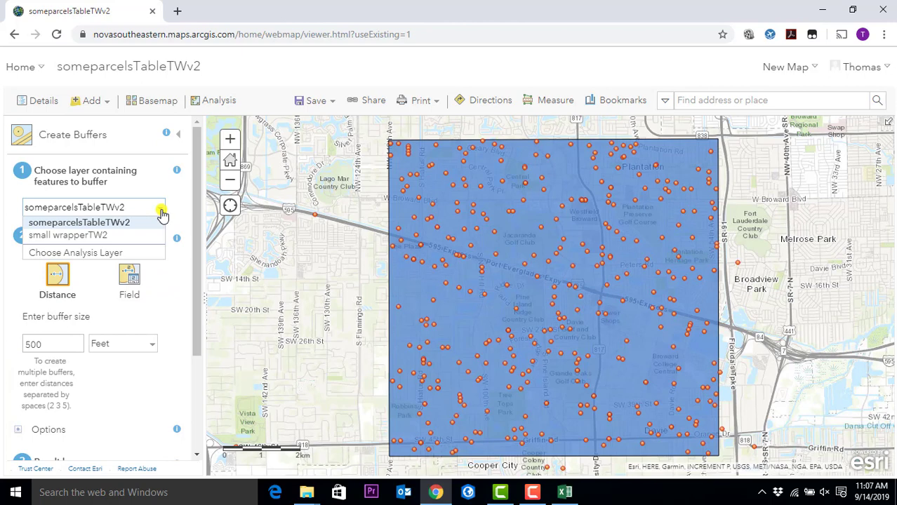
pyautogui.click(123, 223)
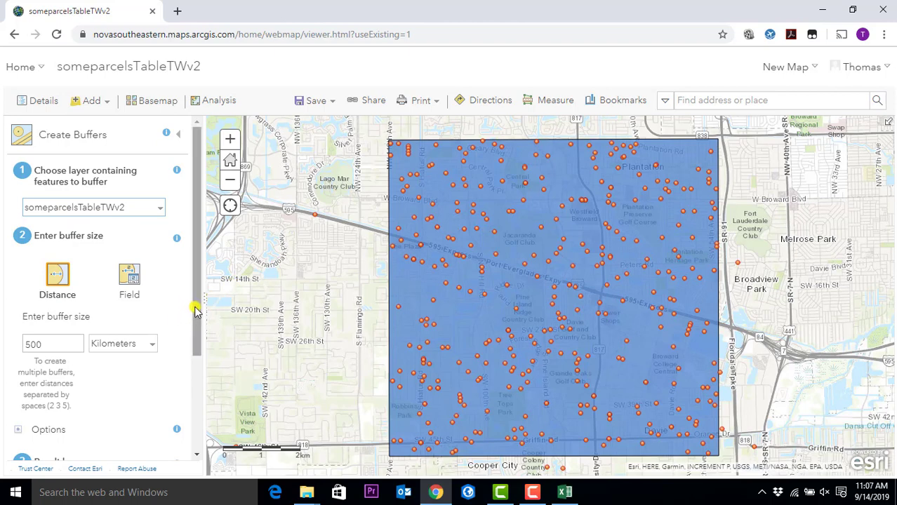
pyautogui.moveTo(195, 307); pyautogui.dragTo(201, 373)
pyautogui.click(112, 254)
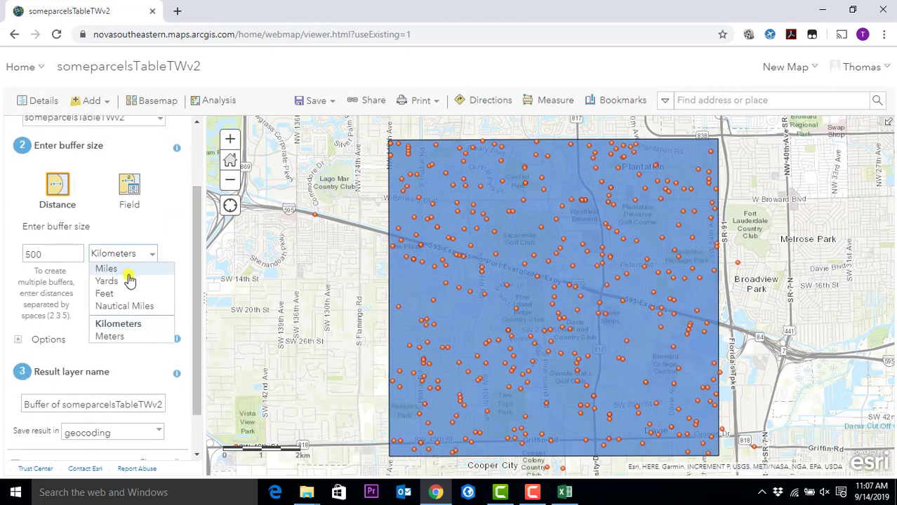
pyautogui.click(128, 293)
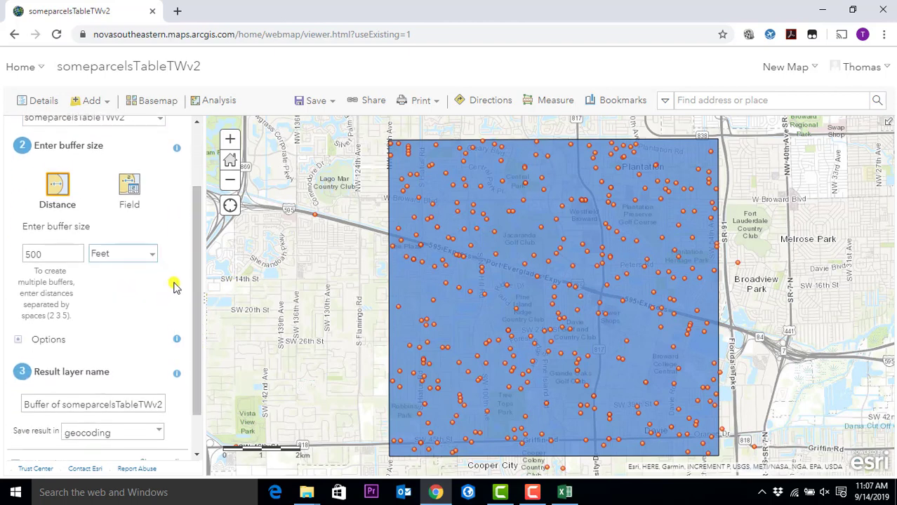
pyautogui.moveTo(195, 267); pyautogui.dragTo(194, 331)
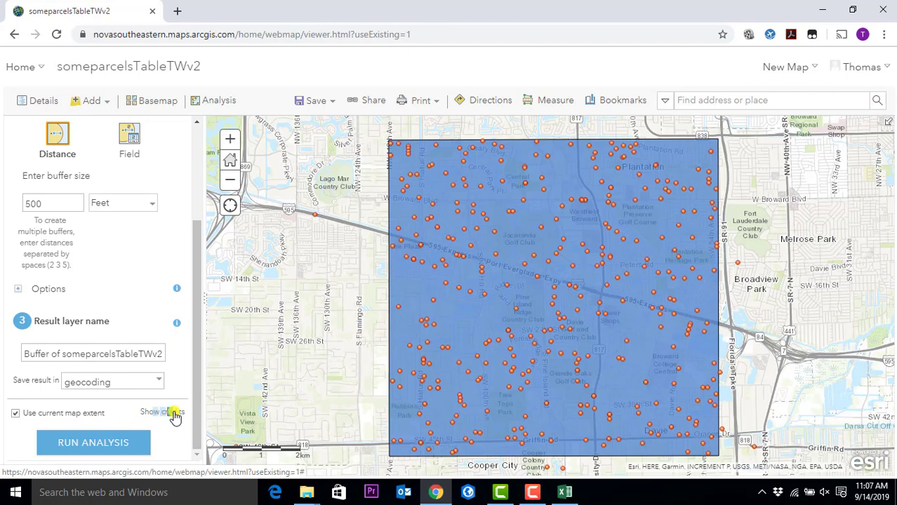
pyautogui.click(174, 413)
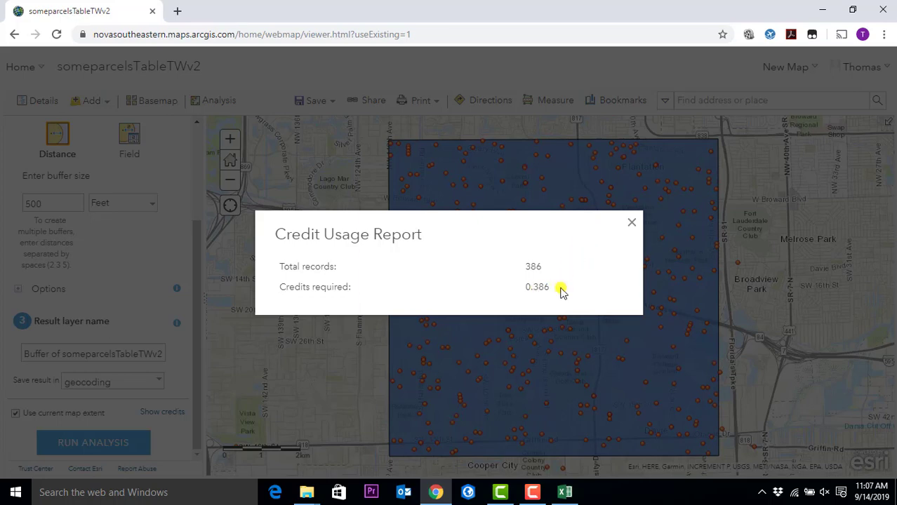
pyautogui.click(633, 224)
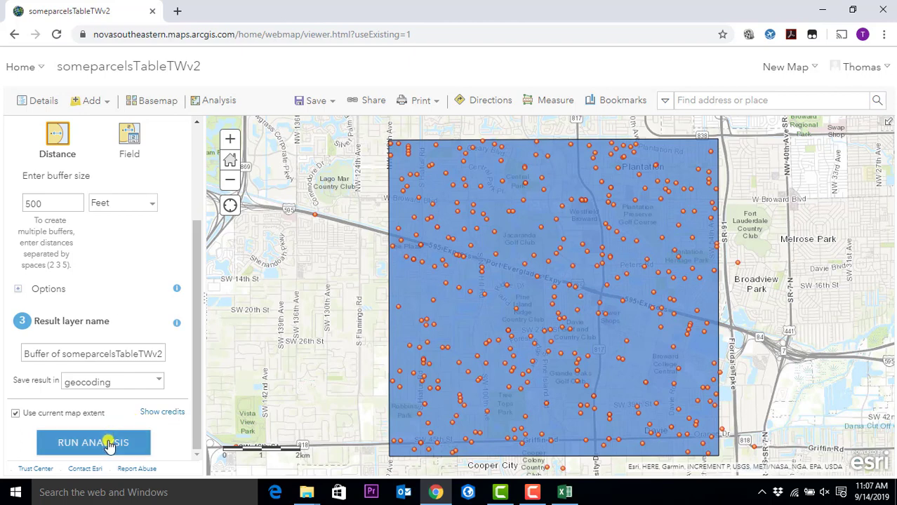
# - Run the 500-foot buffer analysis and zoom in on the resulting buffer circles
pyautogui.click(109, 445)
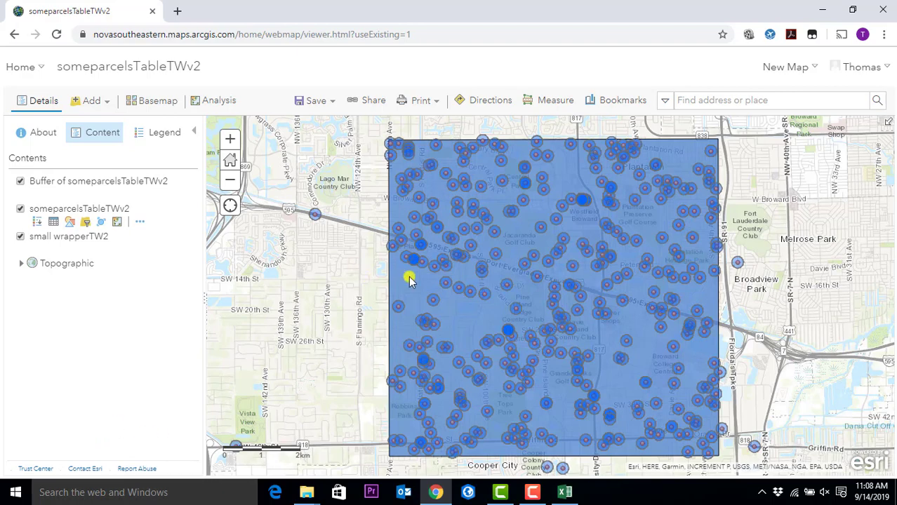
pyautogui.scroll(3, 408, 277)
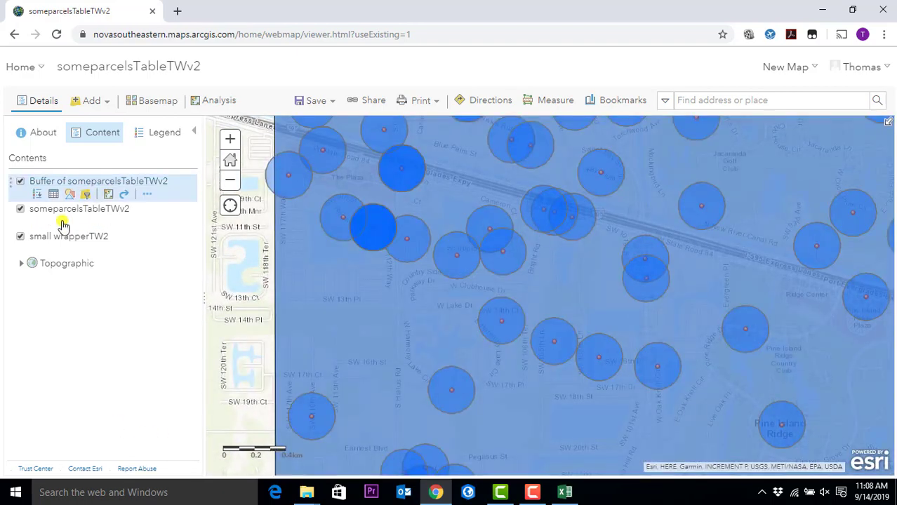
pyautogui.click(21, 237)
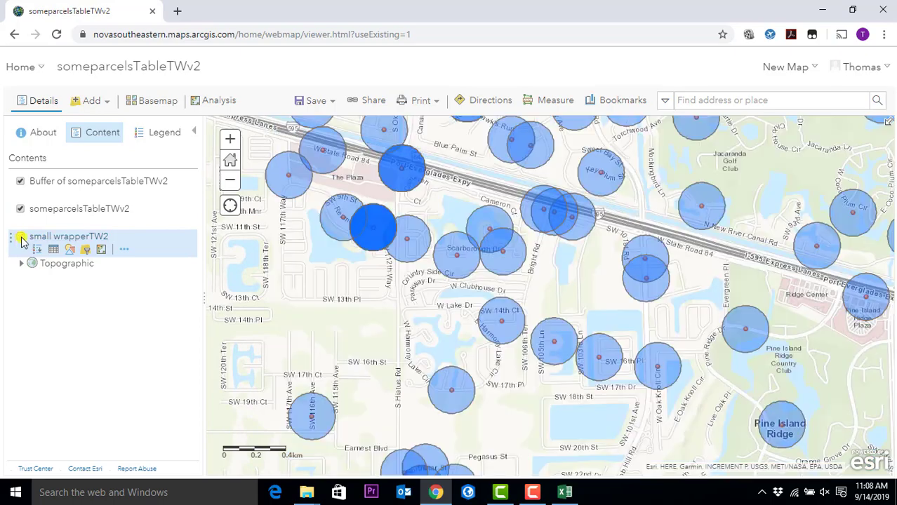
pyautogui.scroll(1, 498, 179)
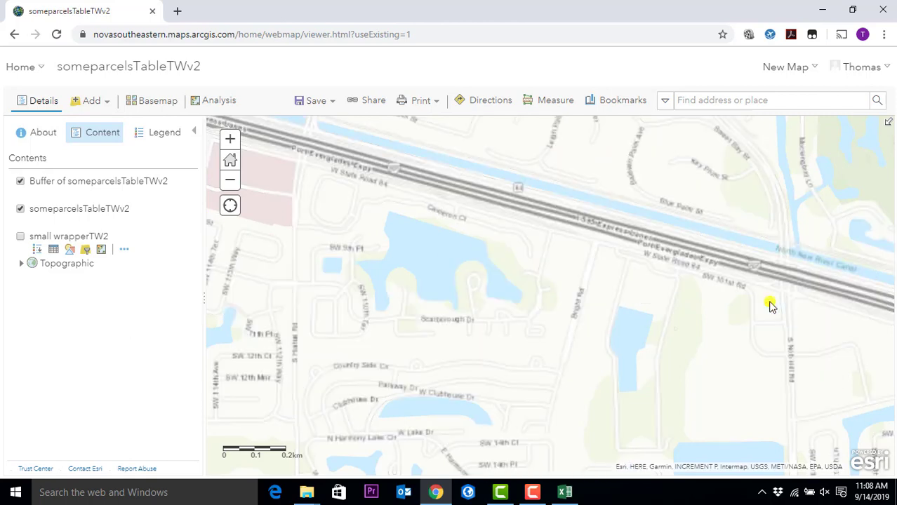
pyautogui.scroll(-1, 740, 278)
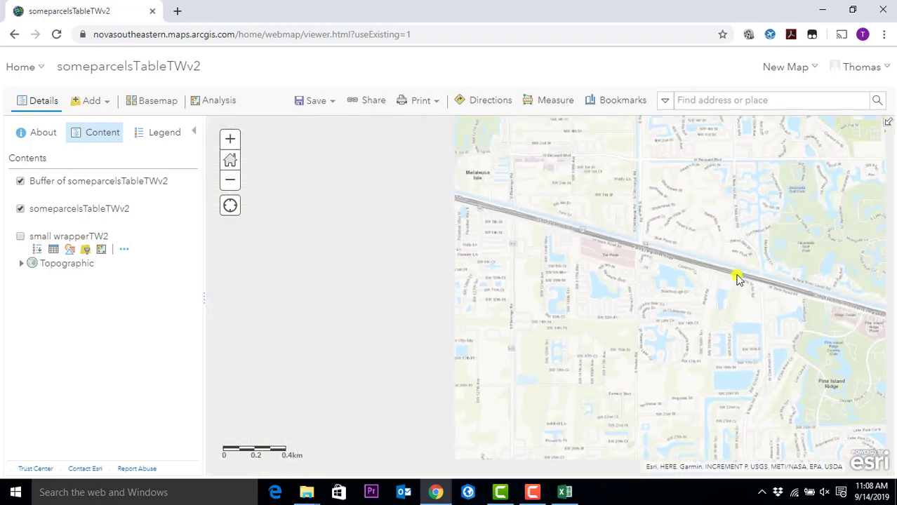
pyautogui.scroll(-1, 593, 275)
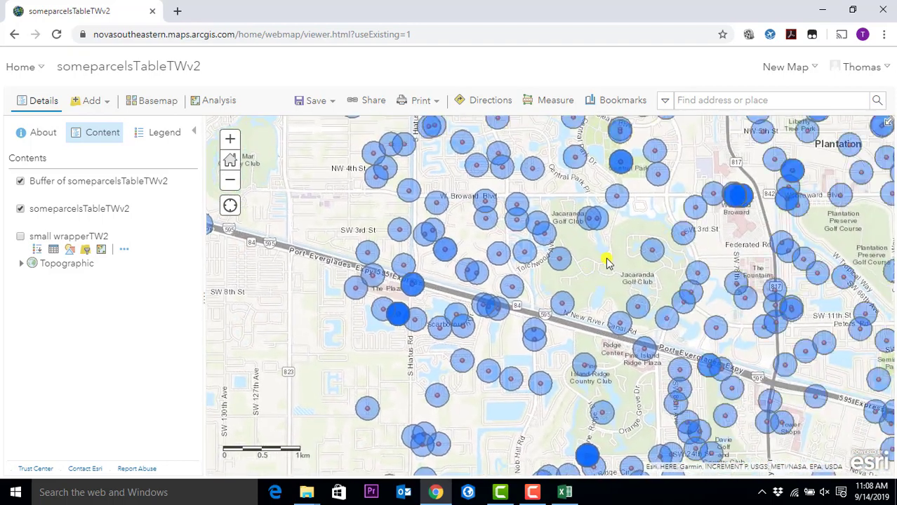
pyautogui.moveTo(626, 254); pyautogui.dragTo(533, 278)
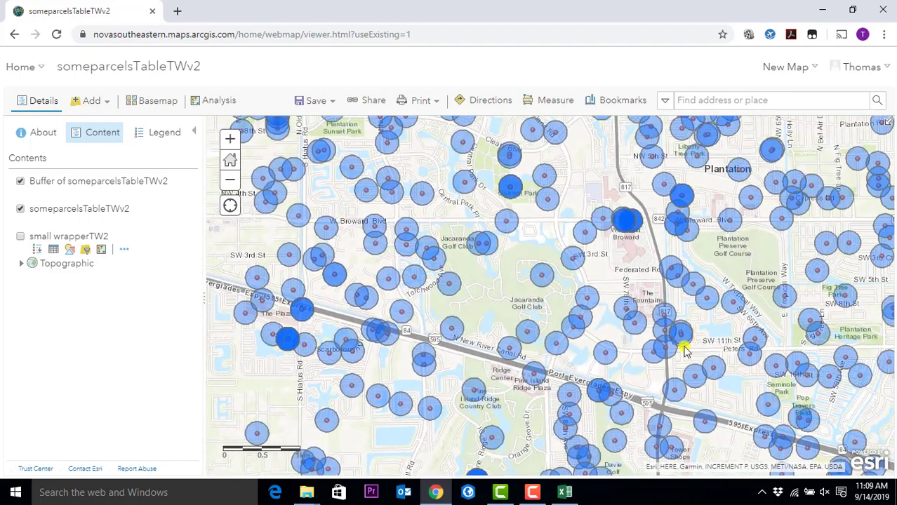
pyautogui.scroll(1, 705, 296)
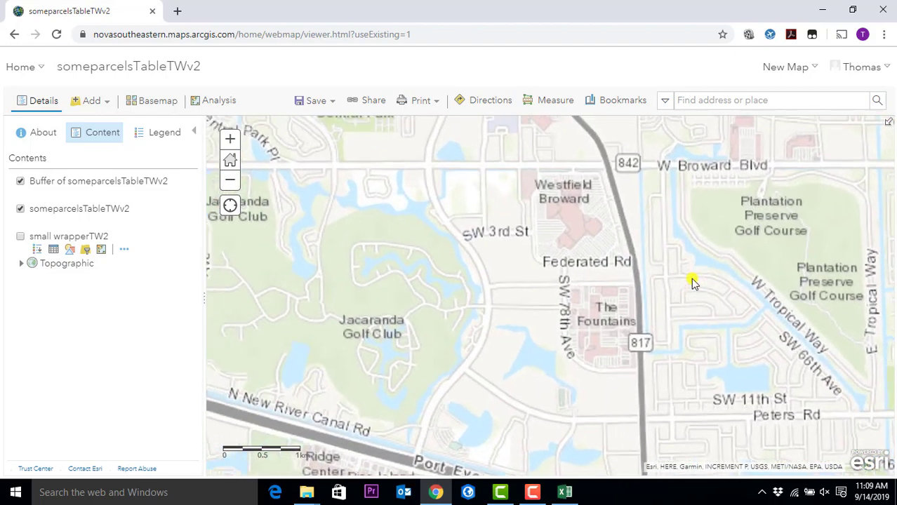
pyautogui.scroll(2, 712, 304)
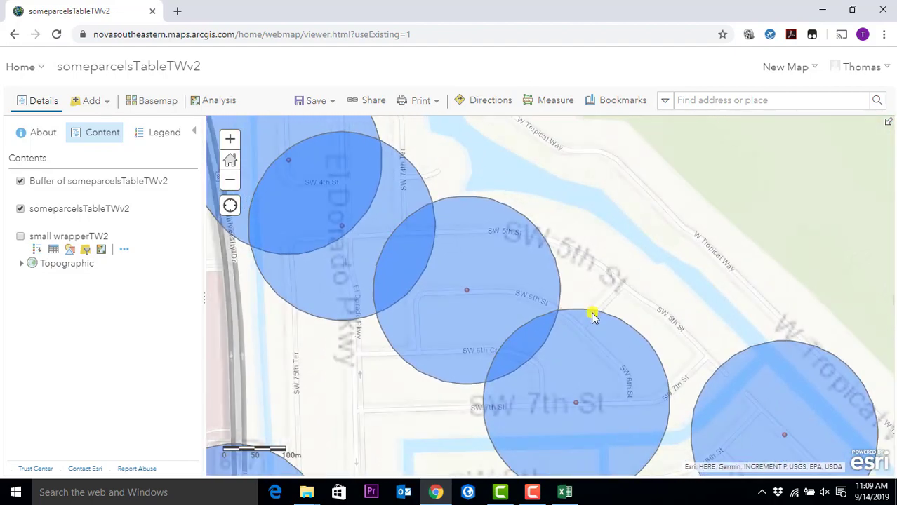
pyautogui.scroll(-1, 590, 314)
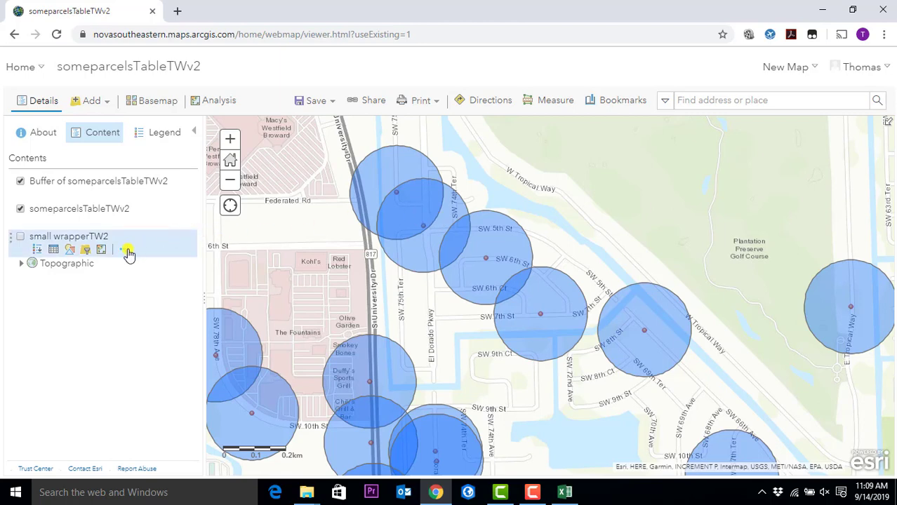
pyautogui.click(142, 222)
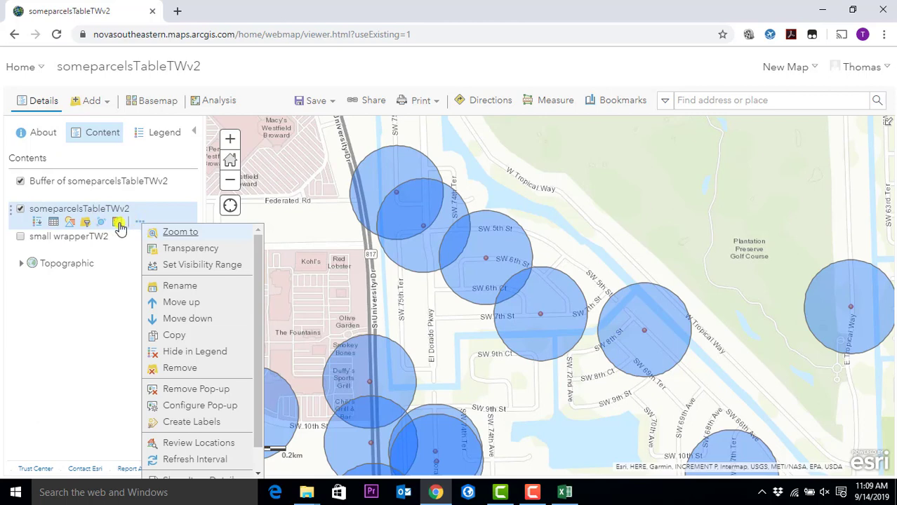
pyautogui.click(119, 224)
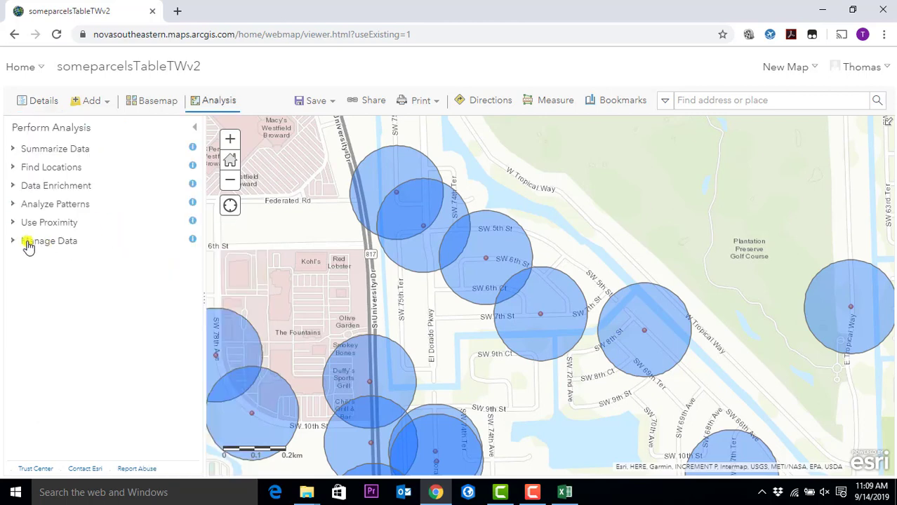
pyautogui.click(14, 223)
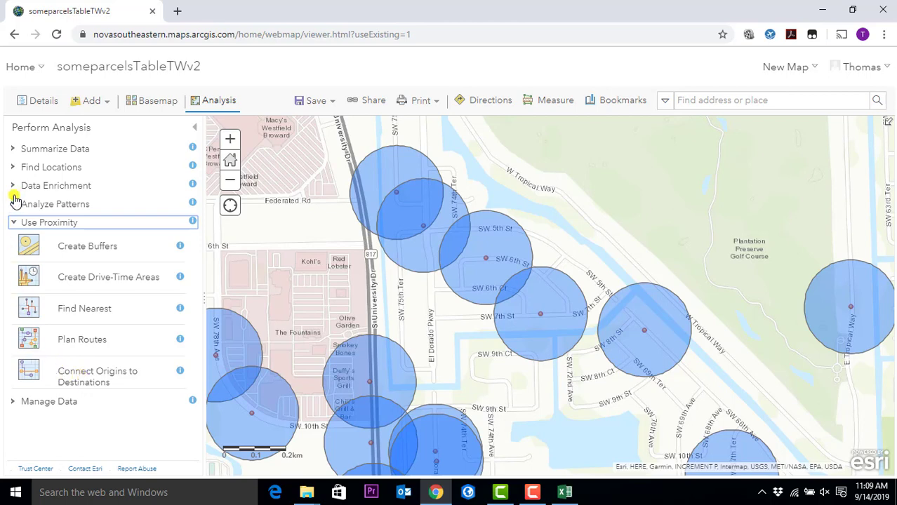
pyautogui.click(15, 167)
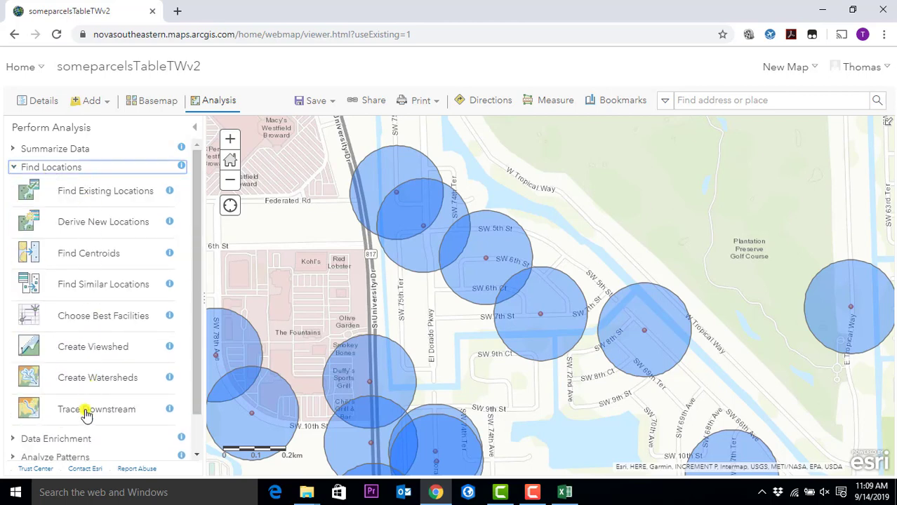
pyautogui.click(11, 153)
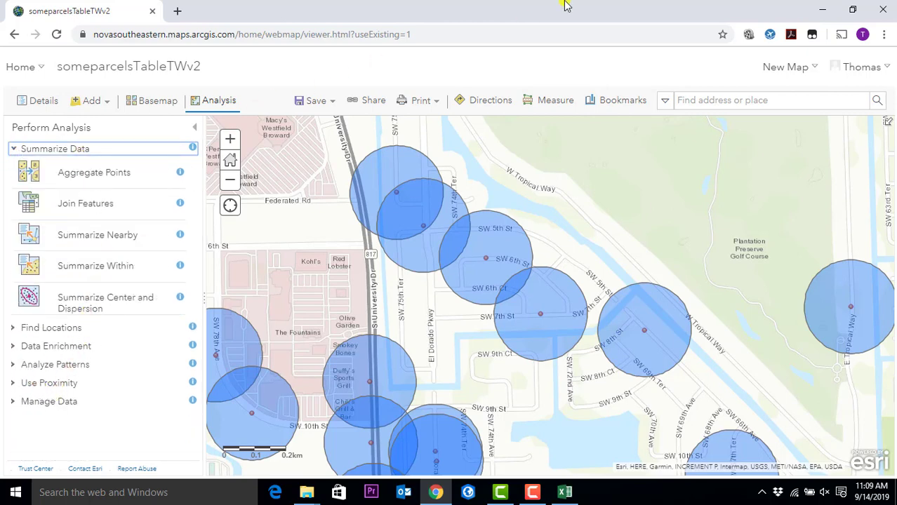
pyautogui.click(194, 127)
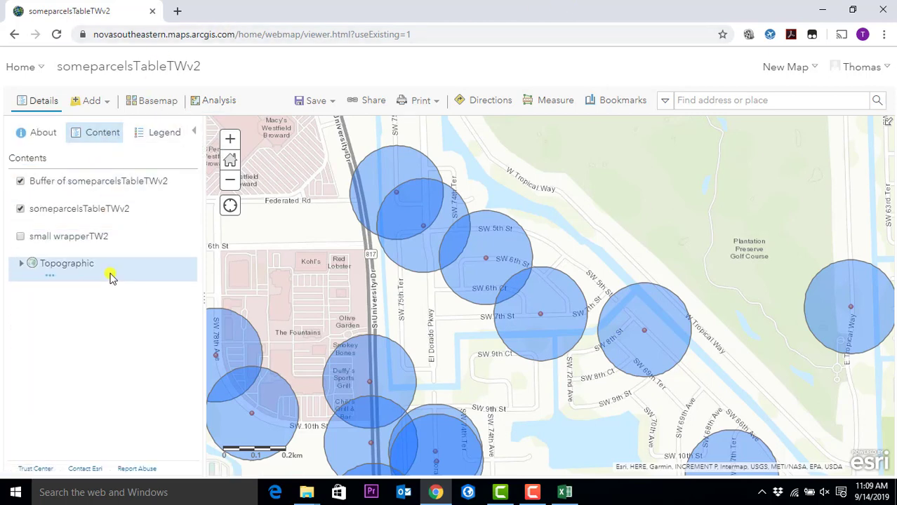
pyautogui.moveTo(79, 188)
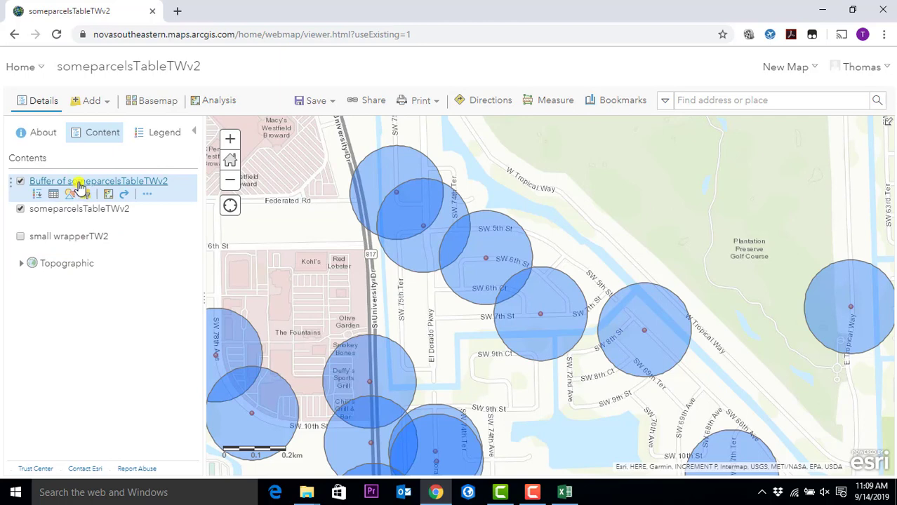
pyautogui.moveTo(82, 217)
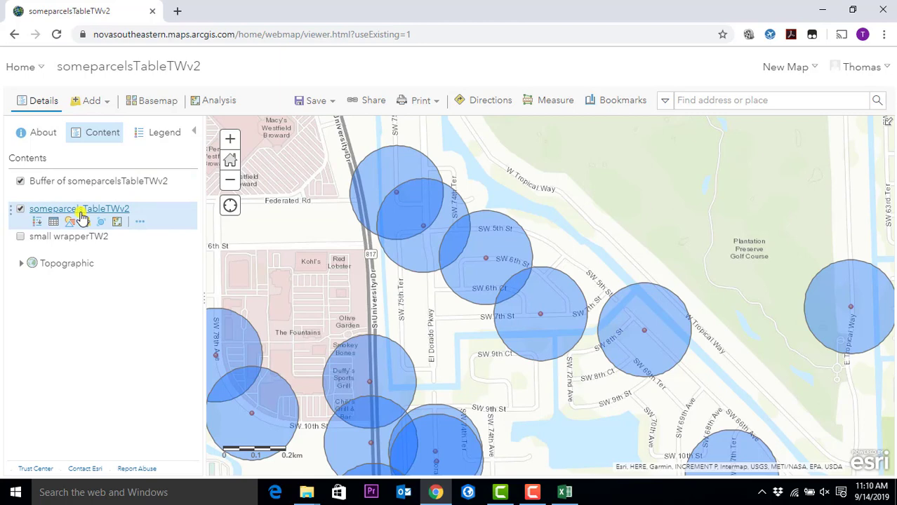
# - Open Create Buffers with someparcelsTableTWv2 as the input layer and Feet as the distance unit
pyautogui.click(216, 106)
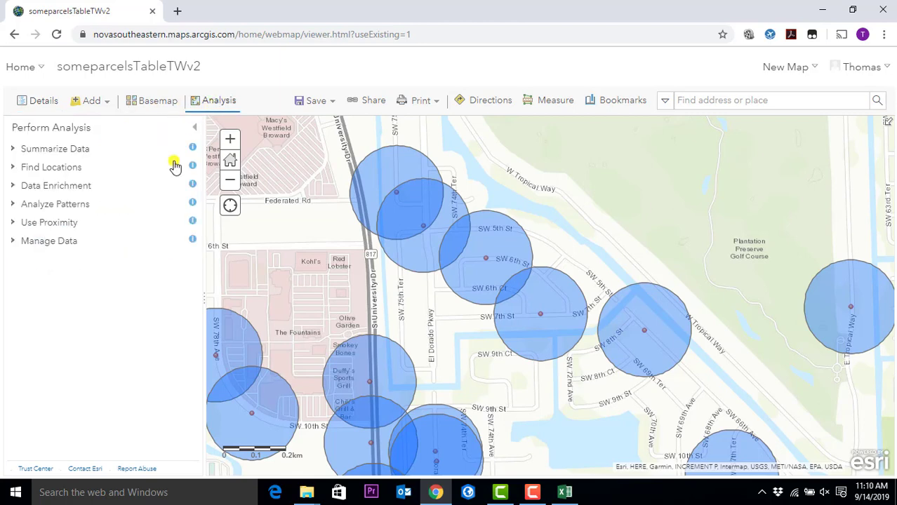
pyautogui.click(12, 222)
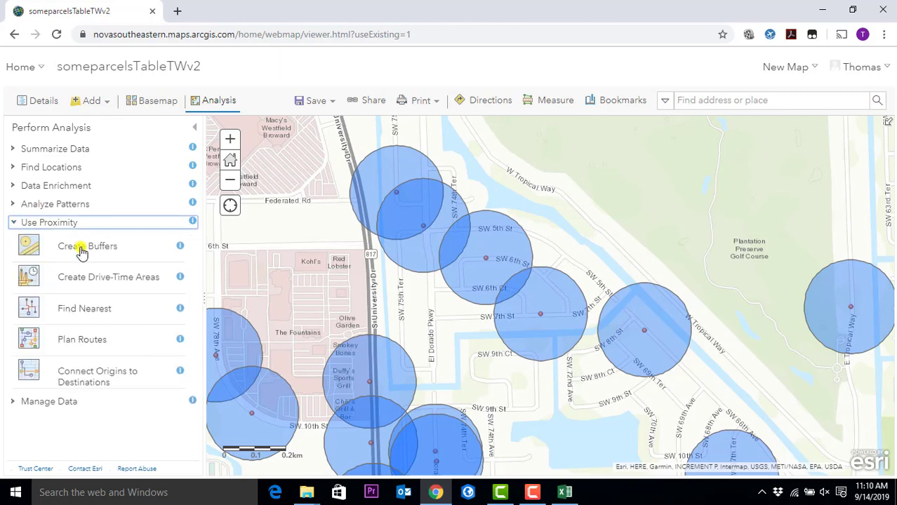
pyautogui.click(81, 250)
pyautogui.click(84, 209)
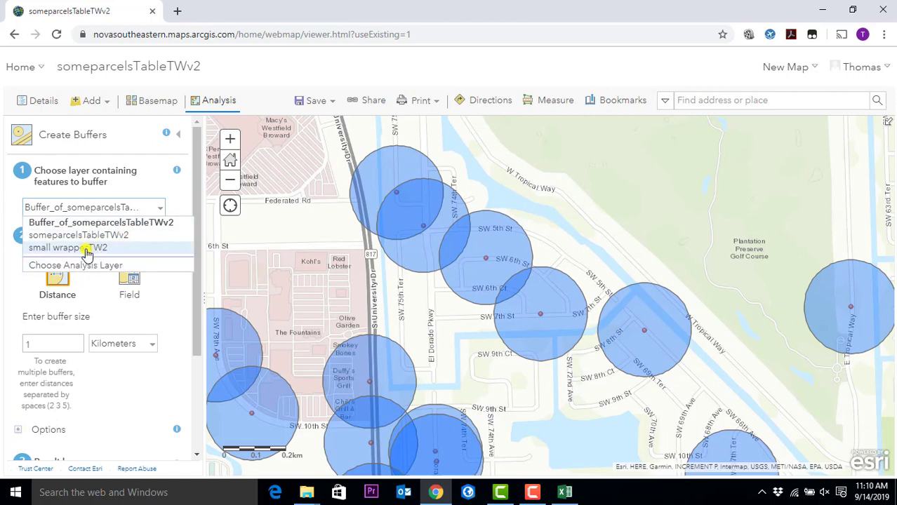
pyautogui.click(83, 238)
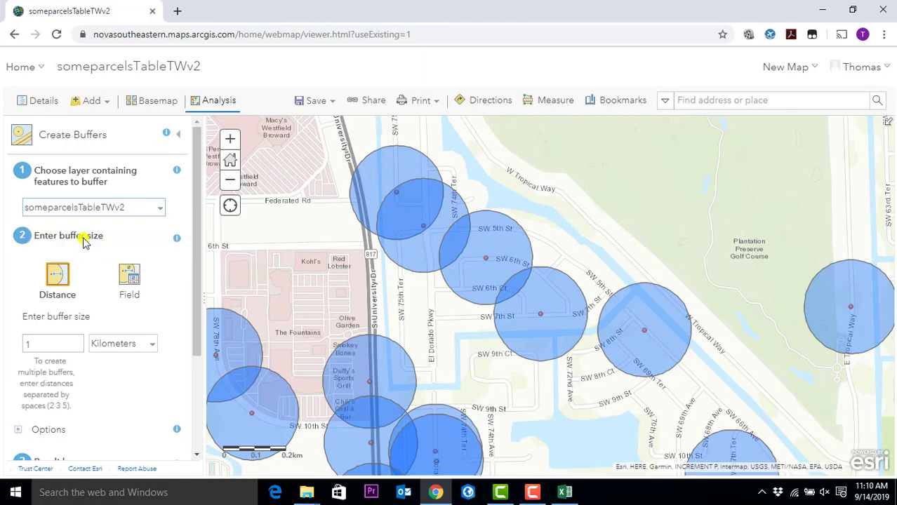
pyautogui.click(120, 344)
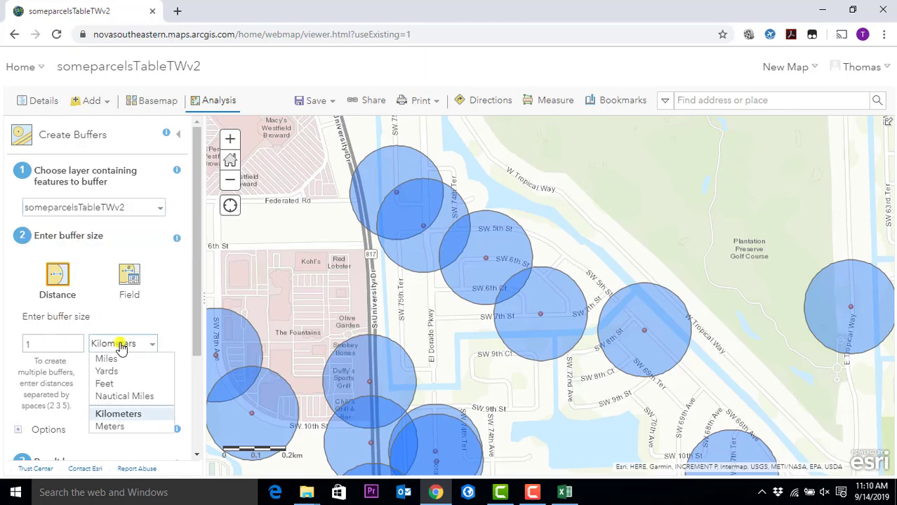
pyautogui.click(126, 384)
pyautogui.moveTo(62, 339); pyautogui.dragTo(19, 349)
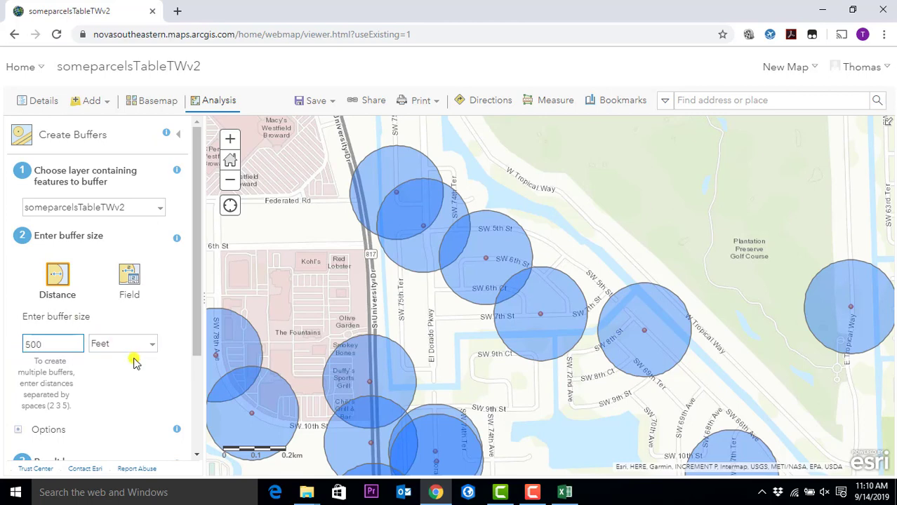
# - Set the buffer type to Dissolve, rename the result to Buffer2, and run the analysis
pyautogui.scroll(-1, 155, 368)
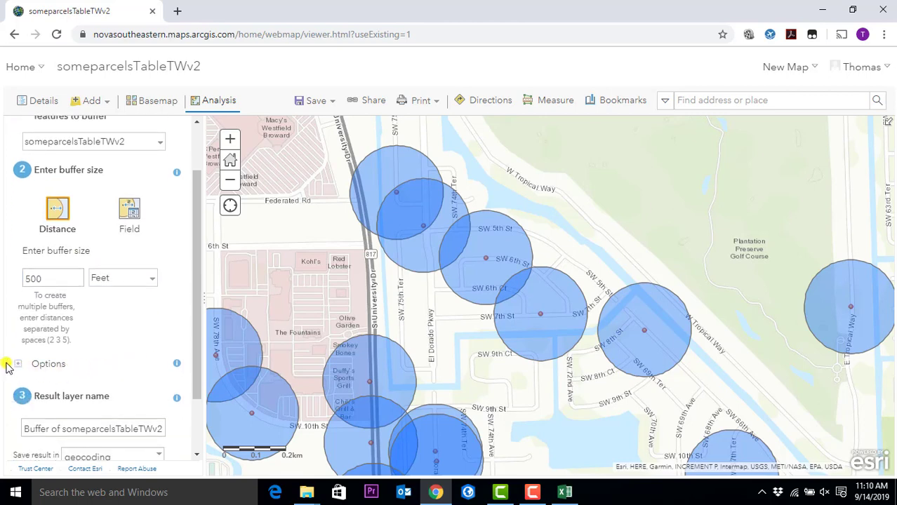
pyautogui.click(17, 364)
pyautogui.scroll(-1, 139, 364)
pyautogui.scroll(-2, 139, 363)
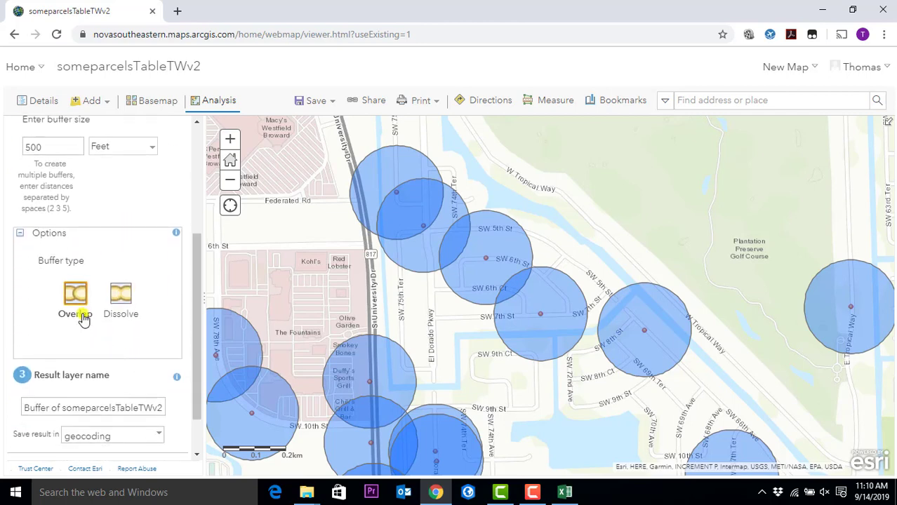
pyautogui.click(123, 296)
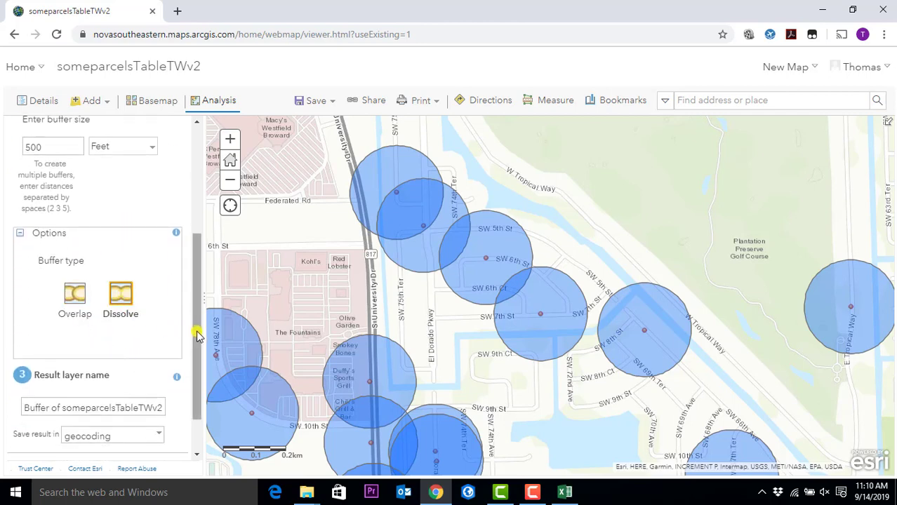
pyautogui.moveTo(197, 333); pyautogui.dragTo(196, 377)
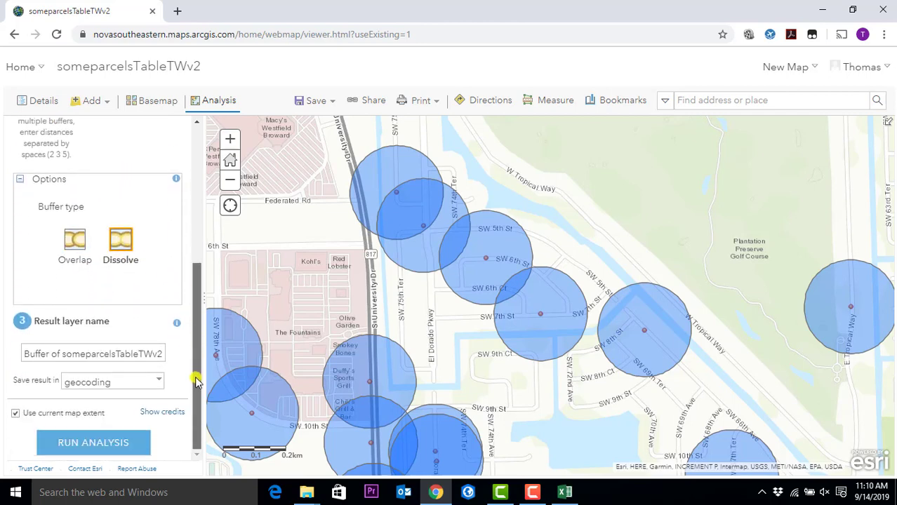
pyautogui.click(50, 356)
pyautogui.write('2')
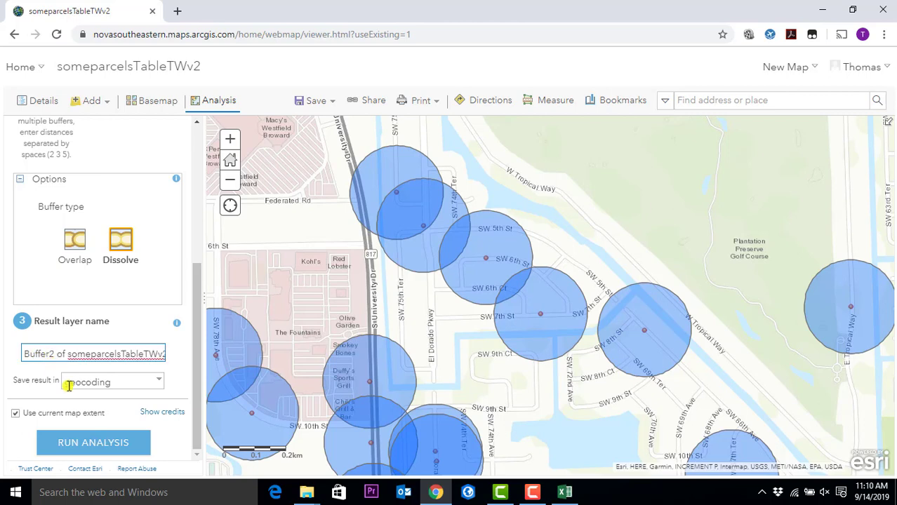
pyautogui.click(65, 445)
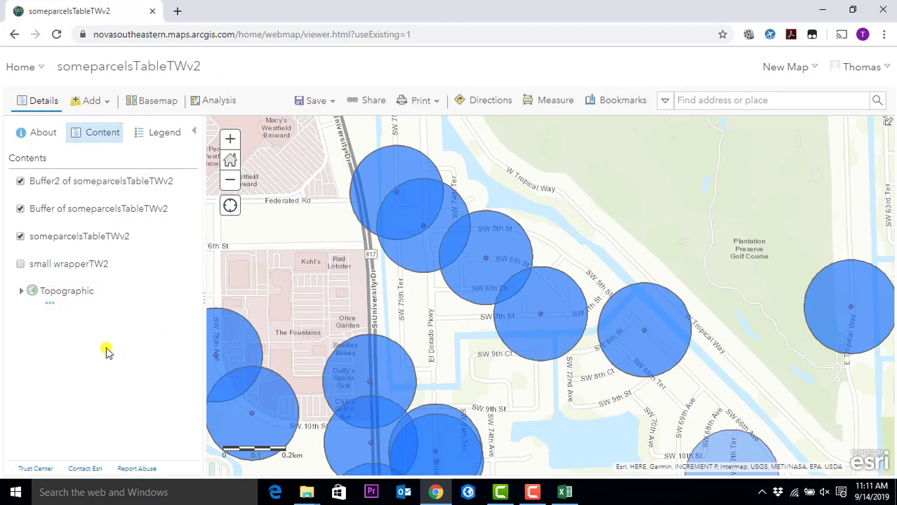
# - Turn off the first Buffer layer and give Buffer2 an orange #FFA500 fill
pyautogui.moveTo(139, 200)
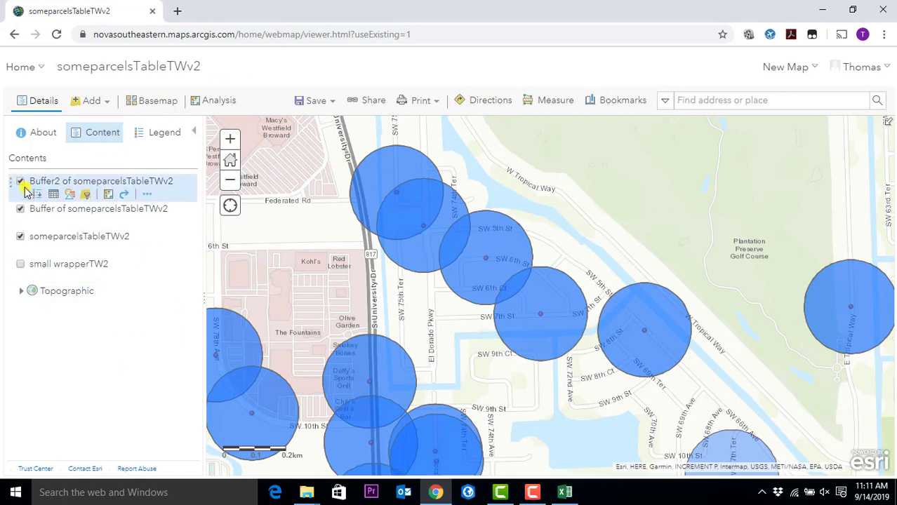
pyautogui.click(21, 209)
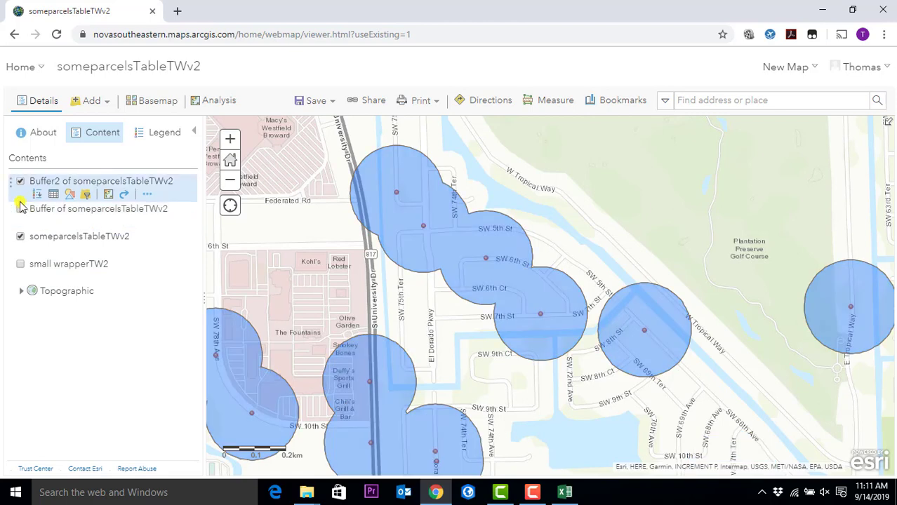
pyautogui.click(69, 194)
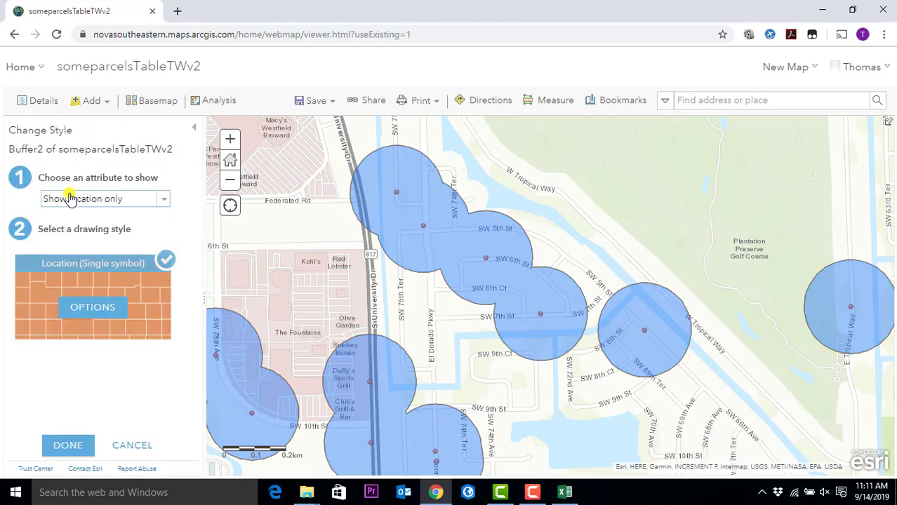
pyautogui.click(100, 306)
pyautogui.click(22, 205)
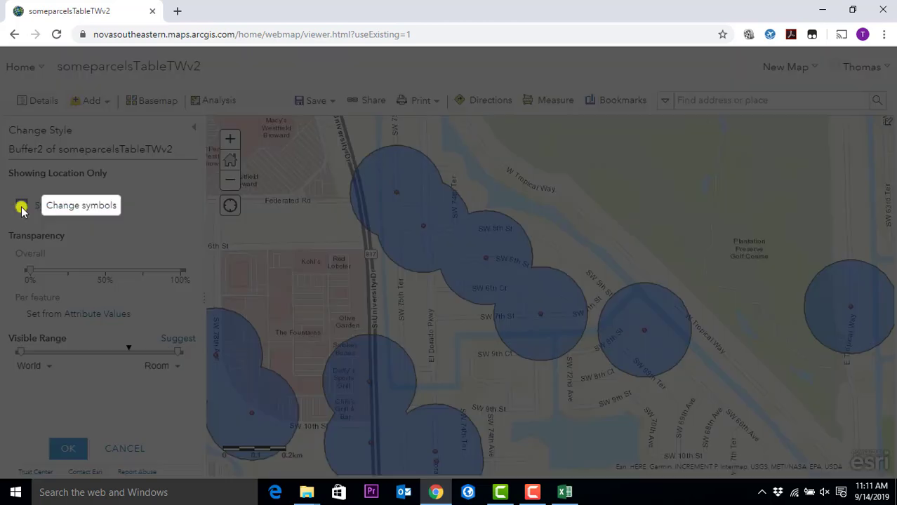
pyautogui.click(288, 238)
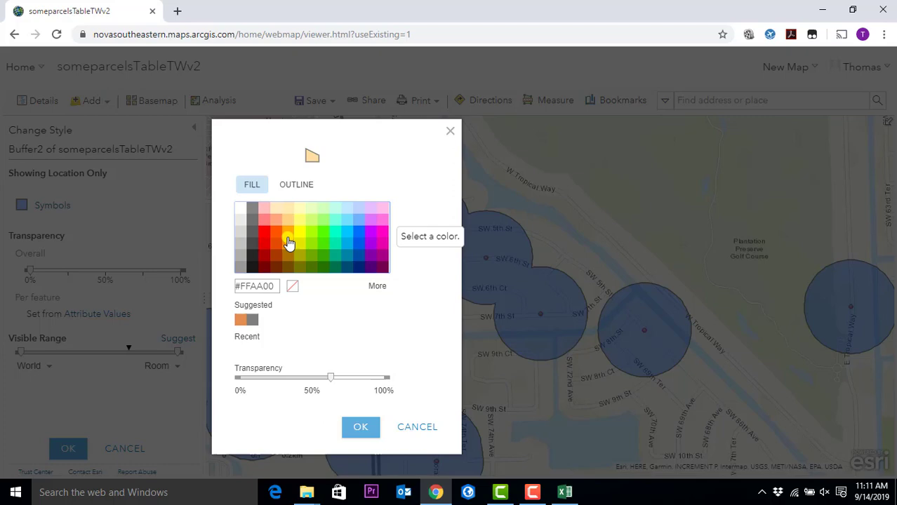
pyautogui.click(372, 427)
pyautogui.click(83, 455)
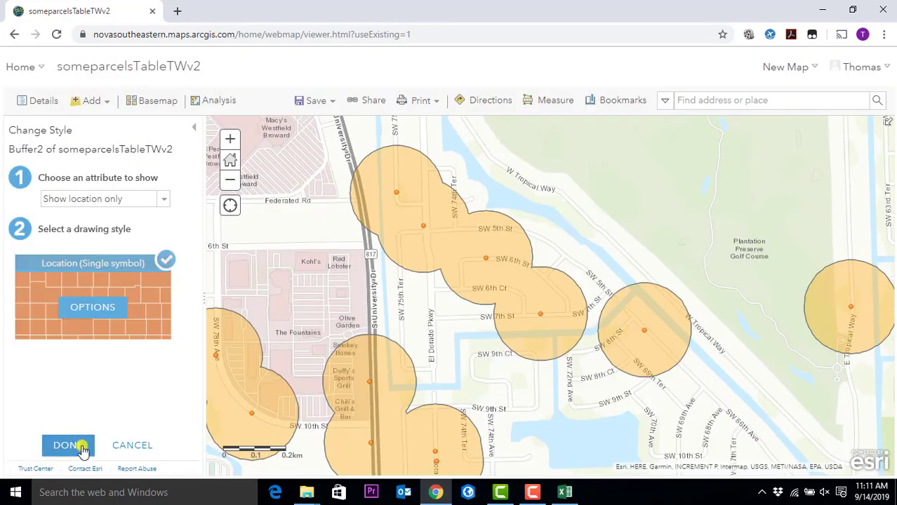
pyautogui.click(76, 450)
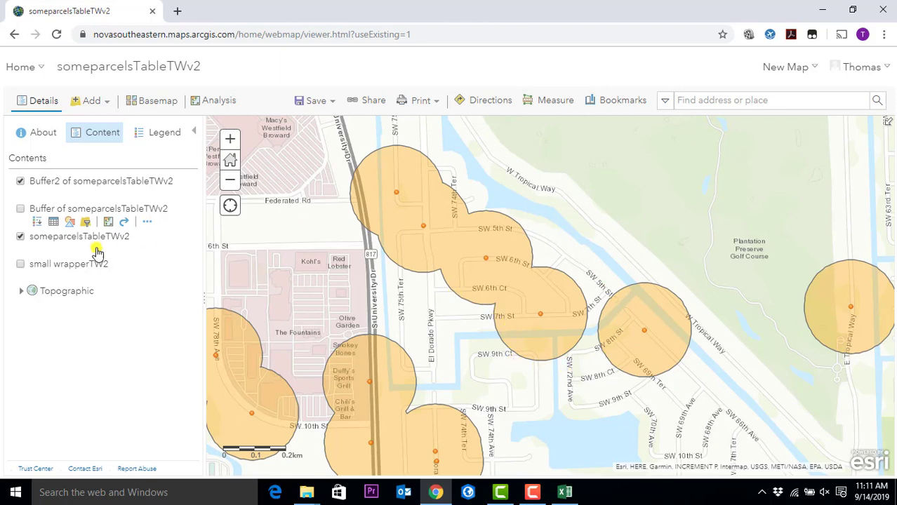
pyautogui.click(20, 208)
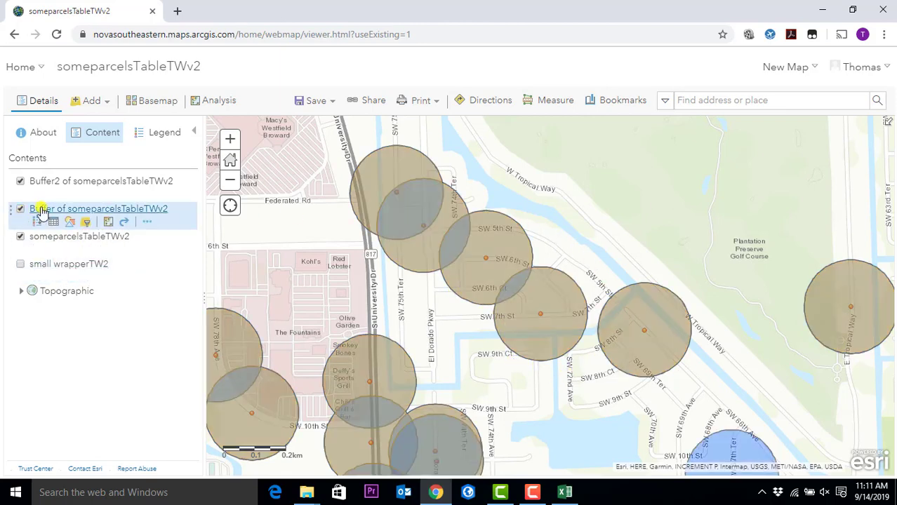
pyautogui.moveTo(11, 208); pyautogui.dragTo(10, 161)
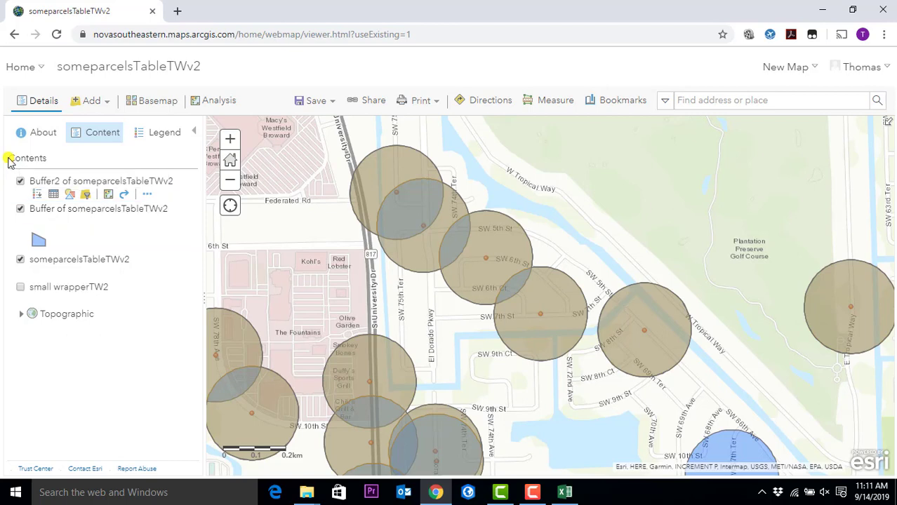
pyautogui.click(164, 133)
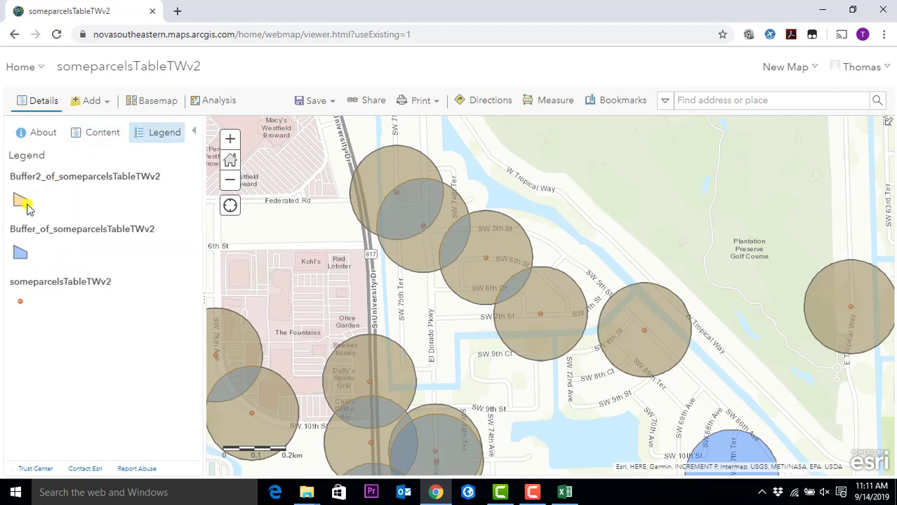
pyautogui.moveTo(655, 363); pyautogui.dragTo(542, 227)
pyautogui.scroll(-1, 542, 227)
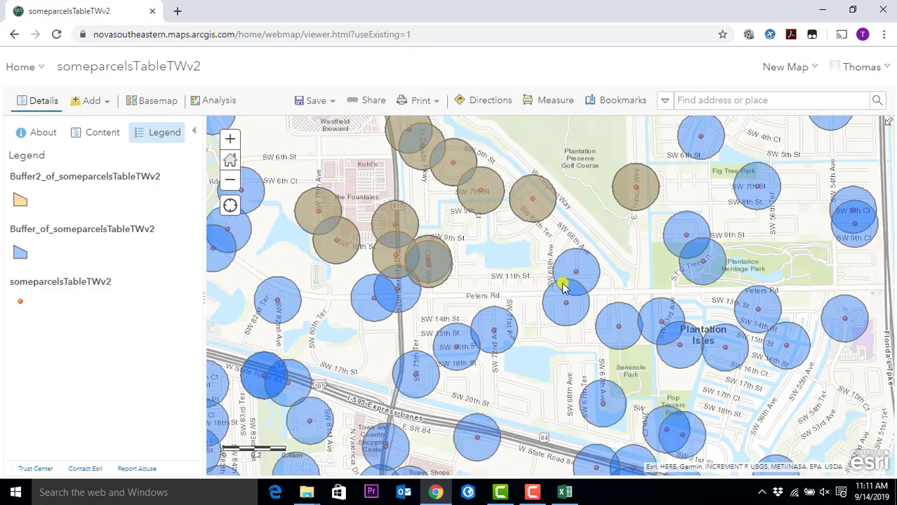
pyautogui.scroll(-2, 549, 304)
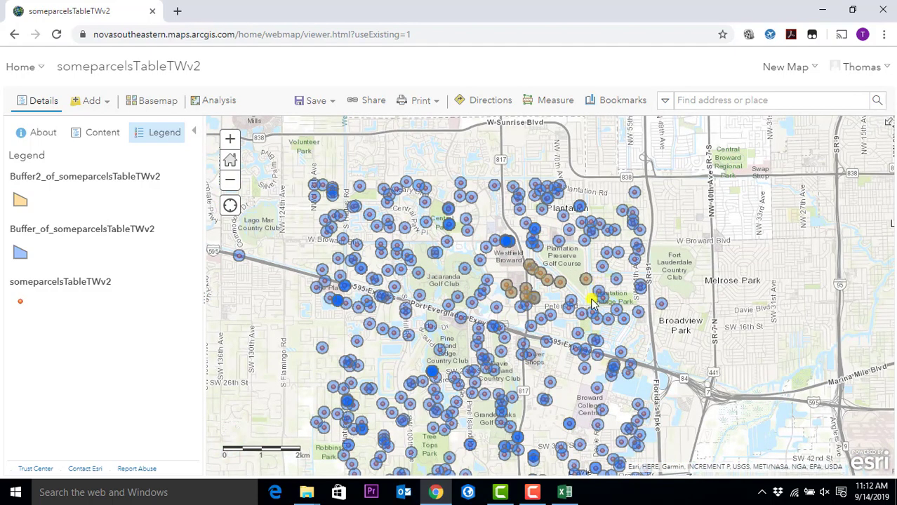
pyautogui.scroll(1, 597, 288)
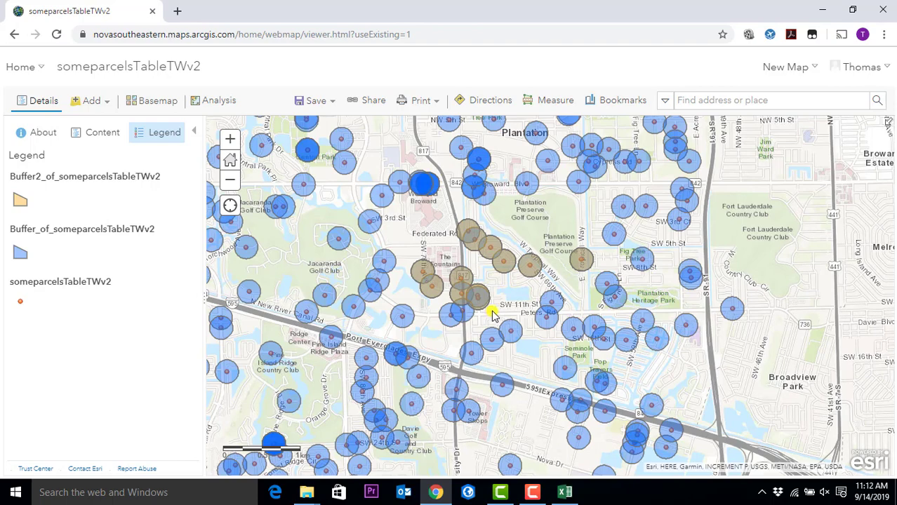
pyautogui.scroll(2, 505, 298)
pyautogui.moveTo(531, 301); pyautogui.dragTo(442, 191)
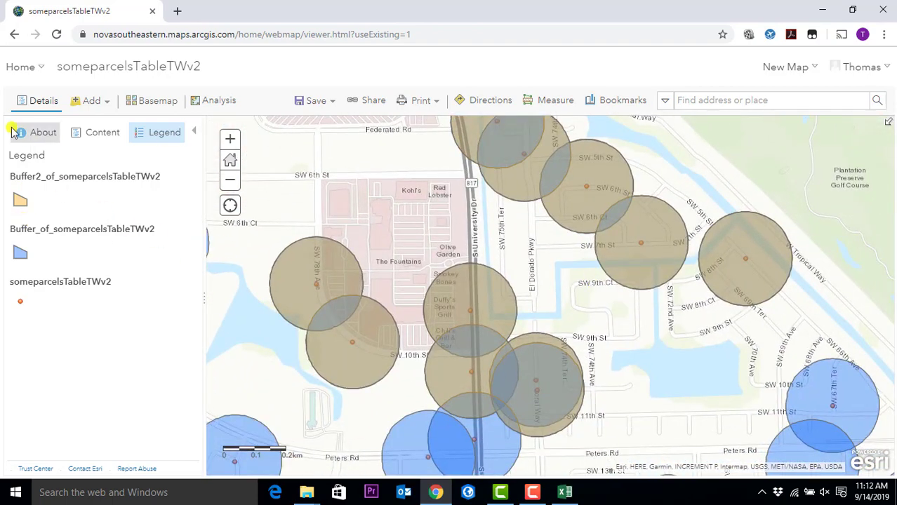
pyautogui.click(84, 136)
pyautogui.click(20, 209)
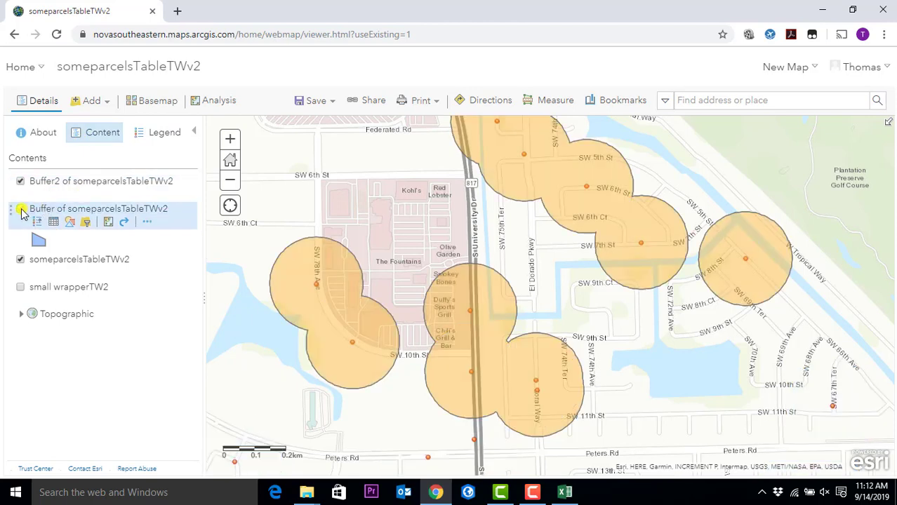
pyautogui.scroll(-3, 532, 272)
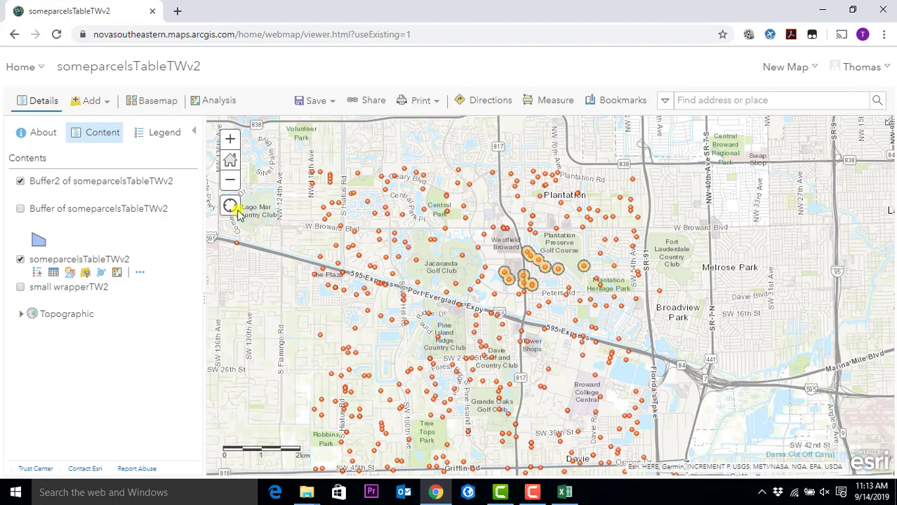
# - Turn on the Buffer of someparcelsTableTWv2 layer and inspect its blue circles around the parcels
pyautogui.click(19, 214)
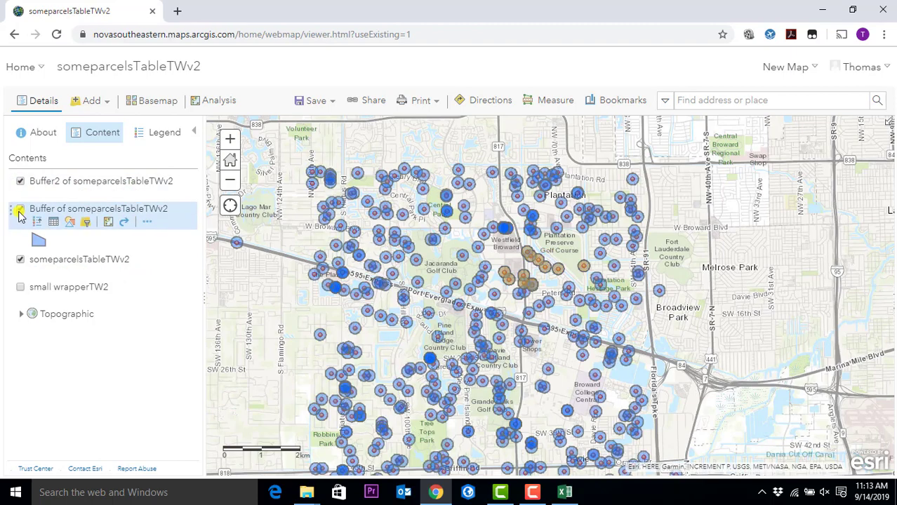
pyautogui.click(19, 214)
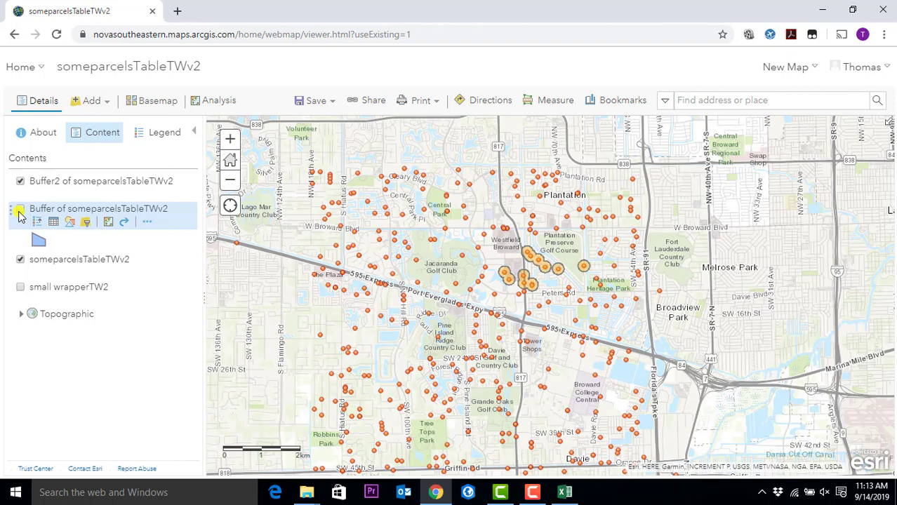
pyautogui.click(19, 214)
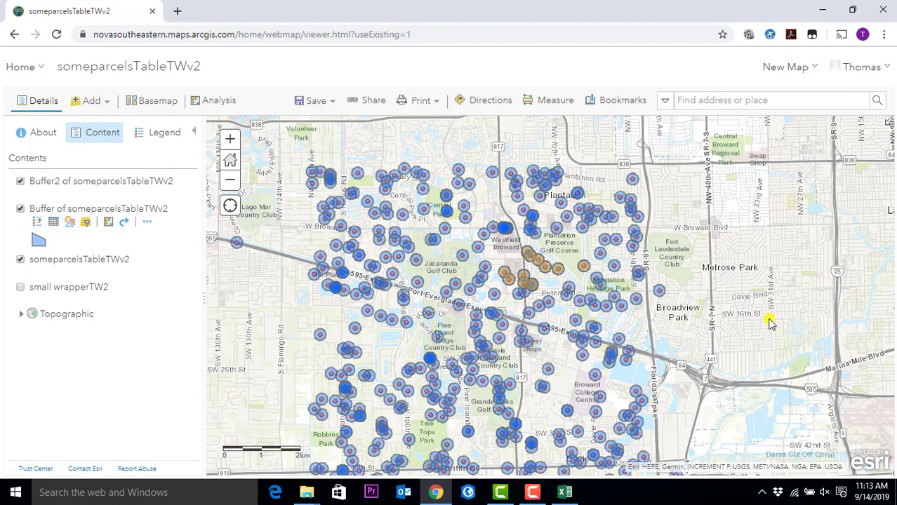
pyautogui.scroll(2, 769, 317)
pyautogui.scroll(3, 319, 251)
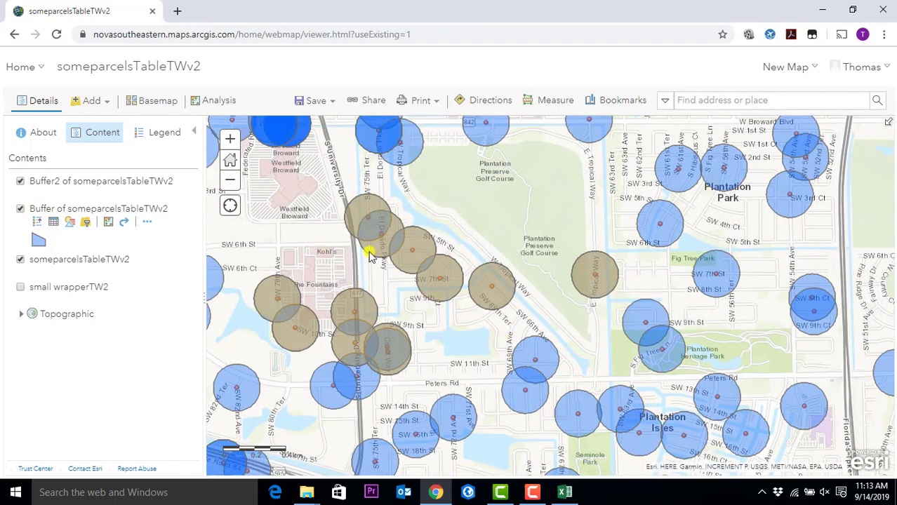
pyautogui.scroll(2, 367, 251)
pyautogui.scroll(-3, 355, 263)
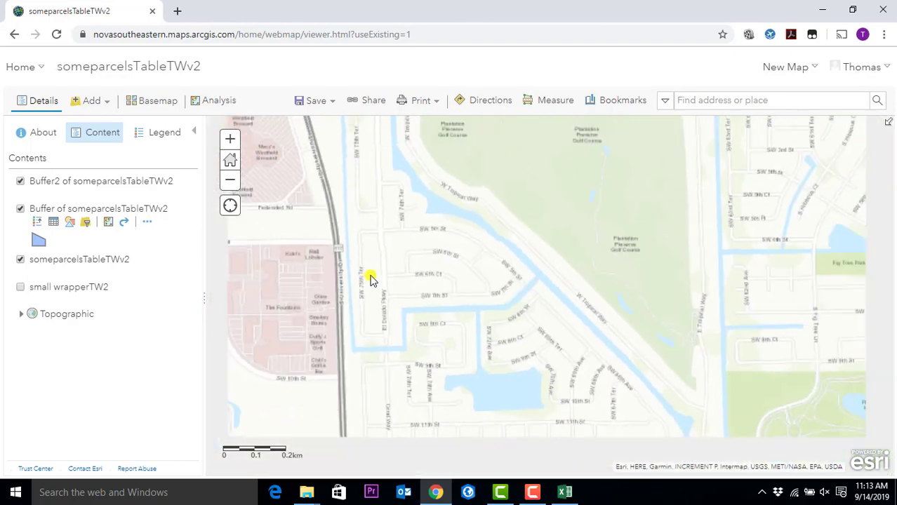
pyautogui.moveTo(456, 294); pyautogui.dragTo(735, 263)
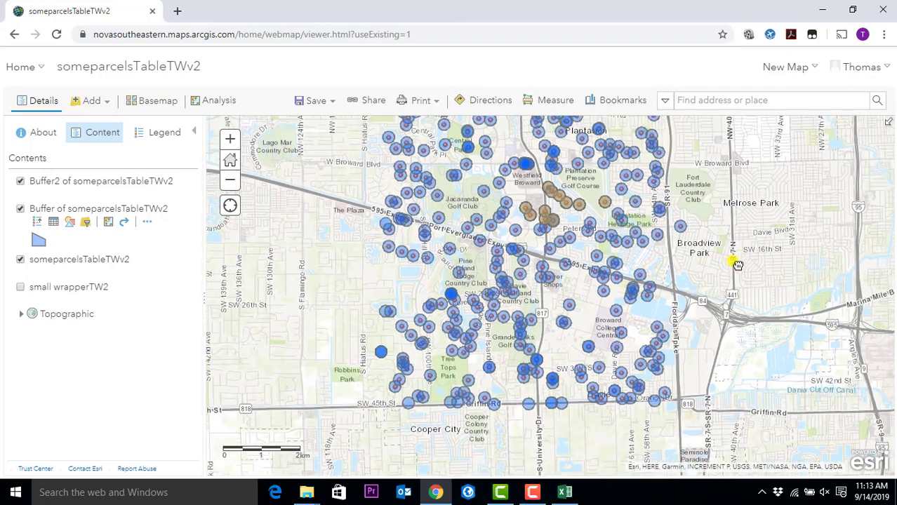
# - Open Create Buffers from Use Proximity and enter a buffer distance of 500
pyautogui.click(230, 105)
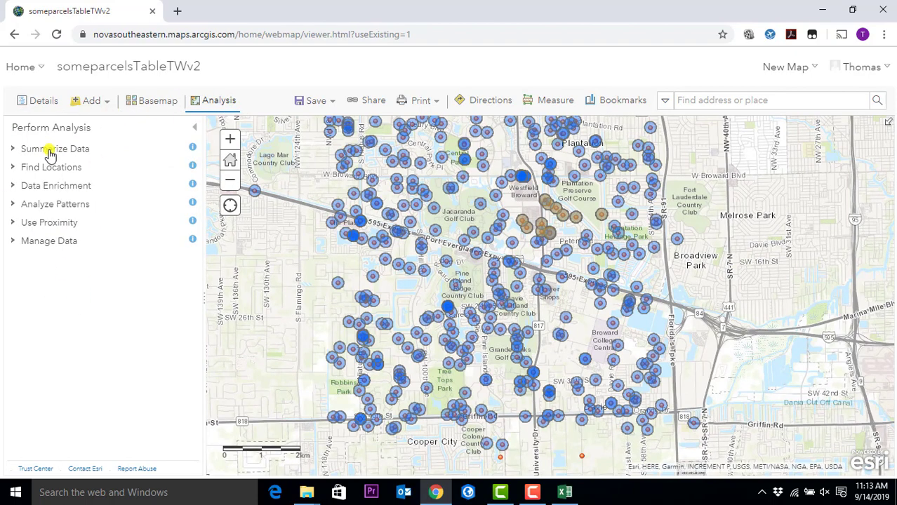
pyautogui.click(38, 222)
pyautogui.click(102, 253)
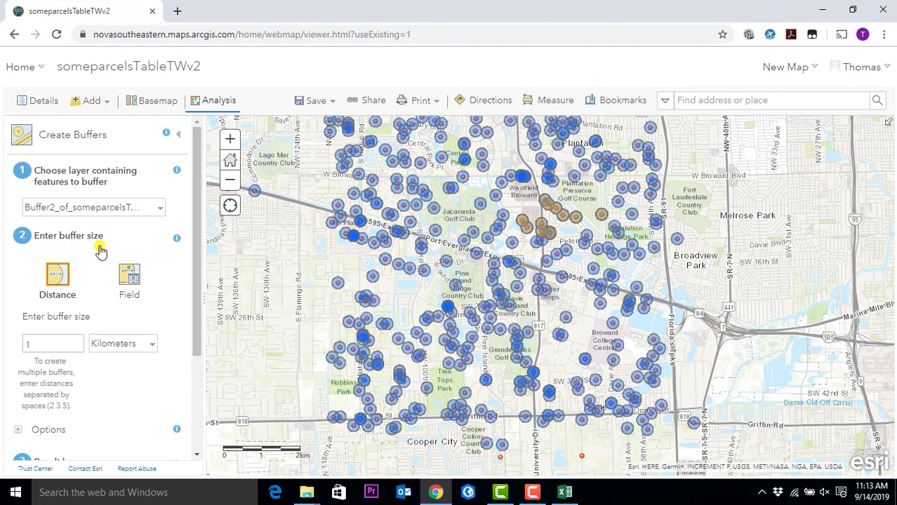
pyautogui.click(110, 347)
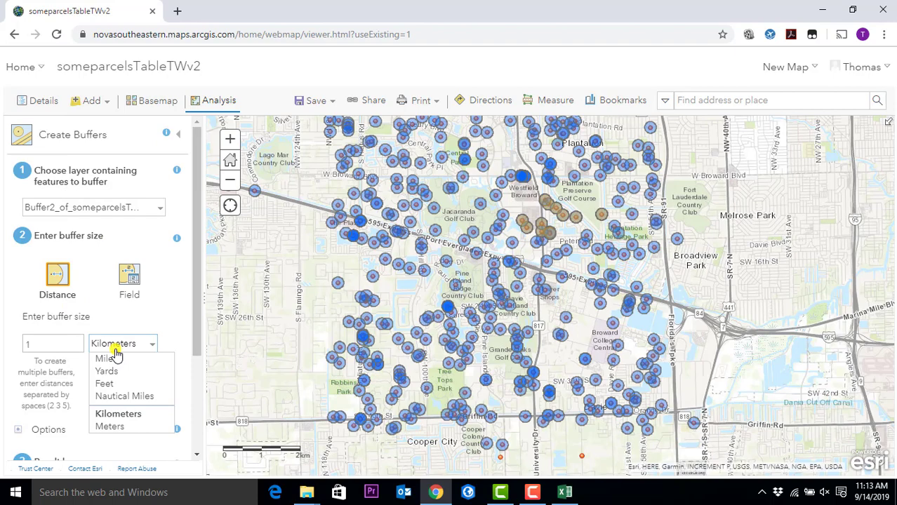
pyautogui.click(133, 384)
pyautogui.moveTo(42, 344); pyautogui.dragTo(5, 345)
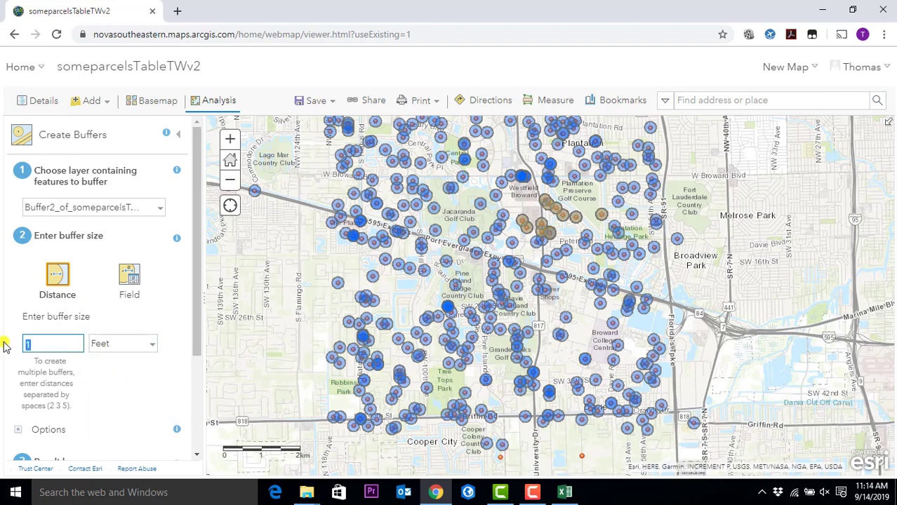
pyautogui.write('500')
# - Choose someparcelsTableTWv2 as the input layer and turn off Use current map extent
pyautogui.click(131, 207)
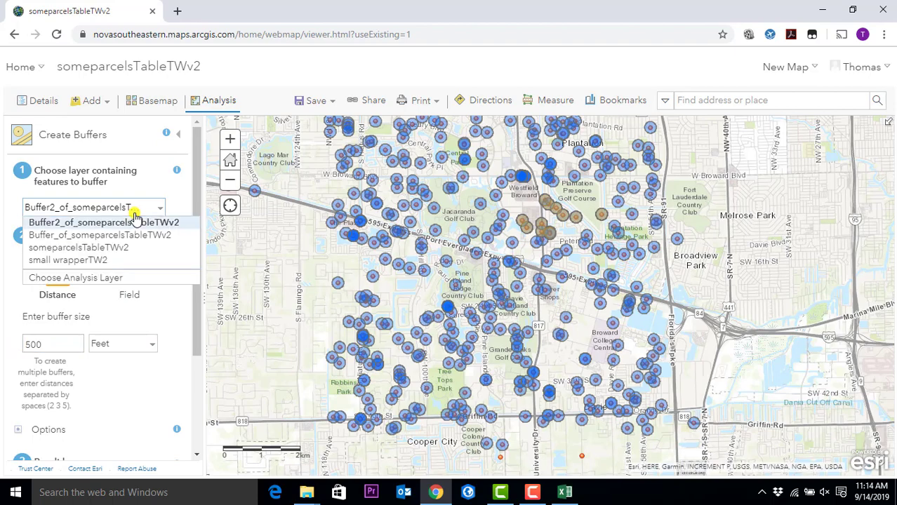
pyautogui.click(118, 248)
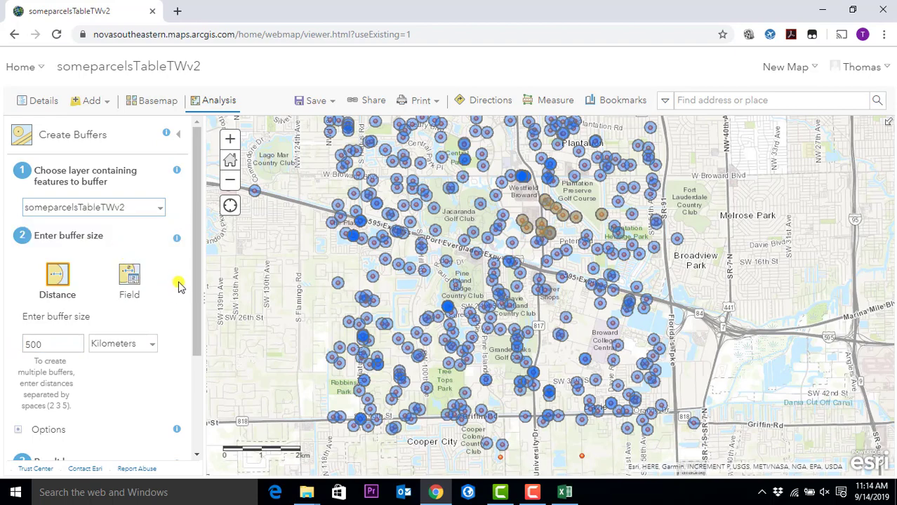
pyautogui.moveTo(195, 278); pyautogui.dragTo(199, 407)
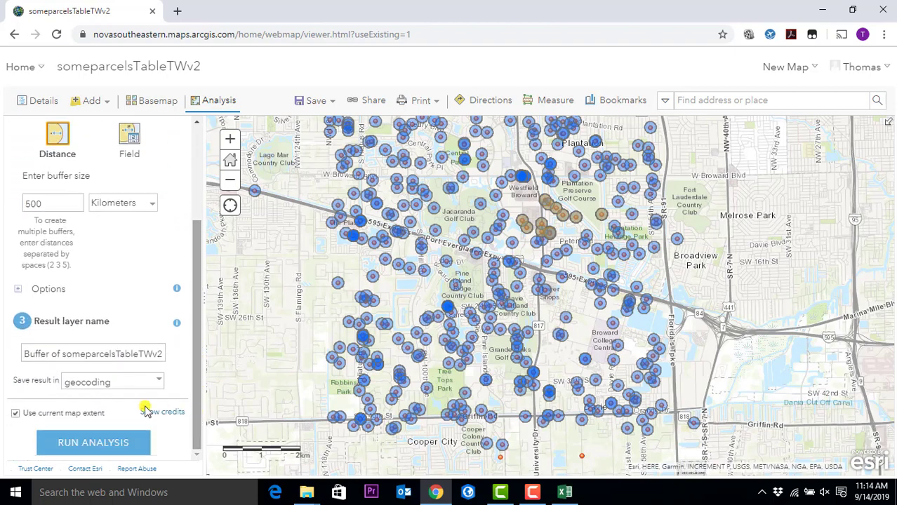
pyautogui.click(15, 414)
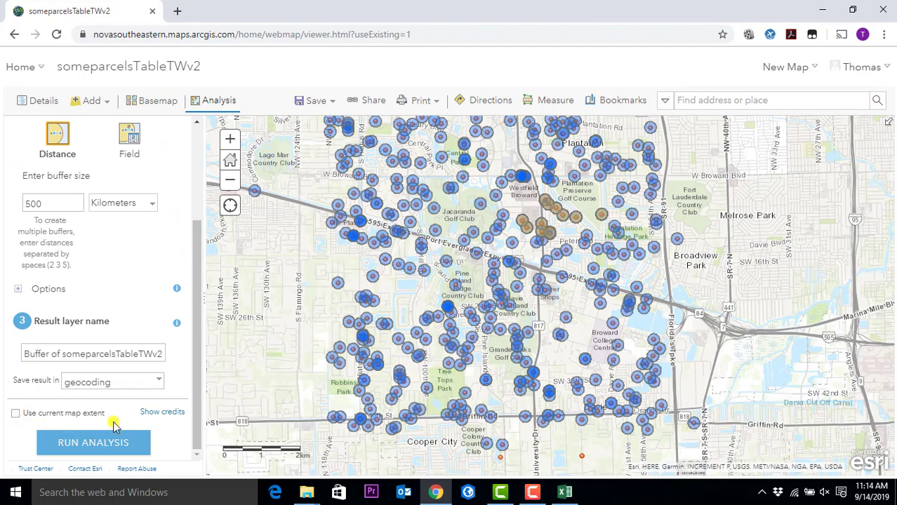
pyautogui.scroll(-3, 496, 194)
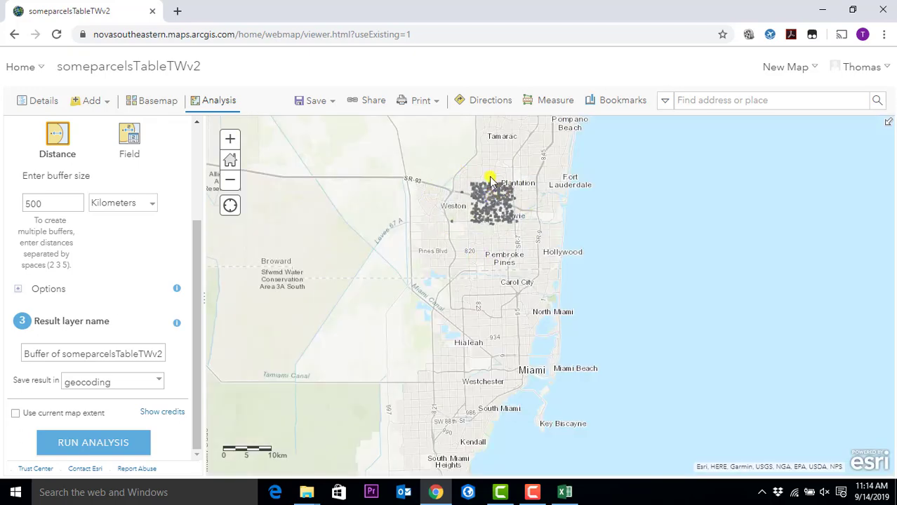
# - Run the buffer analysis, renaming the result to Buffer3 after the name-exists error
pyautogui.click(104, 438)
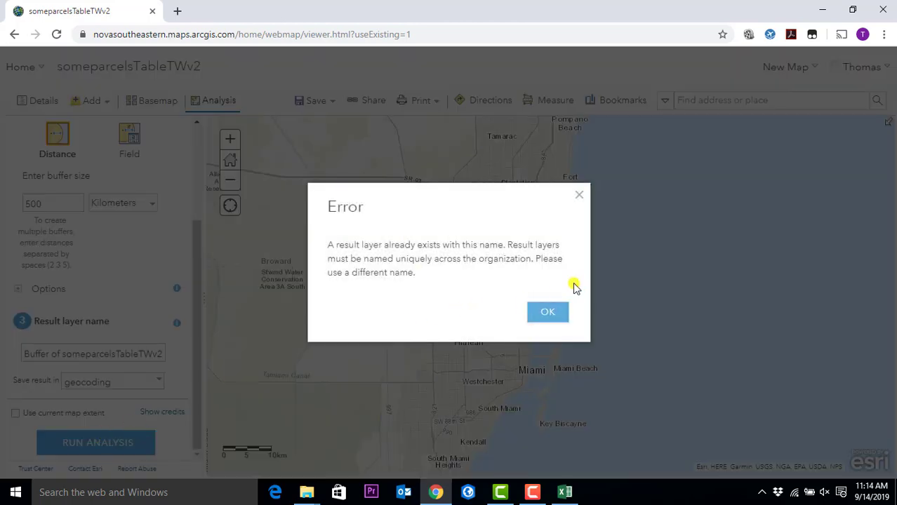
pyautogui.click(567, 313)
pyautogui.click(47, 355)
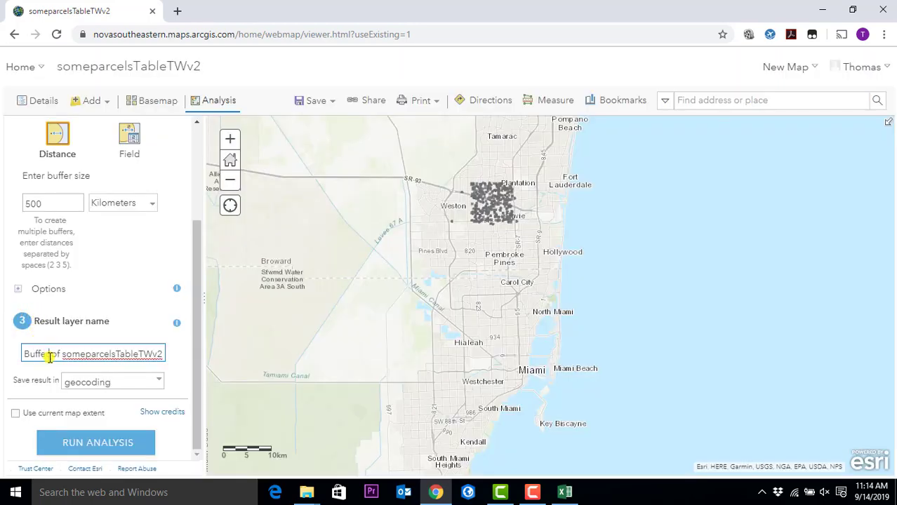
pyautogui.write('3')
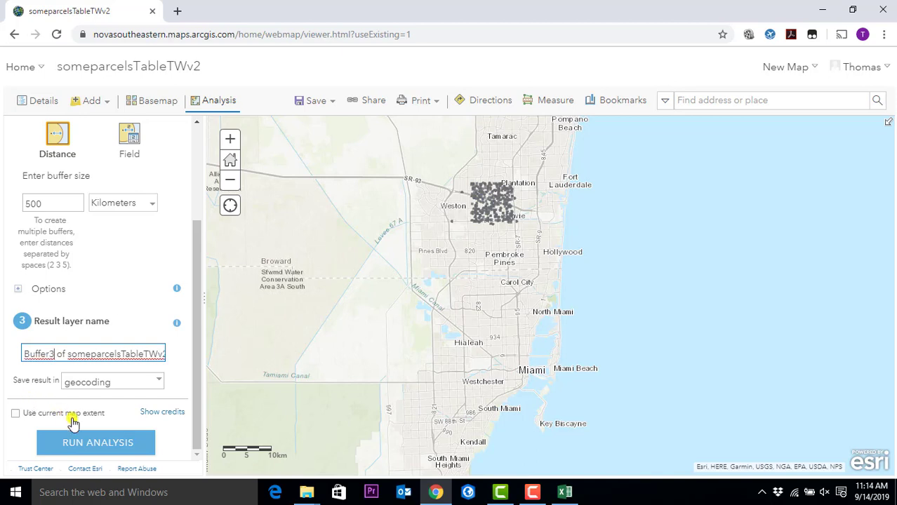
pyautogui.click(83, 439)
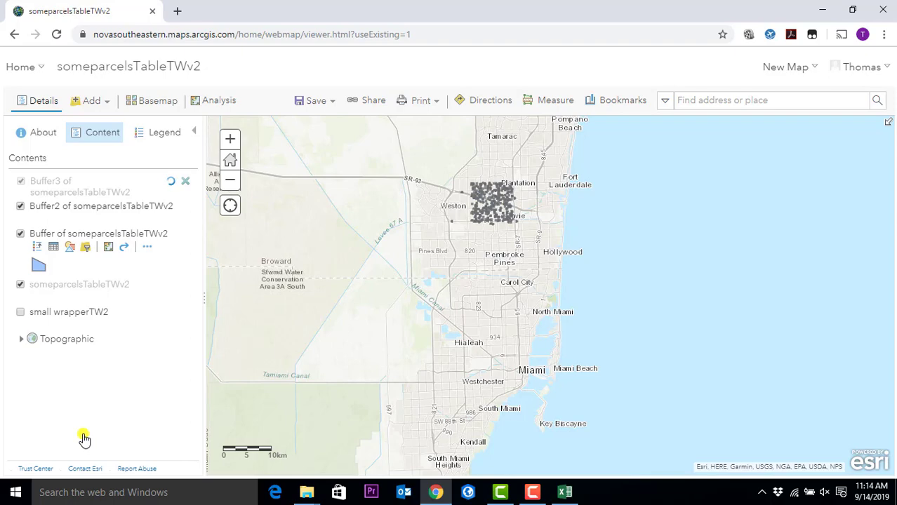
# - Zoom in on the parcels, check the Save options, and hide the Buffer2 layer
pyautogui.scroll(1, 470, 186)
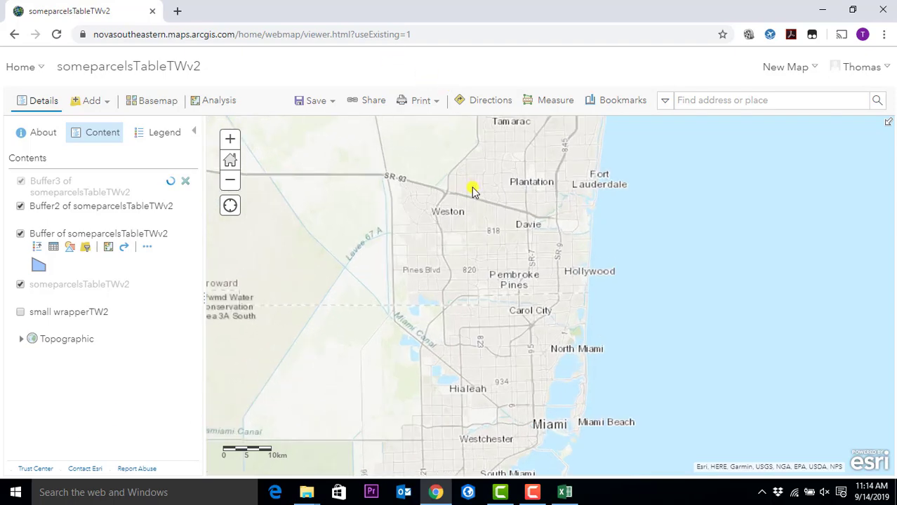
pyautogui.scroll(3, 523, 190)
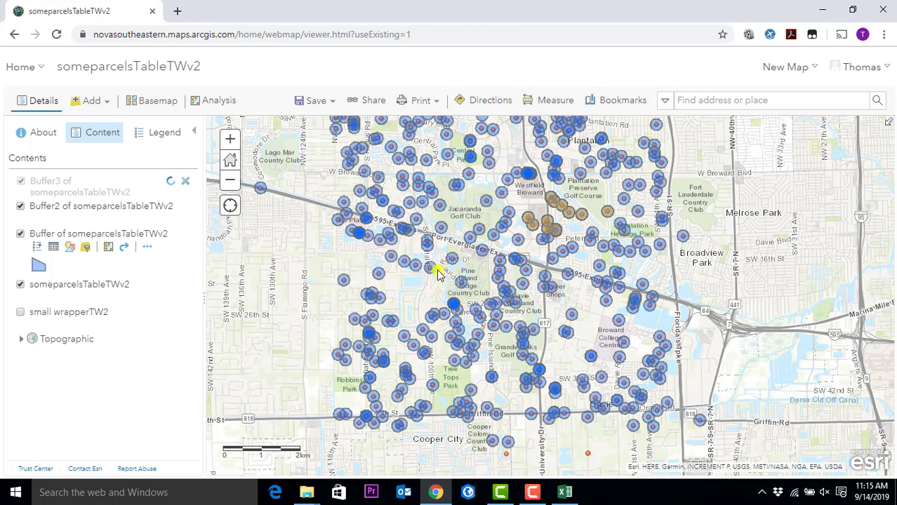
pyautogui.click(307, 104)
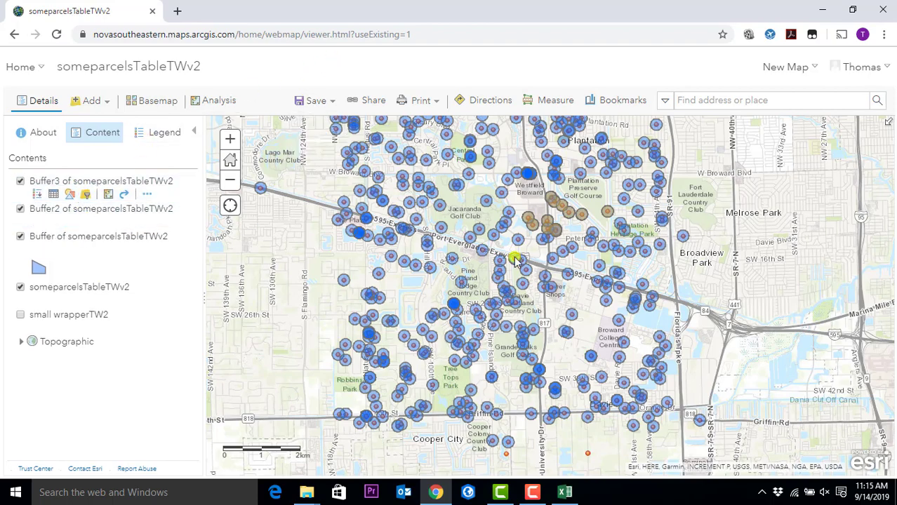
pyautogui.click(20, 209)
pyautogui.click(20, 237)
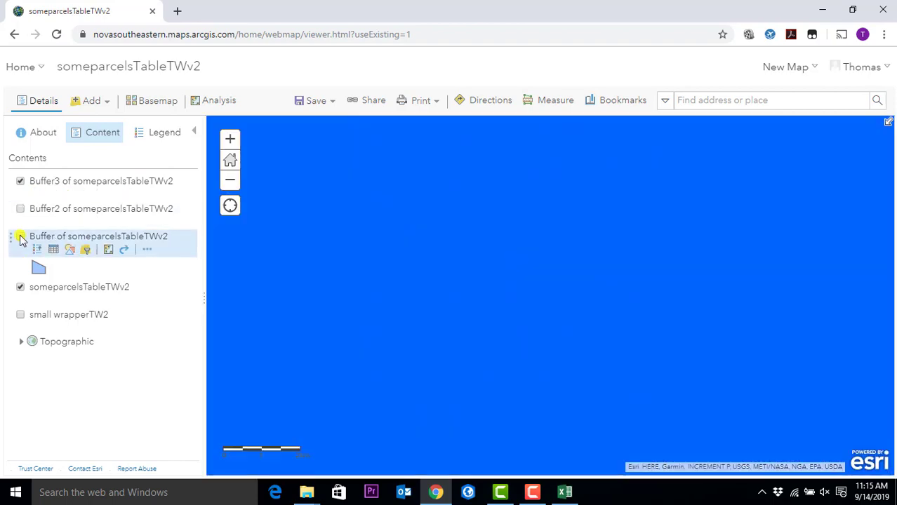
# - Hide the Buffer layer and zoom out until the whole 500 km Buffer3 circle shows
pyautogui.click(21, 237)
pyautogui.scroll(-3, 549, 283)
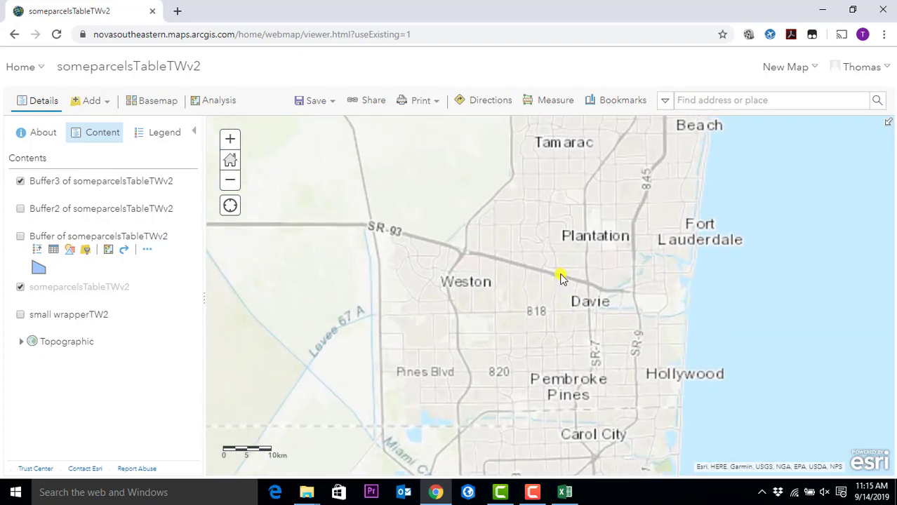
pyautogui.scroll(1, 561, 277)
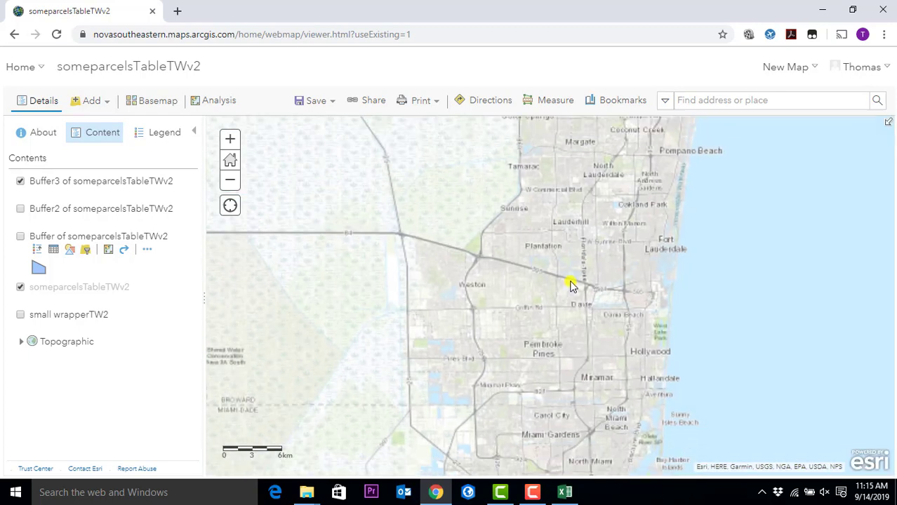
pyautogui.scroll(-1, 570, 279)
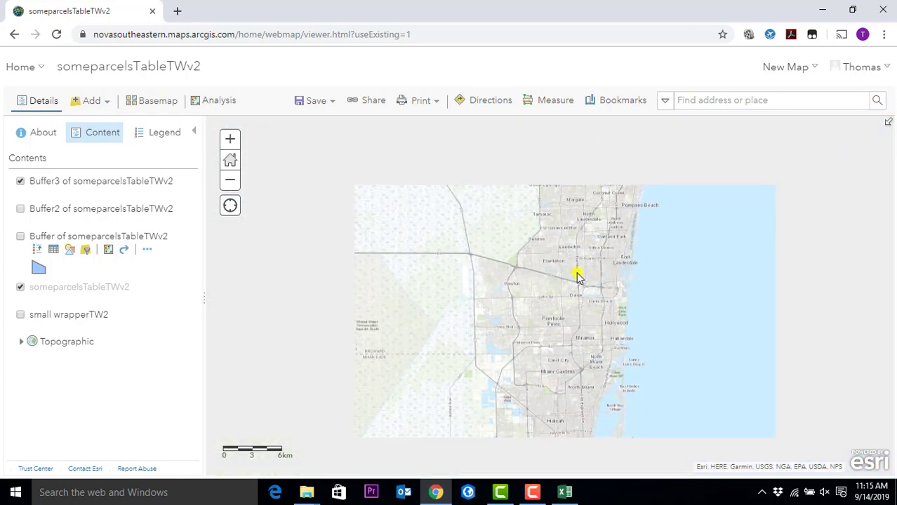
pyautogui.scroll(-3, 576, 276)
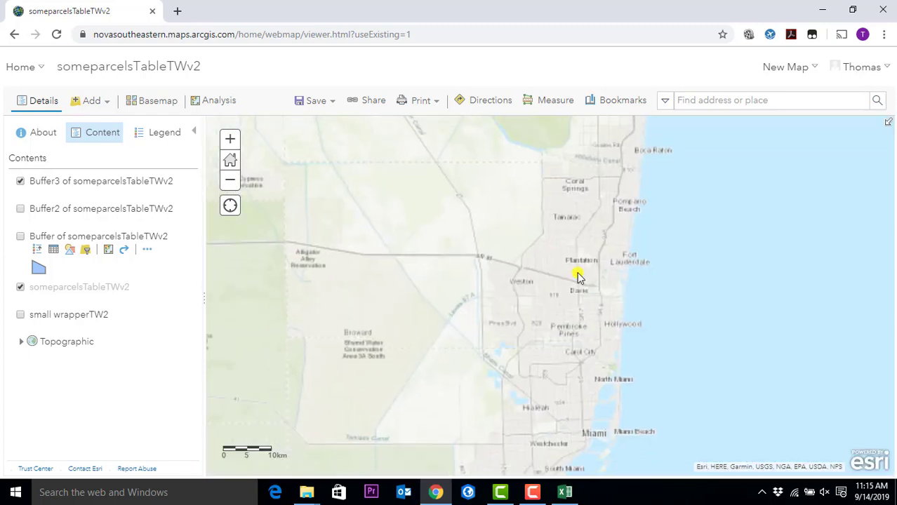
pyautogui.scroll(-1, 587, 275)
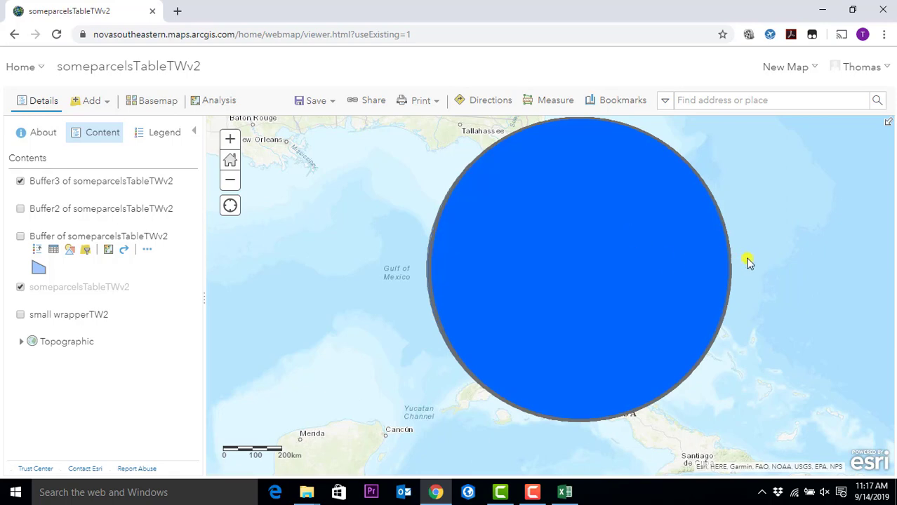
# - Hide the Buffer3 layer and show the Buffer2 layer in Contents
pyautogui.scroll(3, 748, 261)
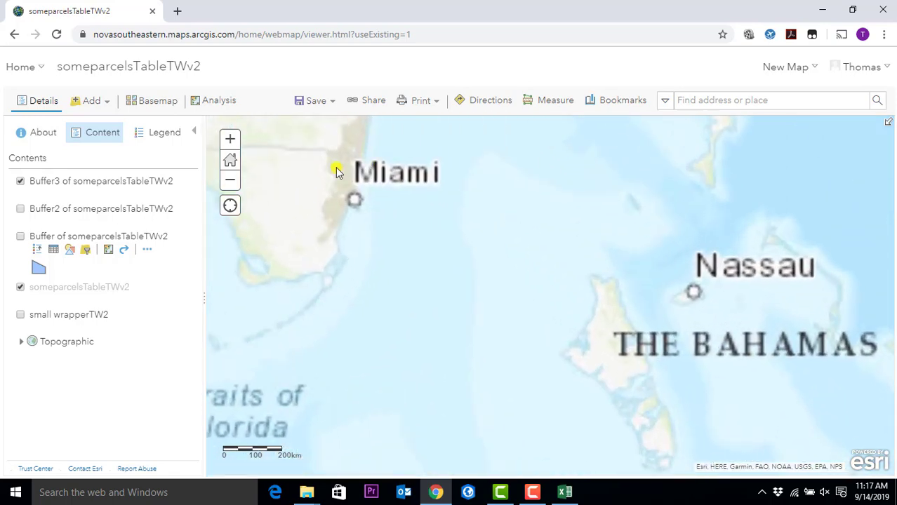
pyautogui.scroll(2, 337, 172)
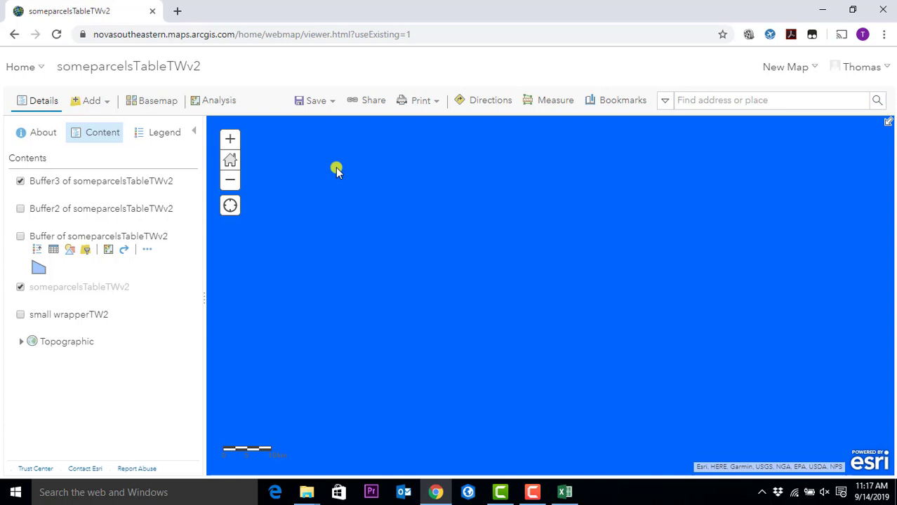
pyautogui.scroll(-3, 371, 288)
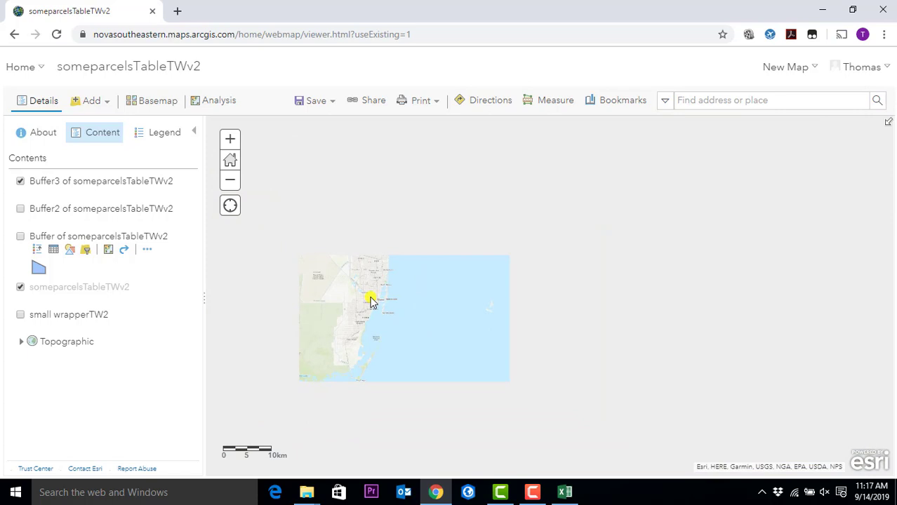
pyautogui.scroll(3, 371, 300)
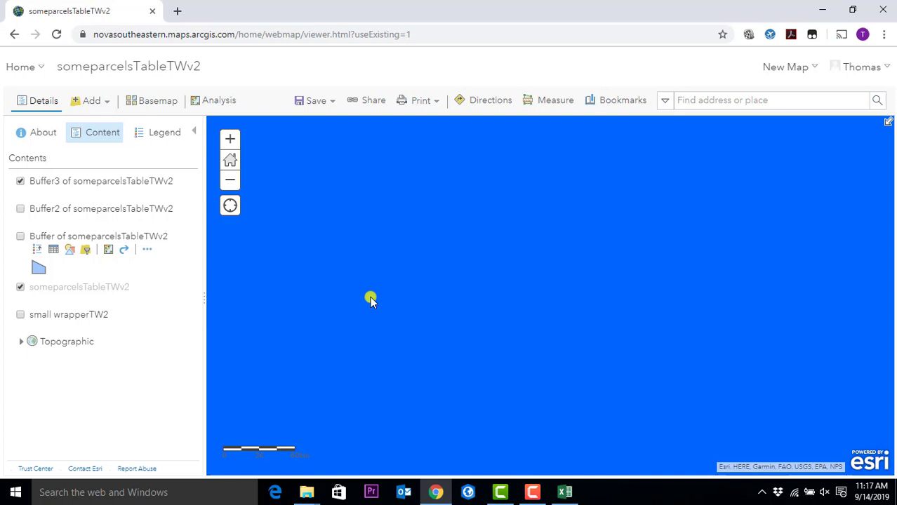
pyautogui.click(20, 181)
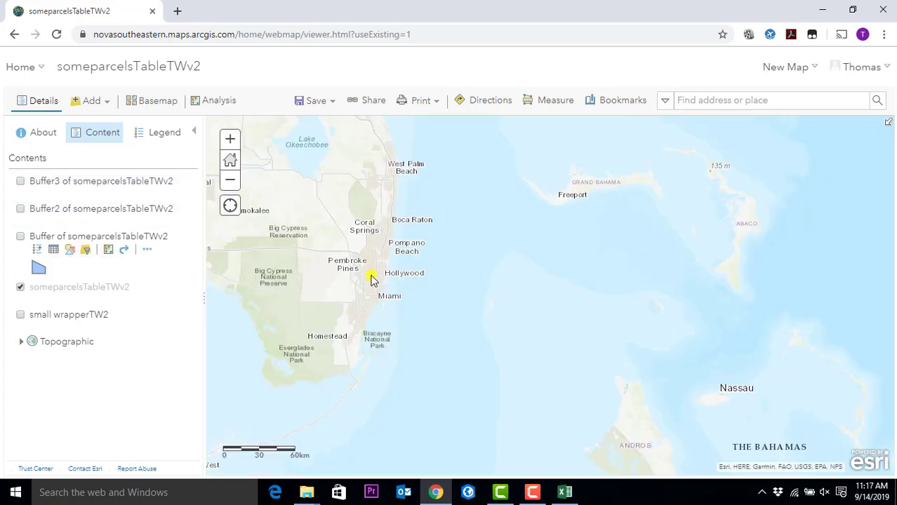
pyautogui.click(20, 208)
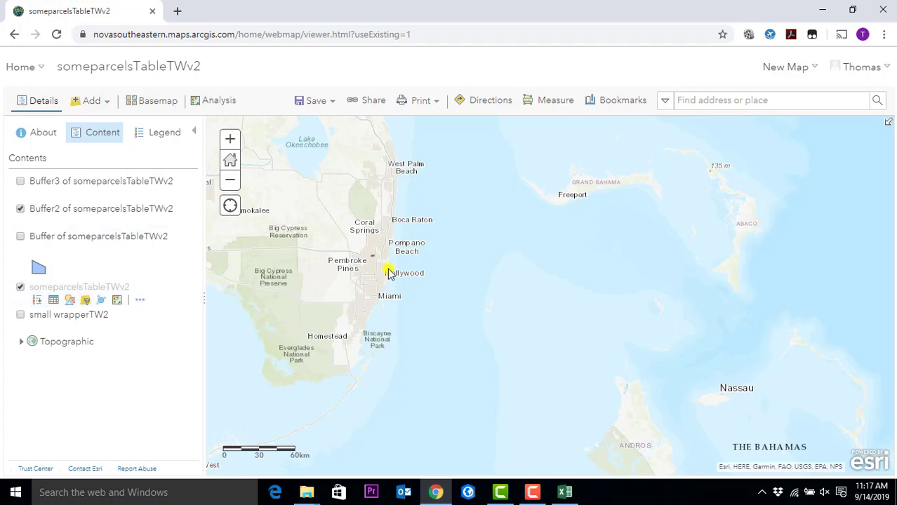
# - Zoom and pan to Buffer2's orange circles around the parcels near Plantation
pyautogui.scroll(5, 375, 269)
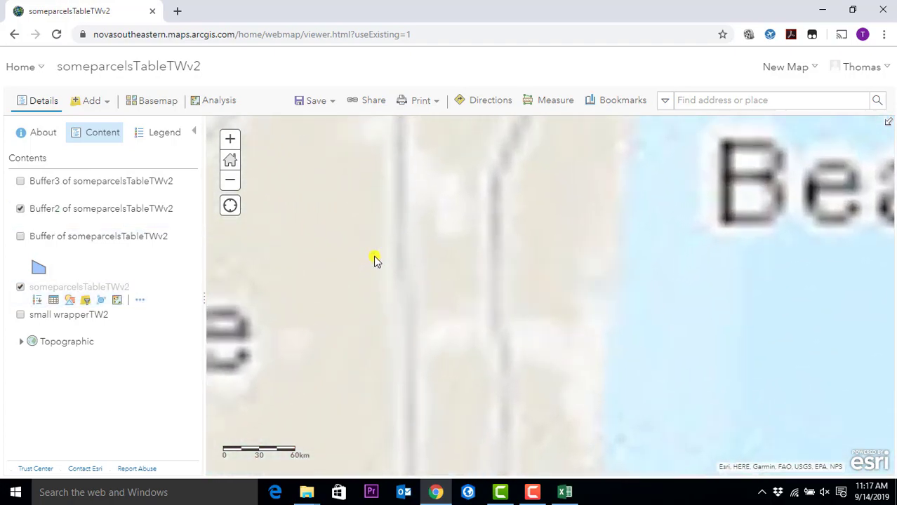
pyautogui.scroll(2, 327, 208)
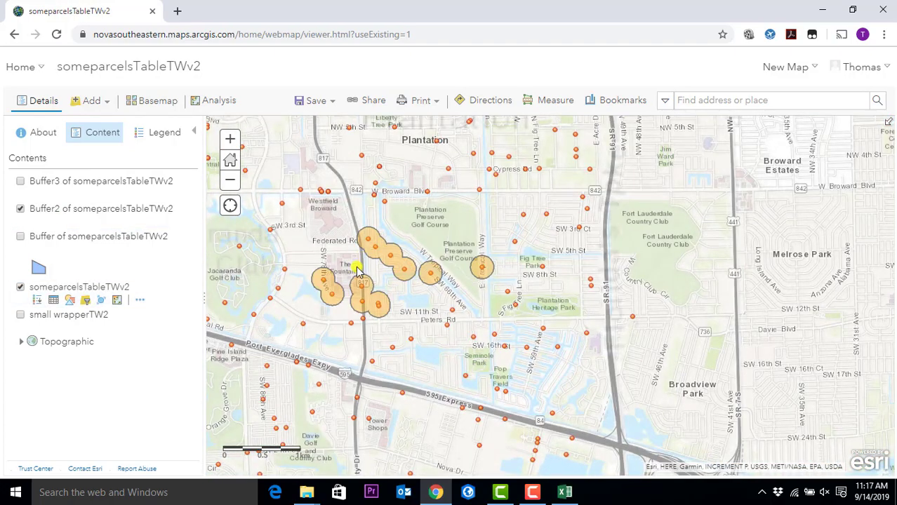
pyautogui.moveTo(350, 274); pyautogui.dragTo(455, 302)
pyautogui.scroll(1, 455, 302)
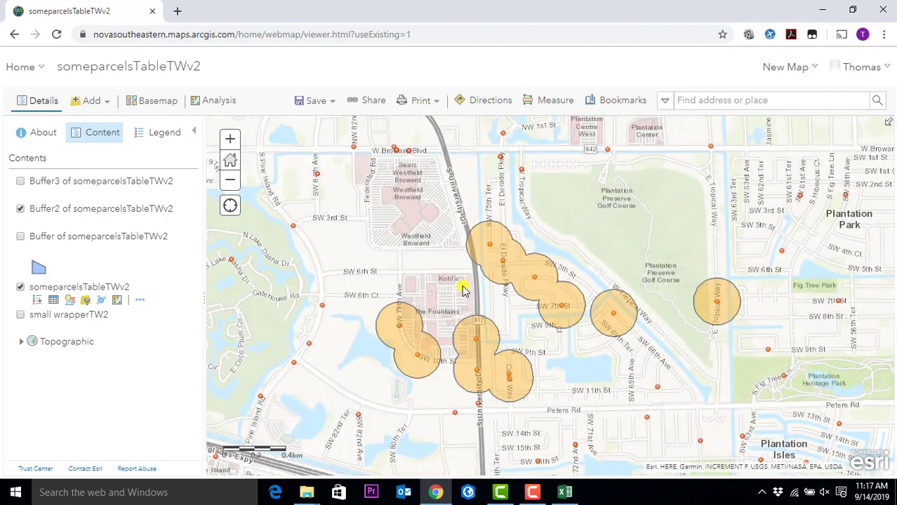
# - Open Create Buffers again and choose someparcelsTableTWv2 as the input layer
pyautogui.click(227, 102)
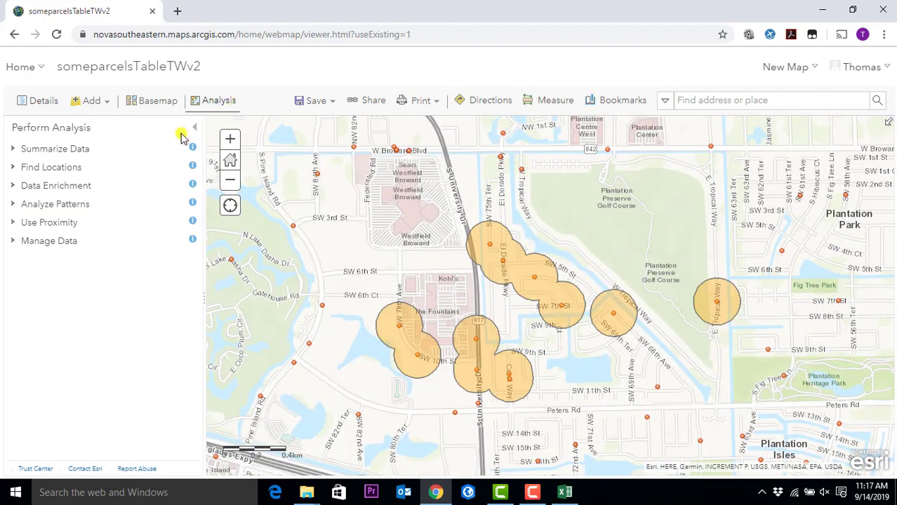
pyautogui.click(32, 223)
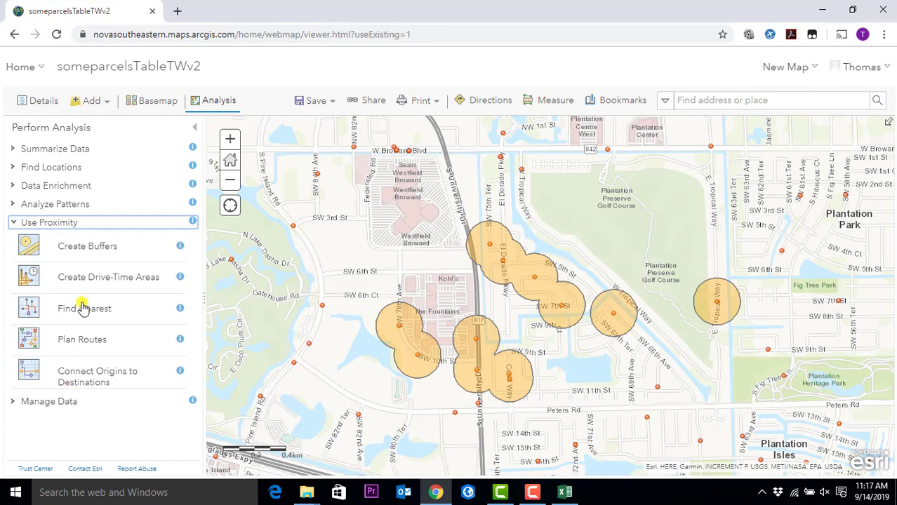
pyautogui.click(93, 247)
pyautogui.scroll(-3, 128, 328)
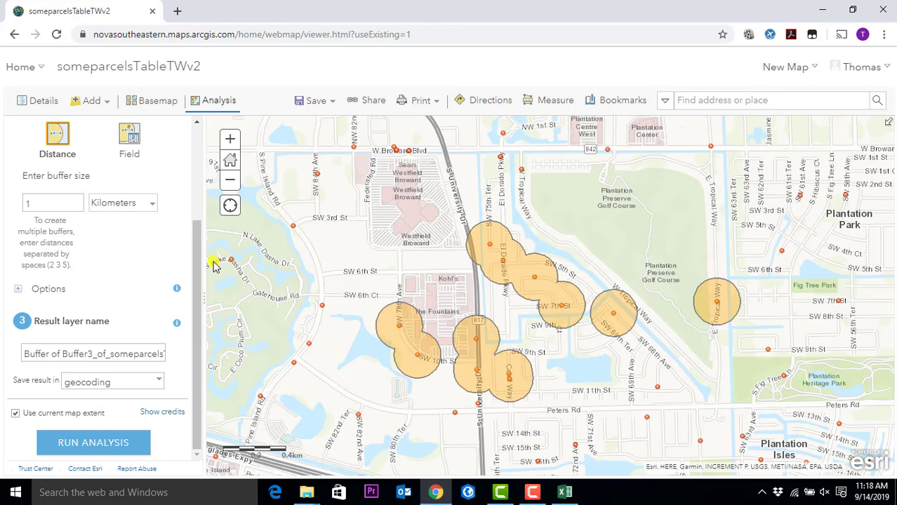
pyautogui.moveTo(199, 256); pyautogui.dragTo(110, 134)
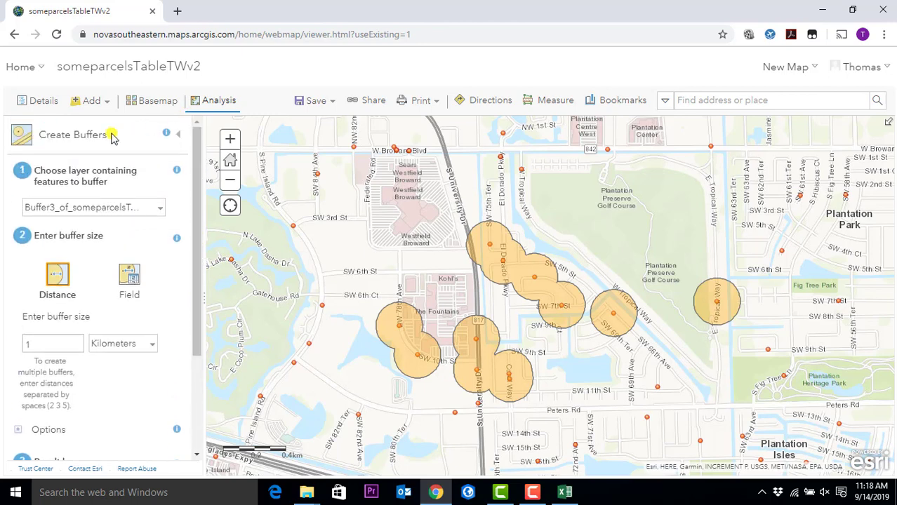
pyautogui.click(151, 208)
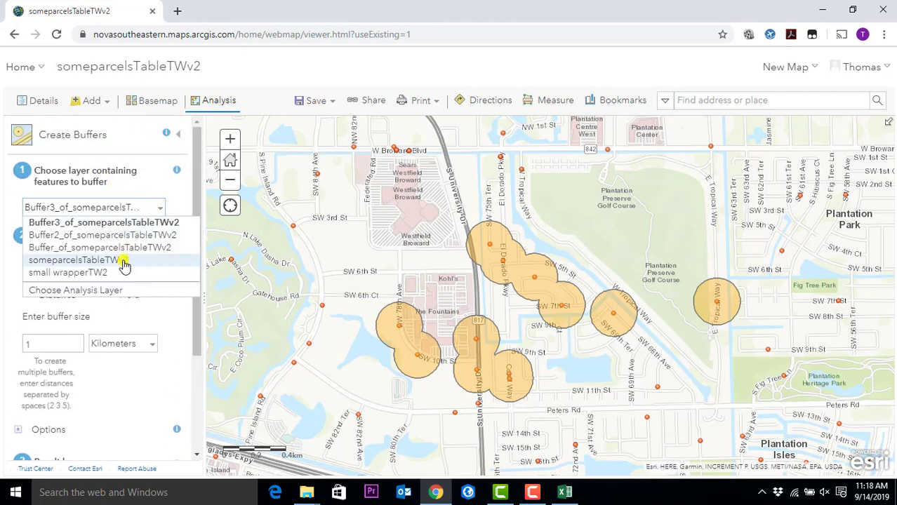
pyautogui.click(124, 261)
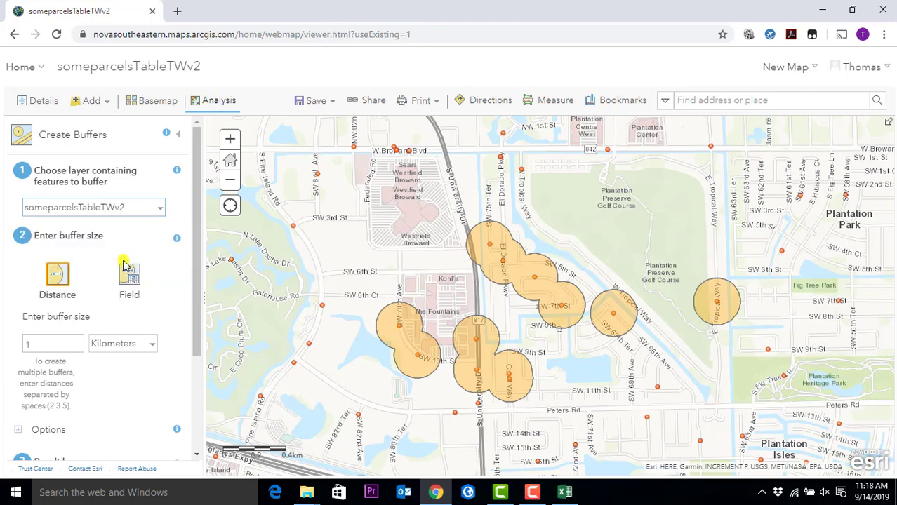
# - Set the buffer distance to 109
pyautogui.click(106, 349)
pyautogui.click(117, 380)
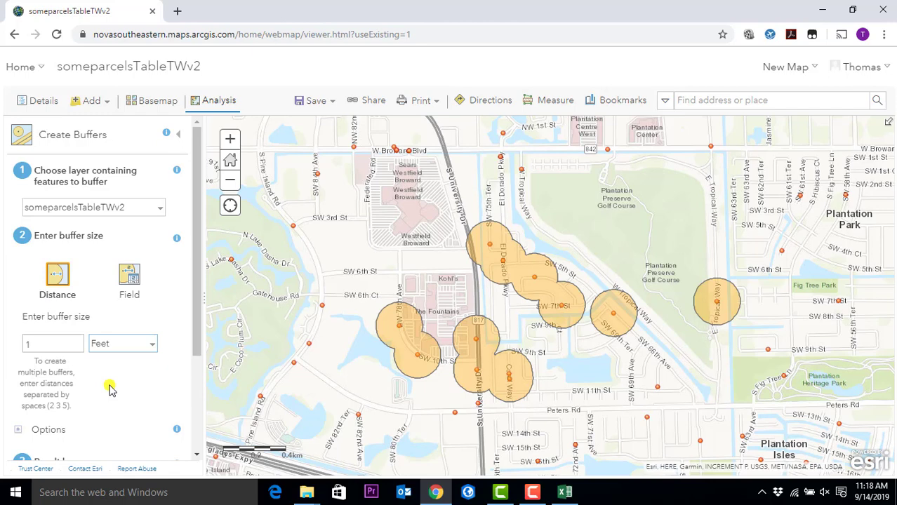
pyautogui.click(64, 339)
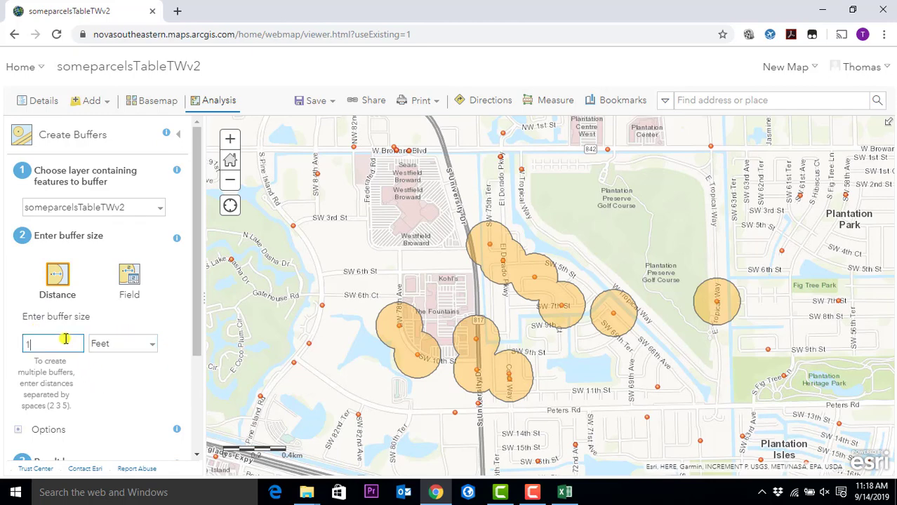
pyautogui.write('09')
pyautogui.click(112, 344)
pyautogui.click(116, 384)
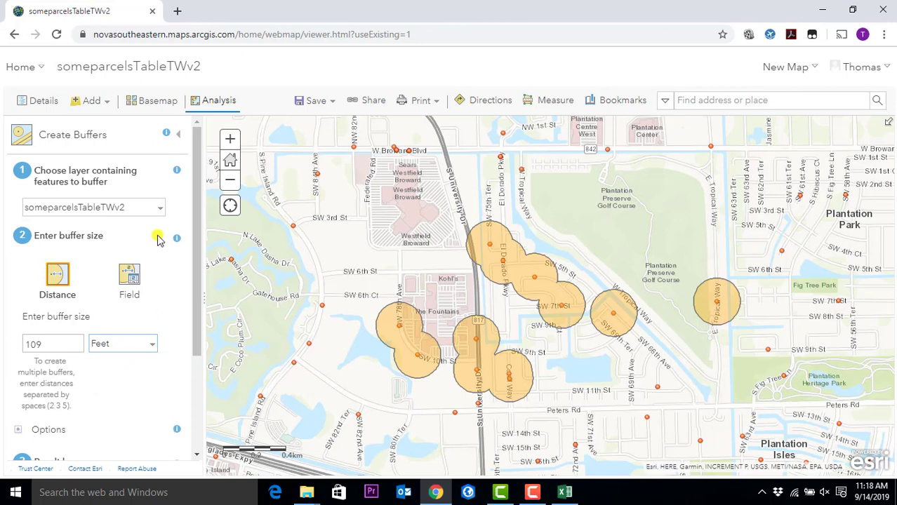
# - Reconfirm someparcelsTableTWv2 as the input layer after briefly picking Buffer_of_someparcelsTableTWv2
pyautogui.click(147, 208)
pyautogui.click(120, 248)
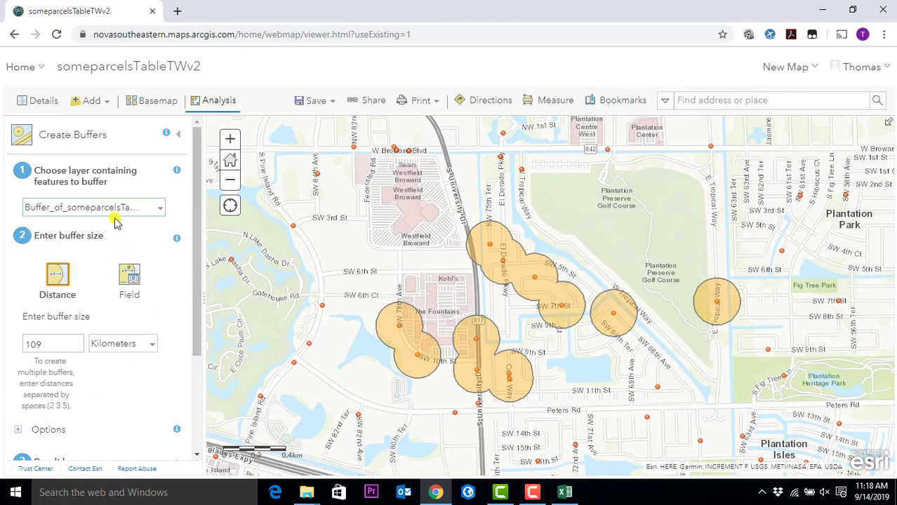
pyautogui.click(120, 208)
pyautogui.click(119, 259)
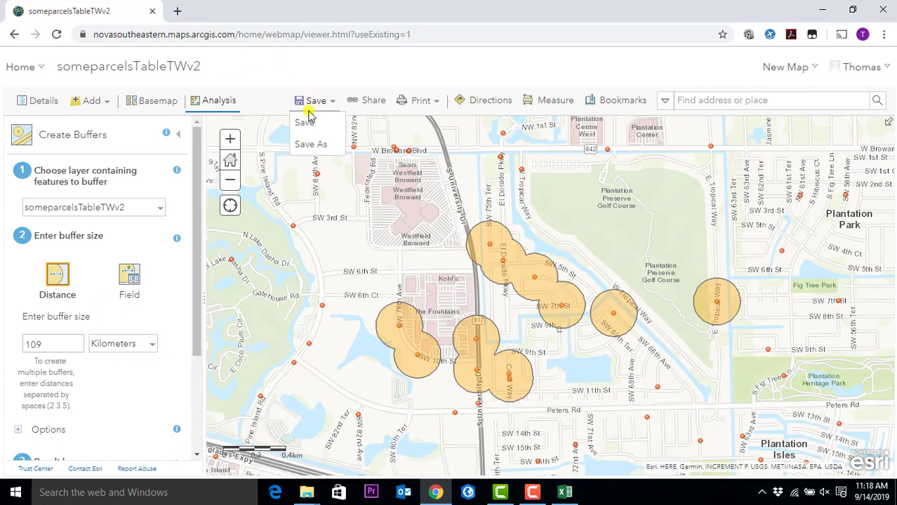
# - Save the map titled 'geocoding2' with the tag 'test' in the geocoding folder
pyautogui.click(308, 121)
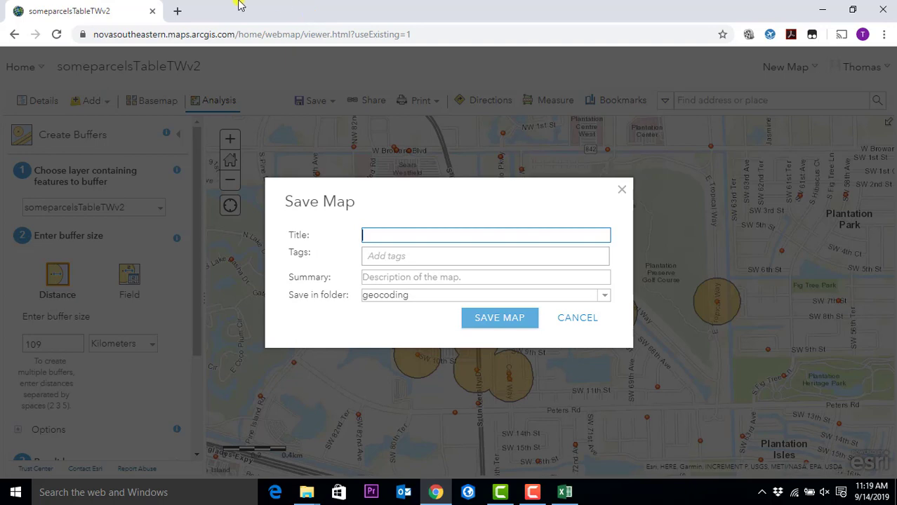
pyautogui.write('geocoding2')
pyautogui.click(397, 257)
pyautogui.write('test')
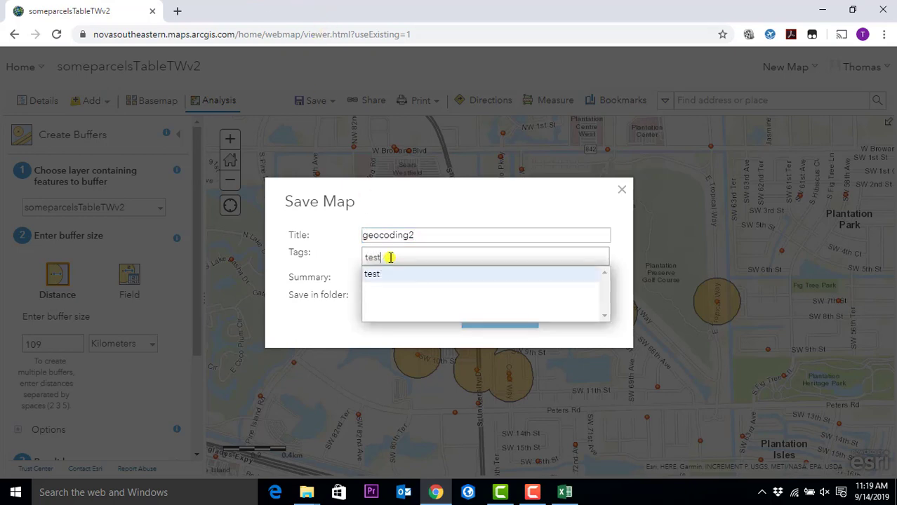
pyautogui.click(391, 273)
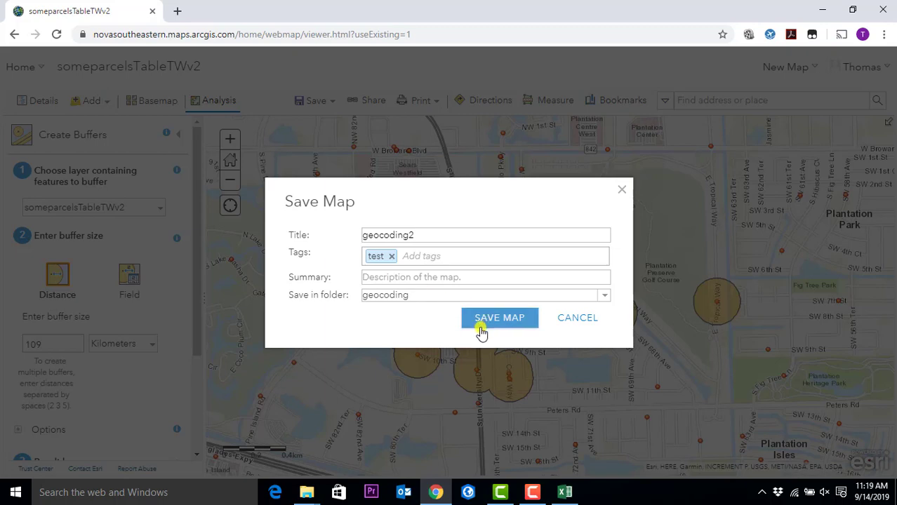
pyautogui.click(481, 332)
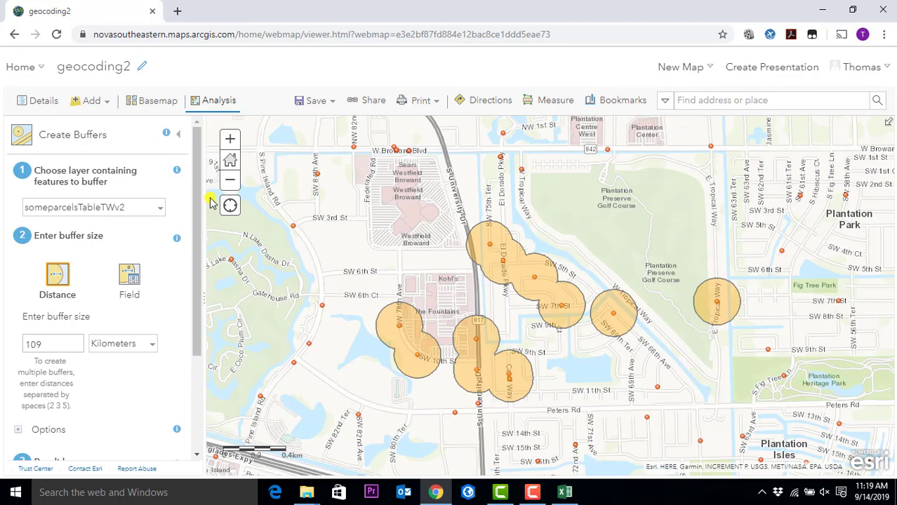
# - Pan south of Davie and toggle Use current map extent off and back on
pyautogui.scroll(-2, 632, 332)
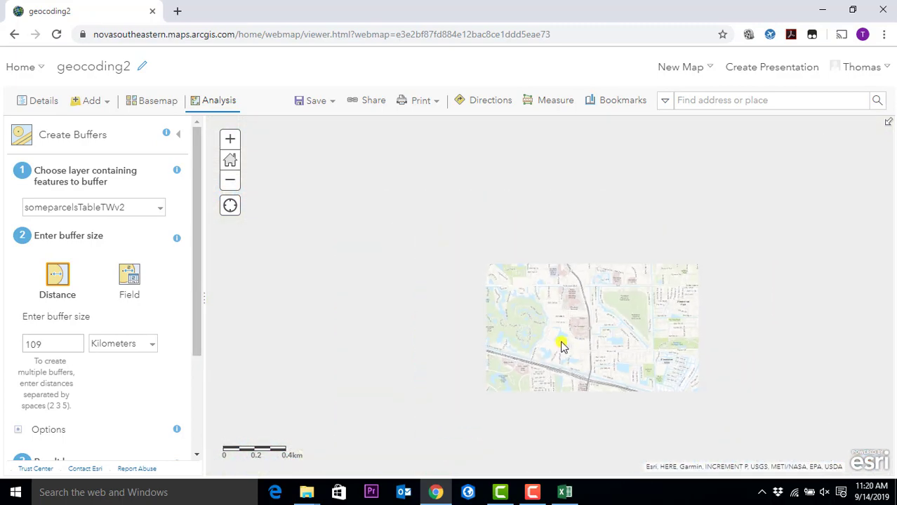
pyautogui.scroll(2, 525, 262)
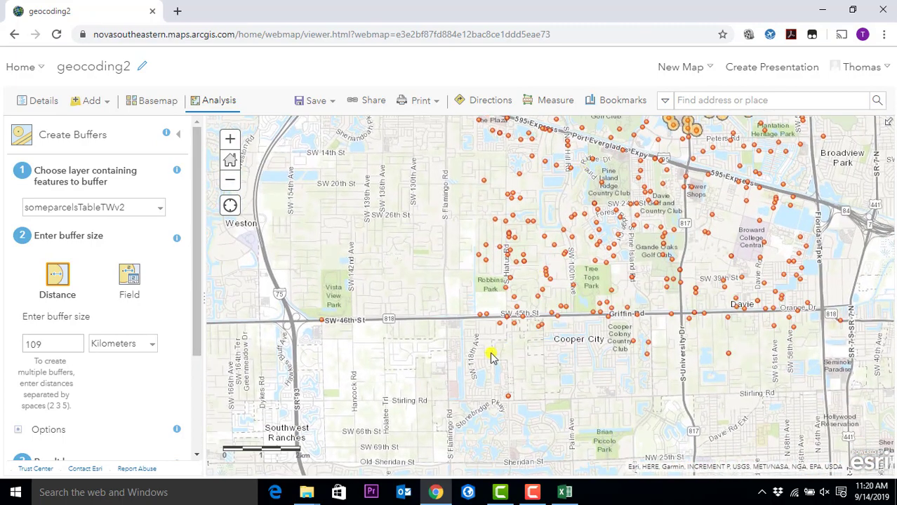
pyautogui.moveTo(492, 358); pyautogui.dragTo(494, 288)
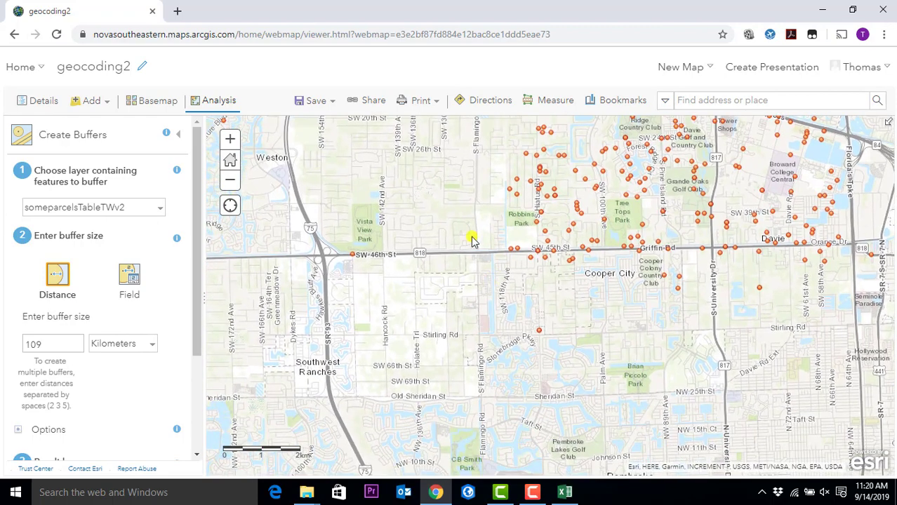
pyautogui.scroll(-3, 42, 329)
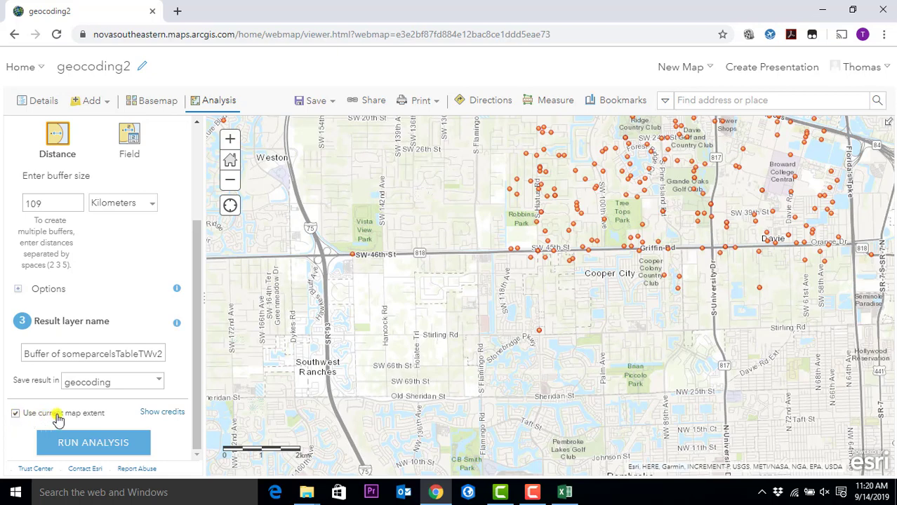
pyautogui.click(16, 415)
pyautogui.click(16, 414)
pyautogui.scroll(3, 496, 261)
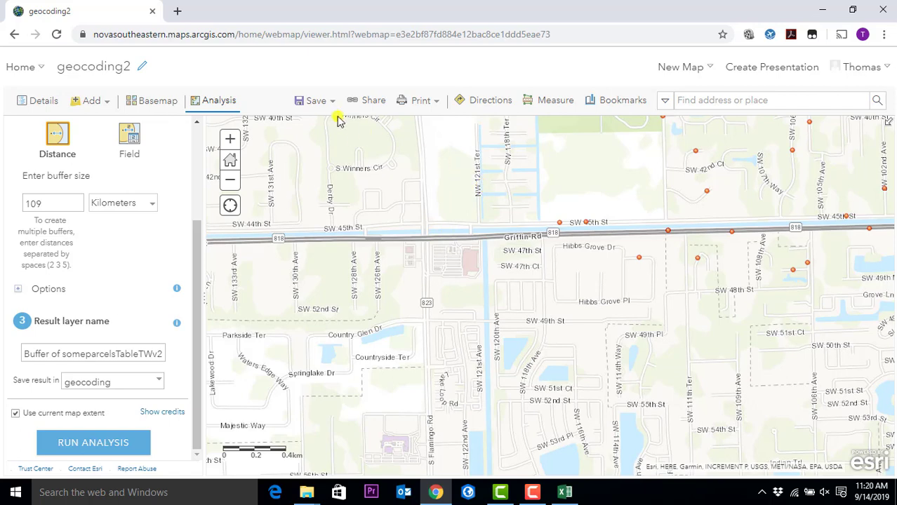
# - Save the geocoding2 web map to My Content and pan over more parcel points
pyautogui.click(317, 104)
pyautogui.click(311, 124)
pyautogui.scroll(-1, 565, 302)
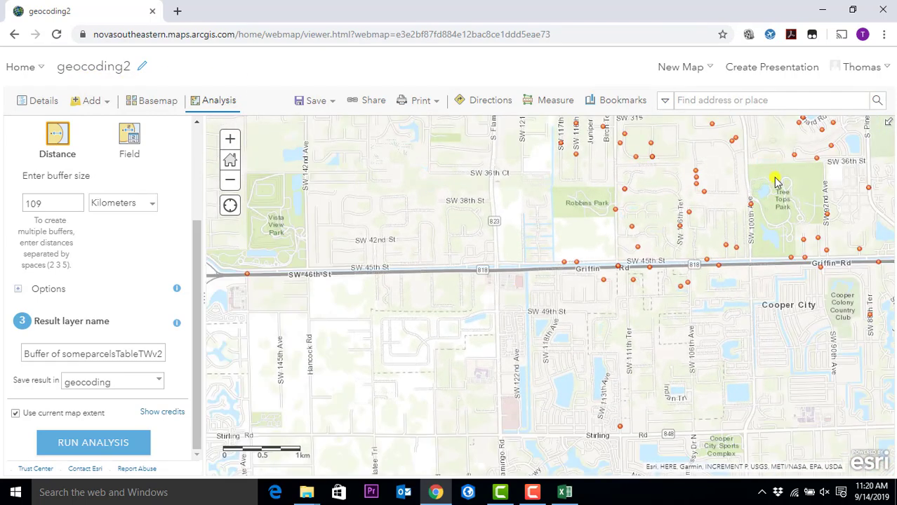
pyautogui.moveTo(777, 184); pyautogui.dragTo(571, 324)
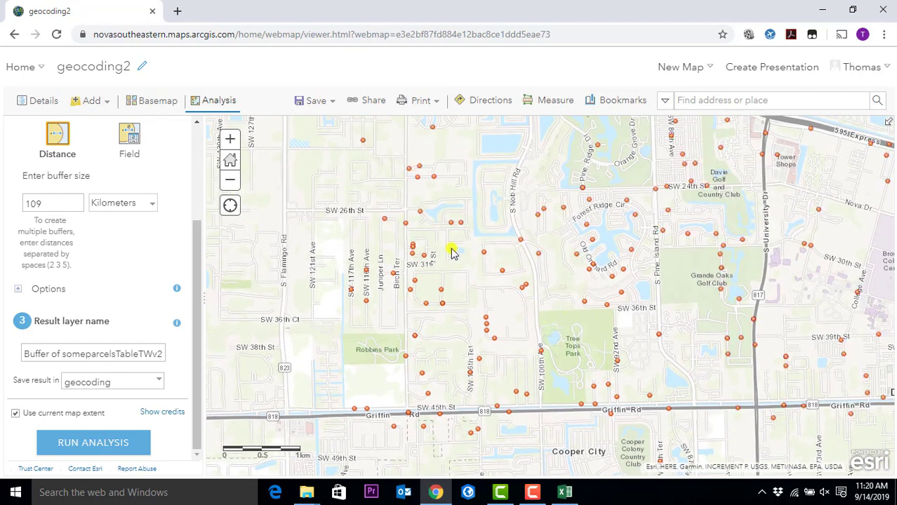
pyautogui.click(15, 67)
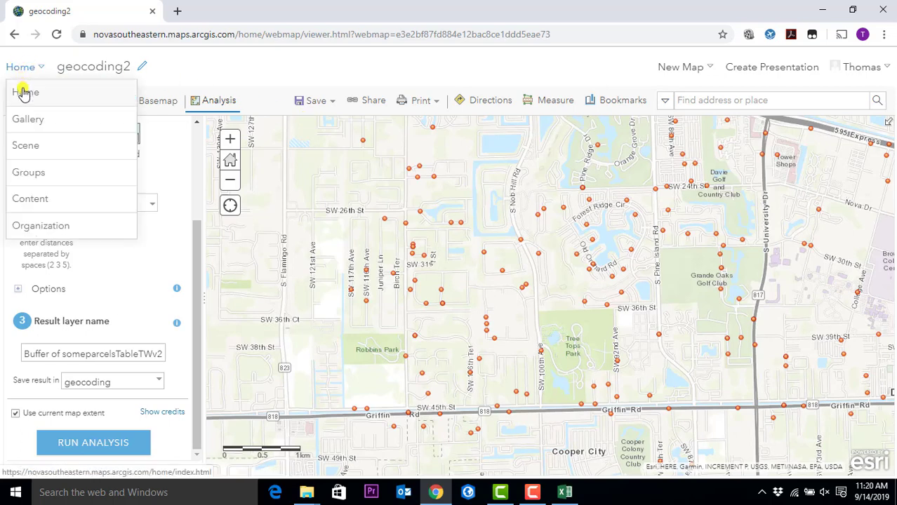
# - Go to the Content page and bring up the ArcGIS app launcher showing Business Analyst
pyautogui.click(23, 92)
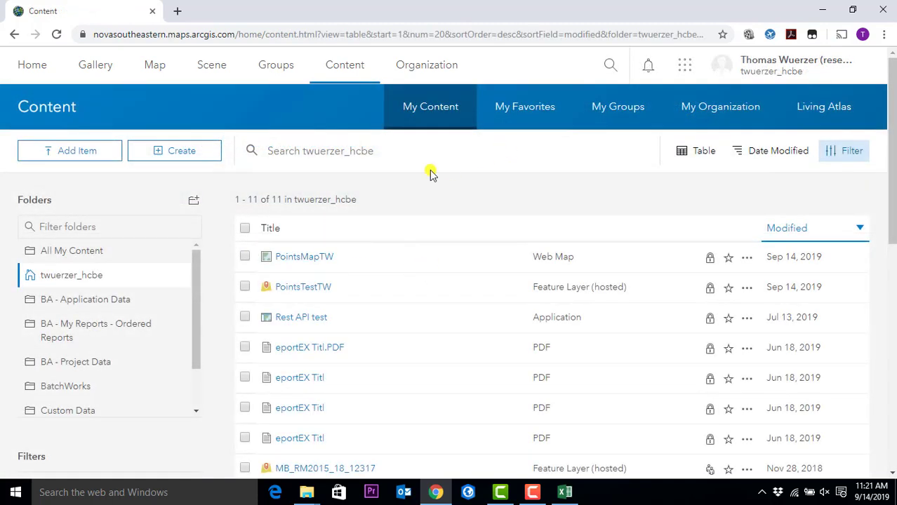
pyautogui.click(682, 60)
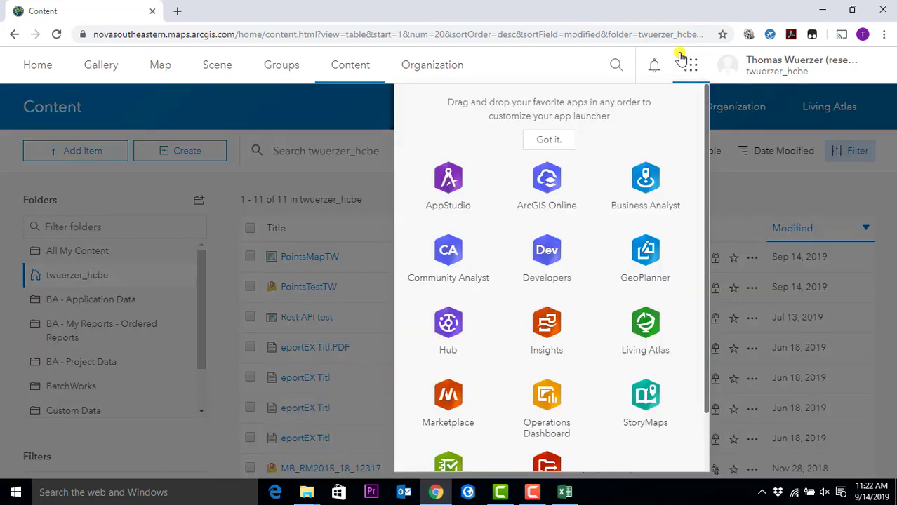
pyautogui.click(689, 66)
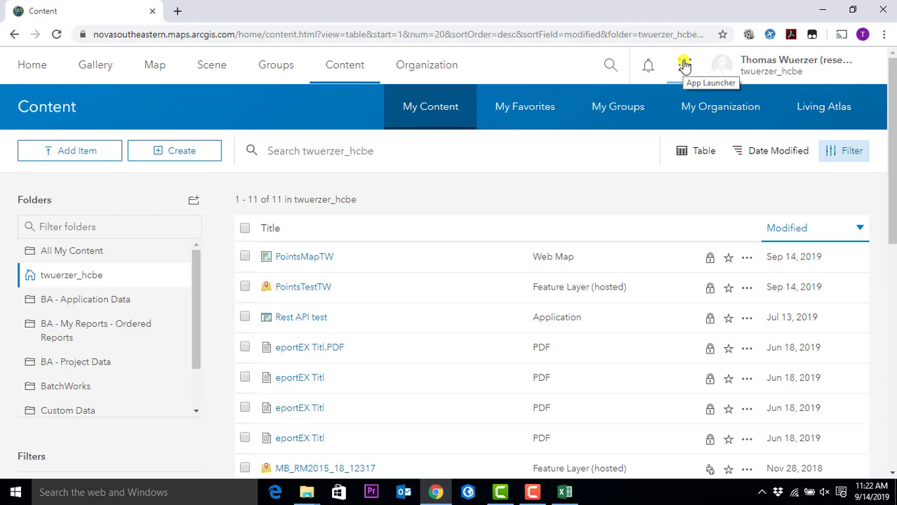
pyautogui.click(684, 65)
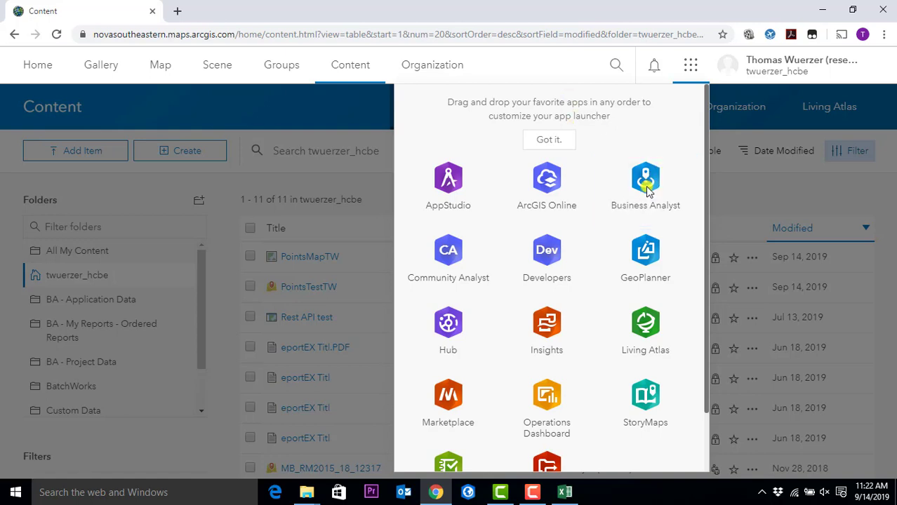
# - Launch Business Analyst from the App Launcher and browse its home page listing the tx booze project
pyautogui.click(646, 182)
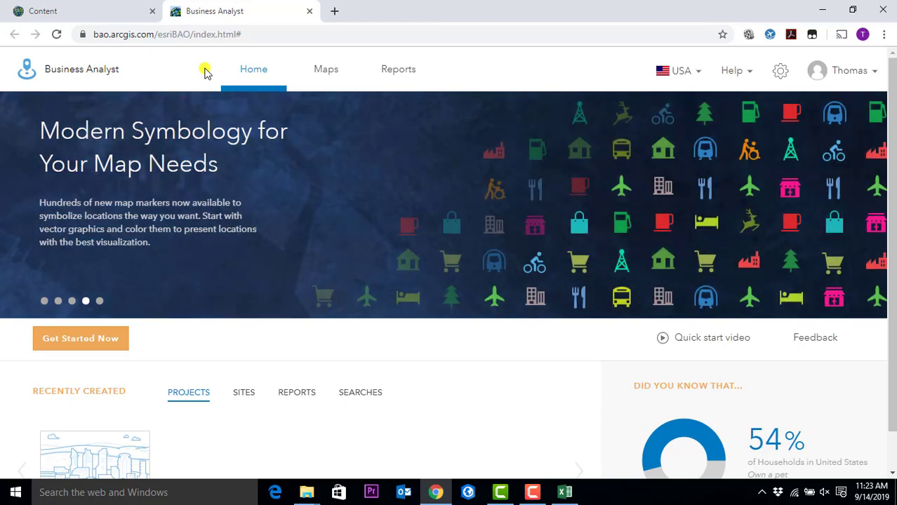
pyautogui.scroll(-1, 300, 237)
pyautogui.moveTo(129, 413)
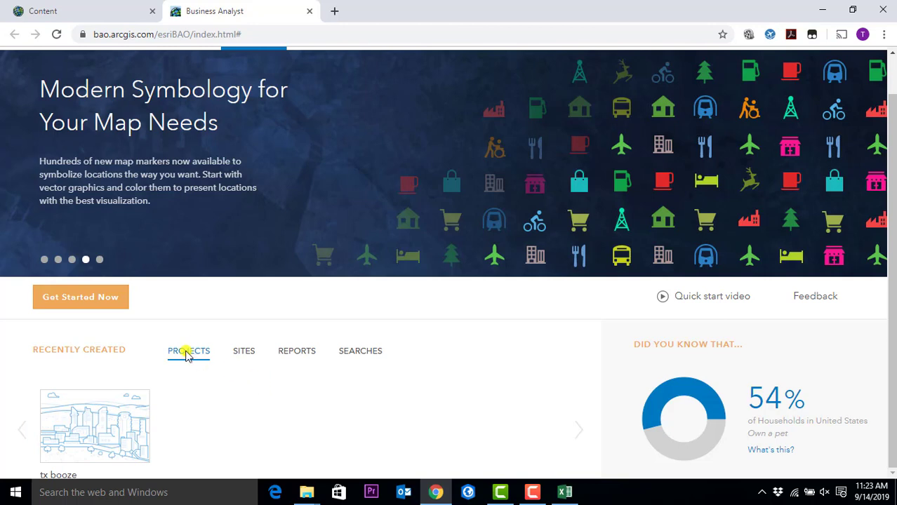
pyautogui.scroll(1, 482, 323)
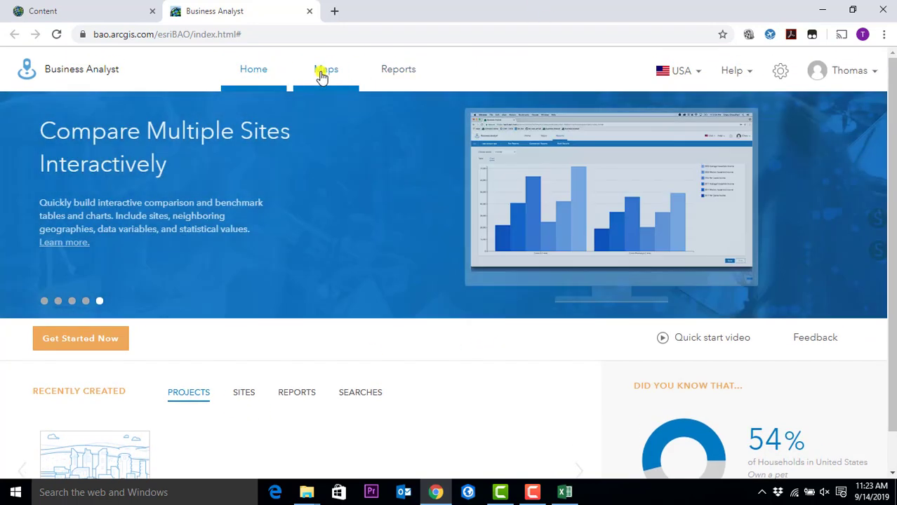
# - Switch to the Maps section's Projects page, where tx booze is listed under My projects
pyautogui.click(321, 71)
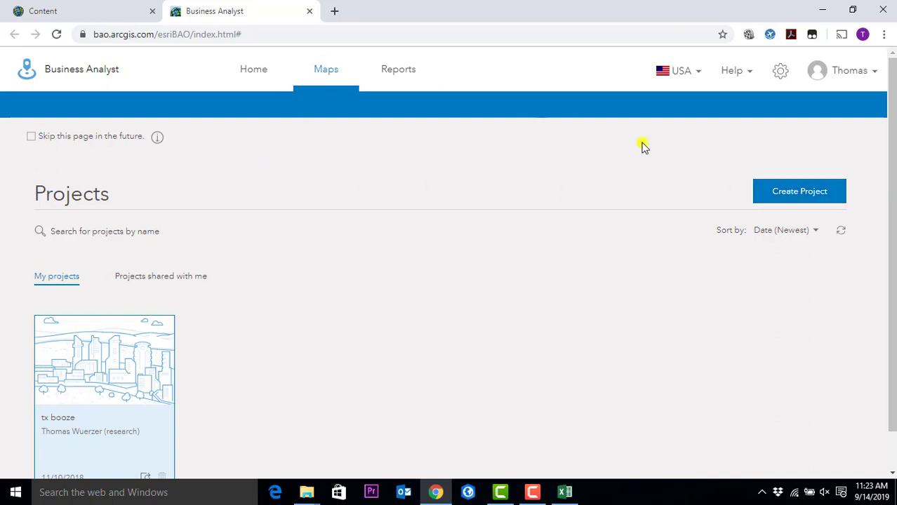
# - Start a new project, give it the name 'Fastfood', and create it
pyautogui.click(770, 190)
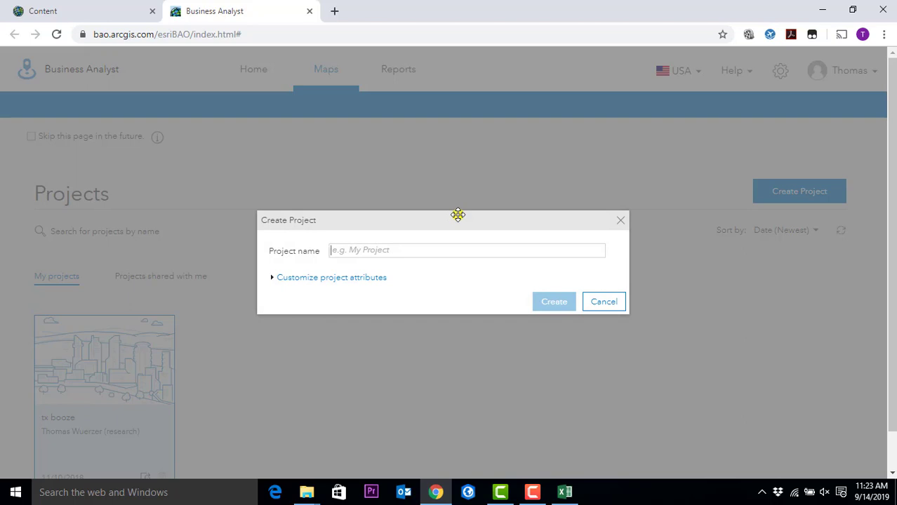
pyautogui.write('Fastfood')
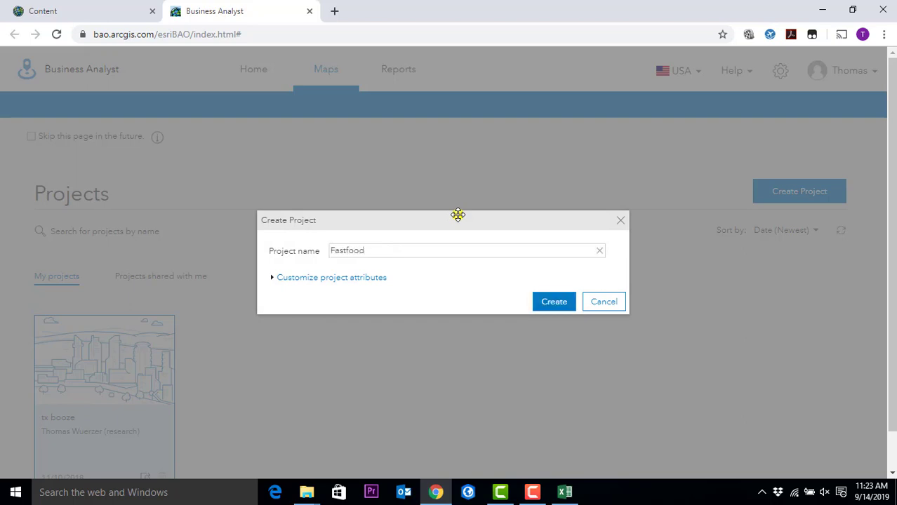
pyautogui.click(551, 306)
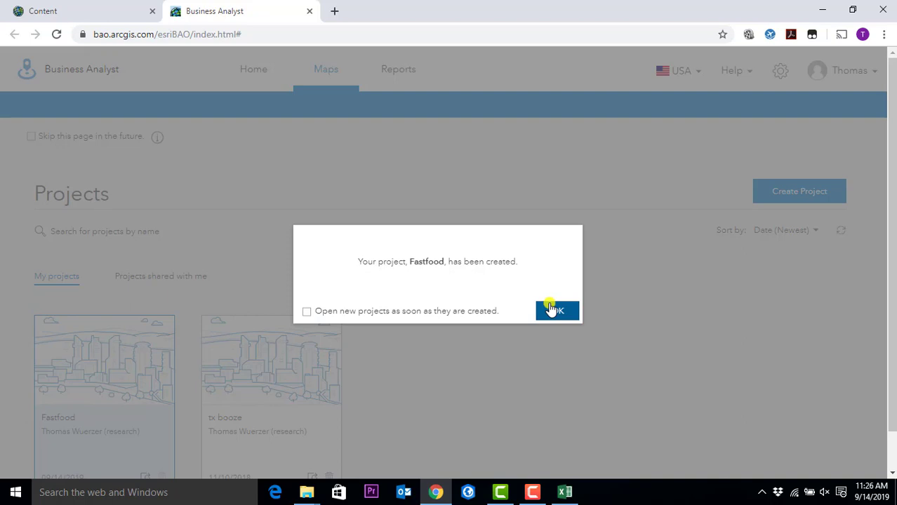
# - Acknowledge the project-created message and open the Fastfood project on the map
pyautogui.click(553, 310)
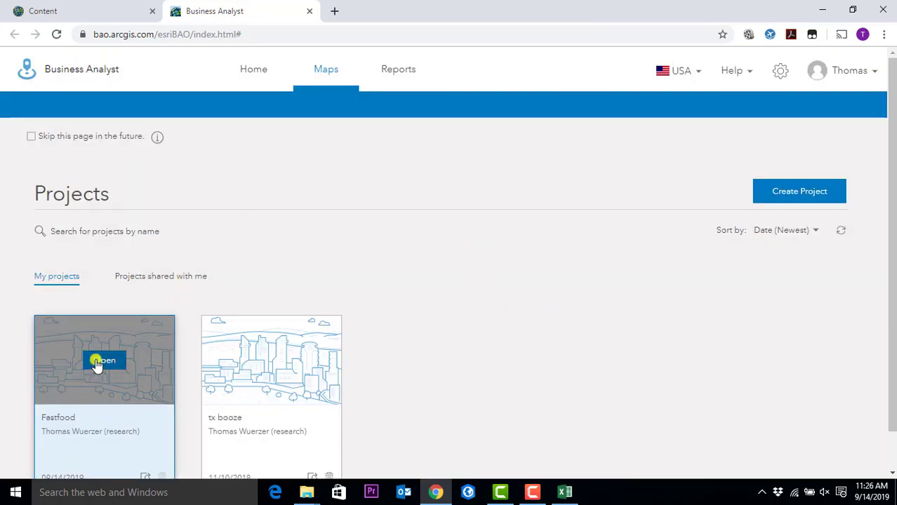
pyautogui.click(102, 361)
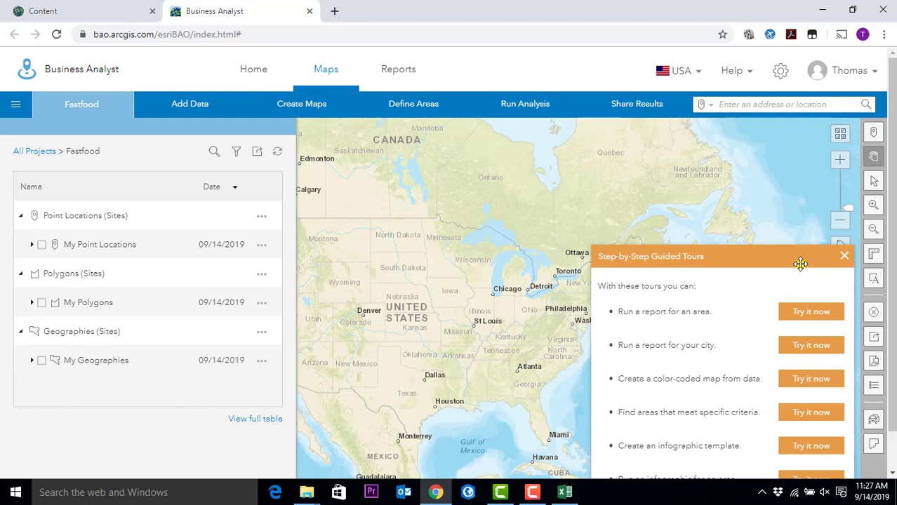
# - Dismiss the Step-by-Step Guided Tours panel and move the map toward southern Florida
pyautogui.click(844, 256)
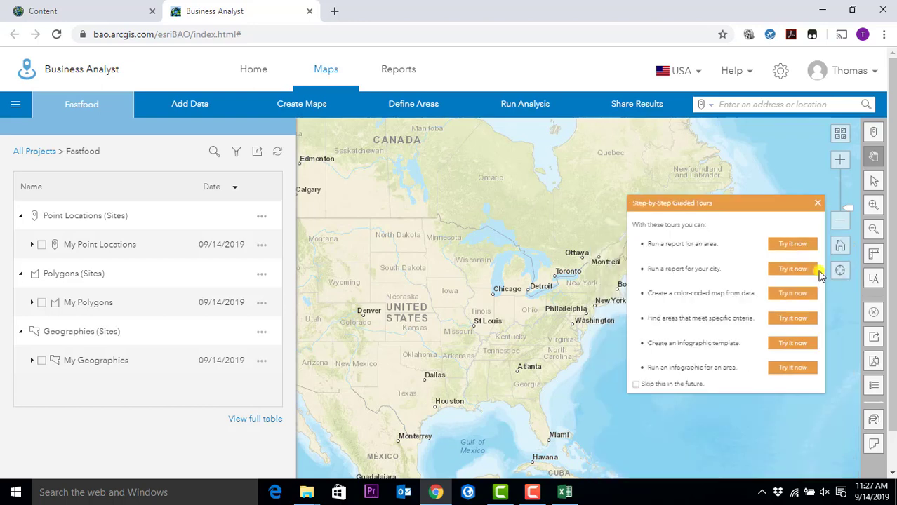
pyautogui.moveTo(561, 371); pyautogui.dragTo(517, 376)
pyautogui.scroll(3, 592, 381)
pyautogui.scroll(-3, 517, 200)
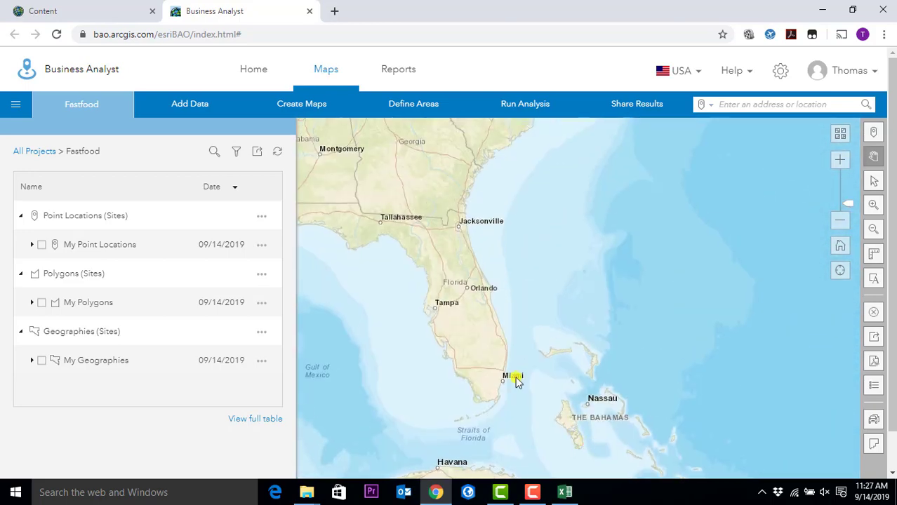
pyautogui.scroll(2, 487, 341)
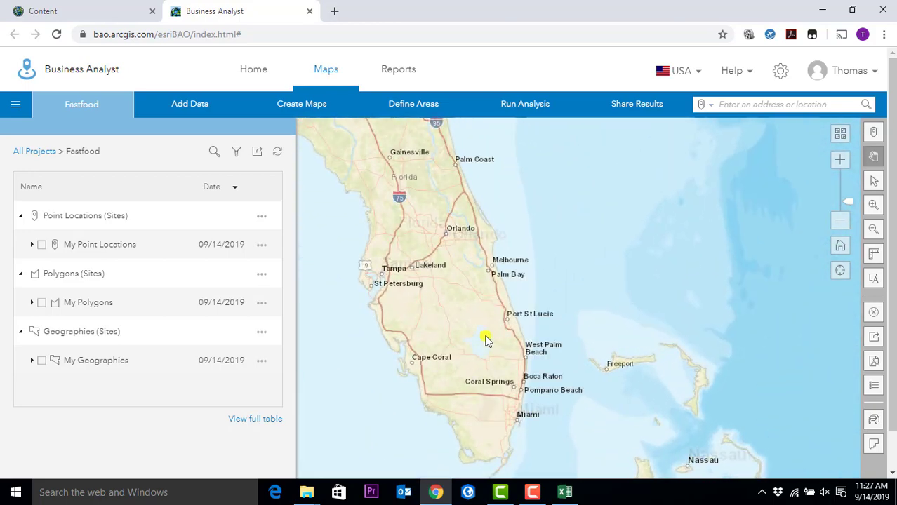
pyautogui.scroll(2, 511, 350)
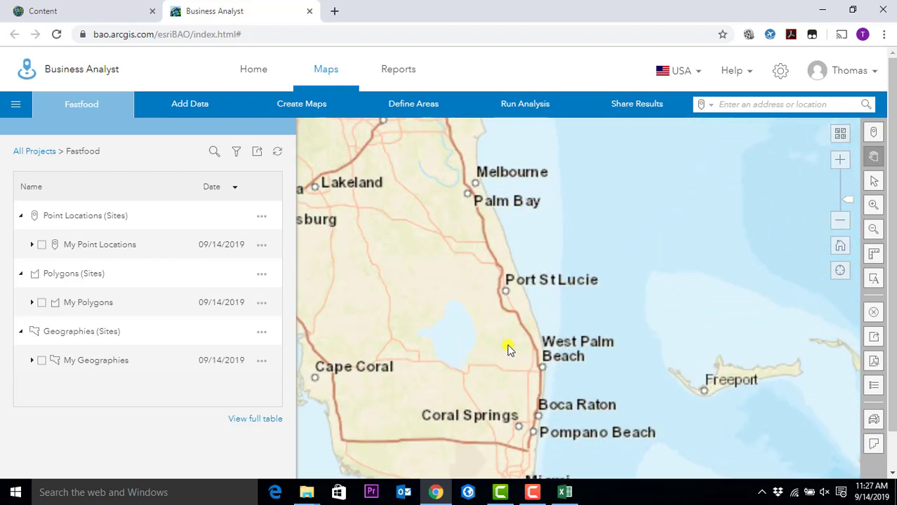
pyautogui.scroll(2, 537, 331)
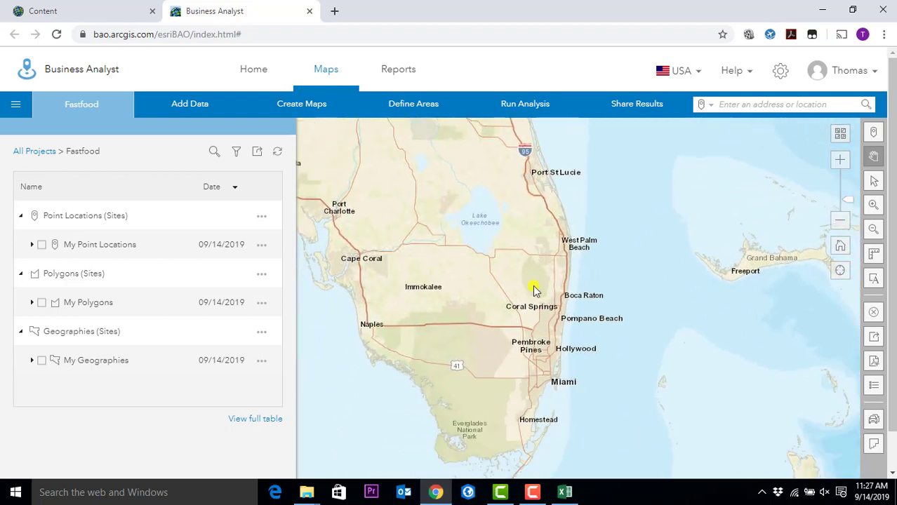
pyautogui.scroll(2, 535, 274)
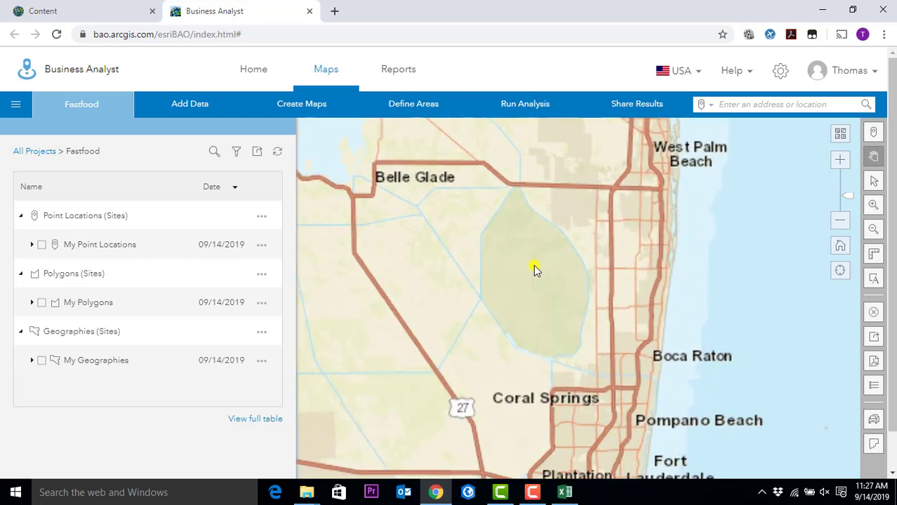
# - Zoom past Fort Lauderdale, Coral Springs and Sunrise to center on Davie and I-595
pyautogui.moveTo(534, 271); pyautogui.dragTo(472, 196)
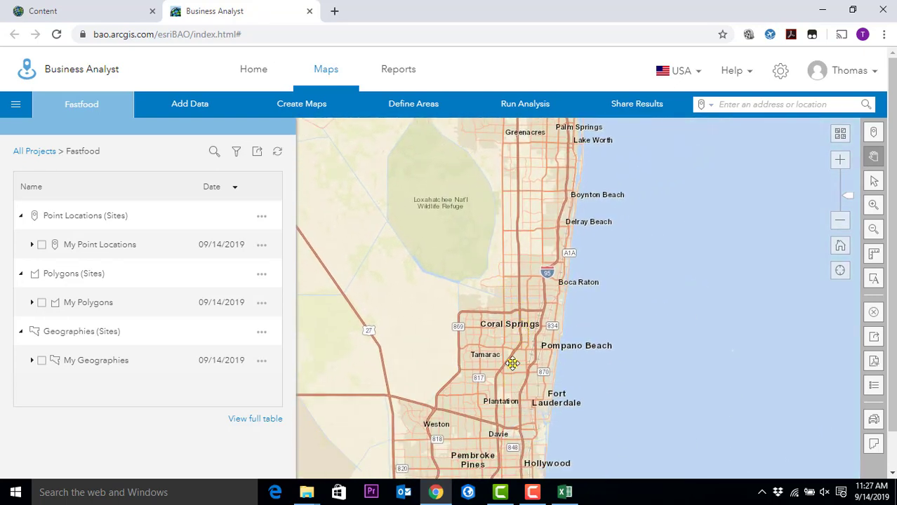
pyautogui.moveTo(514, 366); pyautogui.dragTo(549, 156)
pyautogui.scroll(2, 528, 173)
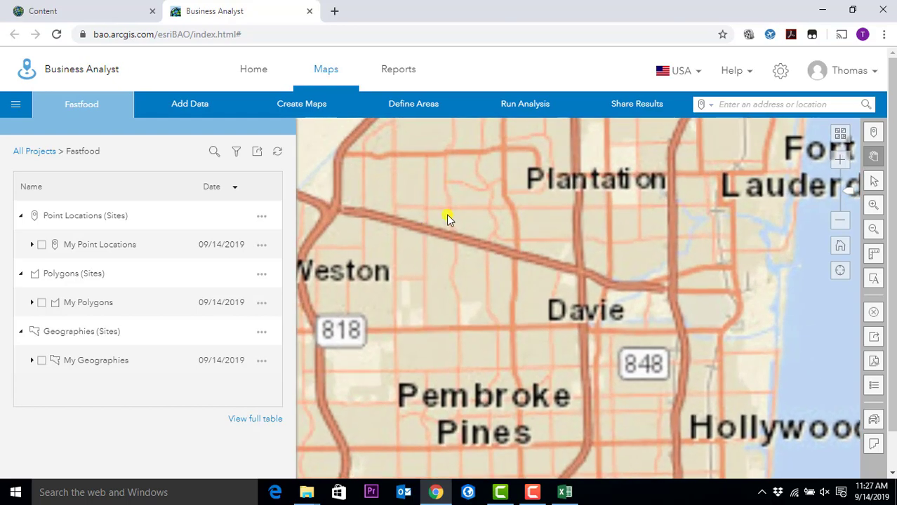
pyautogui.scroll(-1, 447, 221)
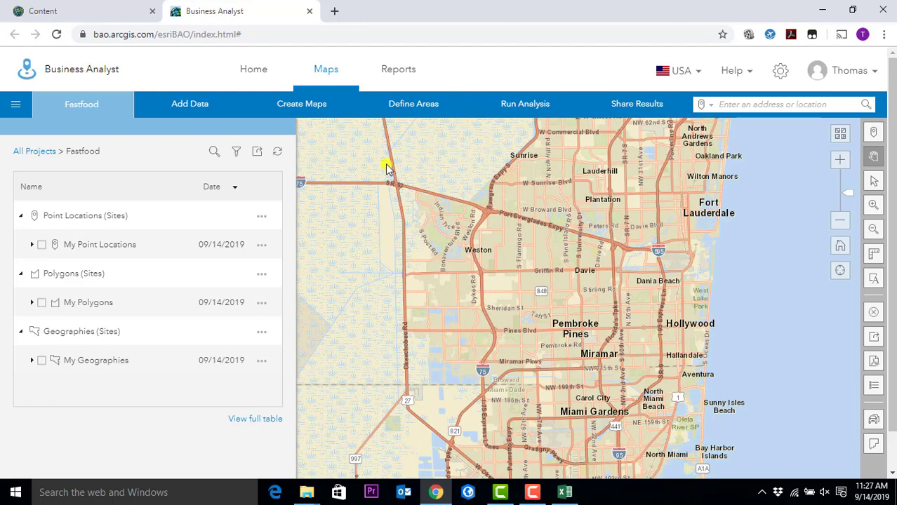
pyautogui.moveTo(411, 191); pyautogui.dragTo(421, 323)
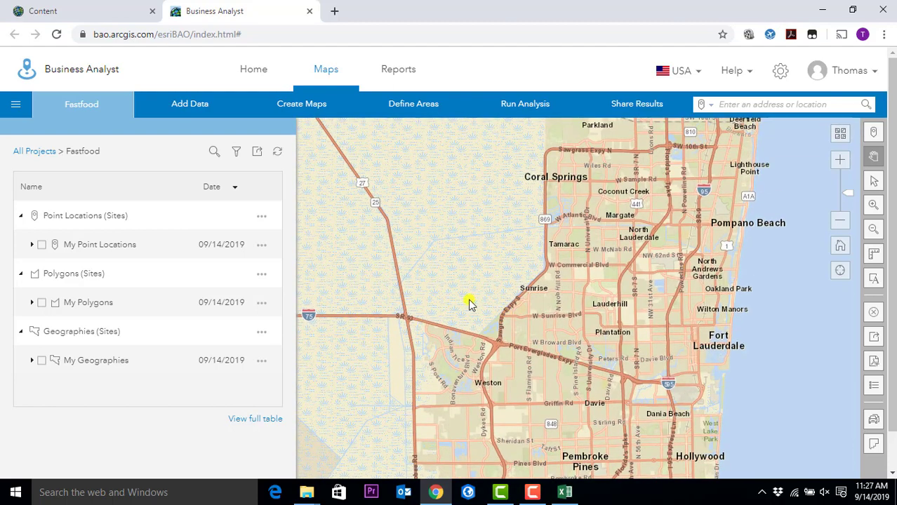
pyautogui.scroll(3, 580, 385)
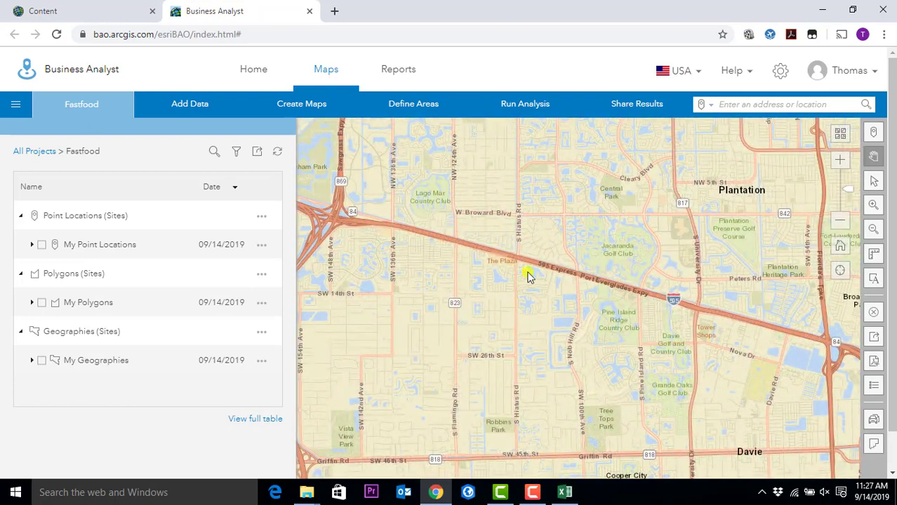
pyautogui.moveTo(510, 211); pyautogui.dragTo(532, 348)
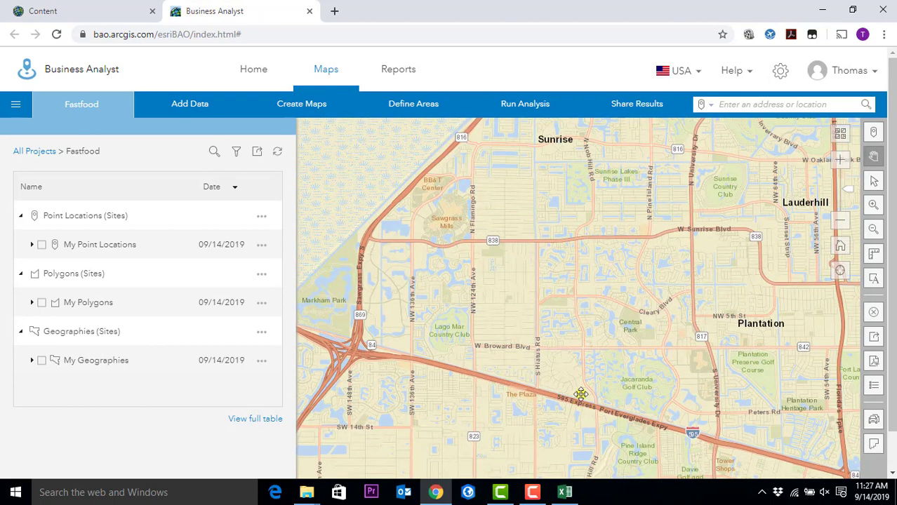
pyautogui.moveTo(583, 404); pyautogui.dragTo(594, 294)
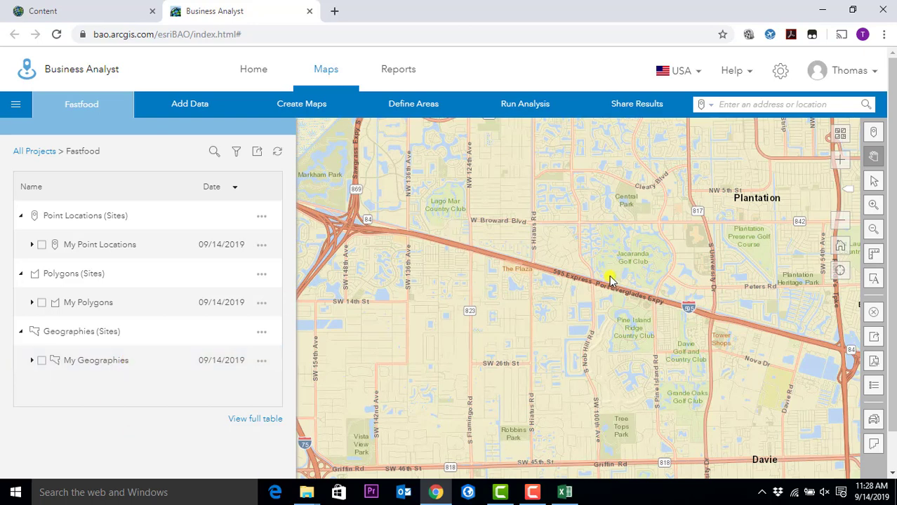
# - Close the Fastfood panel, review Add Data and Create Maps, then show the Define Areas choices
pyautogui.click(78, 106)
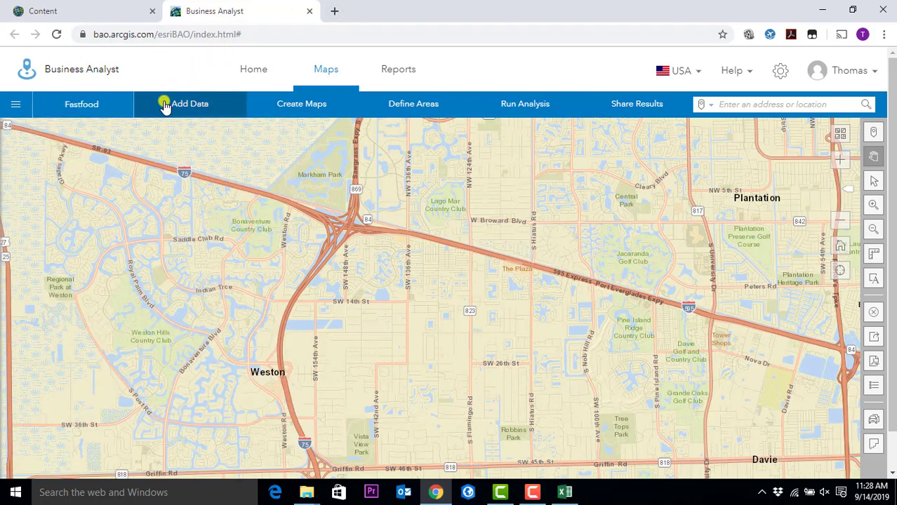
pyautogui.click(171, 105)
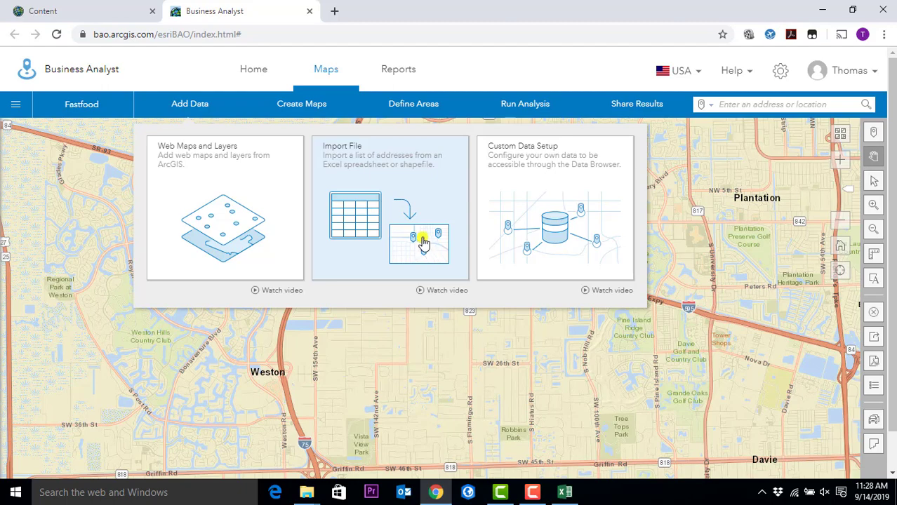
pyautogui.click(301, 106)
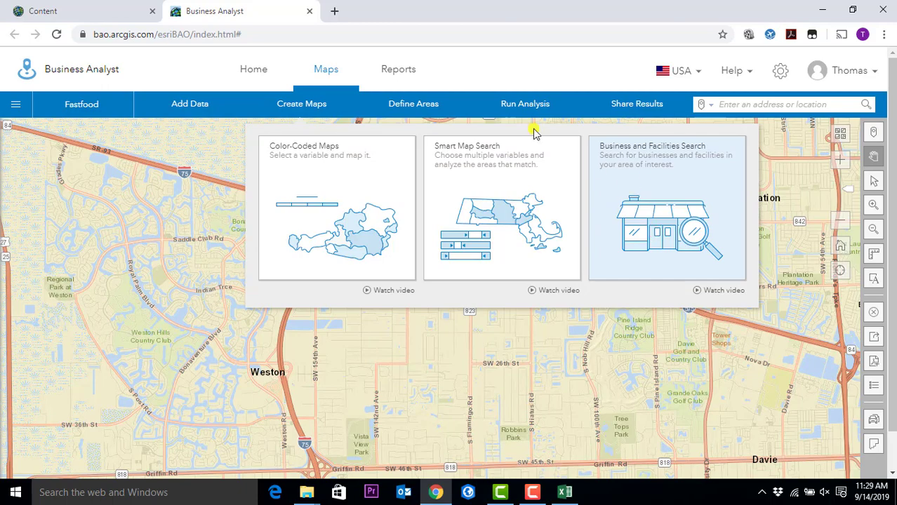
pyautogui.click(413, 115)
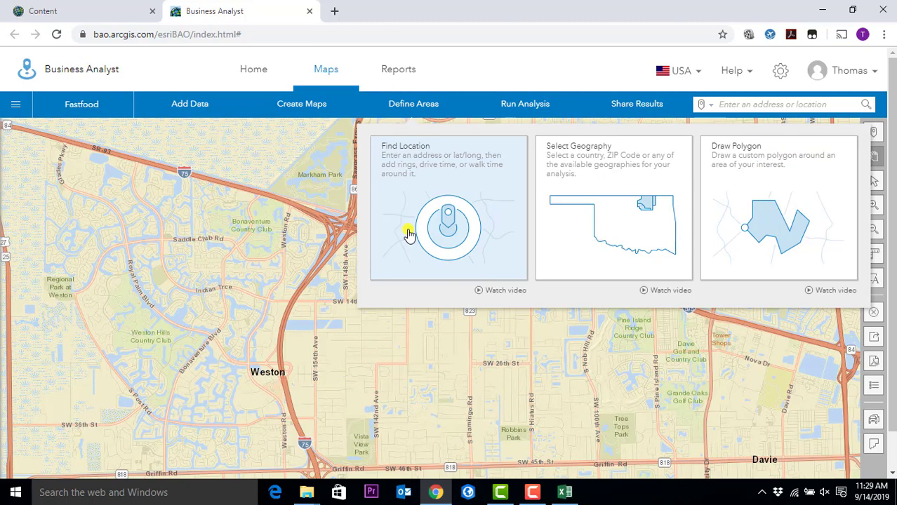
# - Choose Find Location and enter '3301 college' as the site's address to get suggestions
pyautogui.click(408, 211)
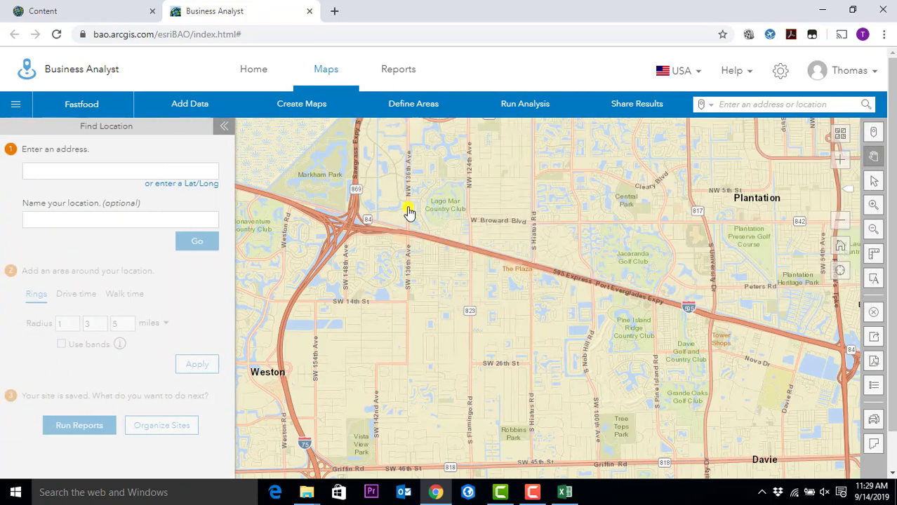
pyautogui.click(111, 176)
pyautogui.write('3301')
pyautogui.write('college')
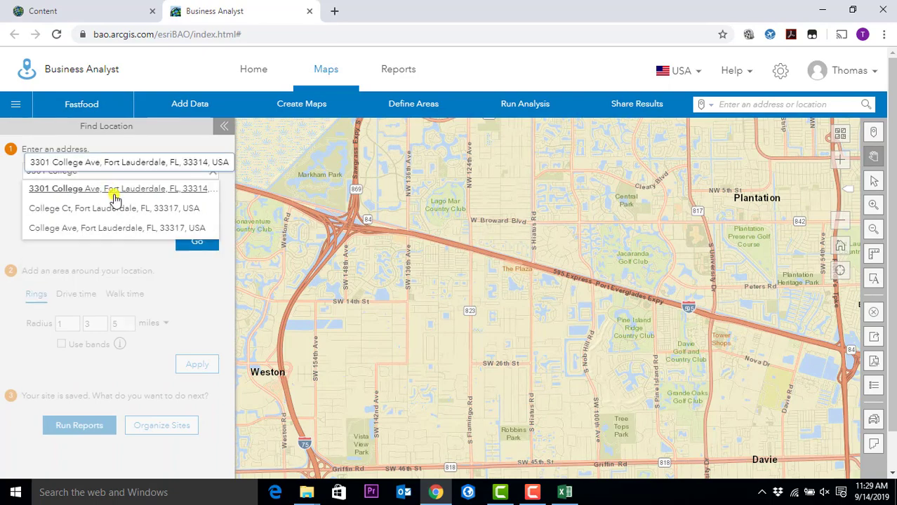
# - Pin the 3301 College Ave, Fort Lauderdale suggestion and name the location NSU
pyautogui.click(114, 197)
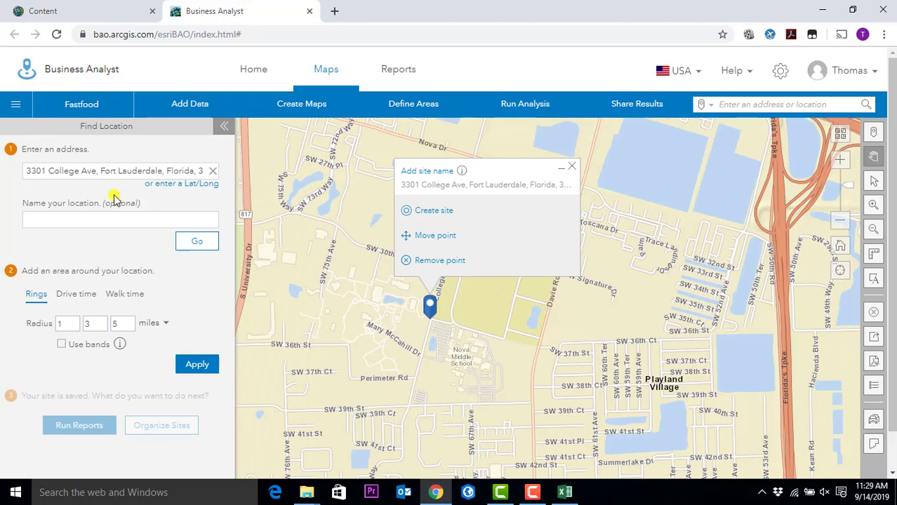
pyautogui.click(113, 216)
pyautogui.write('NSU')
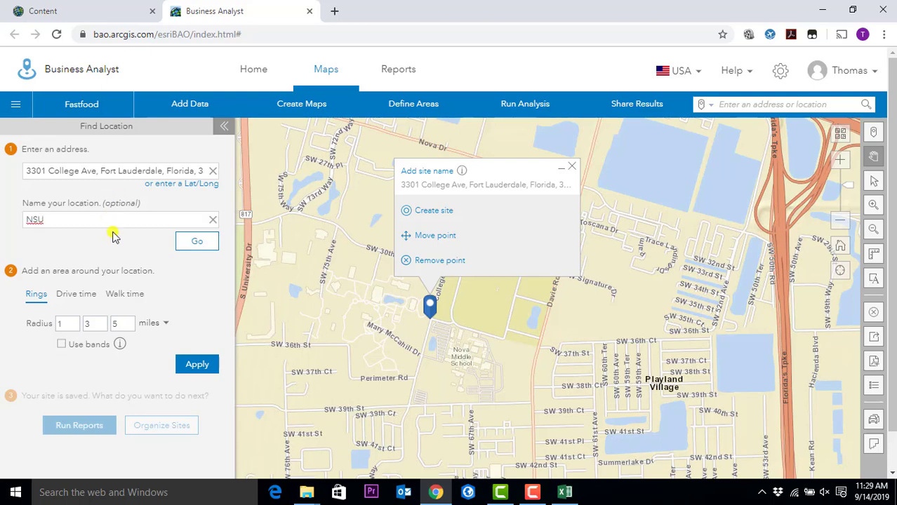
# - Apply 5, 10 and 15-minute drive-time areas around NSU and collapse the location panel
pyautogui.doubleClick(90, 298)
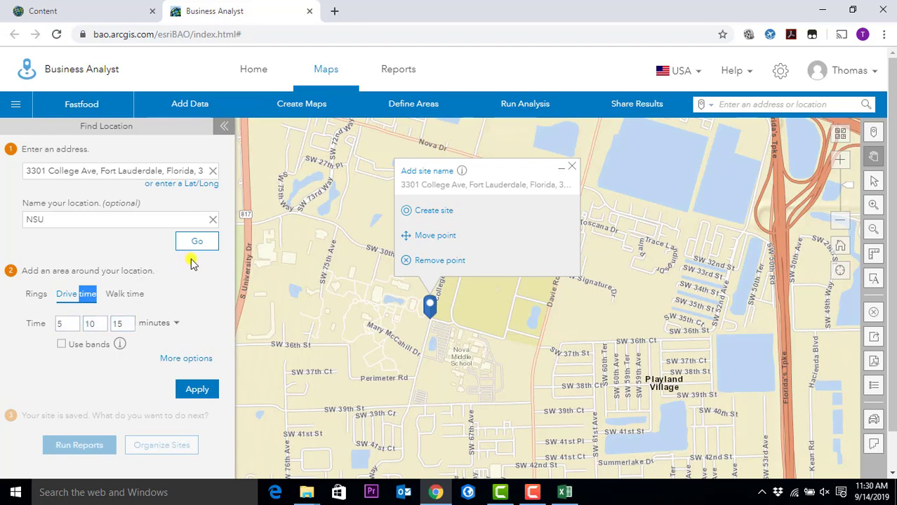
pyautogui.click(198, 390)
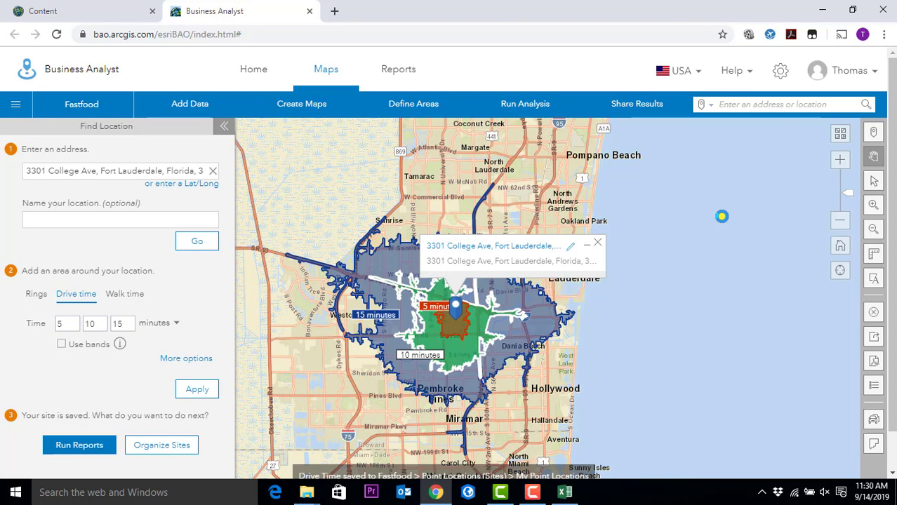
pyautogui.click(226, 130)
# - Close the site's address popup and reopen the Find Location panel from Define Areas
pyautogui.click(598, 243)
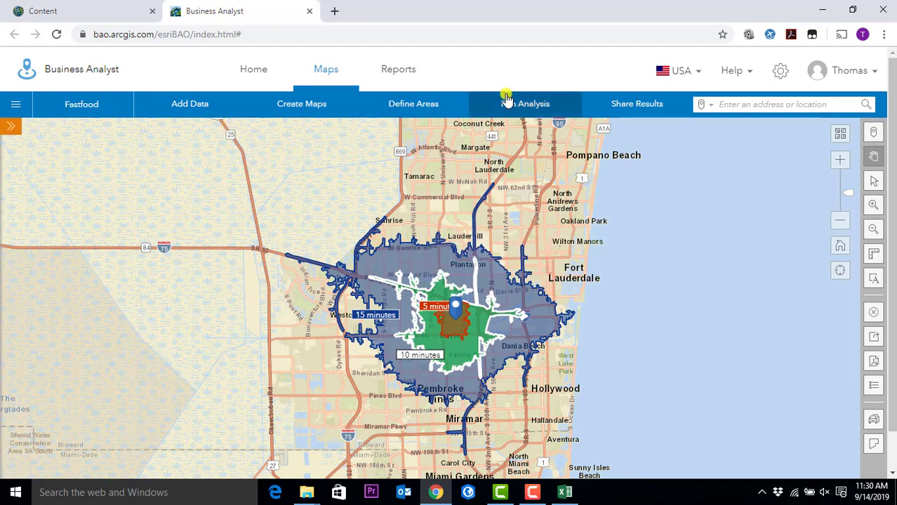
pyautogui.click(427, 105)
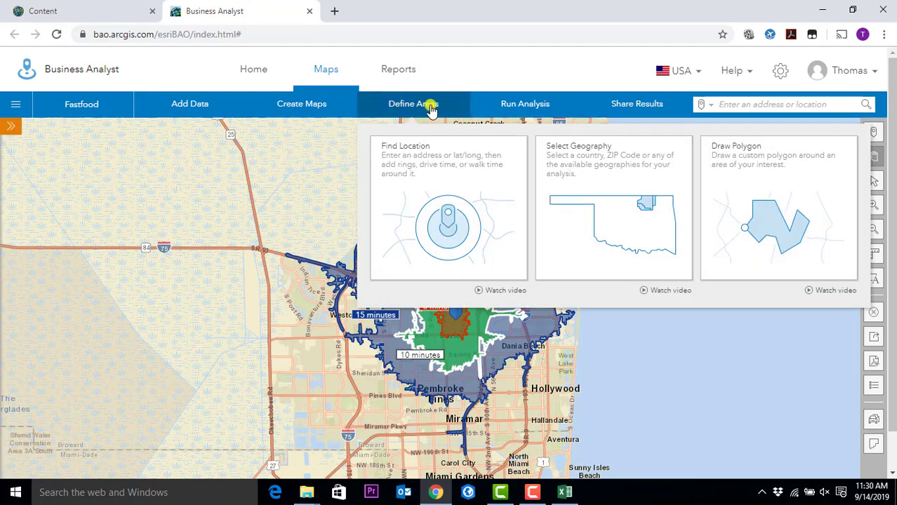
pyautogui.click(463, 200)
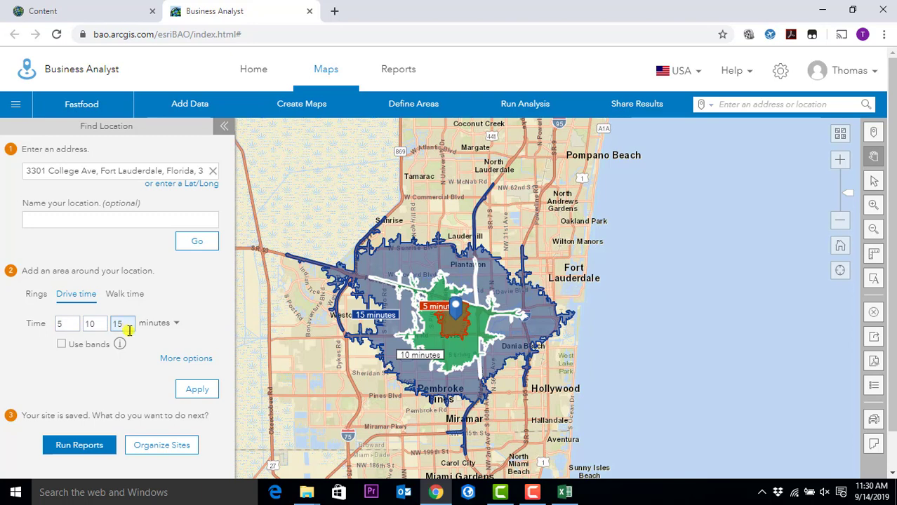
# - Review the extra drive-time options, then go to Run Reports for the drive-time site
pyautogui.click(203, 360)
pyautogui.scroll(-3, 192, 286)
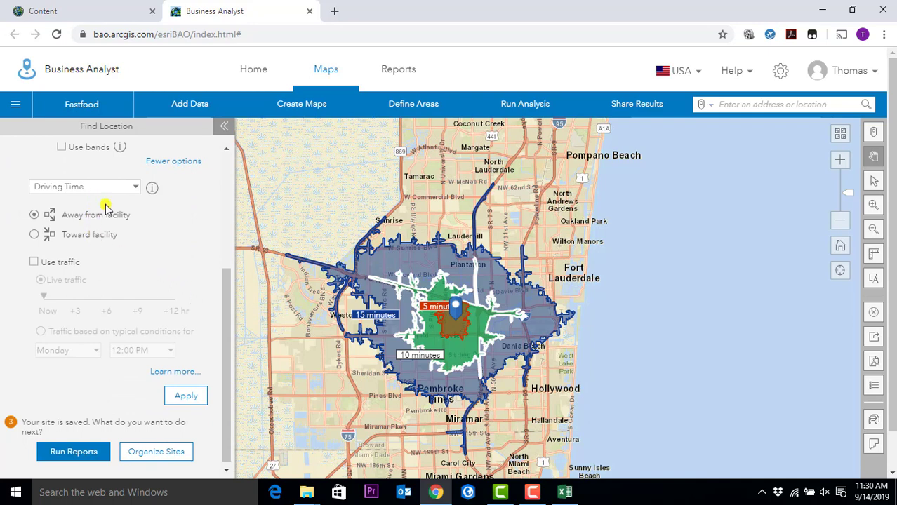
pyautogui.scroll(2, 193, 306)
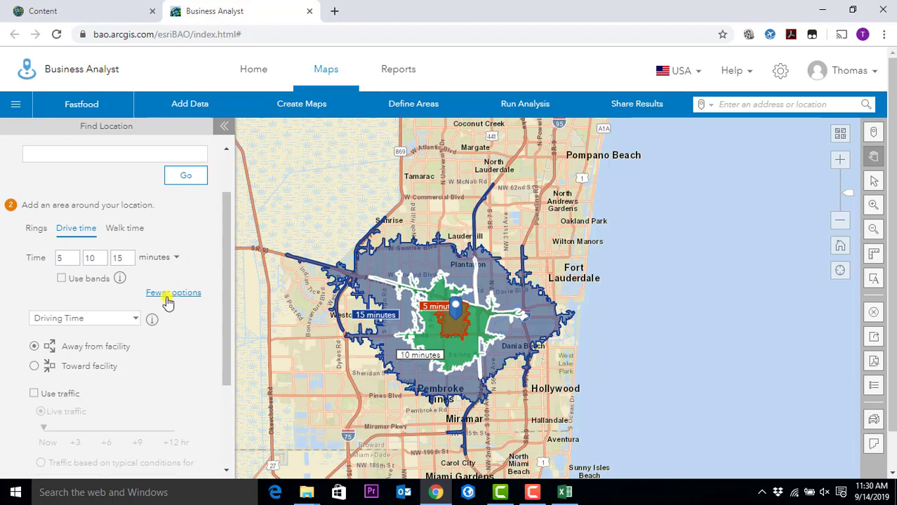
pyautogui.click(170, 296)
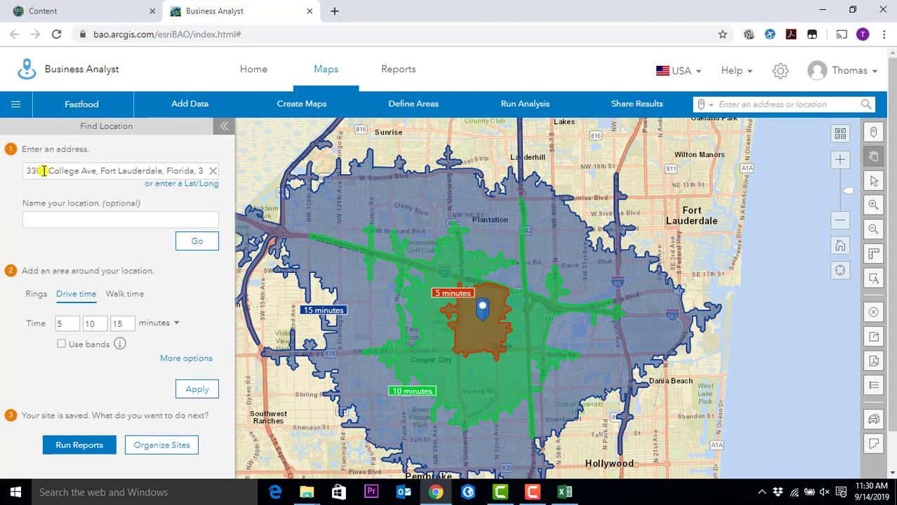
pyautogui.click(197, 238)
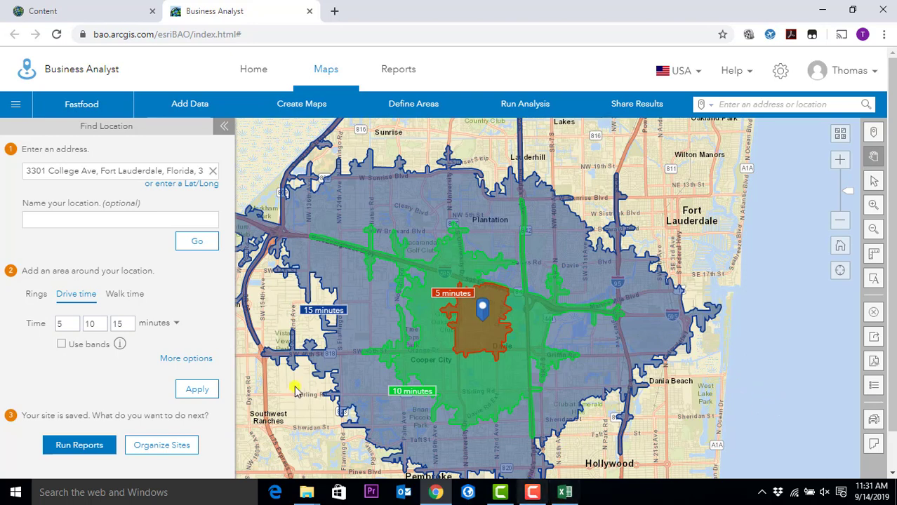
pyautogui.click(78, 445)
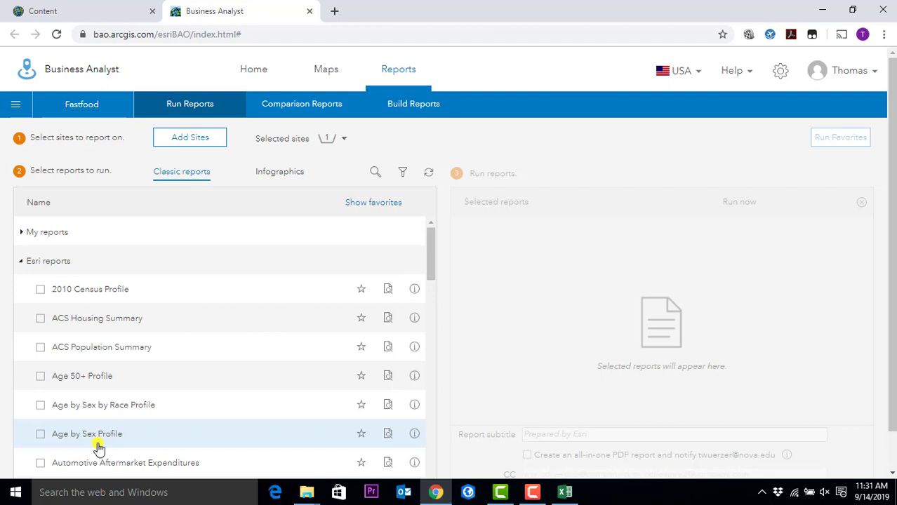
# - Browse My reports, the classic Esri reports list and Infographics, ending on Classic reports
pyautogui.click(20, 233)
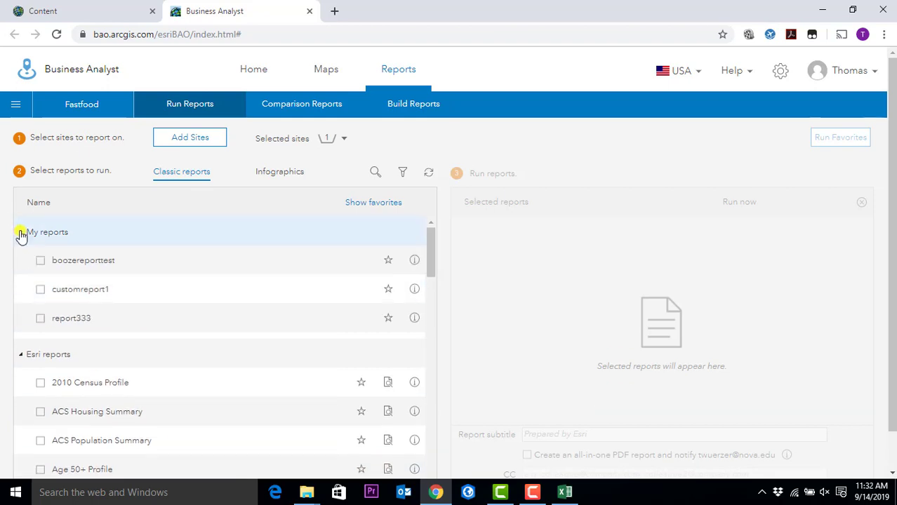
pyautogui.click(22, 232)
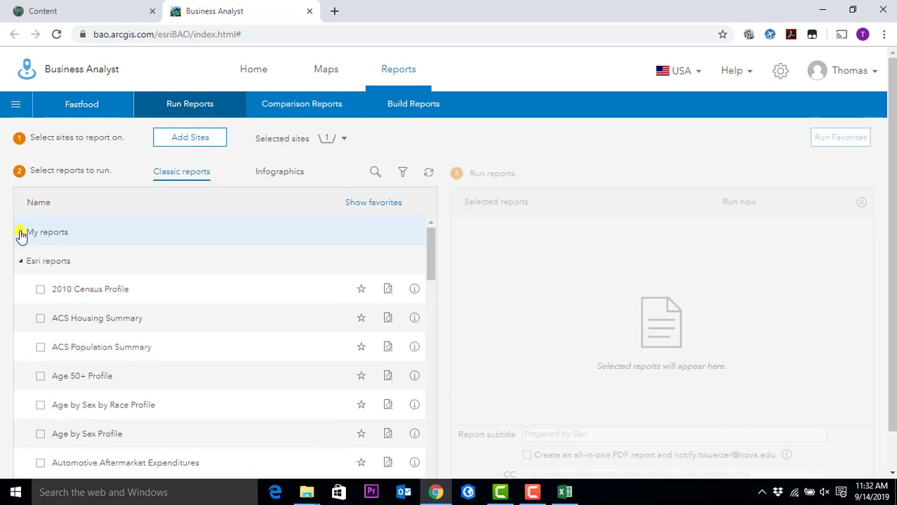
pyautogui.scroll(-3, 234, 302)
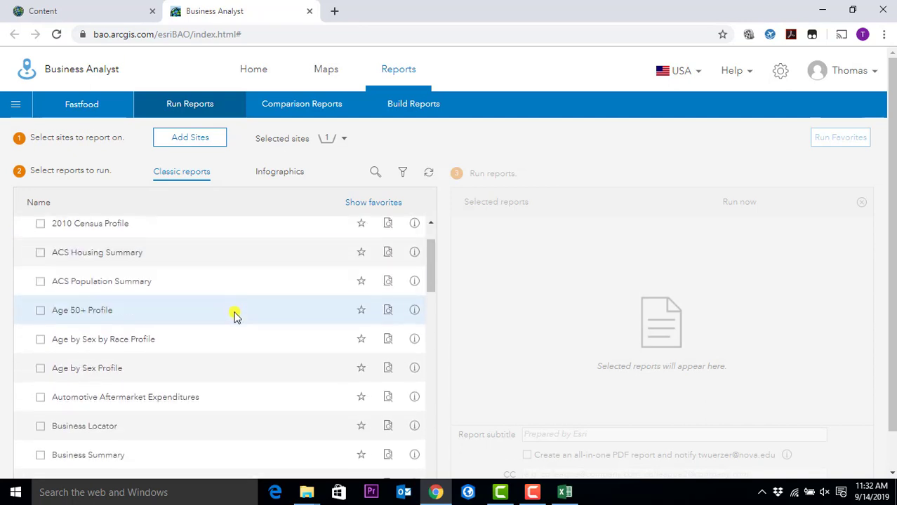
pyautogui.scroll(-5, 235, 322)
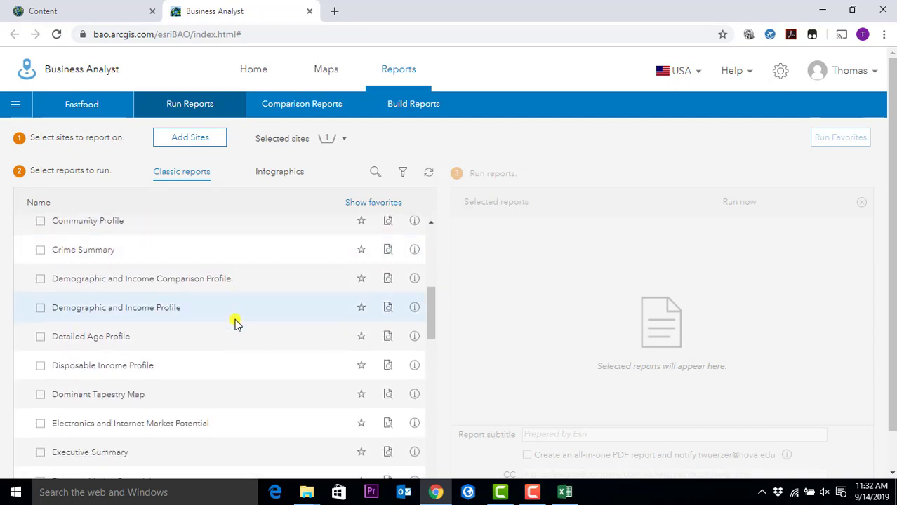
pyautogui.scroll(-6, 235, 323)
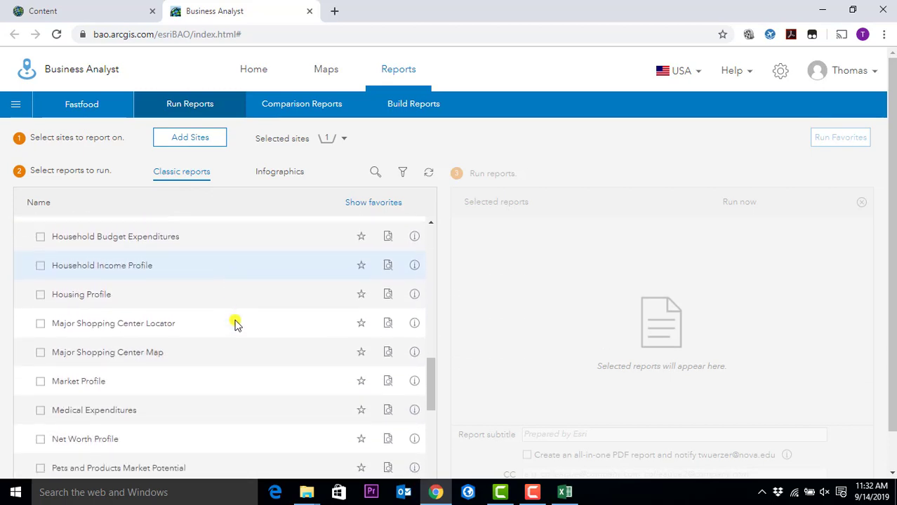
pyautogui.scroll(-4, 236, 333)
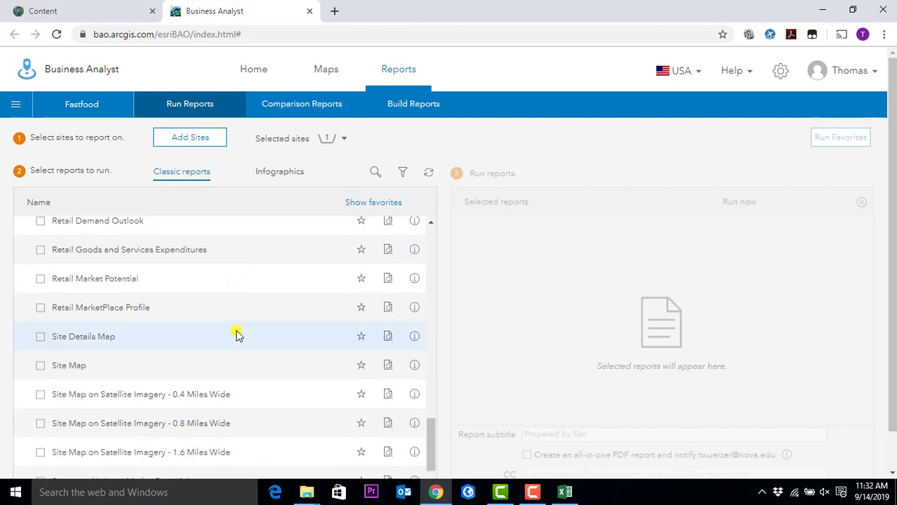
pyautogui.scroll(2, 239, 340)
pyautogui.scroll(3, 237, 339)
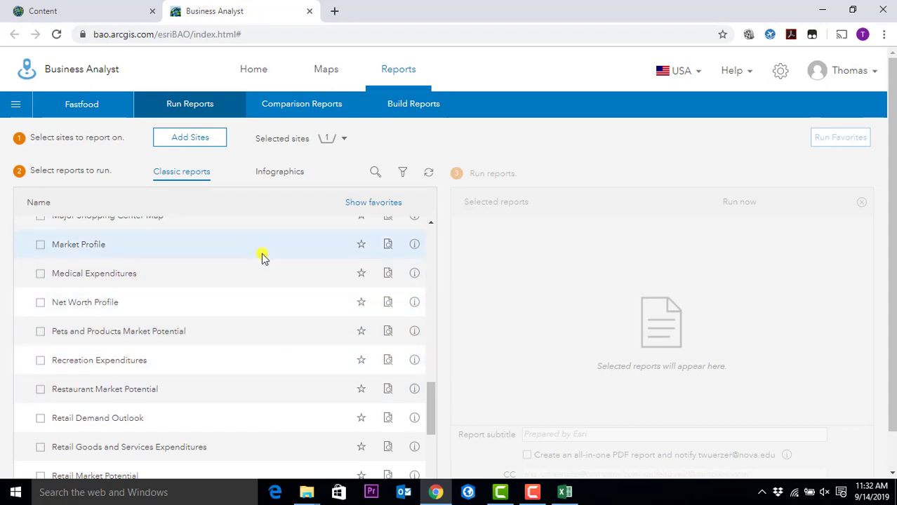
pyautogui.click(278, 173)
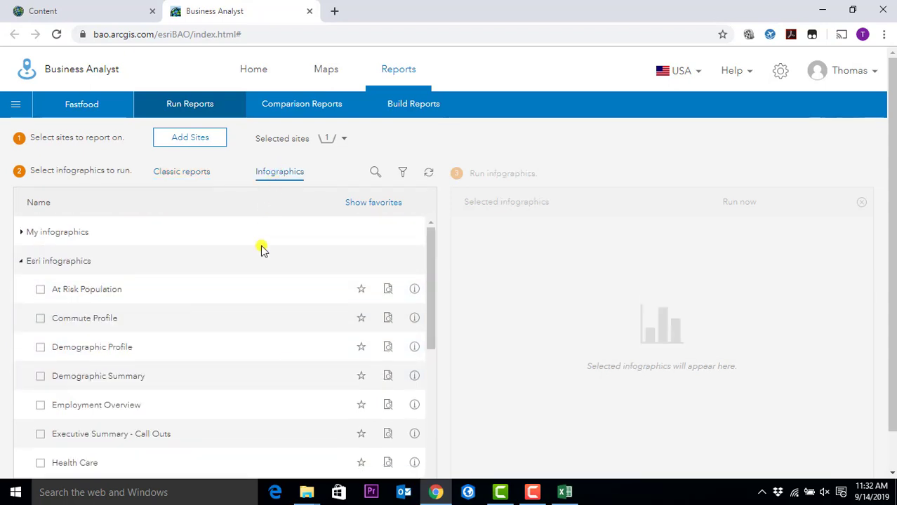
pyautogui.click(204, 176)
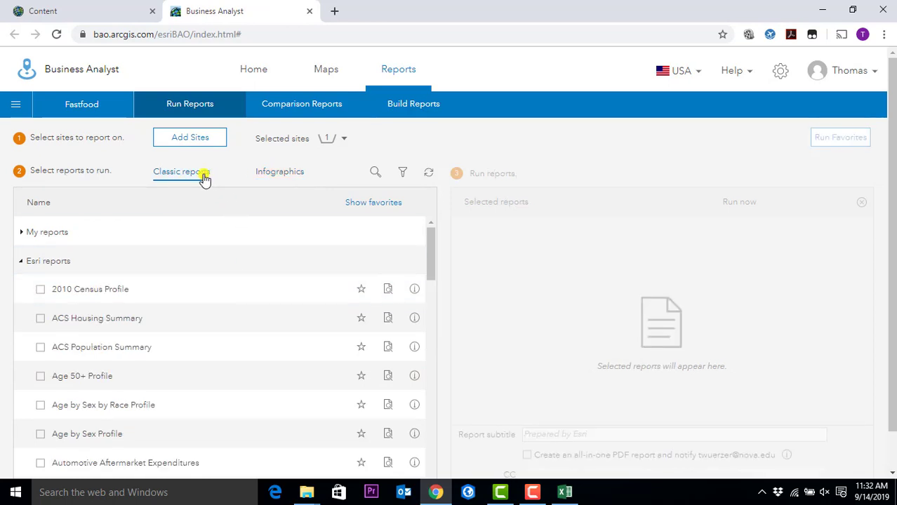
# - Select and run the 2010 Census Profile report for the 3301 College Ave site
pyautogui.click(40, 291)
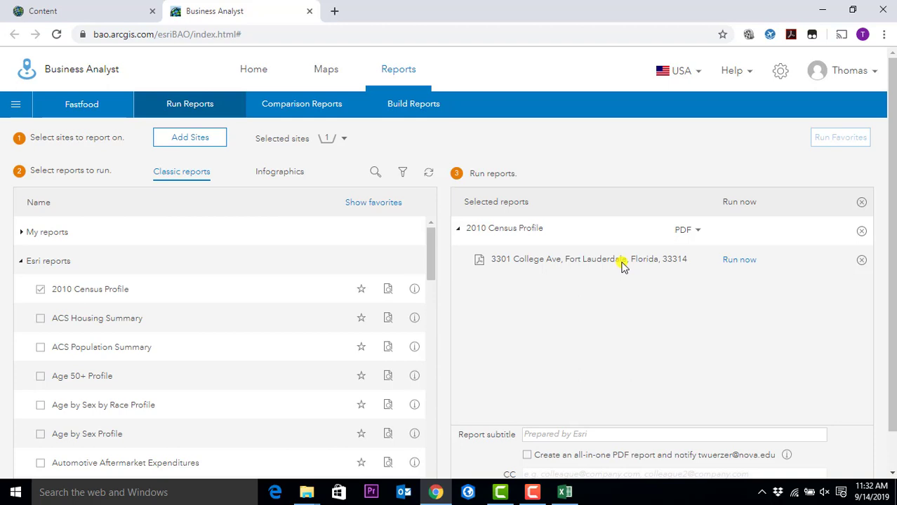
pyautogui.click(732, 261)
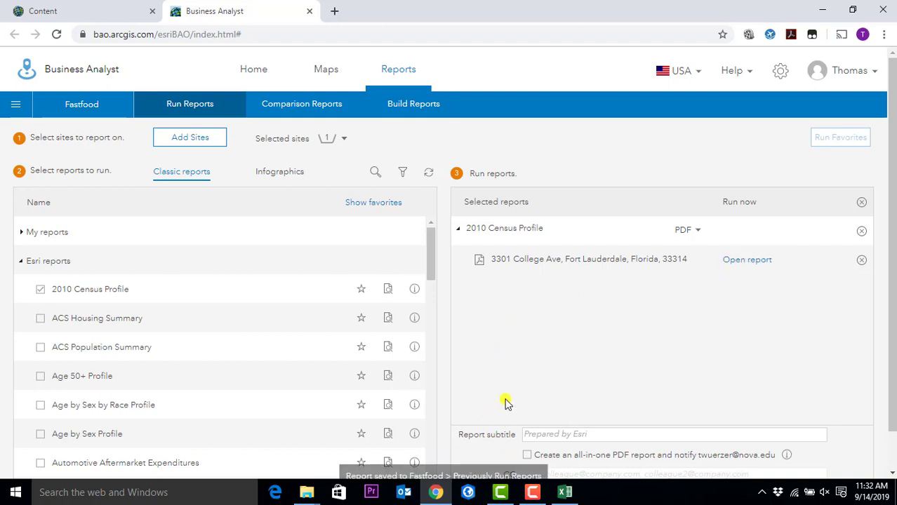
pyautogui.scroll(-1, 507, 402)
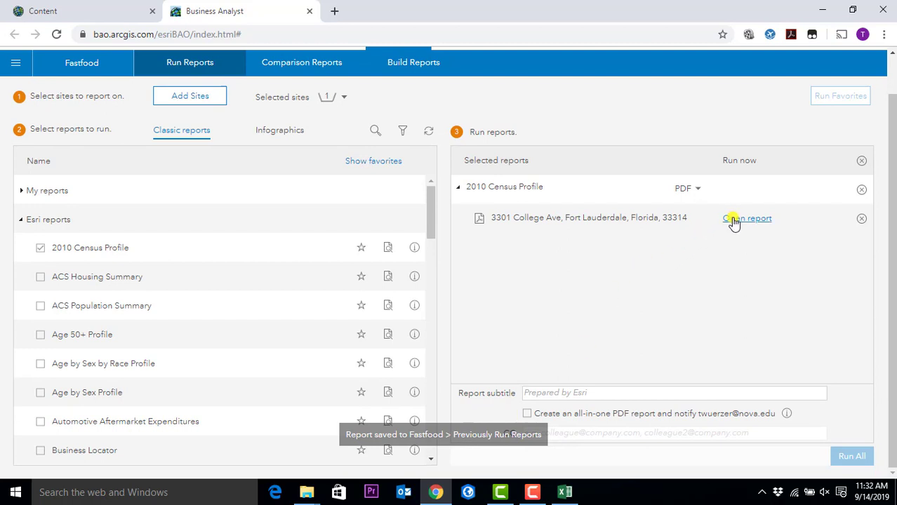
# - View the finished 12-page 2010 Census Profile PDF, then return to the Business Analyst tab
pyautogui.click(733, 219)
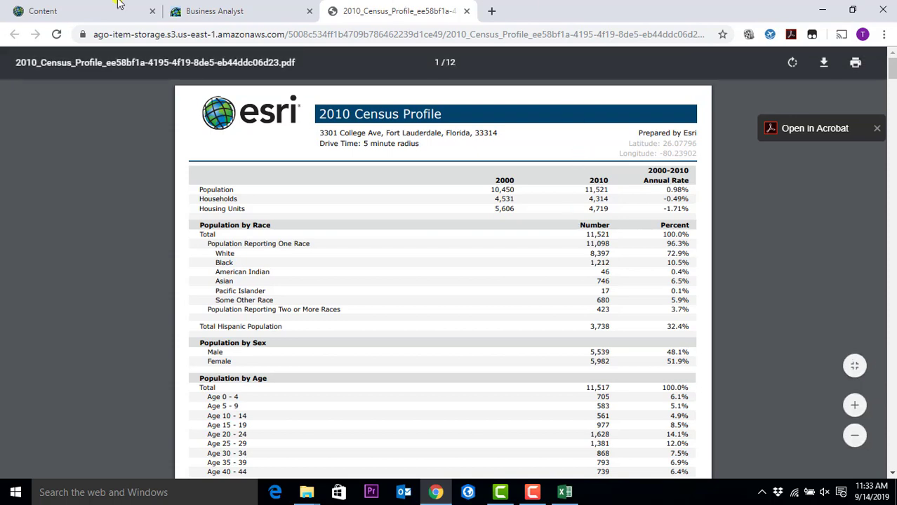
pyautogui.click(191, 10)
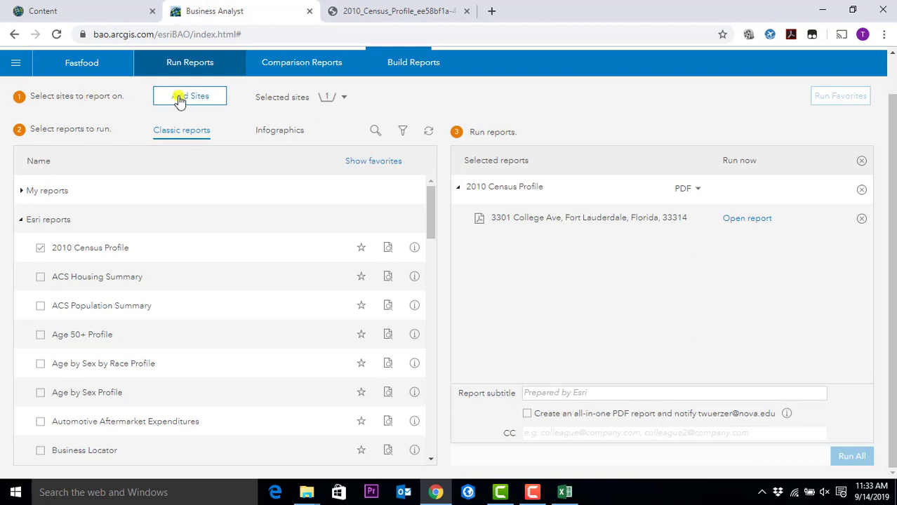
# - Confirm the site's 5, 10 and 15-minute drive times and PDF format, then return to the report
pyautogui.click(345, 98)
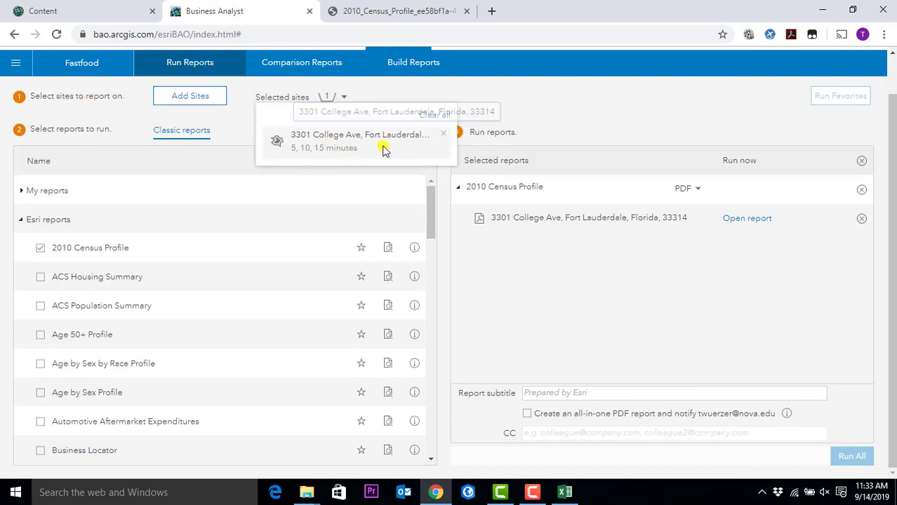
pyautogui.click(494, 116)
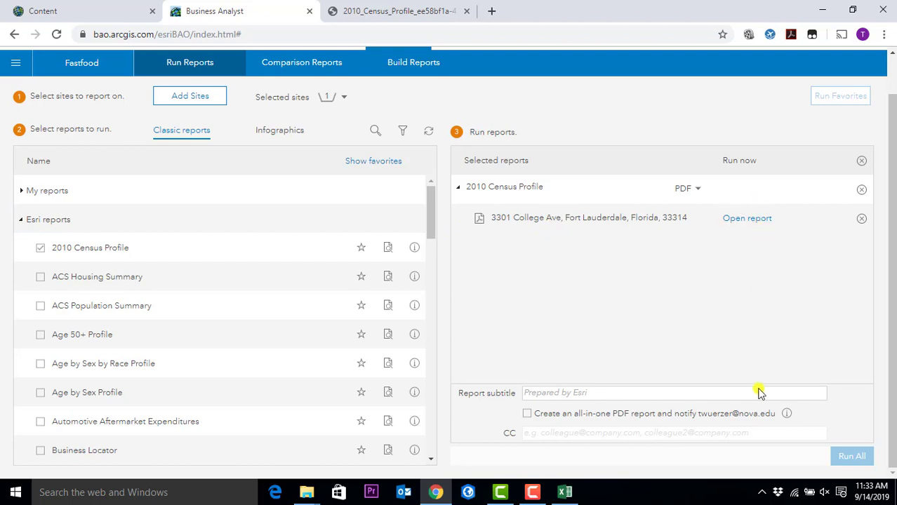
pyautogui.click(699, 193)
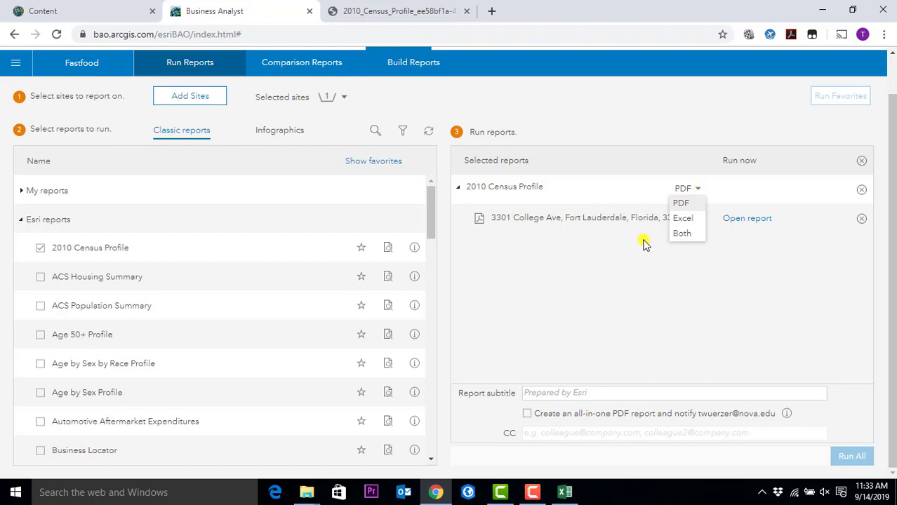
pyautogui.click(758, 225)
pyautogui.click(407, 10)
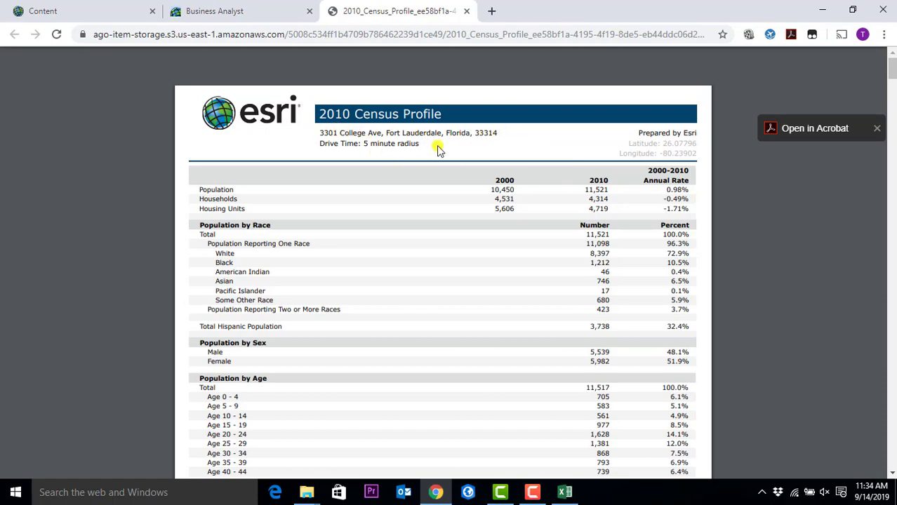
pyautogui.scroll(-10, 421, 214)
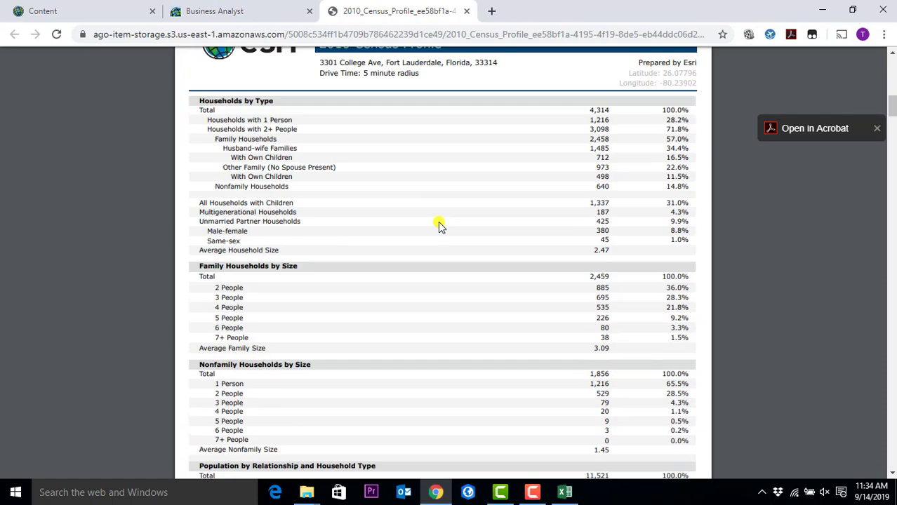
pyautogui.scroll(-20, 438, 222)
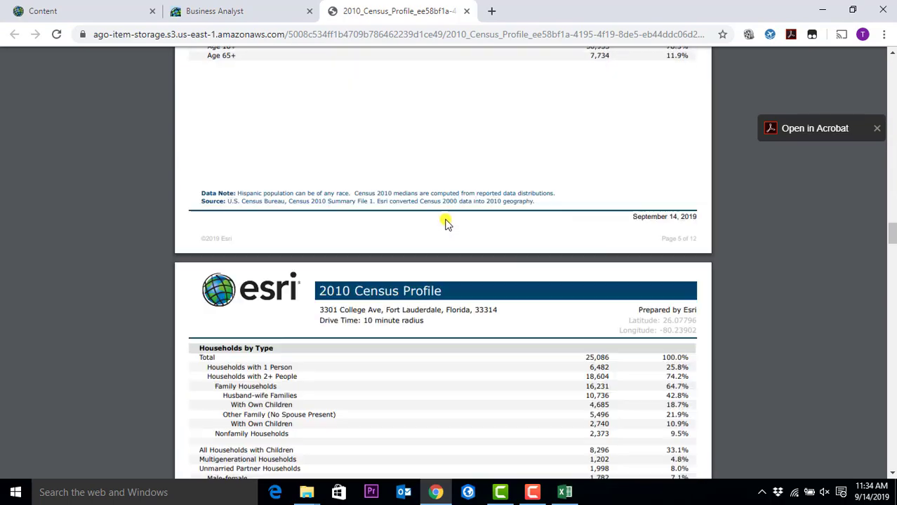
pyautogui.scroll(-6, 445, 222)
pyautogui.scroll(5, 440, 216)
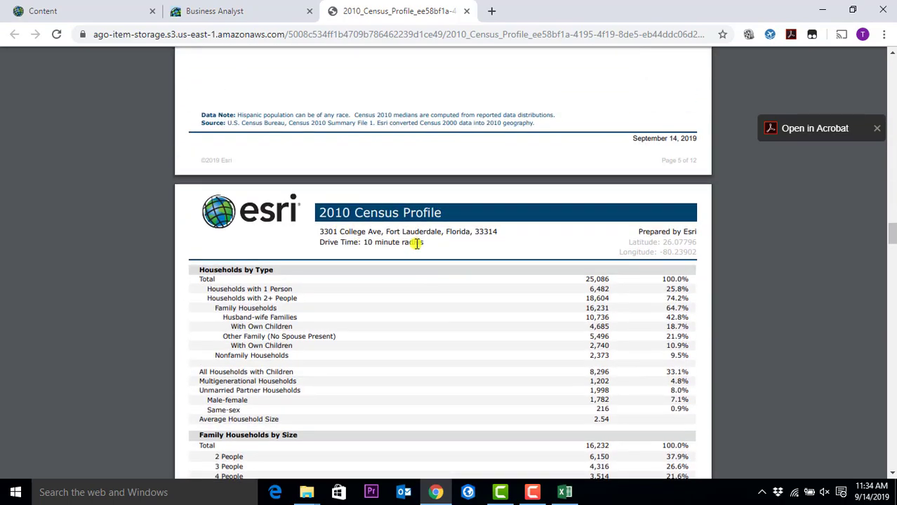
pyautogui.scroll(-10, 463, 242)
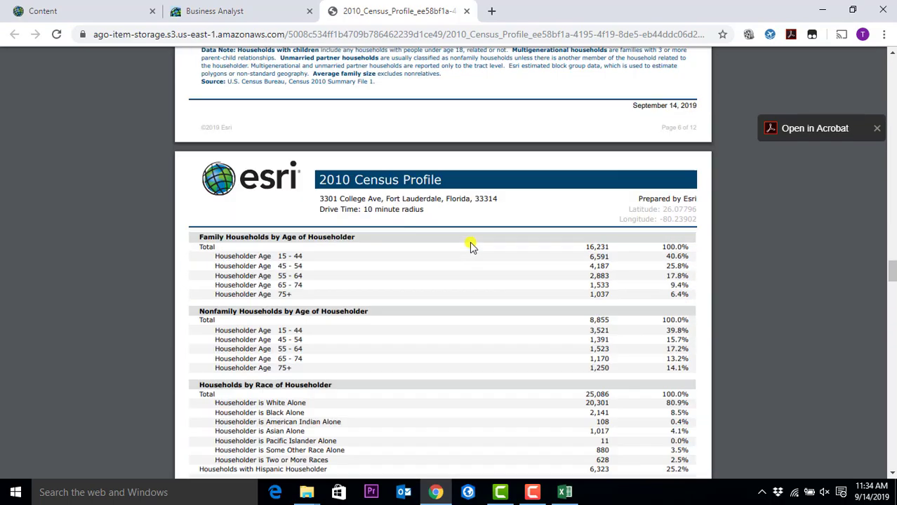
pyautogui.scroll(-20, 469, 241)
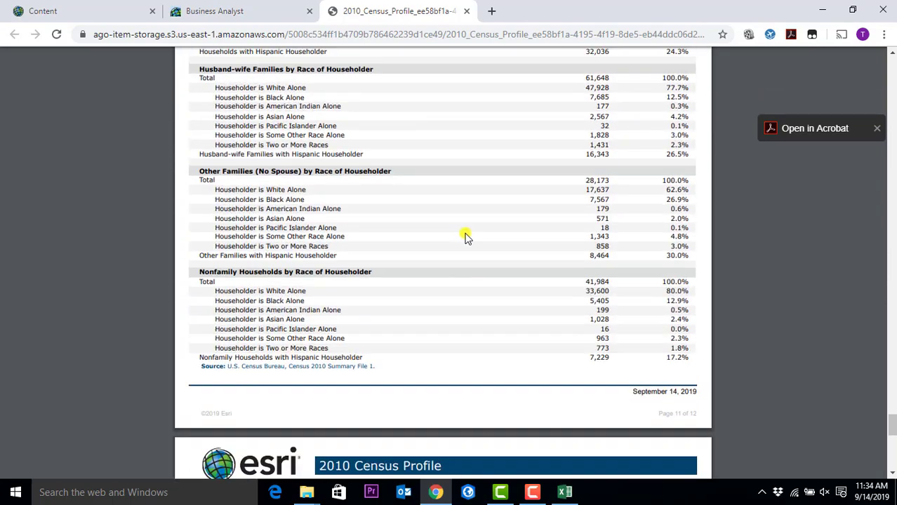
pyautogui.scroll(5, 465, 235)
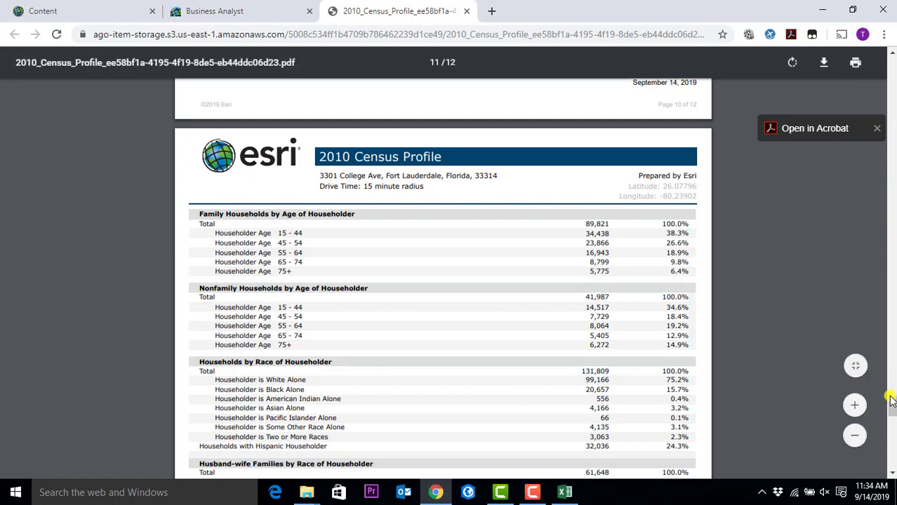
pyautogui.moveTo(893, 417); pyautogui.dragTo(678, 132)
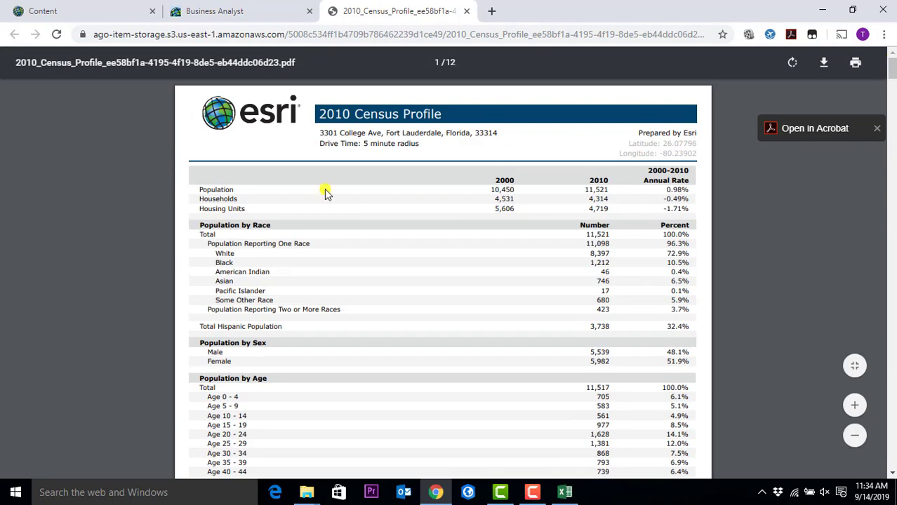
pyautogui.scroll(-1, 266, 198)
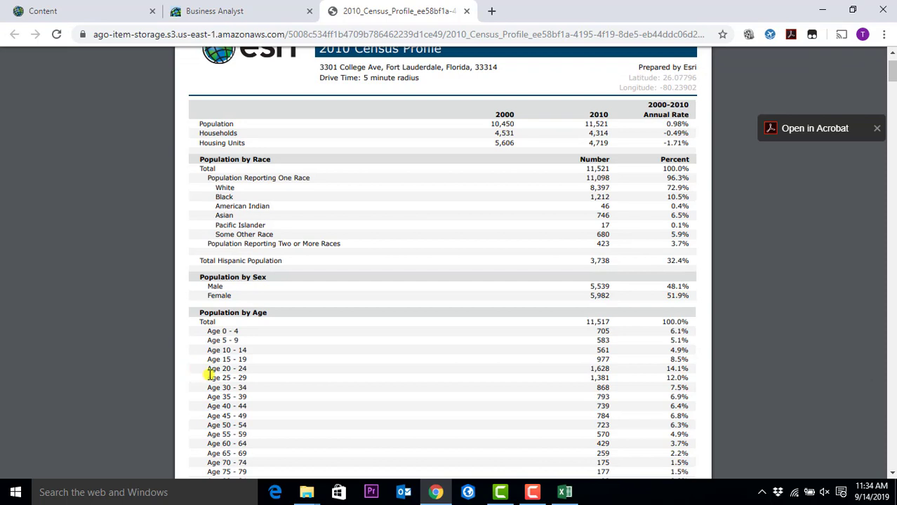
pyautogui.scroll(-2, 203, 375)
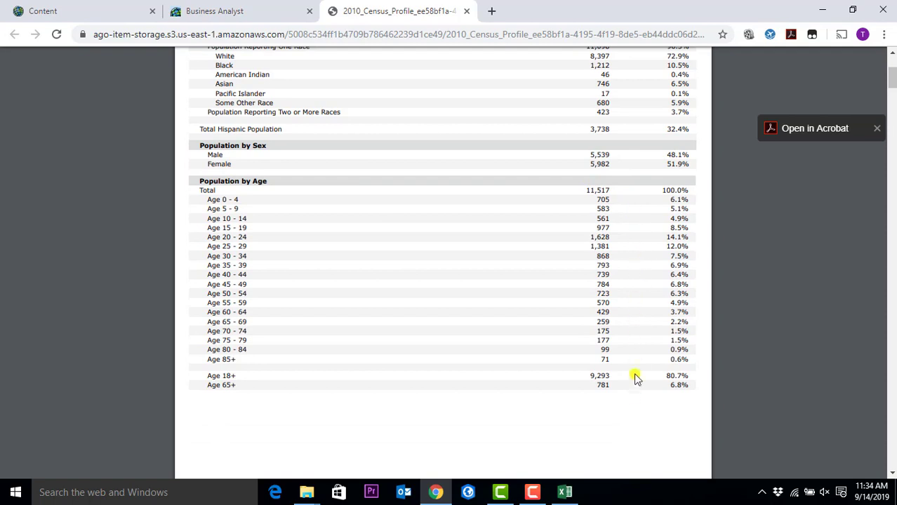
pyautogui.scroll(2, 361, 261)
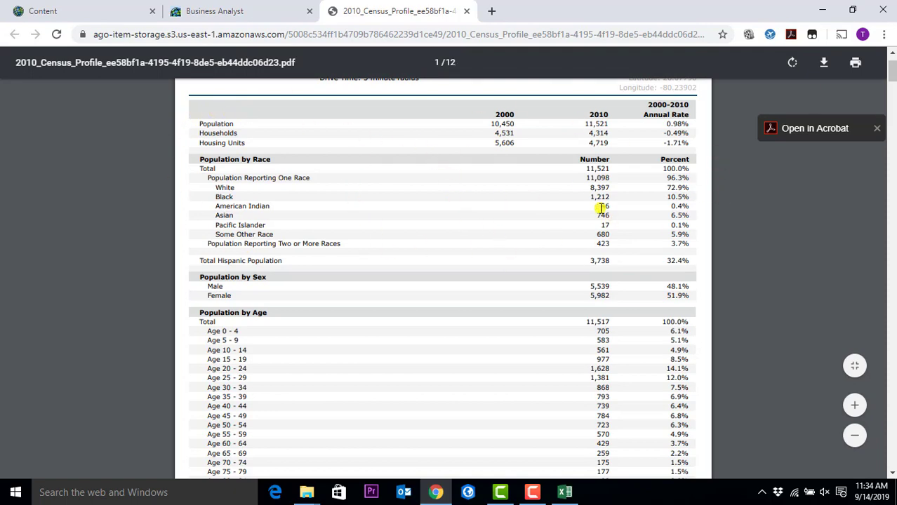
pyautogui.scroll(-10, 604, 206)
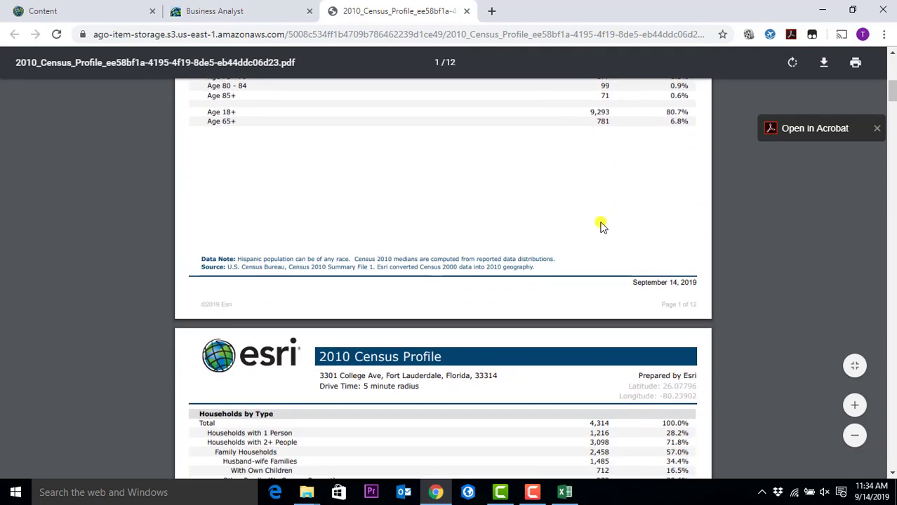
pyautogui.scroll(-1, 492, 169)
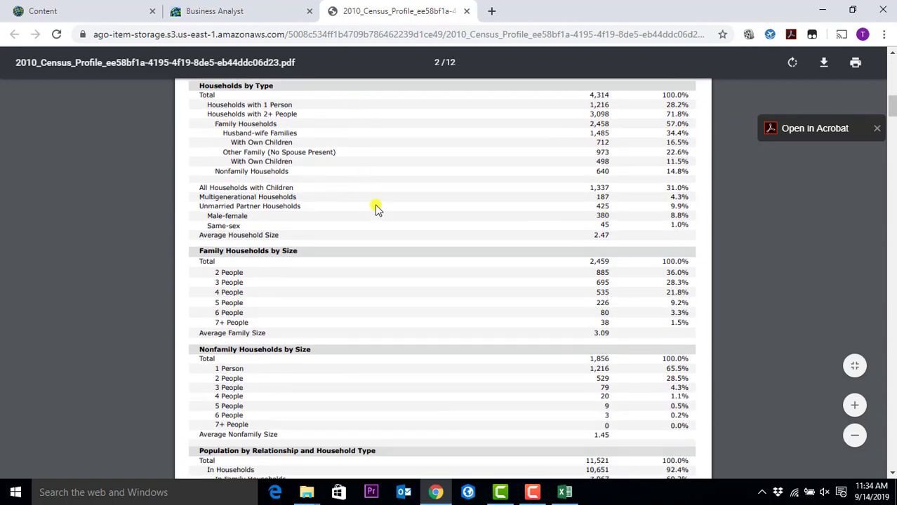
pyautogui.scroll(-2, 390, 218)
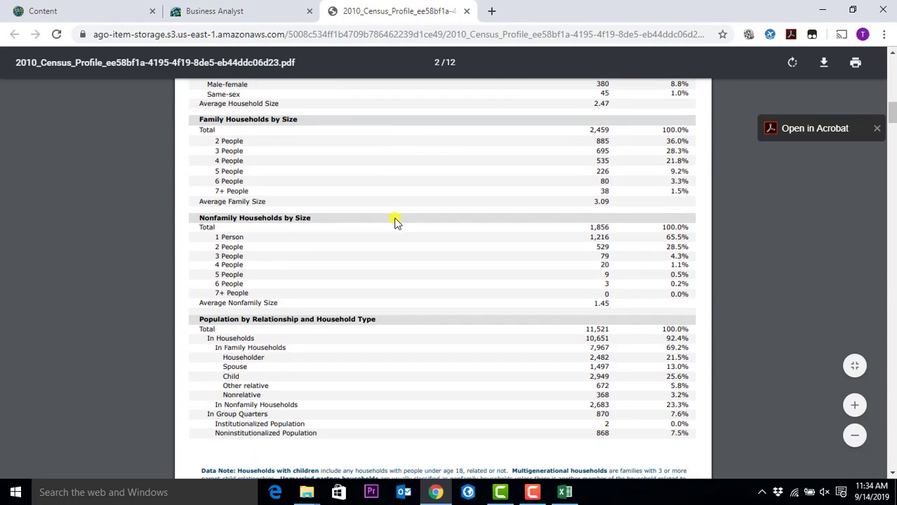
pyautogui.scroll(-2, 395, 223)
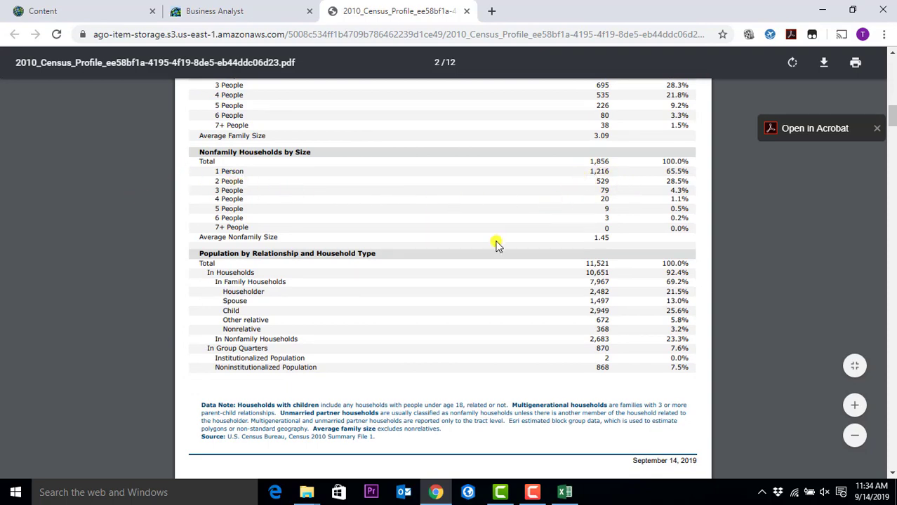
pyautogui.scroll(-10, 495, 245)
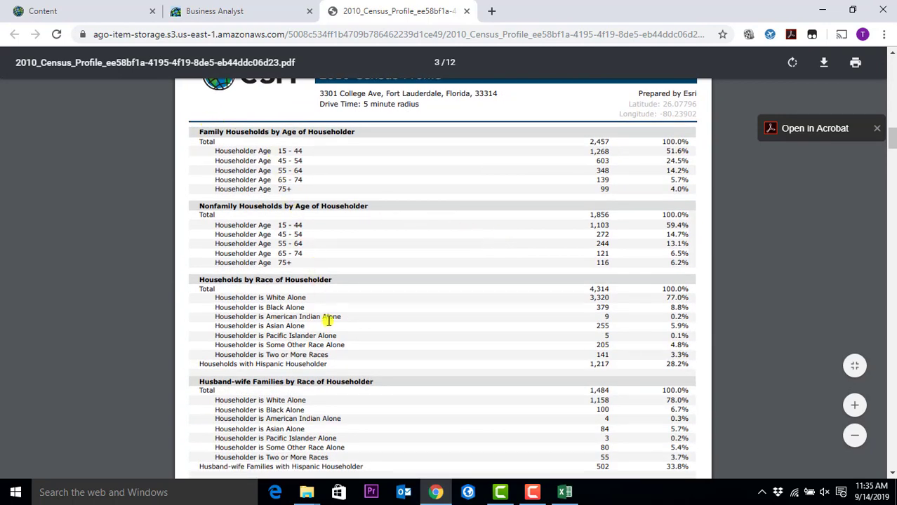
pyautogui.scroll(-3, 327, 317)
pyautogui.scroll(5, 327, 310)
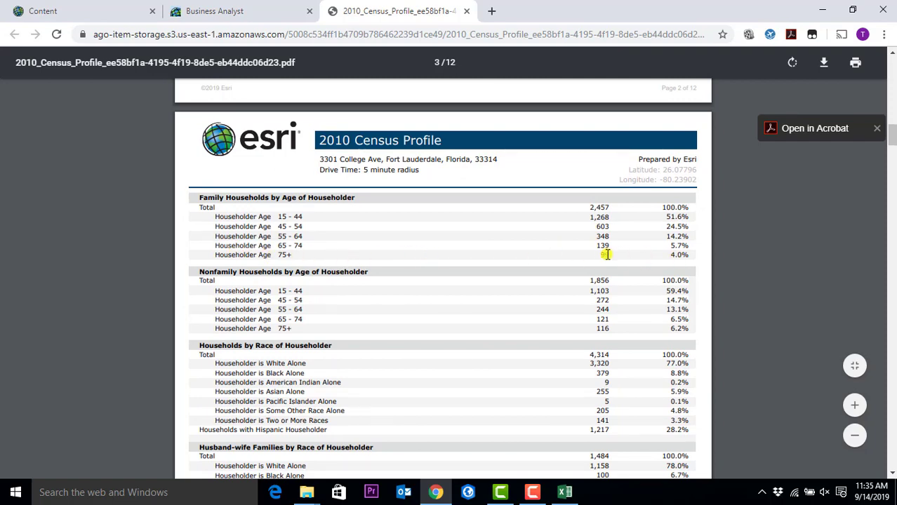
pyautogui.scroll(-1, 482, 262)
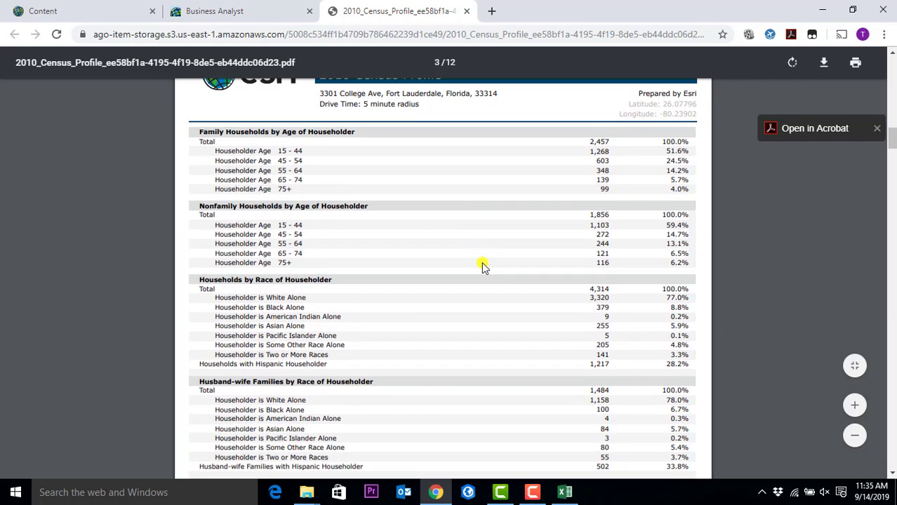
pyautogui.scroll(-4, 491, 274)
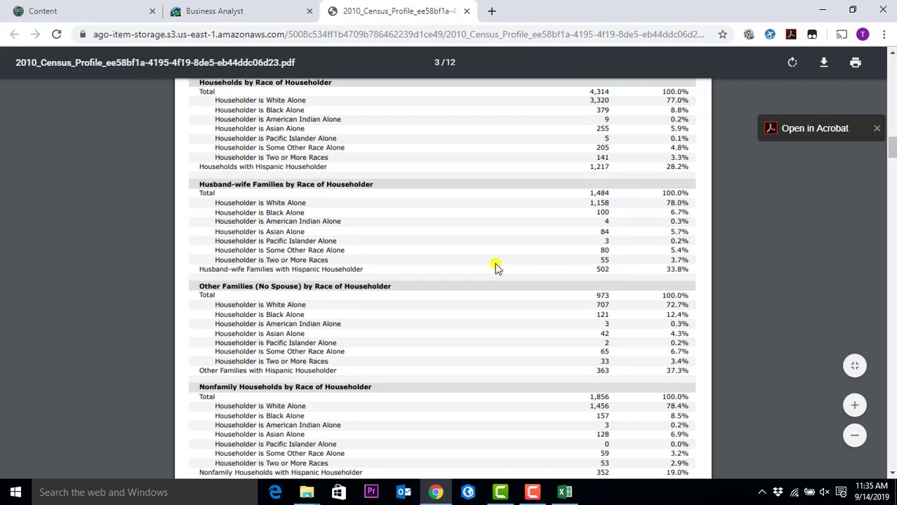
pyautogui.scroll(-10, 495, 267)
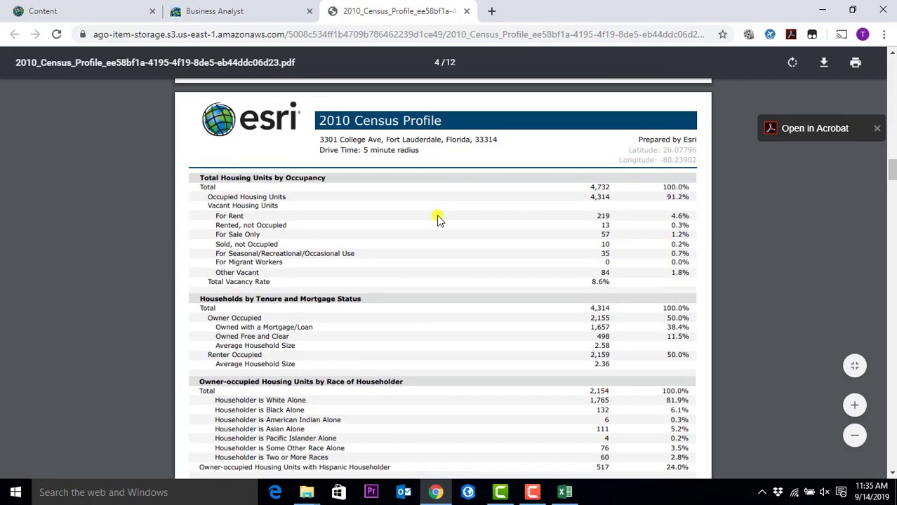
pyautogui.scroll(-10, 442, 213)
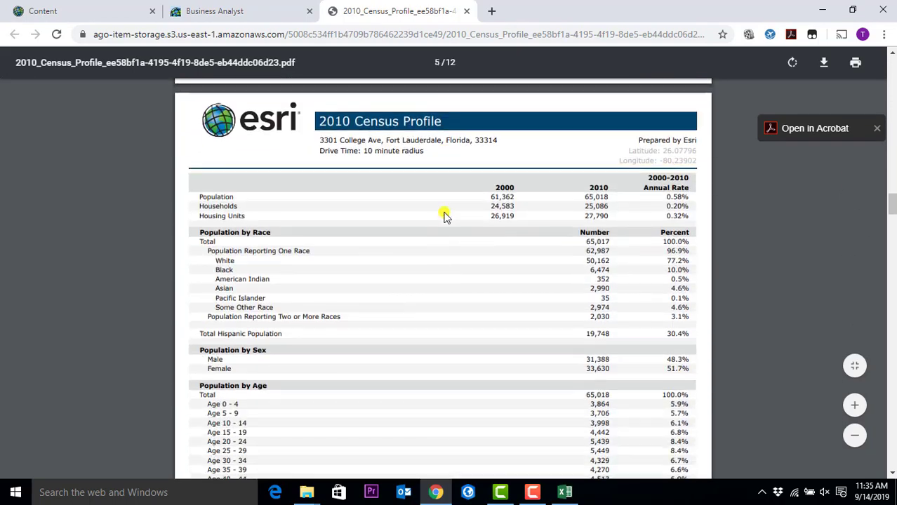
pyautogui.scroll(-10, 444, 217)
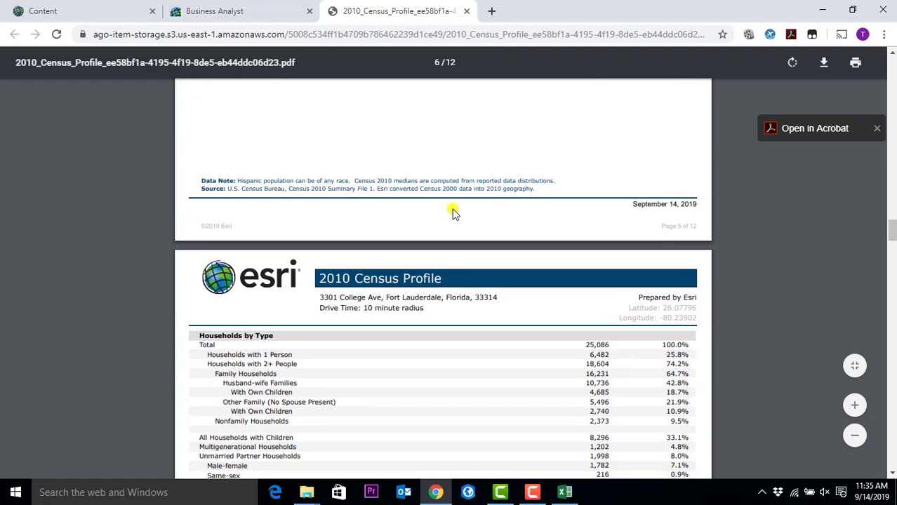
# - Swap 2010 Census Profile for Community Profile, run it for 3301 College Ave, and open the PDF
pyautogui.click(218, 9)
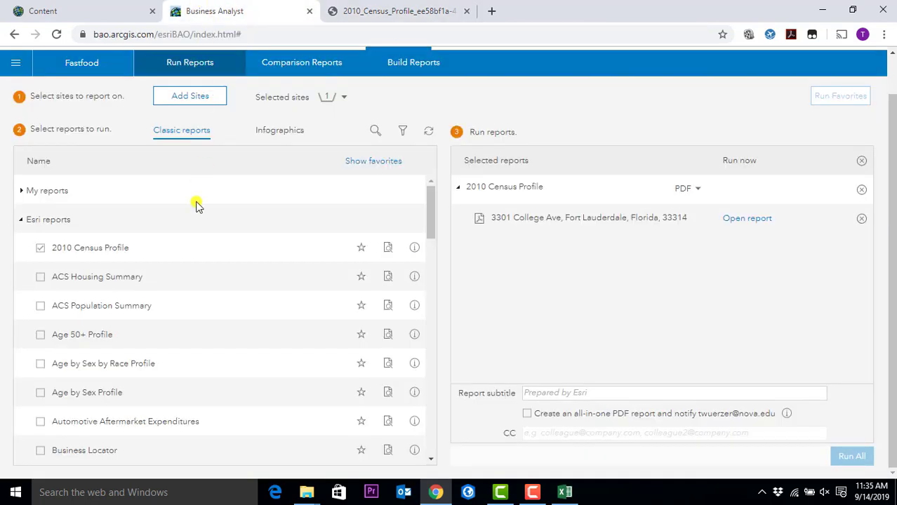
pyautogui.click(40, 248)
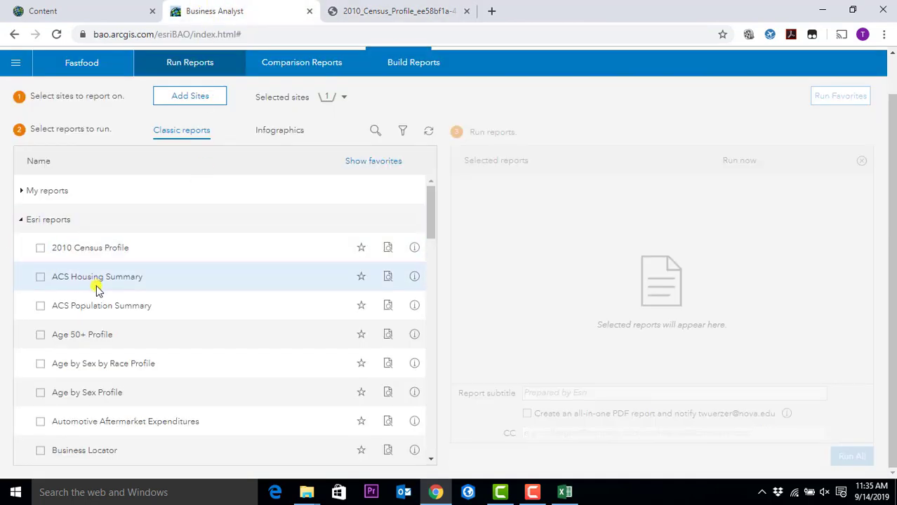
pyautogui.scroll(-4, 97, 289)
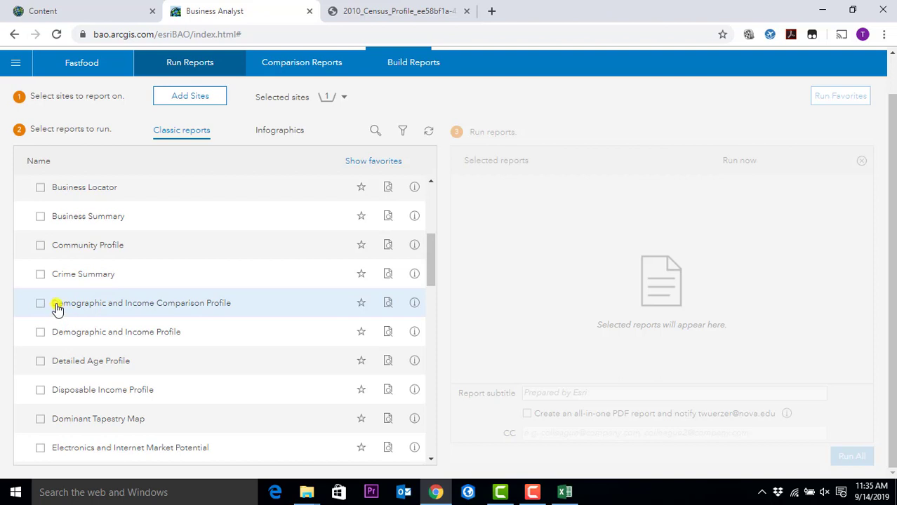
pyautogui.click(39, 248)
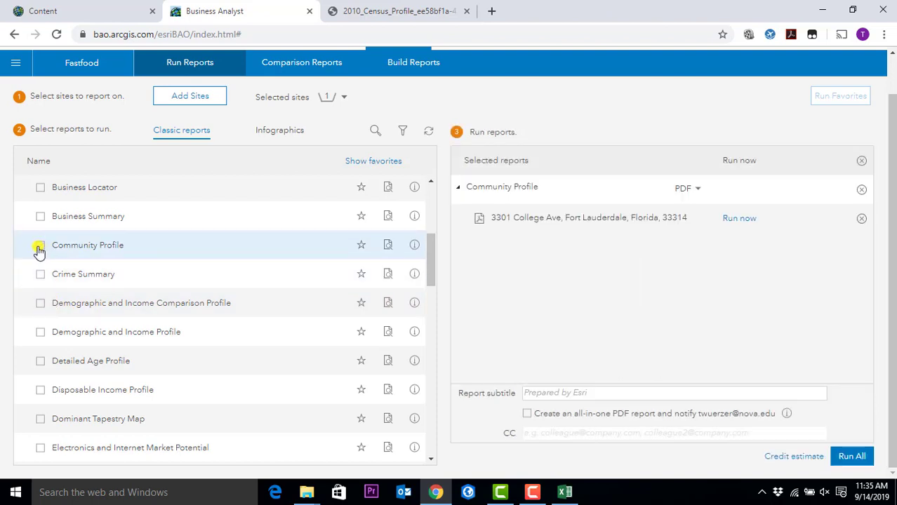
pyautogui.click(738, 218)
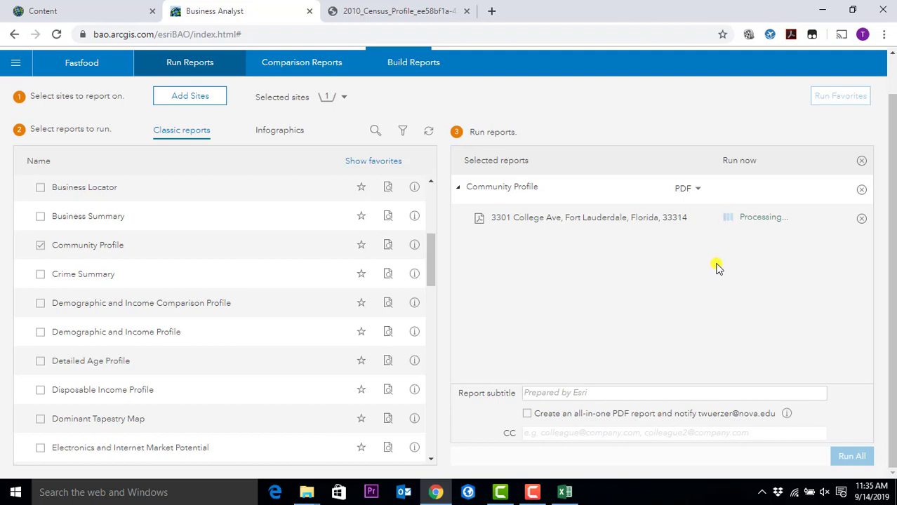
pyautogui.click(748, 226)
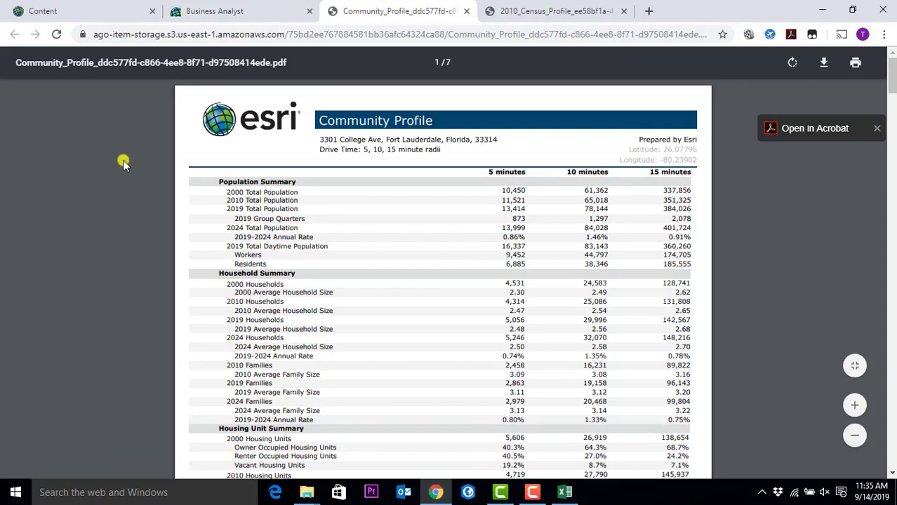
# - Scroll the Community Profile PDF to page 3's 2010 and 2019 Population by Age tables
pyautogui.scroll(-2, 307, 338)
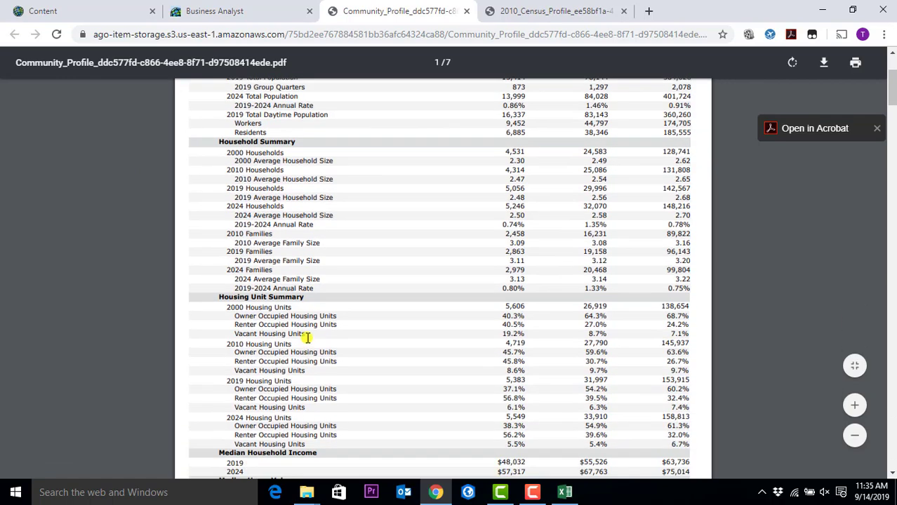
pyautogui.scroll(-15, 312, 339)
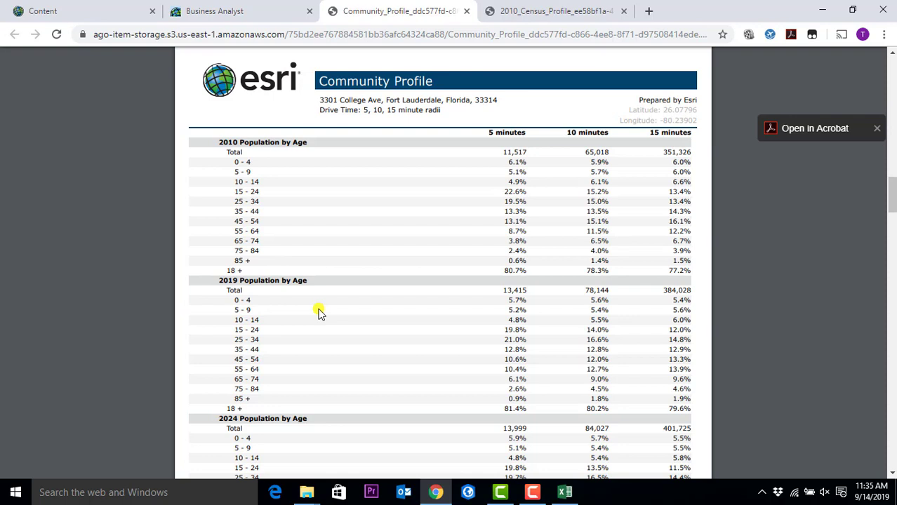
pyautogui.click(205, 10)
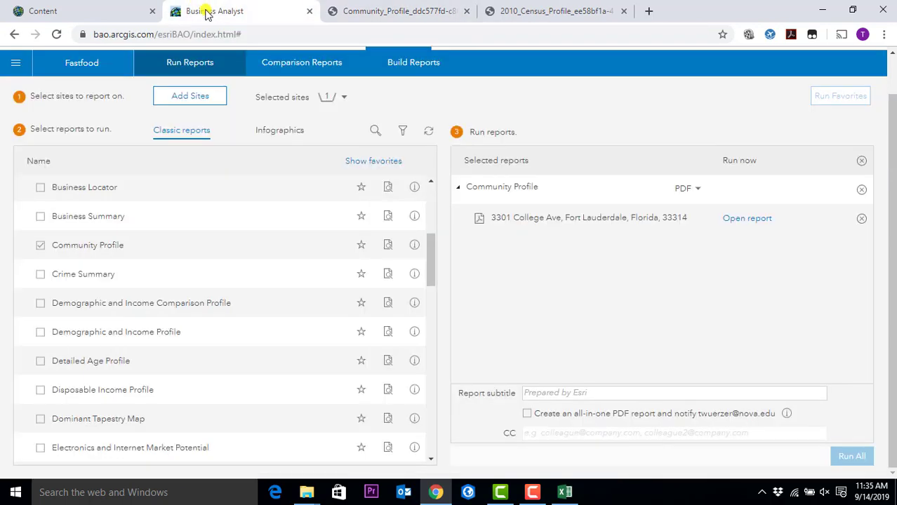
pyautogui.scroll(5, 84, 220)
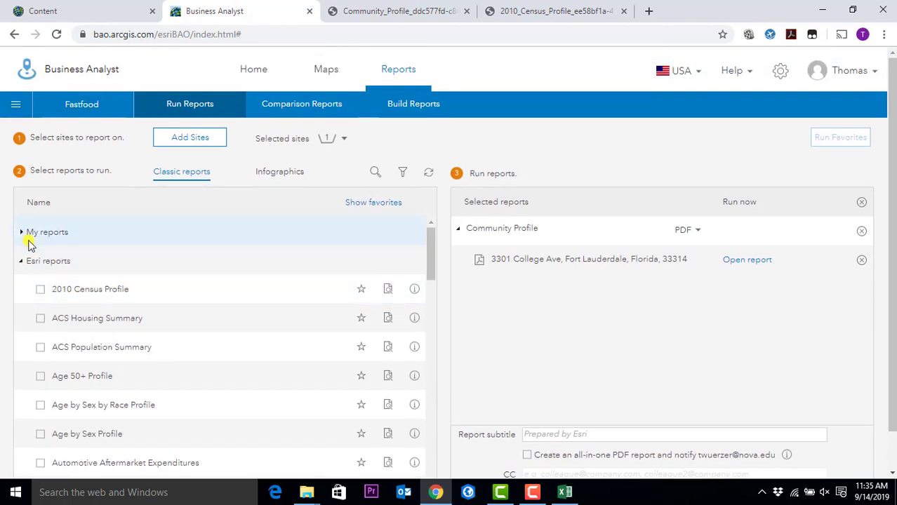
pyautogui.click(22, 236)
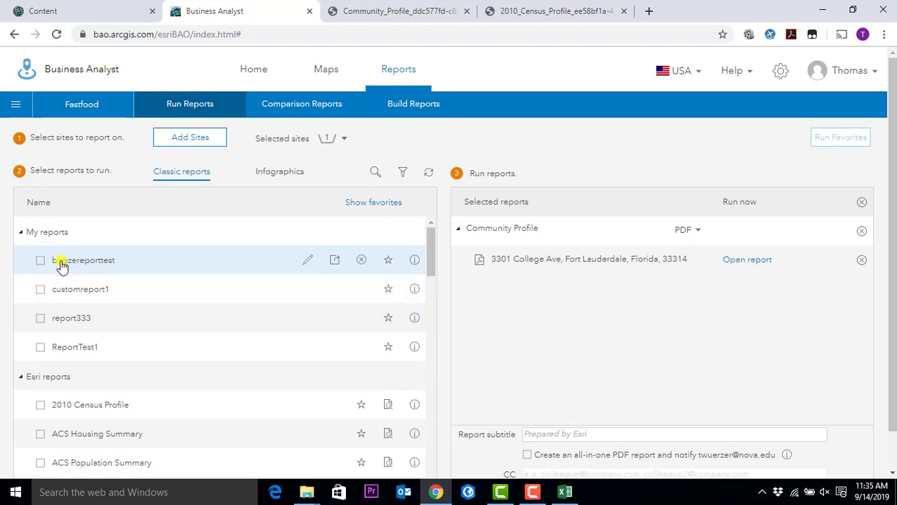
pyautogui.click(21, 234)
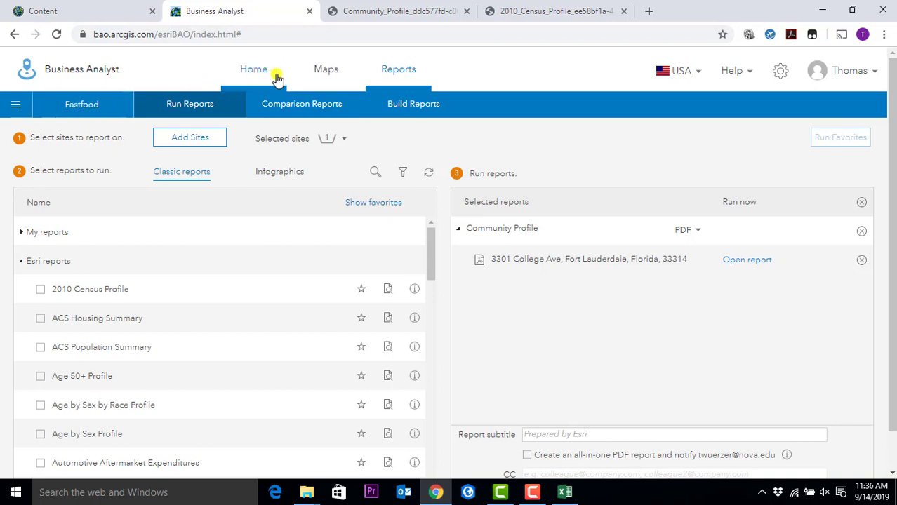
pyautogui.click(107, 109)
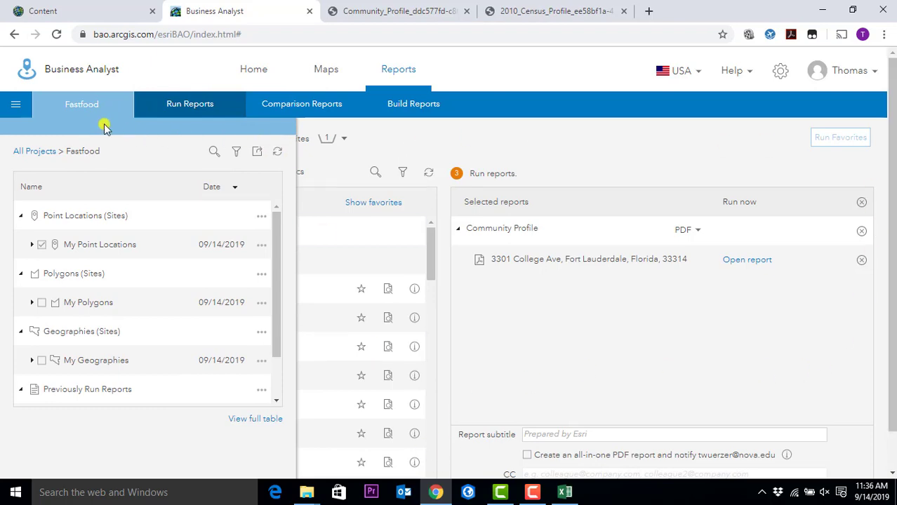
pyautogui.click(84, 99)
pyautogui.scroll(-8, 281, 337)
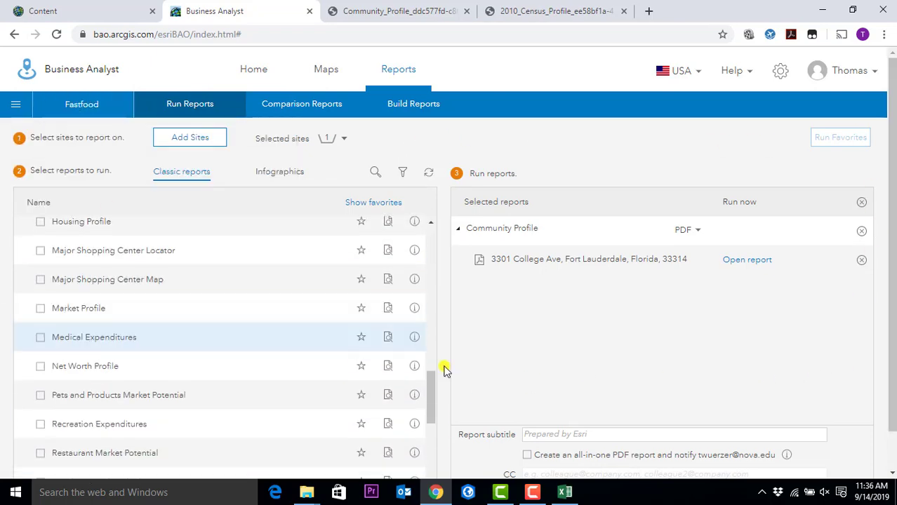
pyautogui.scroll(-5, 444, 370)
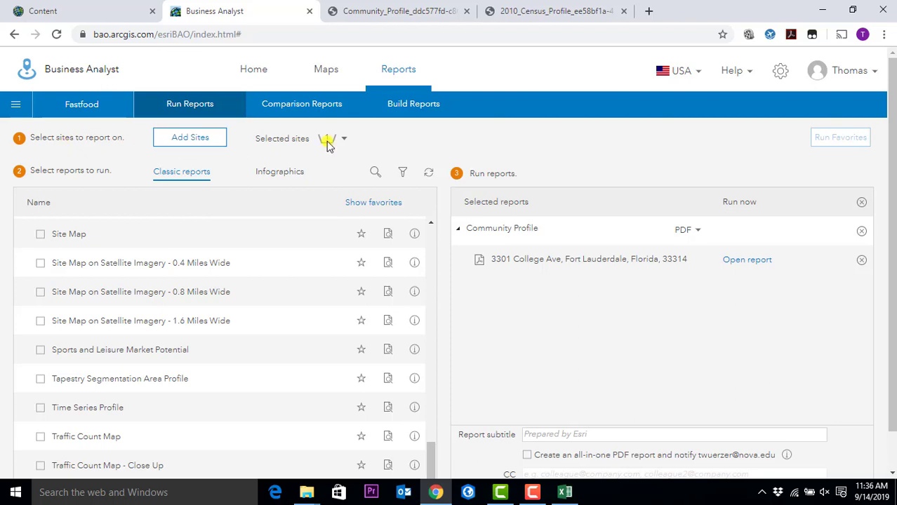
pyautogui.doubleClick(733, 8)
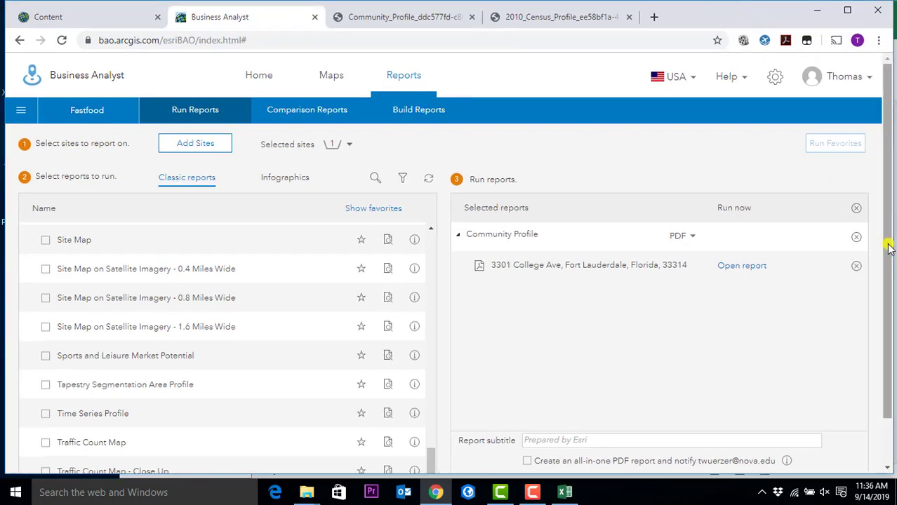
pyautogui.moveTo(889, 247); pyautogui.dragTo(889, 295)
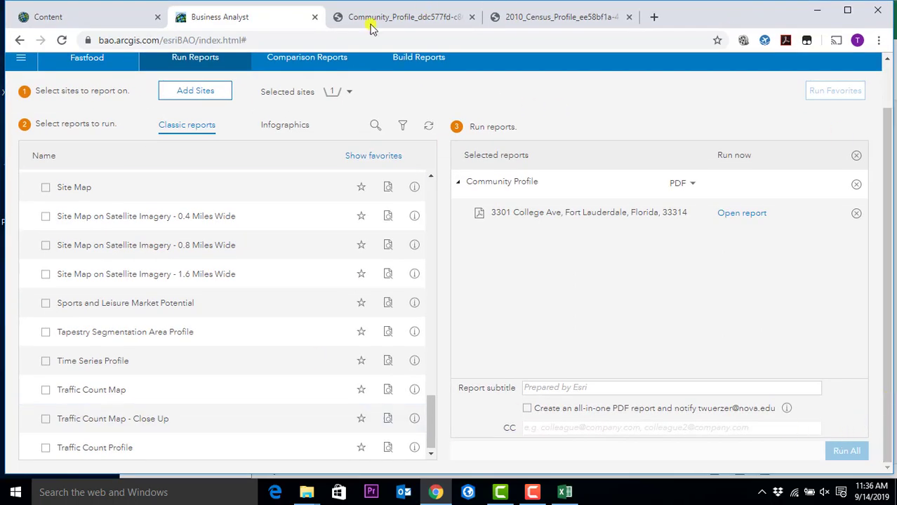
pyautogui.scroll(1, 718, 141)
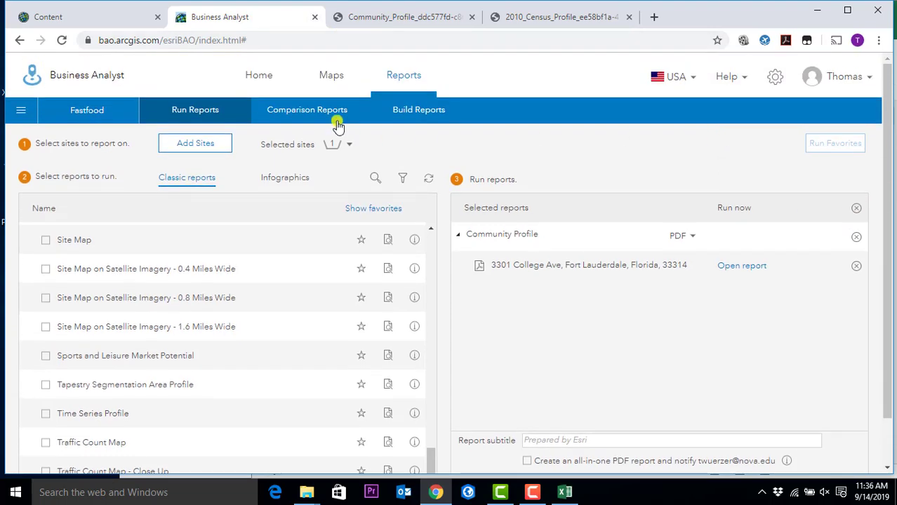
# - Show the drive-time areas map, collapse Find Location, and bring up the Define Areas options
pyautogui.click(331, 79)
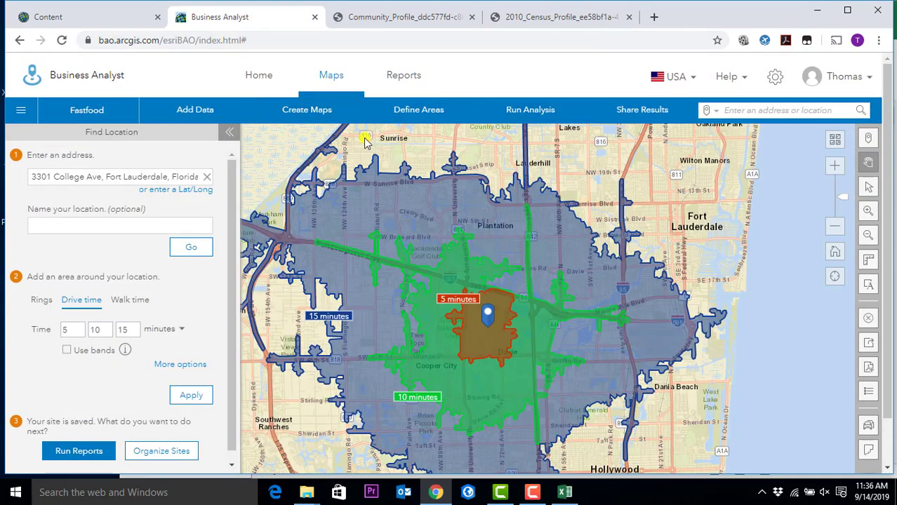
pyautogui.click(230, 132)
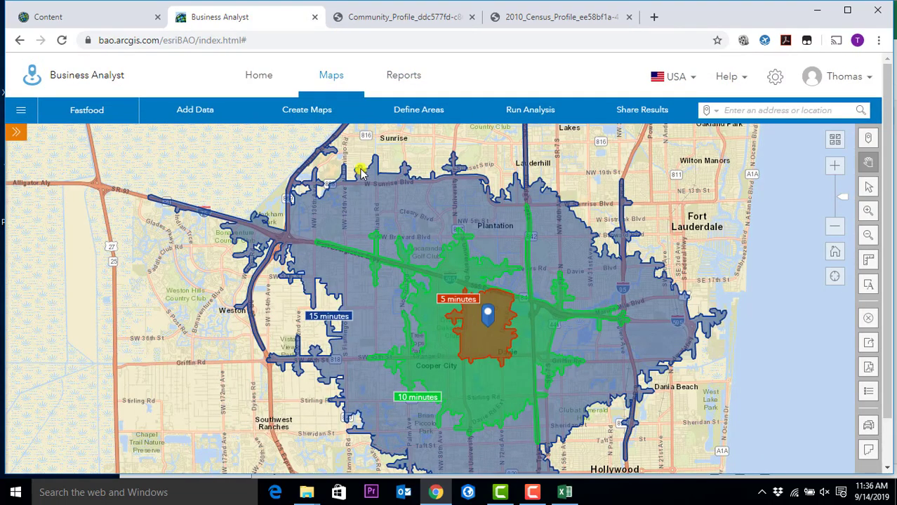
pyautogui.click(437, 112)
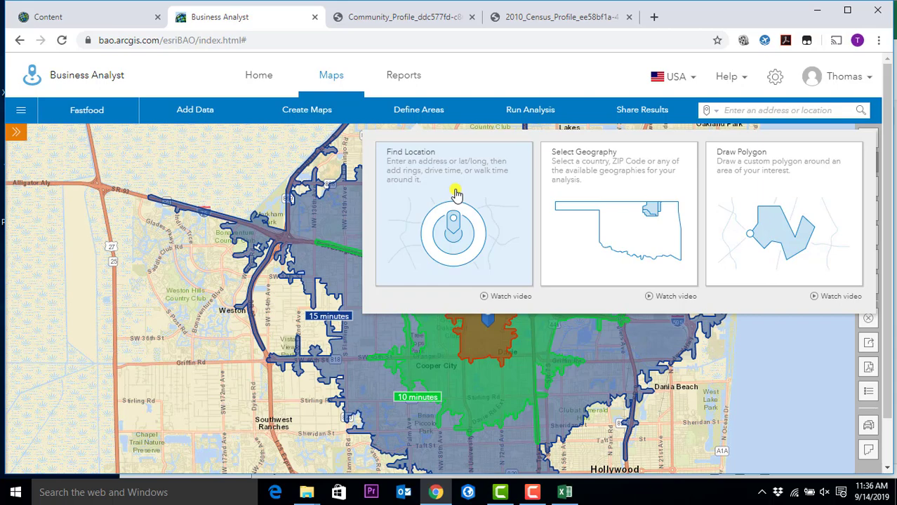
# - Choose Select Geography and browse the full list of geography levels, from USA to County Subdivisions
pyautogui.click(557, 203)
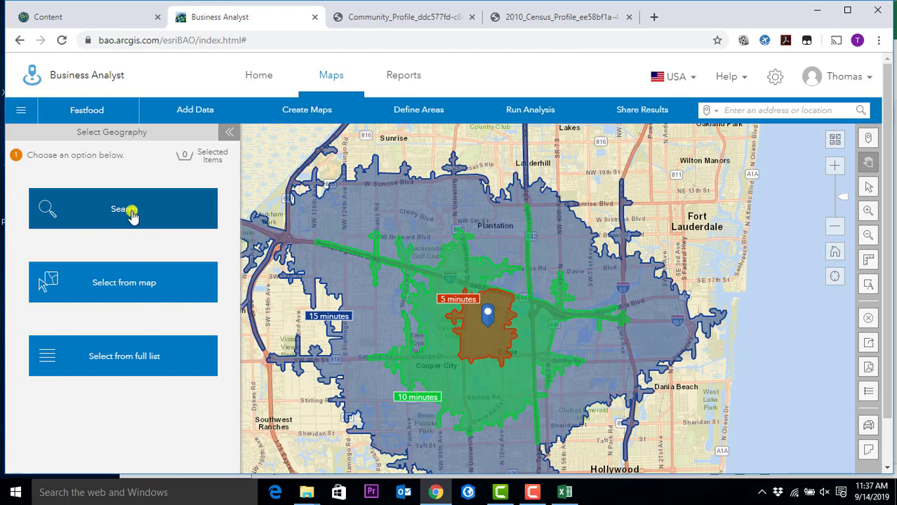
pyautogui.click(148, 360)
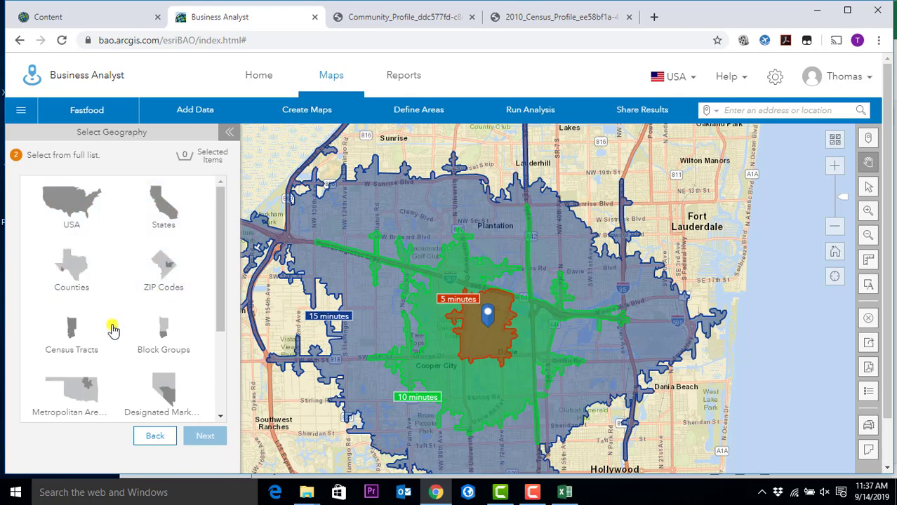
pyautogui.scroll(-2, 176, 361)
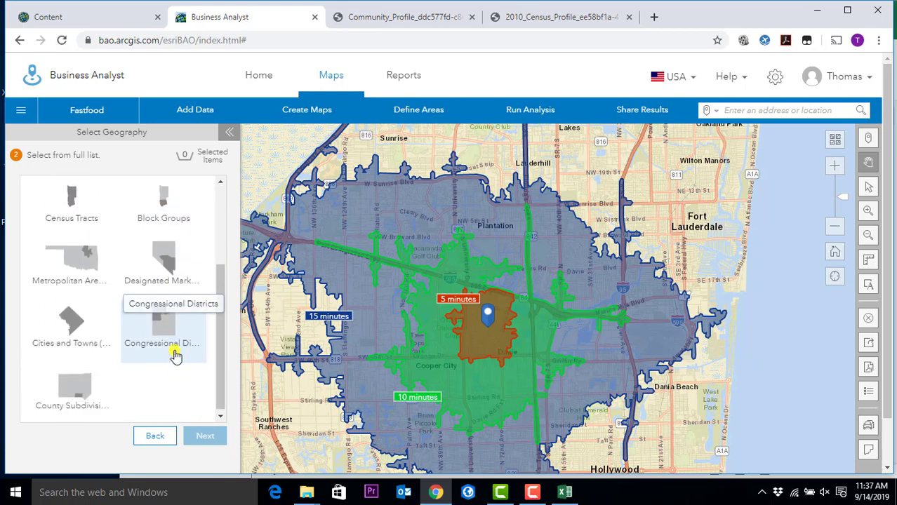